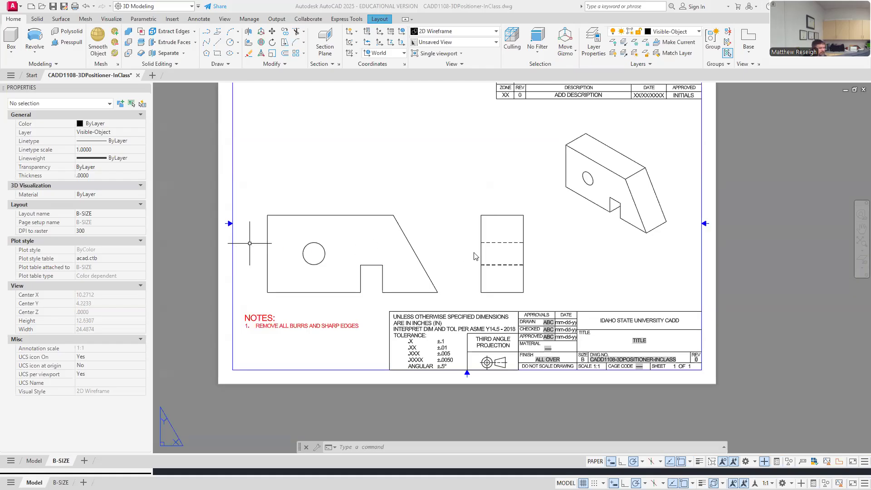
{"action": "left_click", "coordinate": [590, 213]}
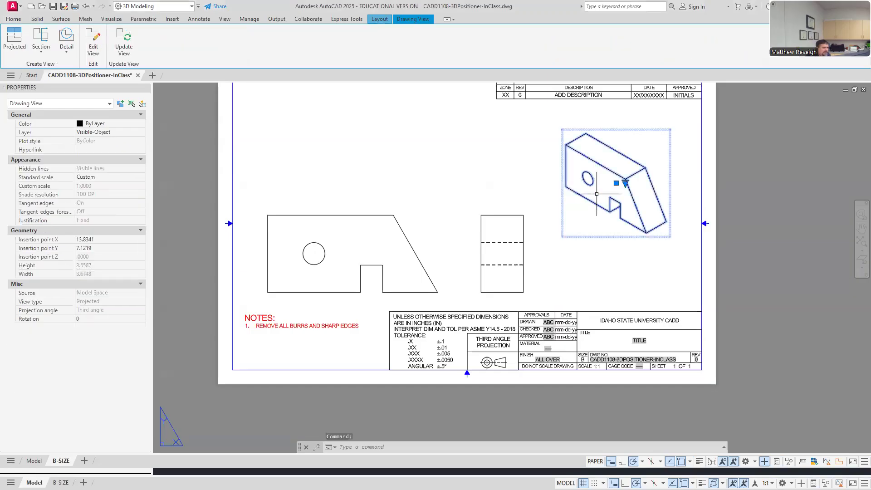
{"action": "right_click", "coordinate": [595, 216]}
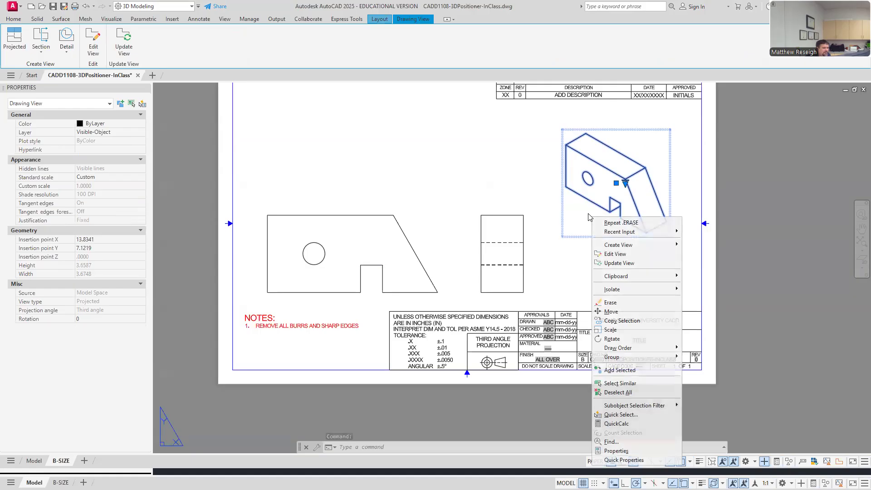
{"action": "left_click", "coordinate": [617, 253]}
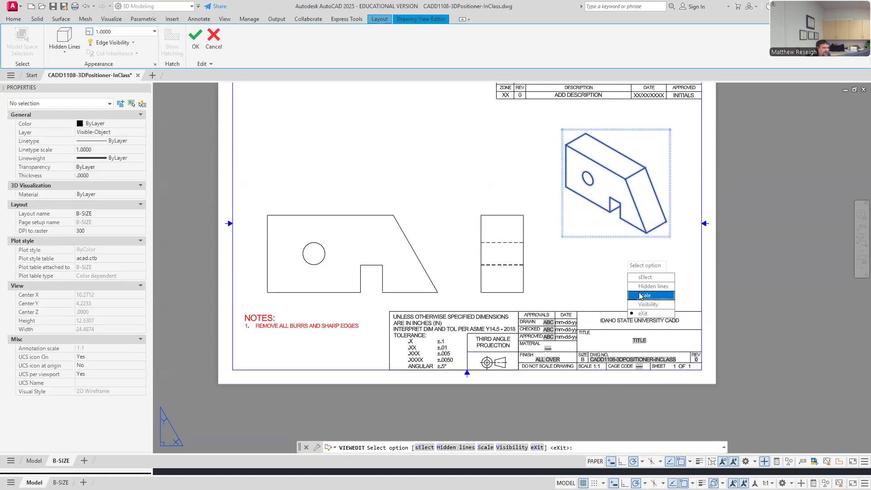
{"action": "key", "text": "Return"}
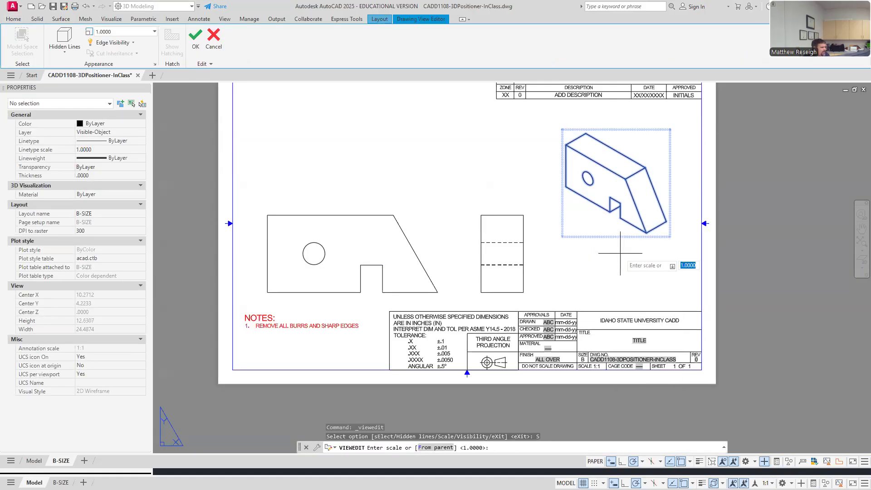
{"action": "key", "text": "Escape"}
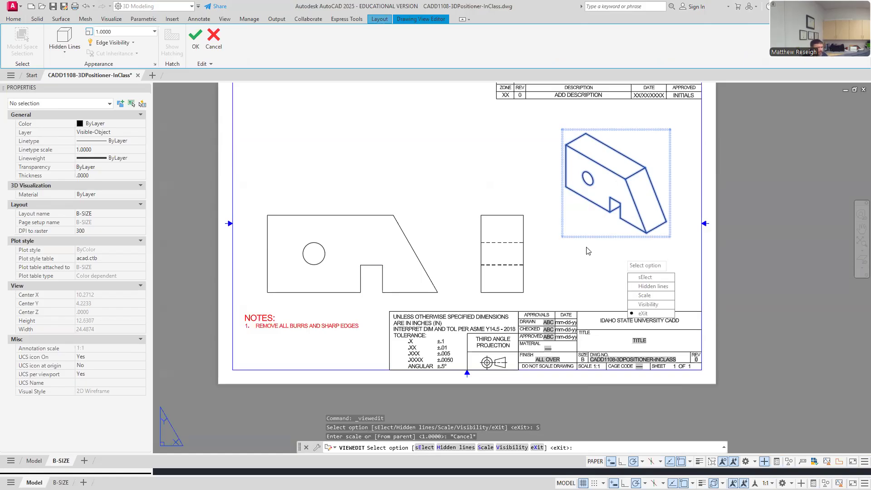
{"action": "key", "text": "Escape"}
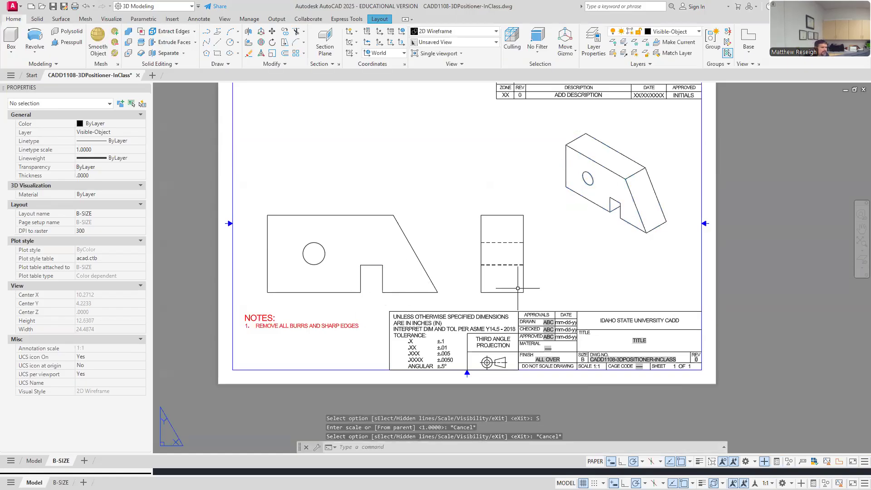
Move the front drawing view up on the sheet so it and its aligned side view sit farther above the notes
{"action": "left_click", "coordinate": [298, 298]}
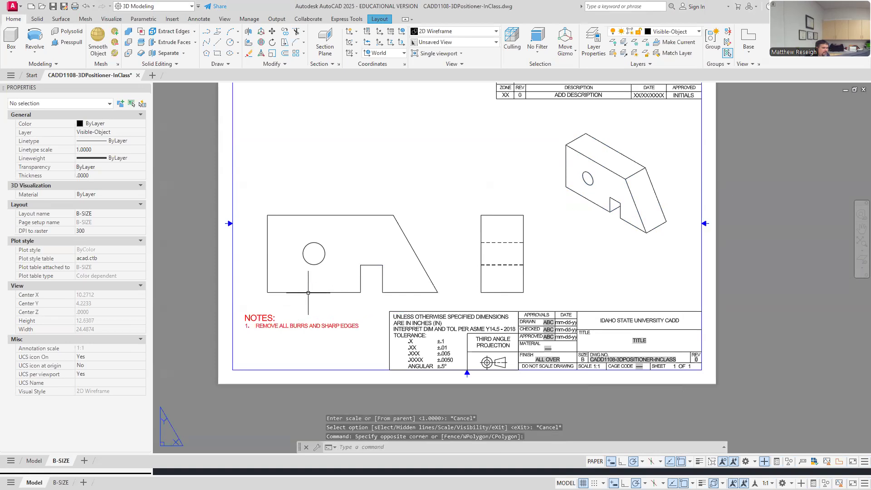
{"action": "left_click", "coordinate": [327, 295]}
{"action": "left_click", "coordinate": [352, 252]}
{"action": "left_click", "coordinate": [352, 238]}
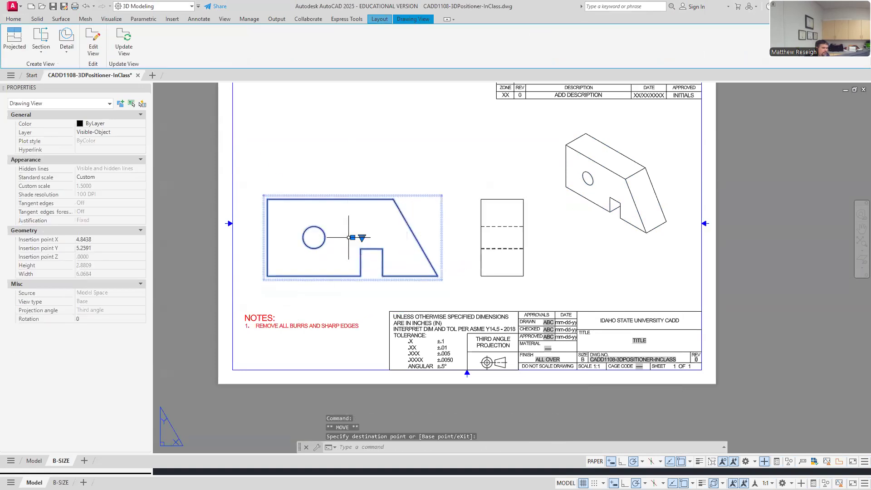
{"action": "left_click", "coordinate": [570, 283]}
{"action": "key", "text": "Escape"}
{"action": "key", "text": "Escape"}
{"action": "key", "text": "Escape"}
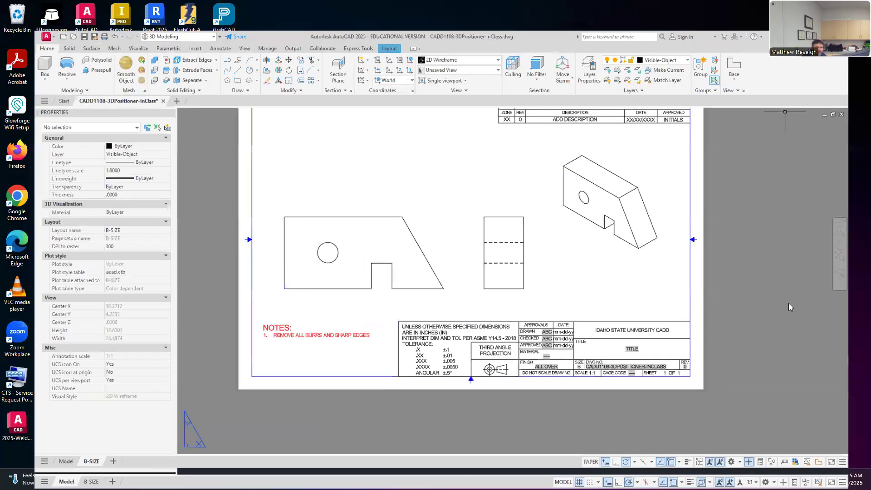
Switch to Insight Teacher Console, show the teacher's screen to the students, and move its windows off the main display
{"action": "left_click", "coordinate": [785, 479]}
{"action": "left_click", "coordinate": [804, 434]}
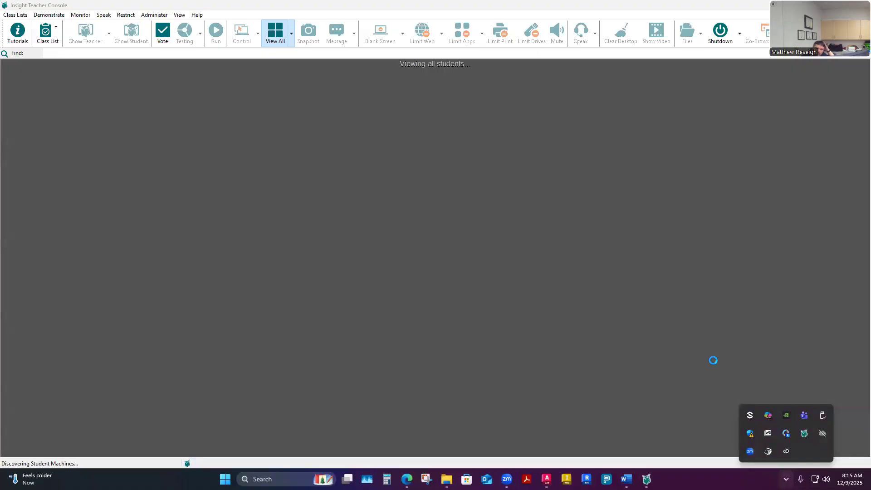
{"action": "left_click_drag", "start_coordinate": [301, 6], "coordinate": [0, 9]}
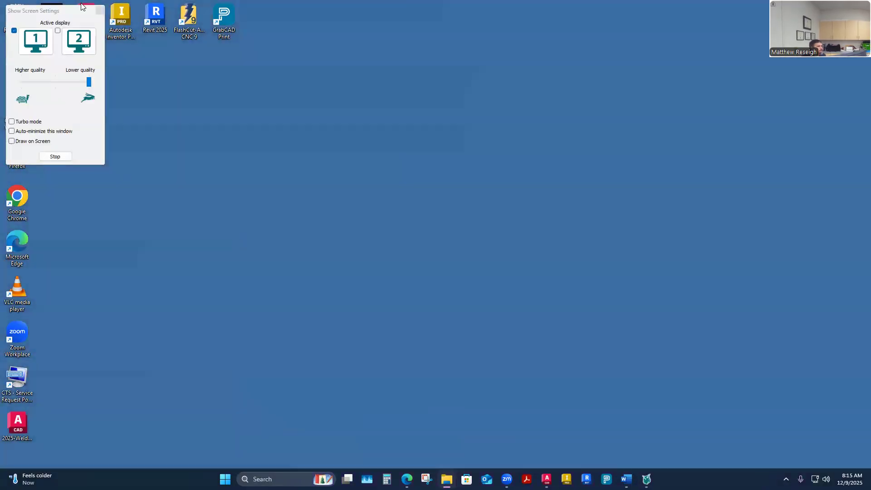
{"action": "left_click_drag", "start_coordinate": [82, 5], "coordinate": [0, 6]}
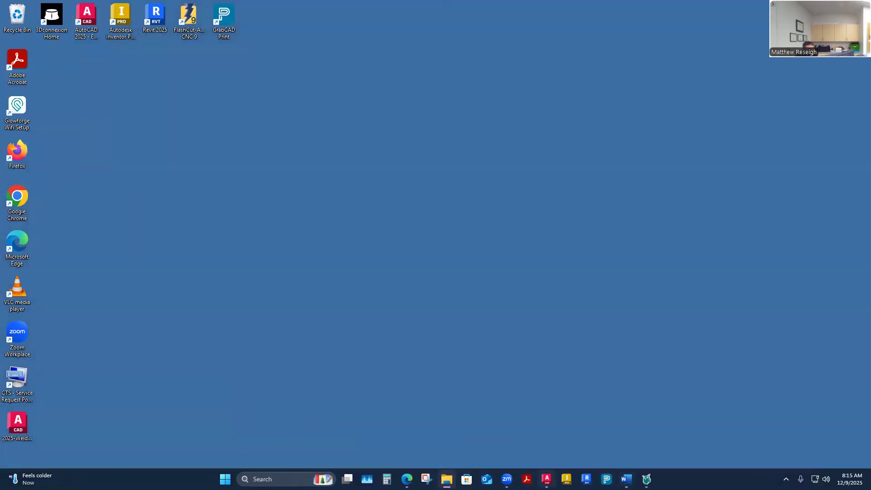
Switch back to AutoCAD and open the Layer Properties Manager, positioning it so layer names and lineweights are both readable
{"action": "left_click", "coordinate": [546, 479]}
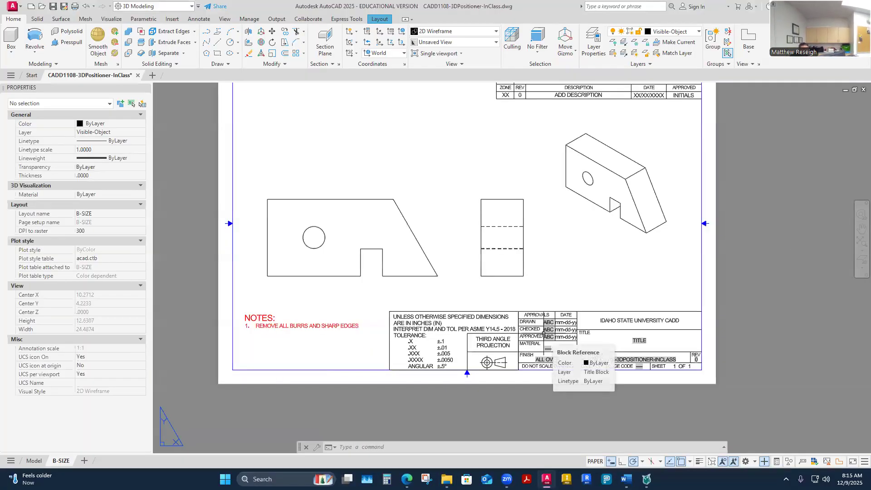
{"action": "scroll", "coordinate": [541, 283], "scroll_direction": "up", "scroll_amount": 3}
{"action": "scroll", "coordinate": [540, 282], "scroll_direction": "down", "scroll_amount": 7}
{"action": "scroll", "coordinate": [541, 282], "scroll_direction": "up", "scroll_amount": 6}
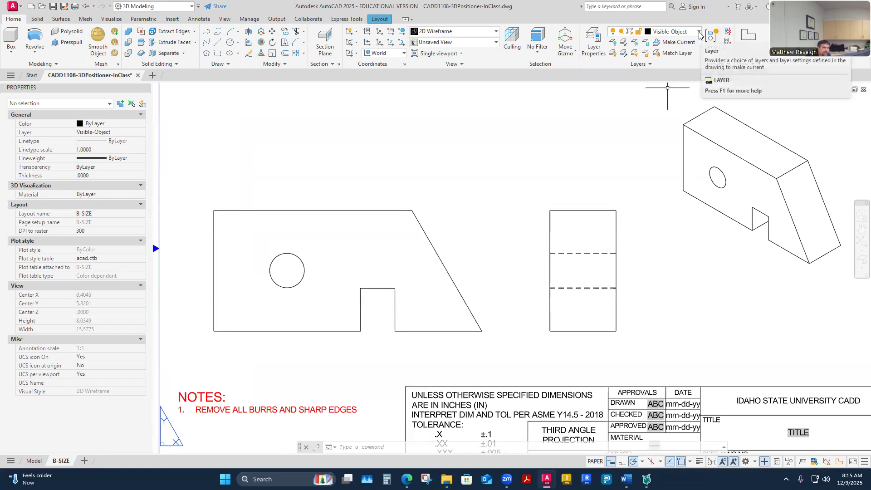
{"action": "left_click", "coordinate": [598, 52]}
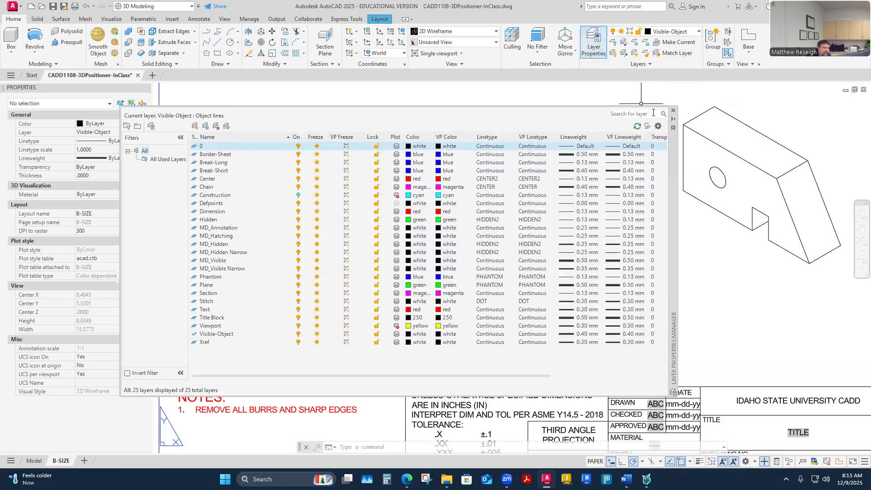
{"action": "left_click_drag", "start_coordinate": [670, 181], "coordinate": [706, 153]}
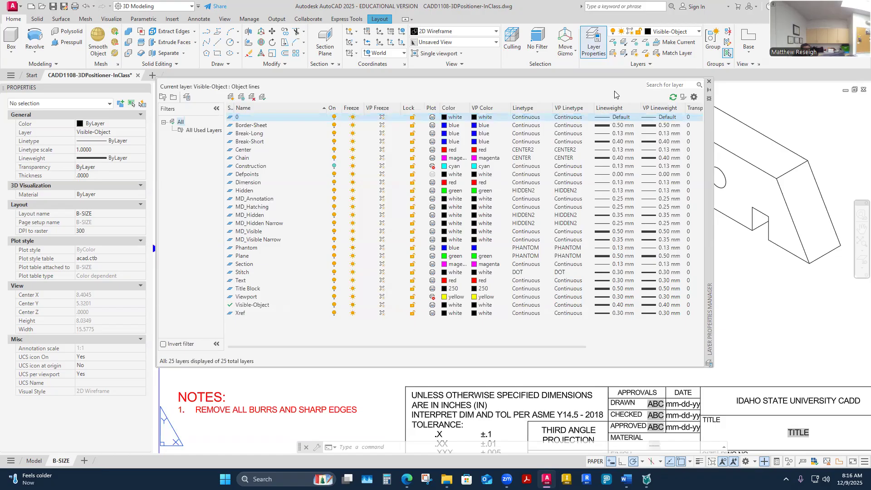
{"action": "left_click_drag", "start_coordinate": [710, 158], "coordinate": [428, 144]}
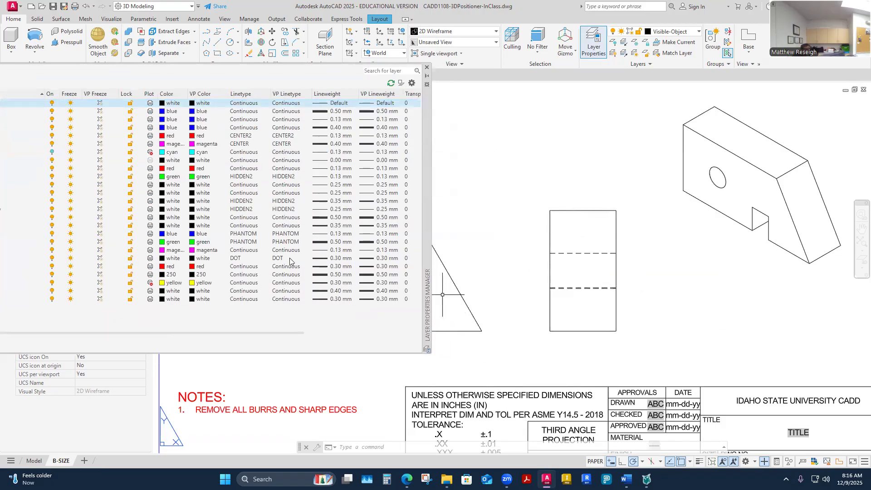
{"action": "left_click_drag", "start_coordinate": [428, 172], "coordinate": [660, 174]}
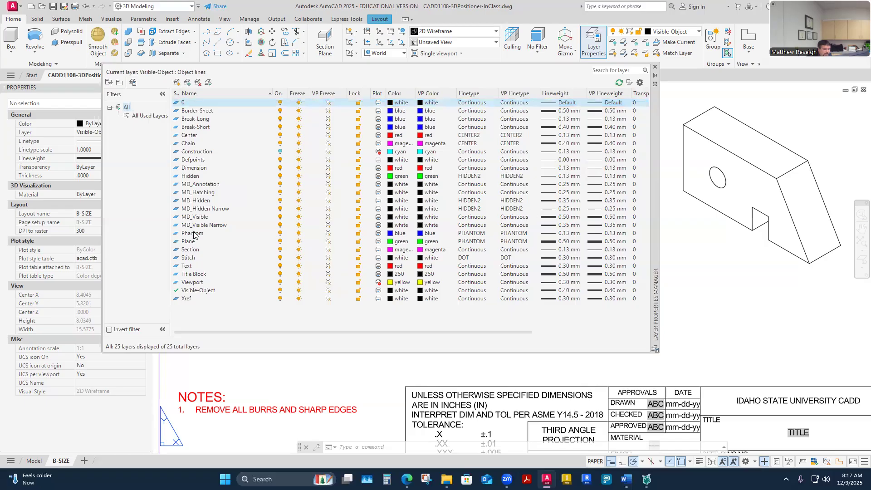
Set the lineweight of the MD_Visible Narrow layer to 0.40 mm, matching the Visible-Object layer
{"action": "left_click", "coordinate": [191, 293]}
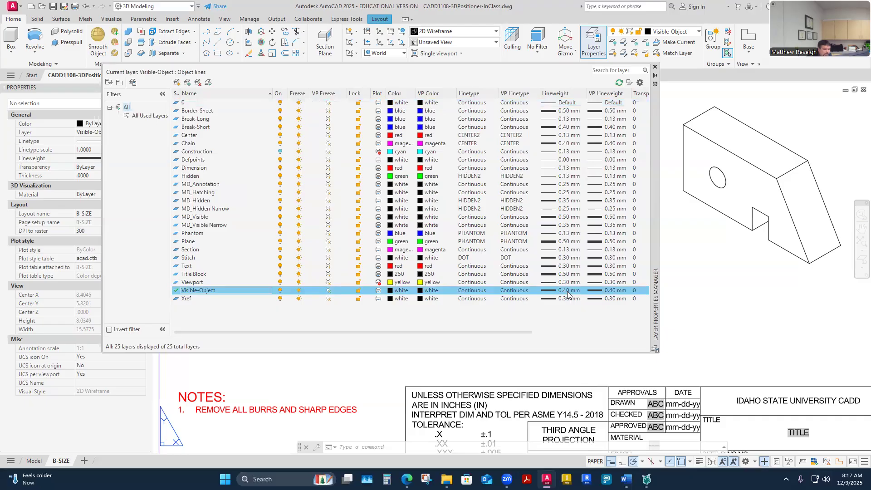
{"action": "left_click", "coordinate": [555, 228]}
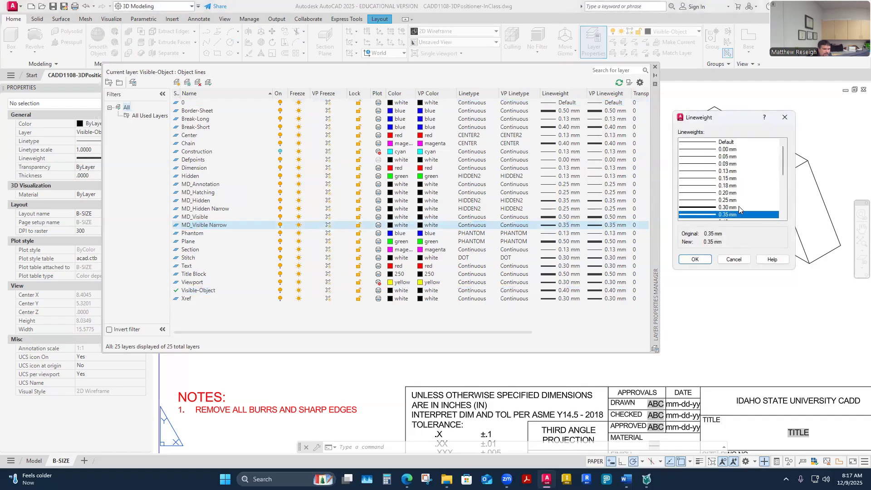
{"action": "scroll", "coordinate": [730, 205], "scroll_direction": "down", "scroll_amount": 2}
{"action": "left_click", "coordinate": [721, 180]}
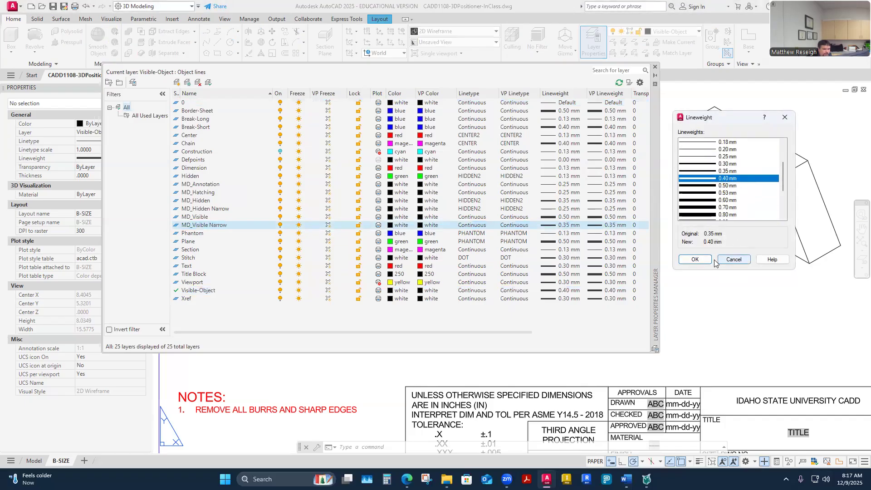
{"action": "left_click", "coordinate": [694, 259]}
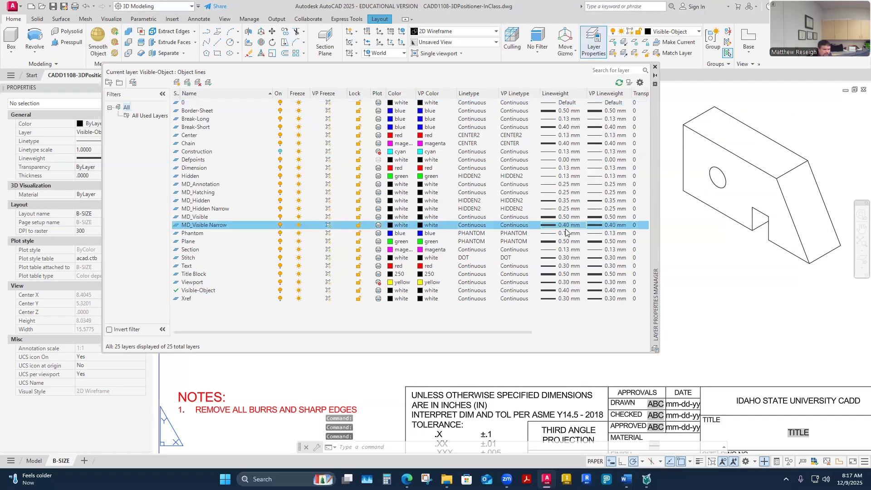
Set the lineweight of the MD_Visible layer to 0.40 mm
{"action": "left_click", "coordinate": [571, 216]}
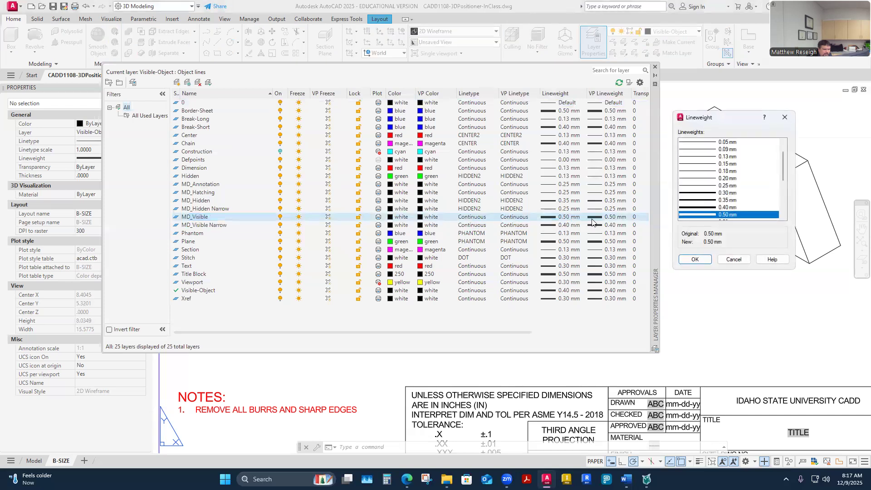
{"action": "left_click", "coordinate": [725, 208]}
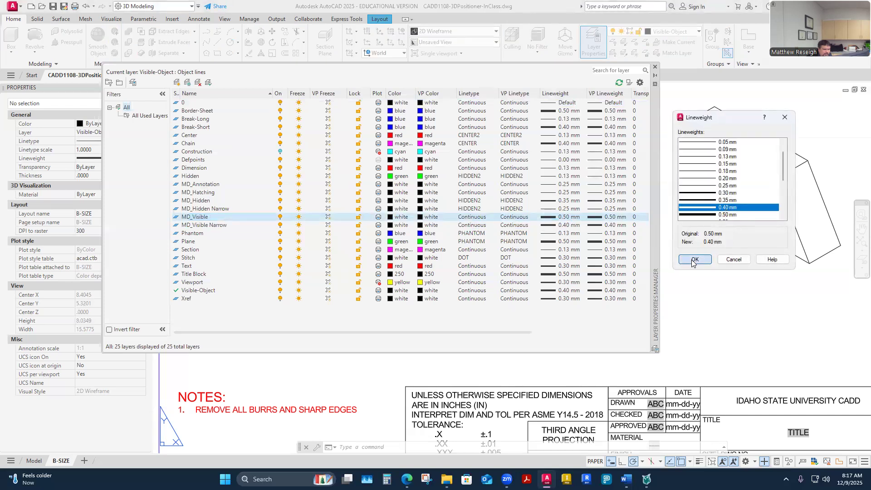
{"action": "left_click", "coordinate": [695, 260]}
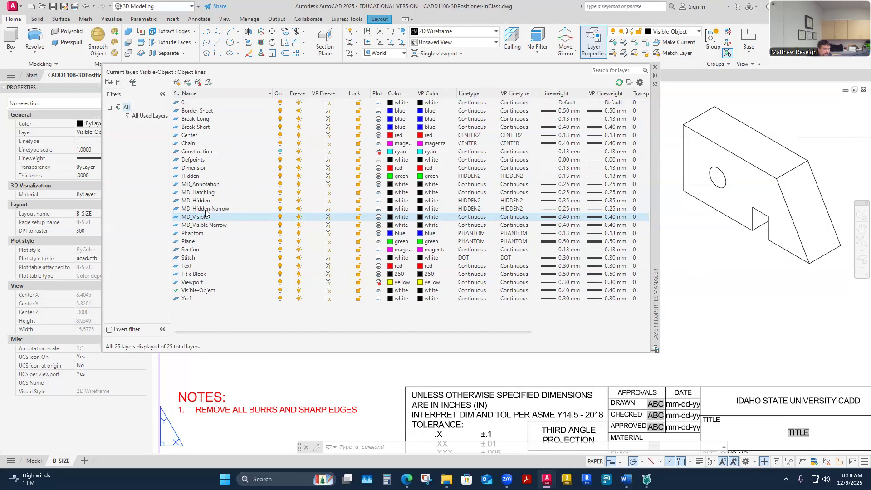
{"action": "left_click", "coordinate": [207, 209]}
{"action": "left_click", "coordinate": [206, 202]}
{"action": "left_click", "coordinate": [205, 210]}
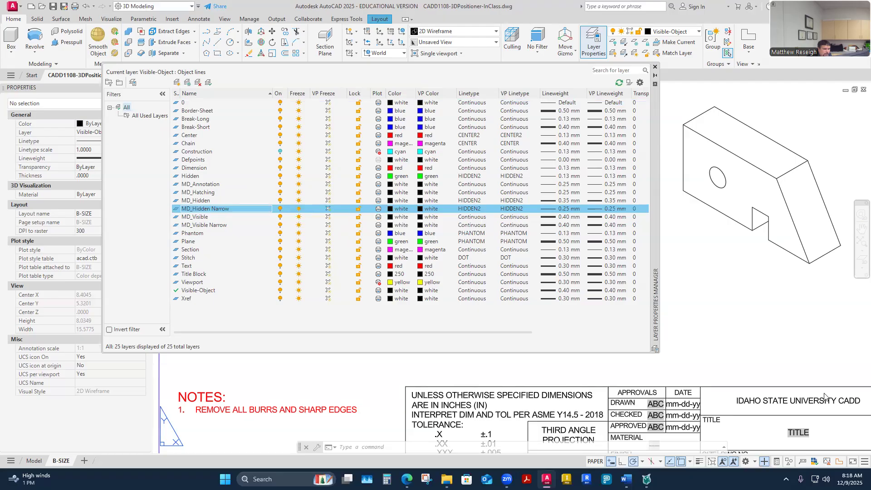
{"action": "left_click", "coordinate": [722, 319]}
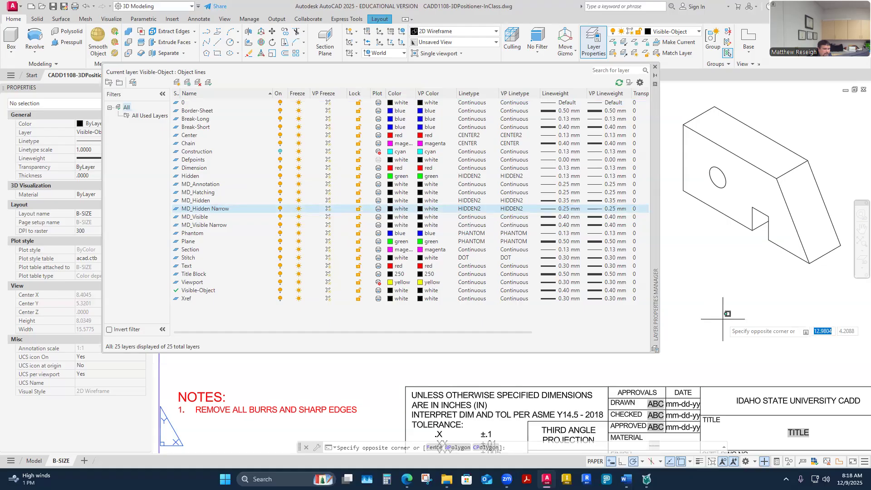
{"action": "key", "text": "Escape"}
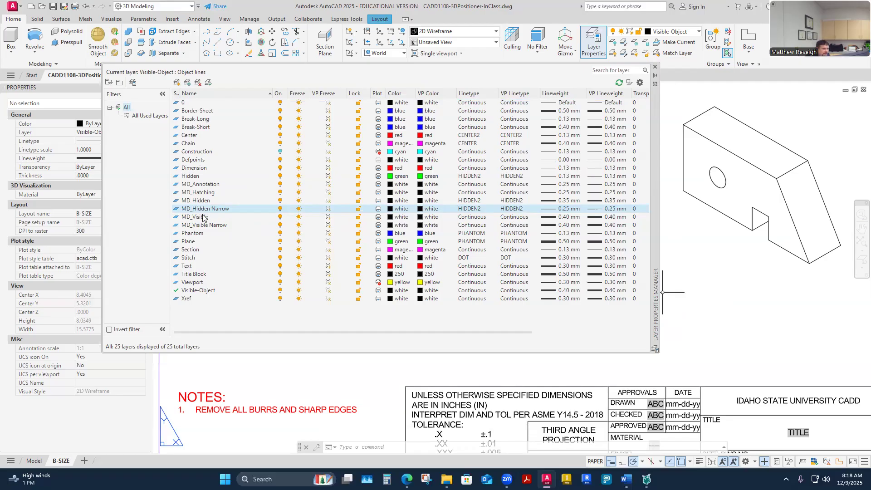
{"action": "left_click", "coordinate": [566, 209]}
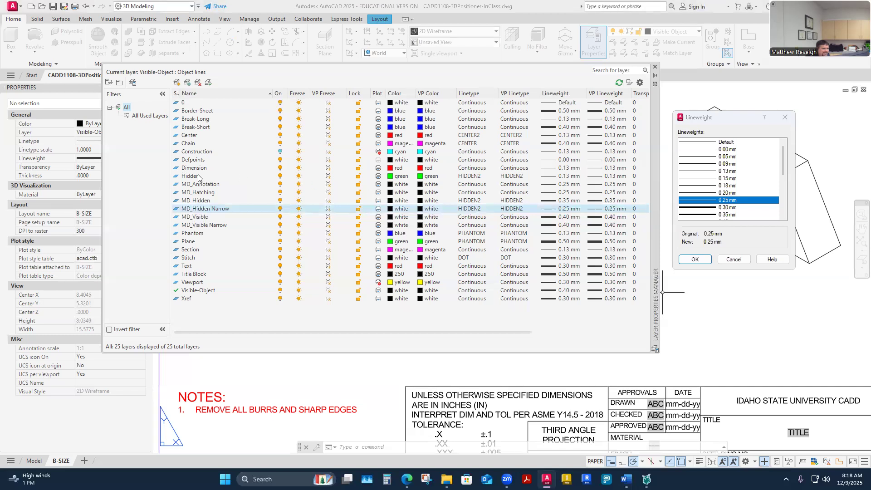
{"action": "left_click", "coordinate": [734, 261]}
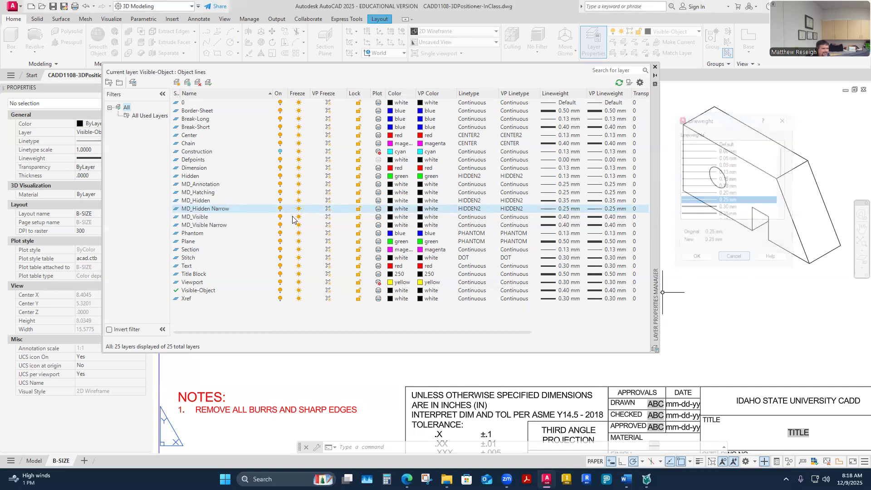
Set the lineweight of the MD_Hidden Narrow layer to 0.13 mm, matching the Hidden layer
{"action": "left_click", "coordinate": [189, 179]}
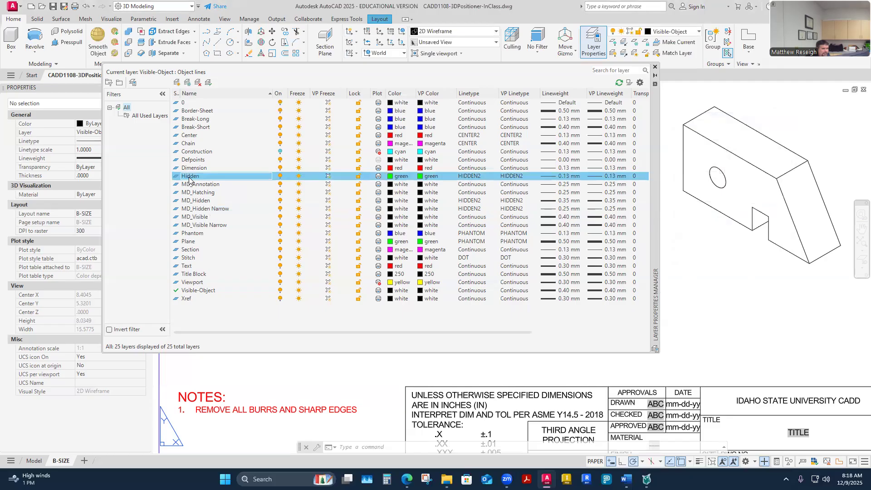
{"action": "left_click", "coordinate": [208, 210]}
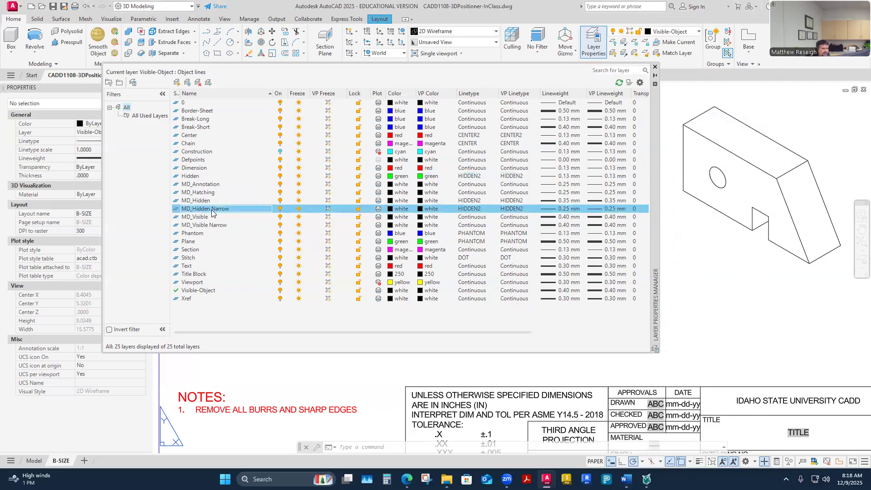
{"action": "left_click", "coordinate": [567, 208]}
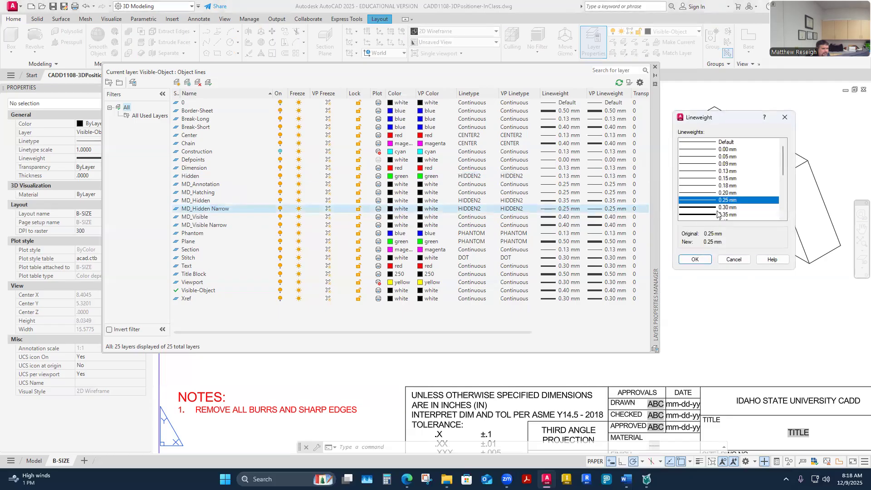
{"action": "left_click", "coordinate": [729, 172]}
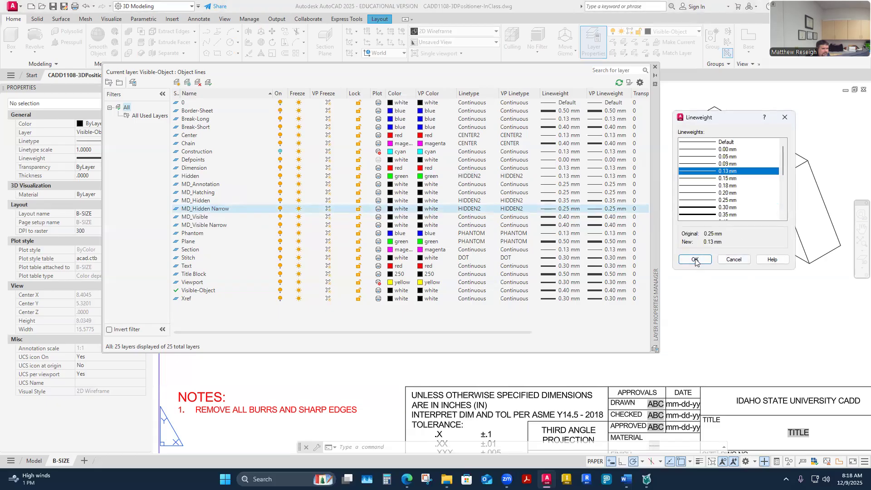
{"action": "left_click", "coordinate": [695, 259]}
Set the lineweight of the MD_Hidden layer to 0.13 mm
{"action": "left_click", "coordinate": [565, 200]}
{"action": "left_click", "coordinate": [565, 199]}
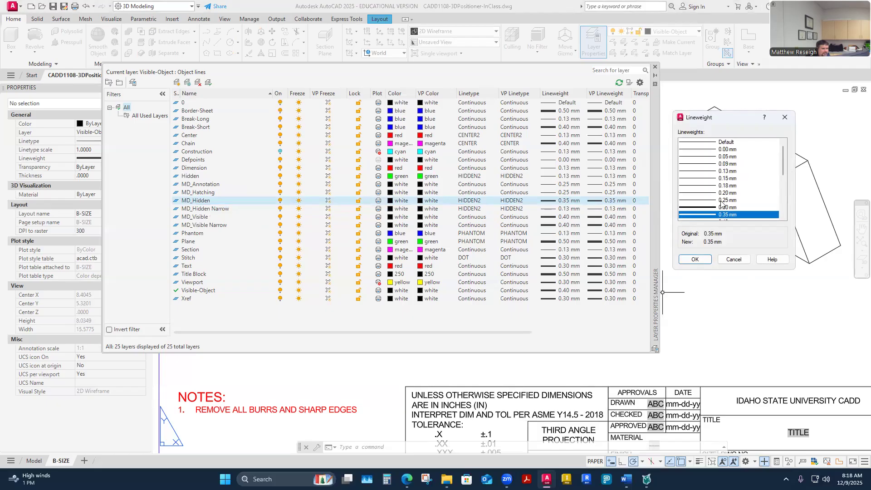
{"action": "left_click", "coordinate": [729, 172]}
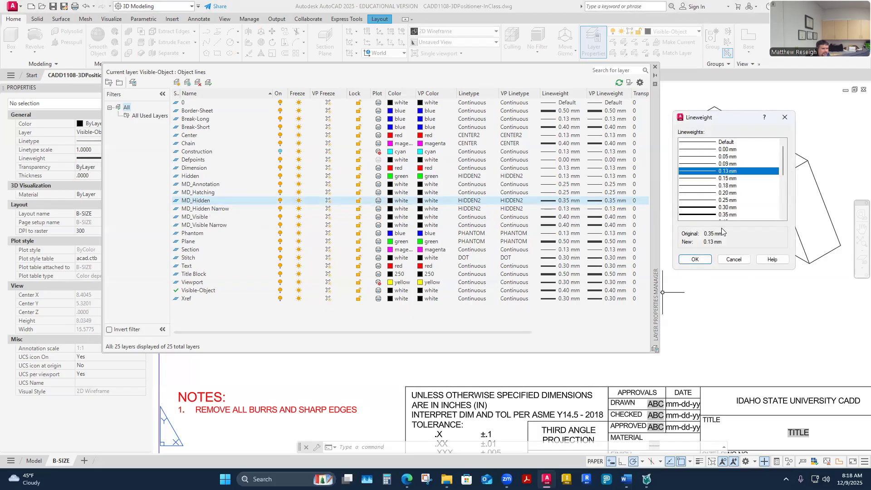
{"action": "left_click", "coordinate": [695, 260]}
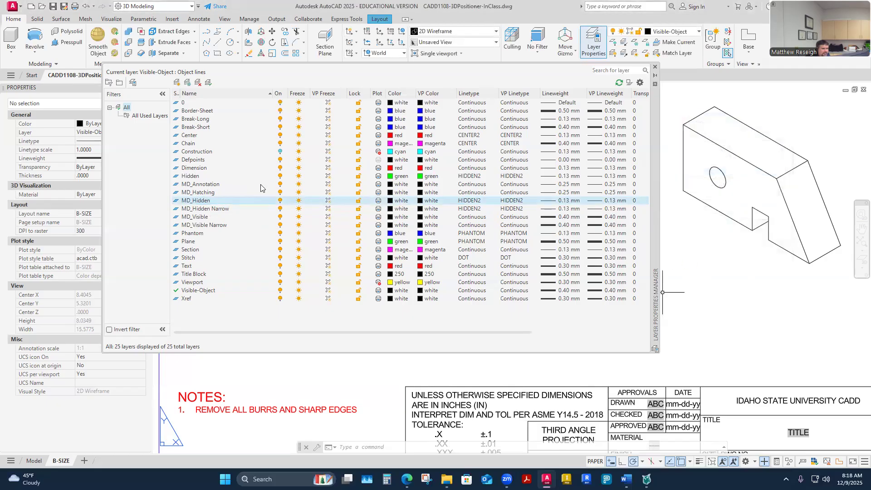
Set the color of the MD_Hidden layer to green, matching the Hidden layer
{"action": "left_click", "coordinate": [230, 184]}
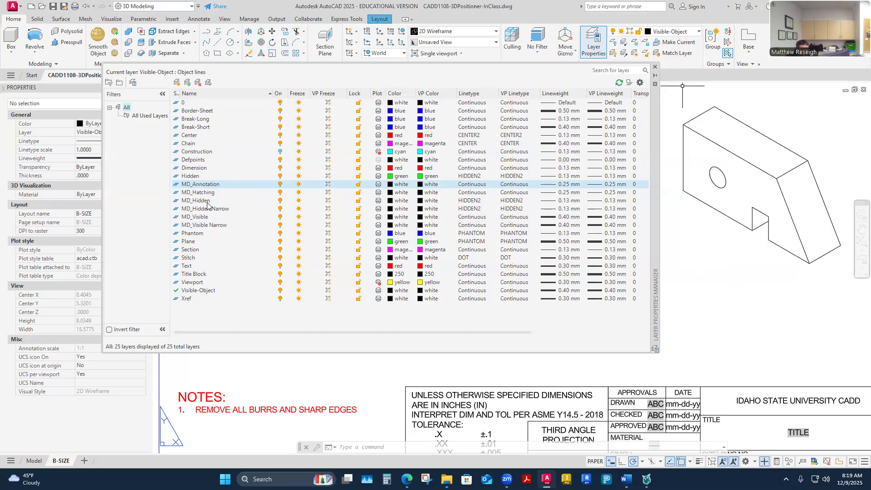
{"action": "left_click", "coordinate": [395, 204]}
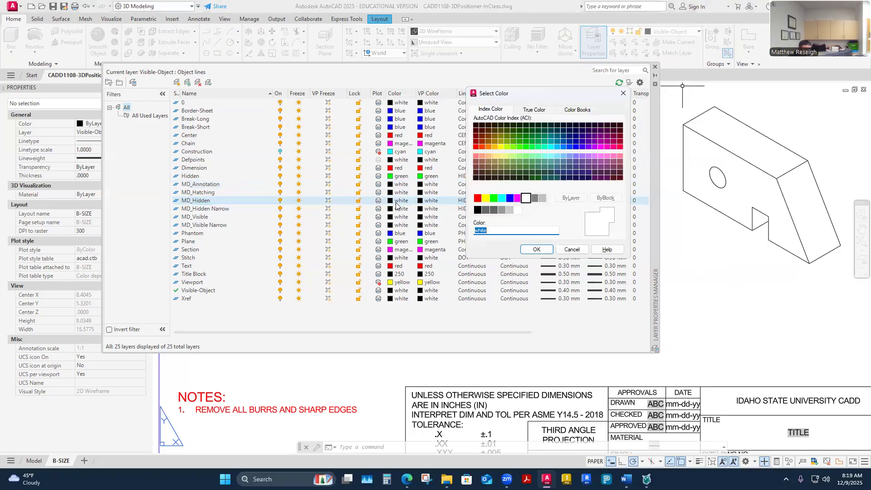
{"action": "left_click", "coordinate": [494, 199]}
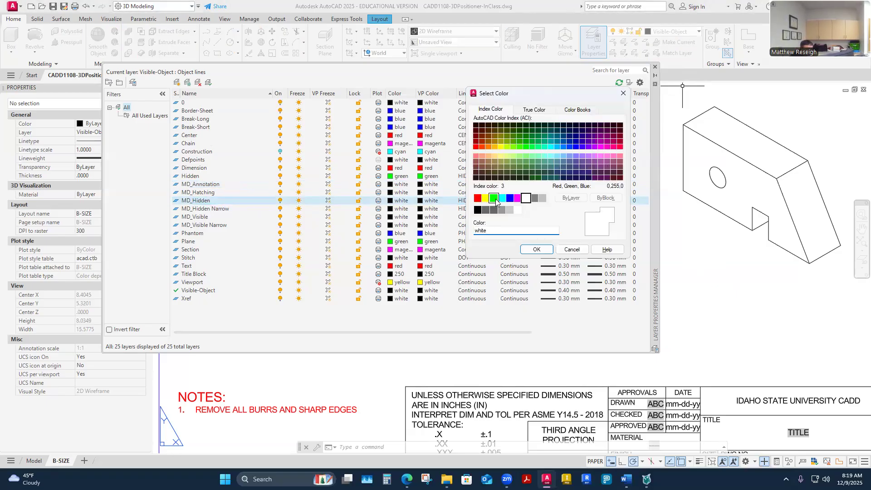
{"action": "left_click", "coordinate": [537, 250]}
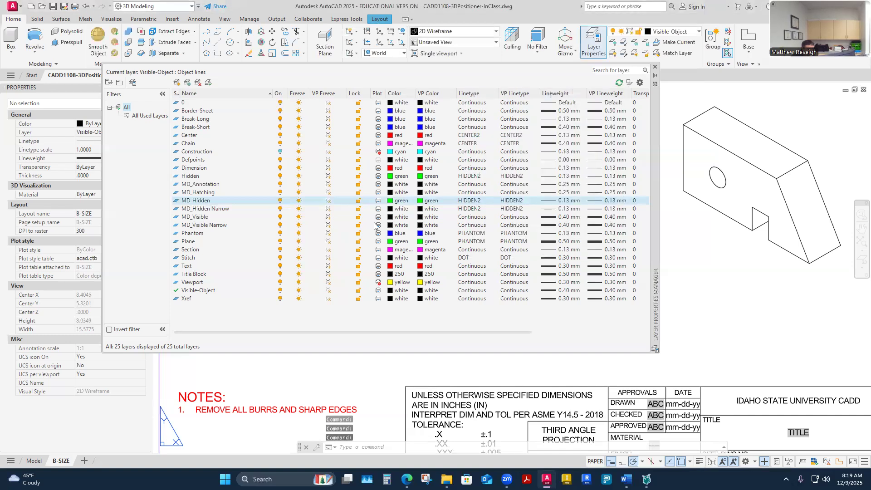
Set the color of the MD_Hidden Narrow layer to green and close the Layer Properties Manager
{"action": "left_click", "coordinate": [396, 210]}
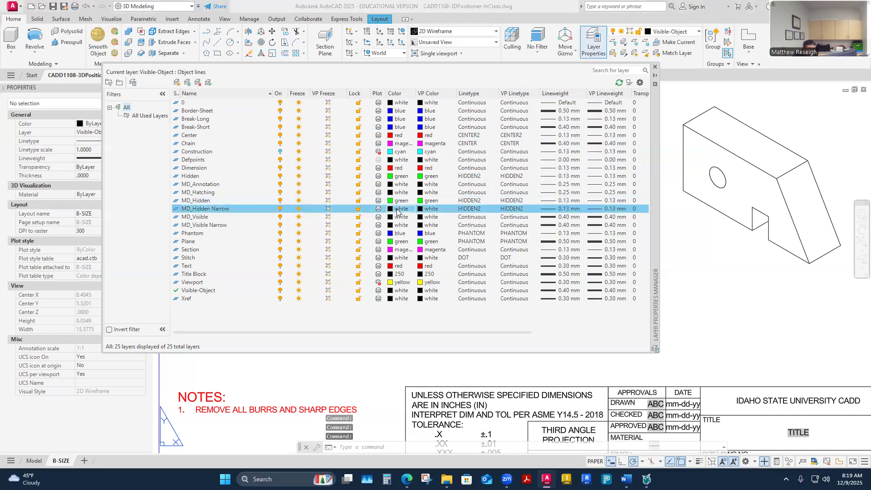
{"action": "left_click", "coordinate": [495, 199]}
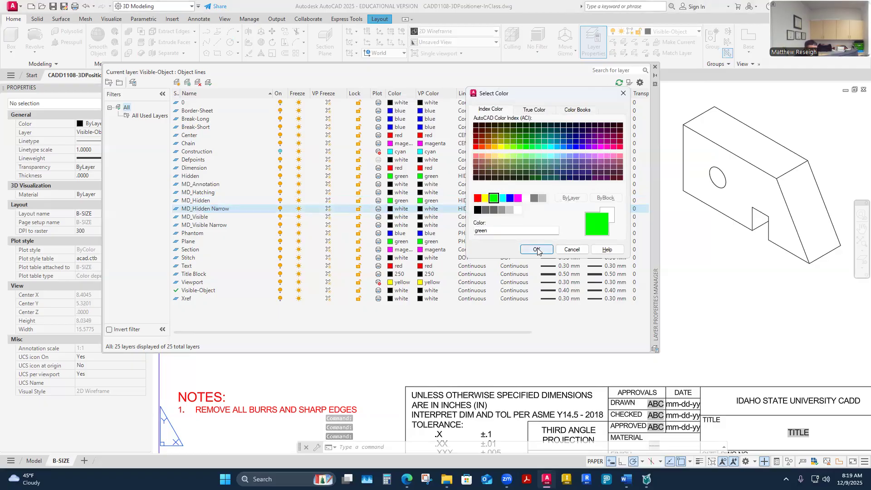
{"action": "left_click", "coordinate": [537, 250]}
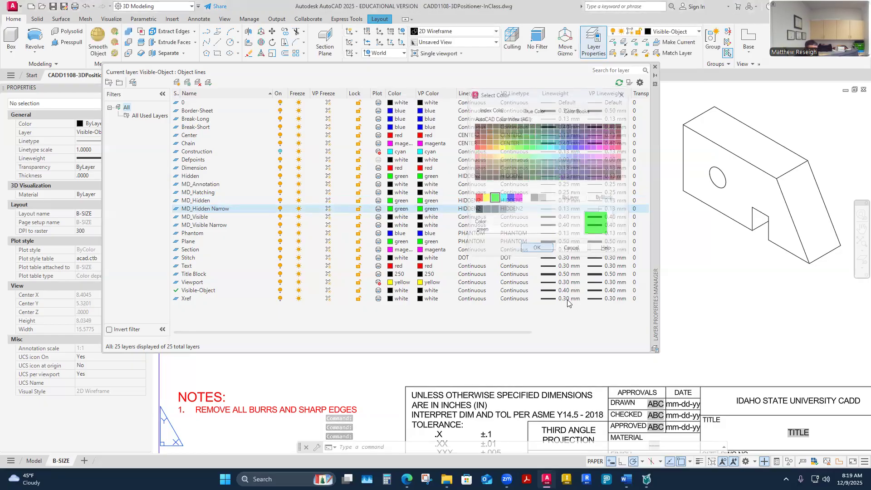
{"action": "left_click", "coordinate": [656, 68]}
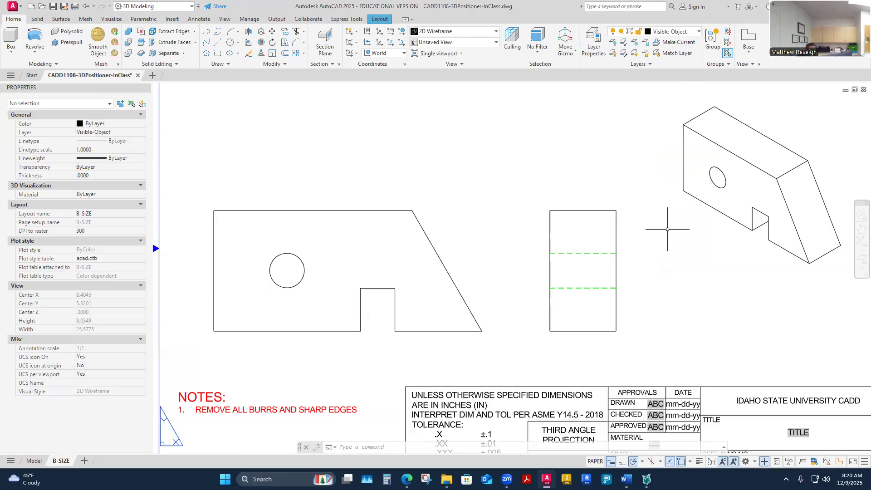
Review the MD_ layers in the layer list and in the Layer Properties Manager, and close the manager
{"action": "scroll", "coordinate": [560, 197], "scroll_direction": "down", "scroll_amount": 4}
{"action": "scroll", "coordinate": [563, 203], "scroll_direction": "up", "scroll_amount": 2}
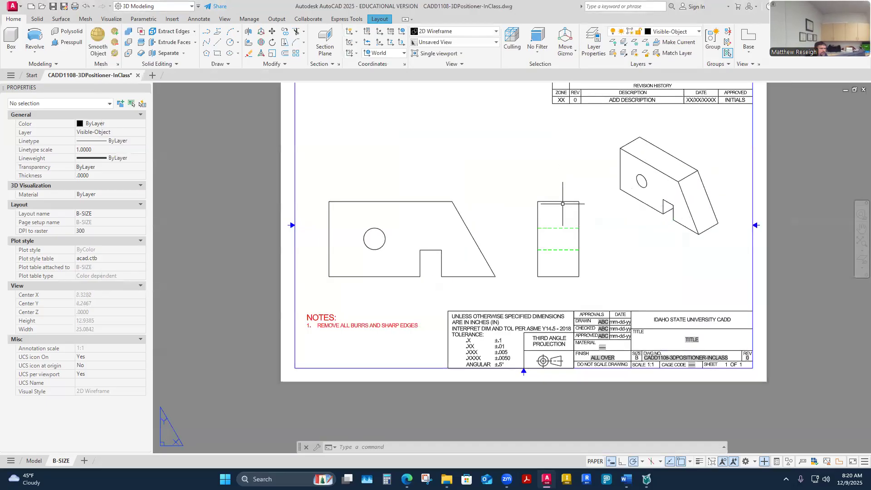
{"action": "left_click", "coordinate": [698, 32]}
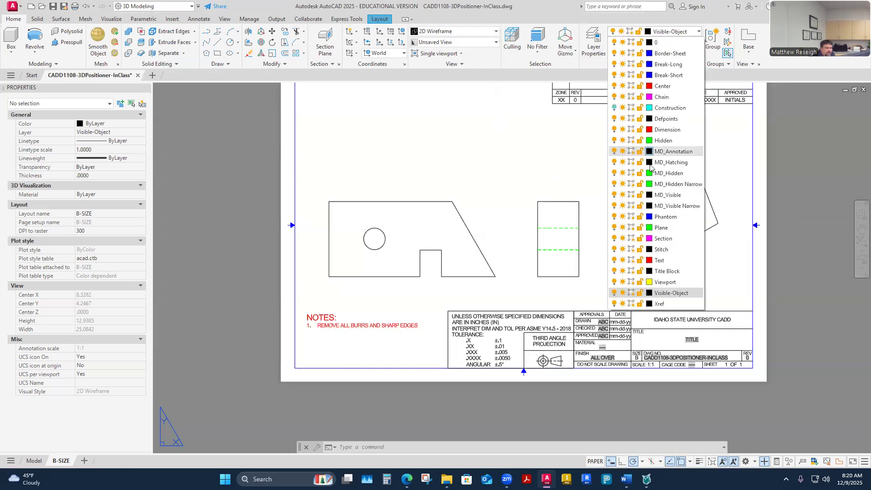
{"action": "left_click", "coordinate": [590, 45]}
{"action": "left_click", "coordinate": [590, 46]}
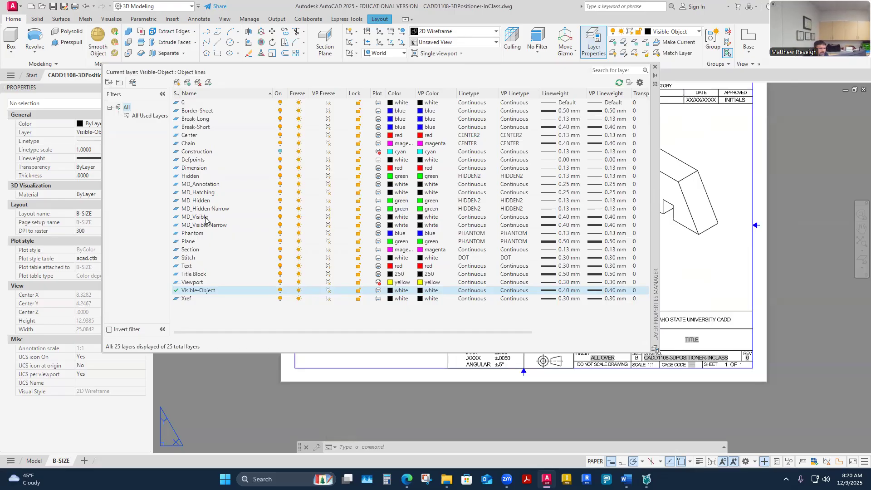
{"action": "left_click", "coordinate": [655, 66]}
Examine the hidden lines of the projected side view by selecting the view up close, and clear the selection
{"action": "scroll", "coordinate": [567, 225], "scroll_direction": "up", "scroll_amount": 3}
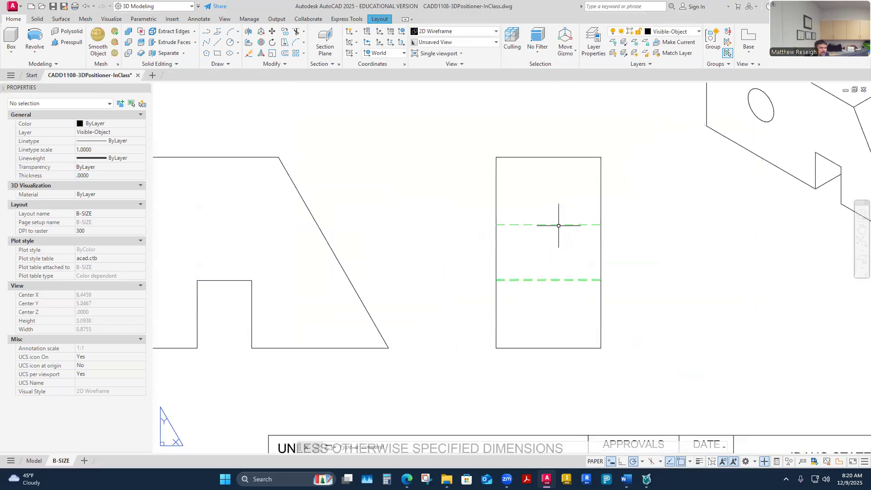
{"action": "left_click", "coordinate": [555, 224]}
{"action": "scroll", "coordinate": [546, 306], "scroll_direction": "down", "scroll_amount": 3}
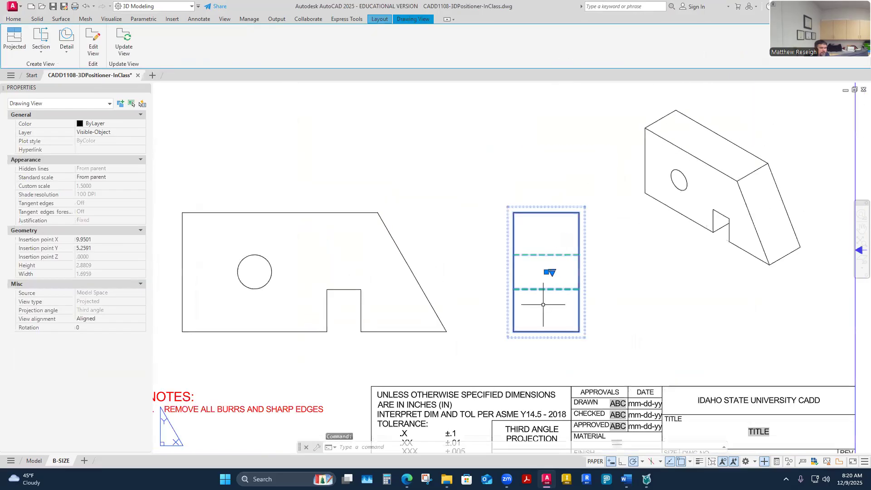
{"action": "scroll", "coordinate": [545, 312], "scroll_direction": "up", "scroll_amount": 2}
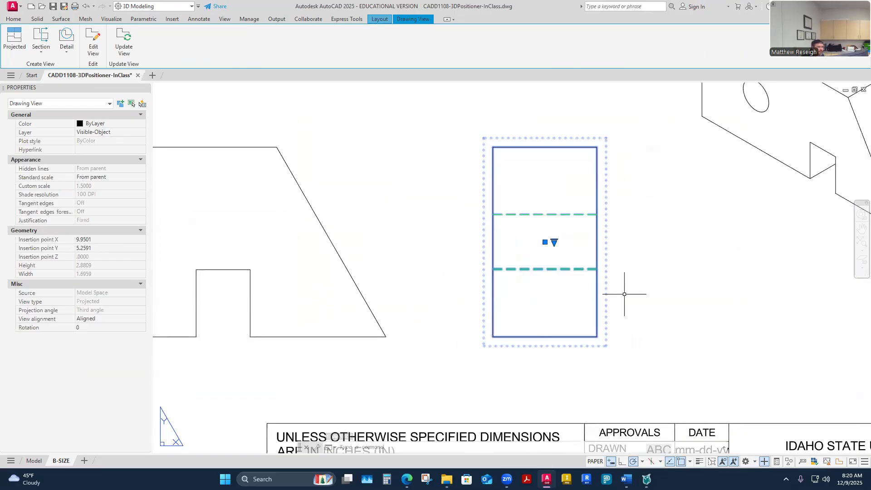
{"action": "key", "text": "Escape"}
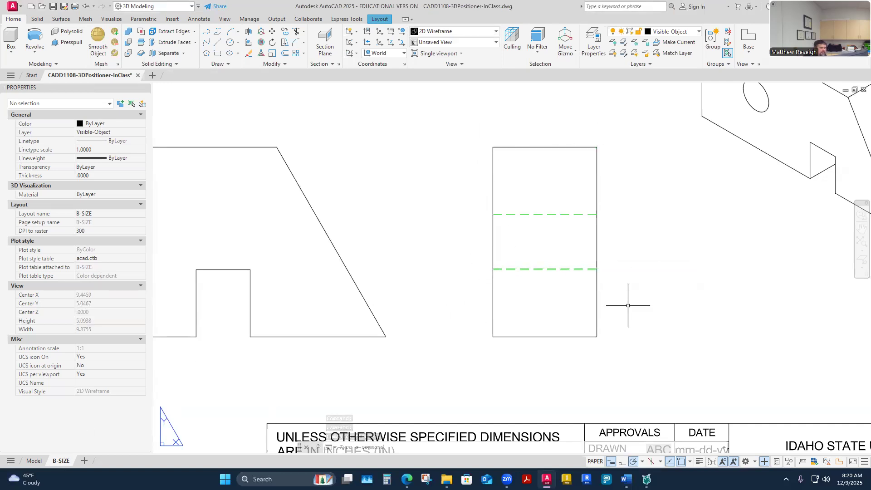
{"action": "scroll", "coordinate": [534, 275], "scroll_direction": "up", "scroll_amount": 2}
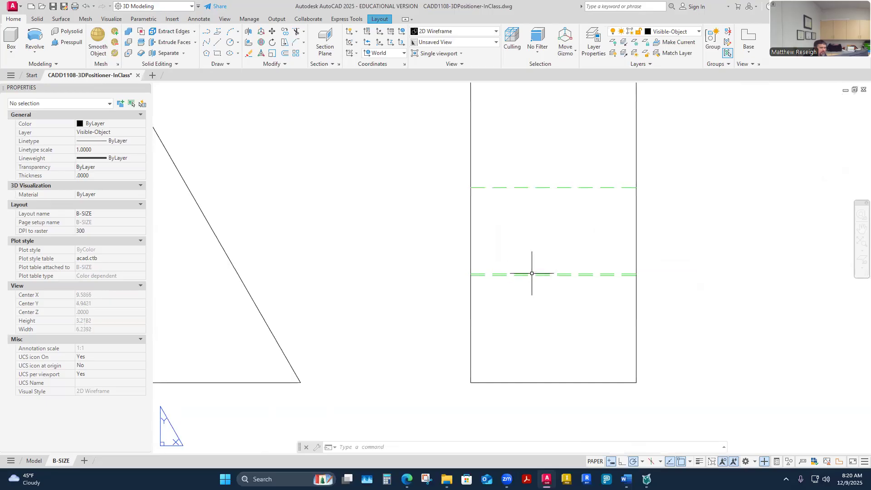
{"action": "left_click", "coordinate": [534, 275]}
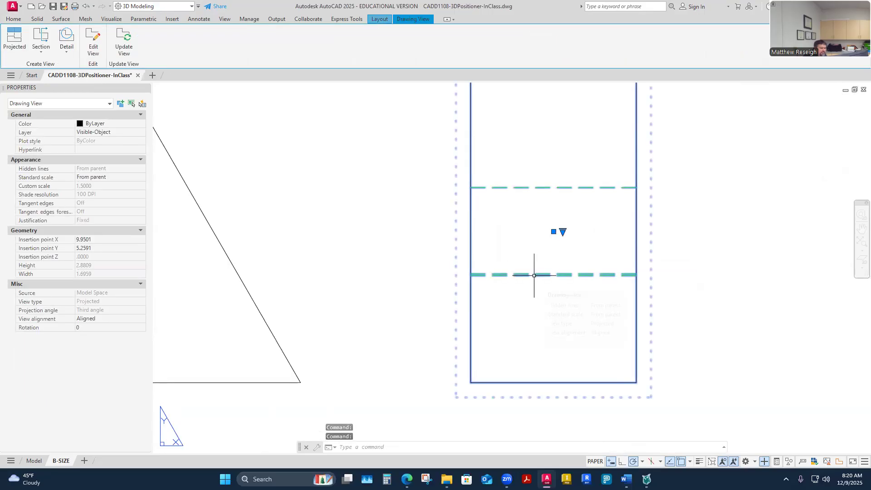
{"action": "key", "text": "Escape"}
{"action": "key", "text": "Escape"}
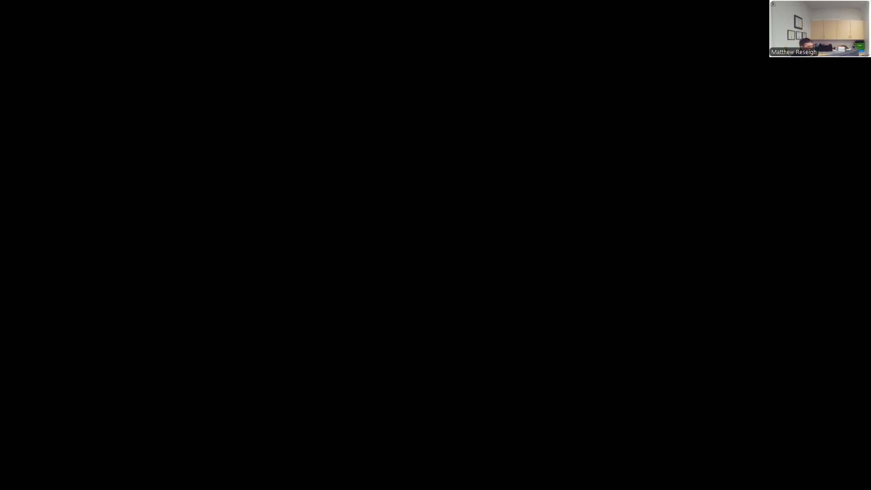
Inspect the front base view by selecting it on the sheet, and clear the selection
{"action": "scroll", "coordinate": [383, 307], "scroll_direction": "down", "scroll_amount": 4}
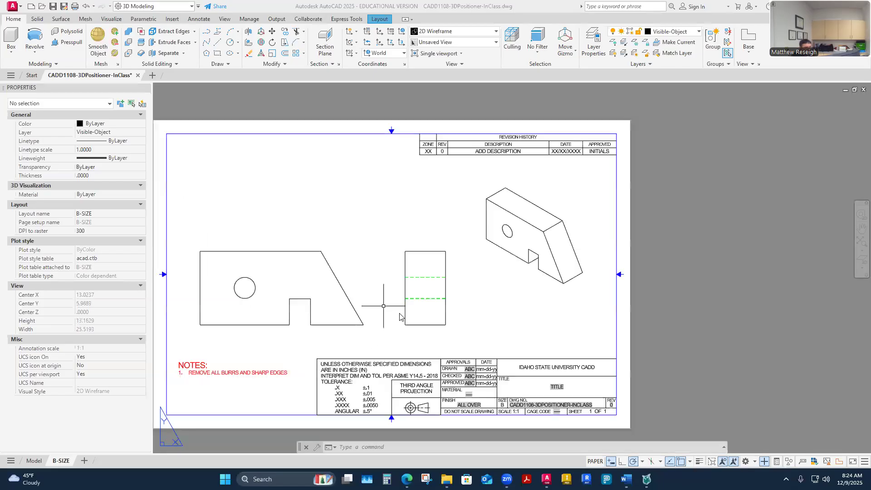
{"action": "scroll", "coordinate": [364, 322], "scroll_direction": "up", "scroll_amount": 2}
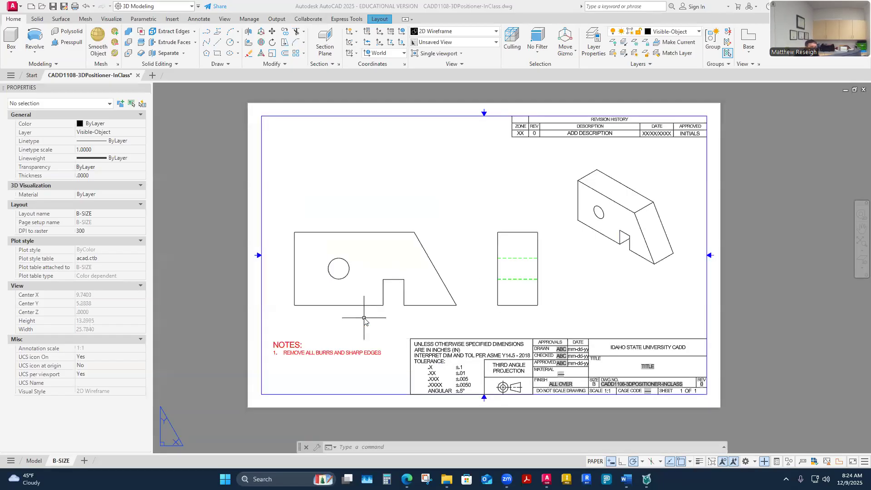
{"action": "left_click", "coordinate": [365, 236]}
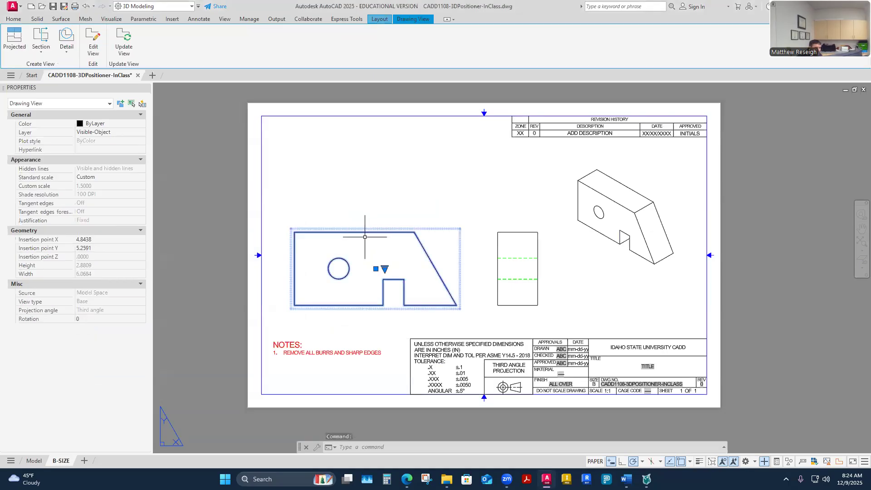
{"action": "key", "text": "Escape"}
{"action": "key", "text": "Escape"}
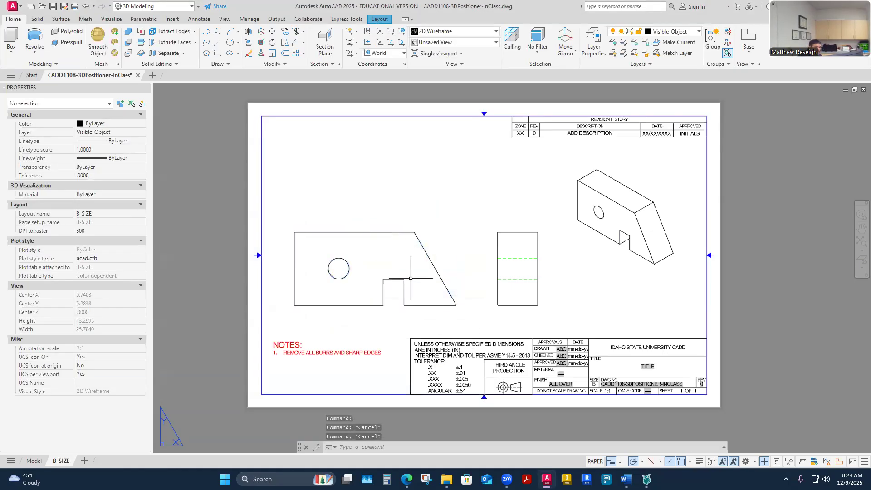
{"action": "left_click", "coordinate": [410, 275]}
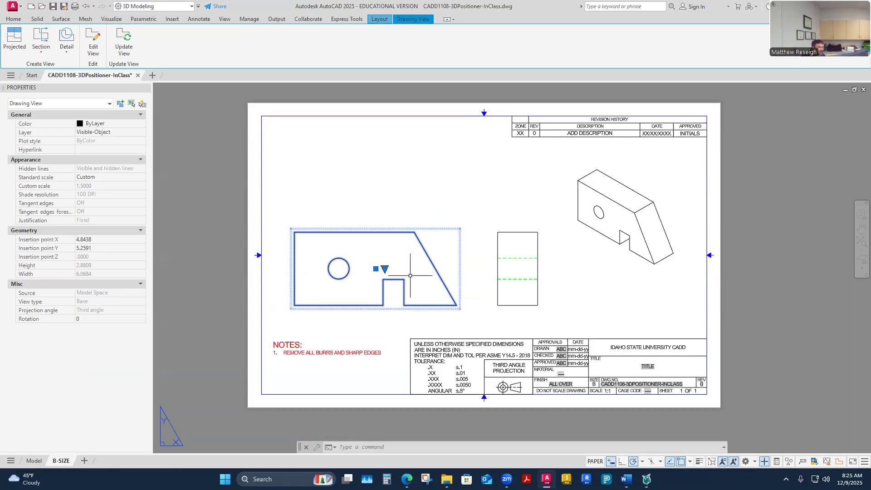
{"action": "key", "text": "Escape"}
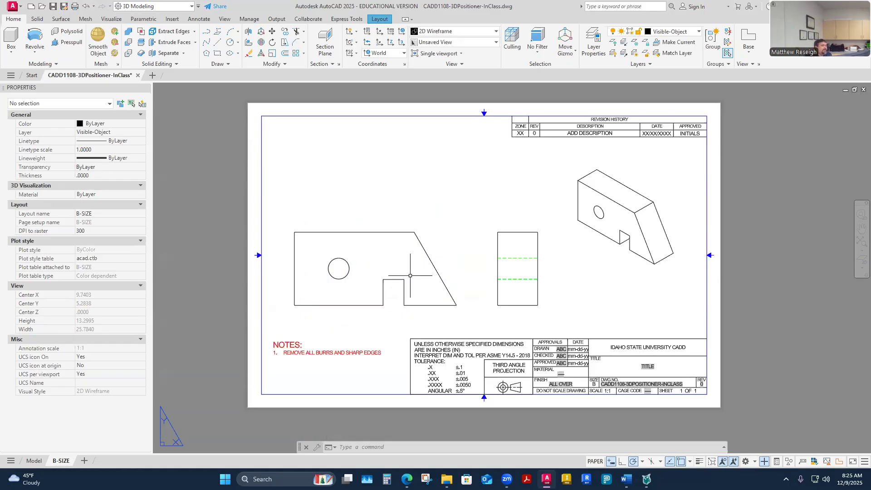
{"action": "scroll", "coordinate": [390, 267], "scroll_direction": "down", "scroll_amount": 1}
{"action": "scroll", "coordinate": [390, 268], "scroll_direction": "up", "scroll_amount": 1}
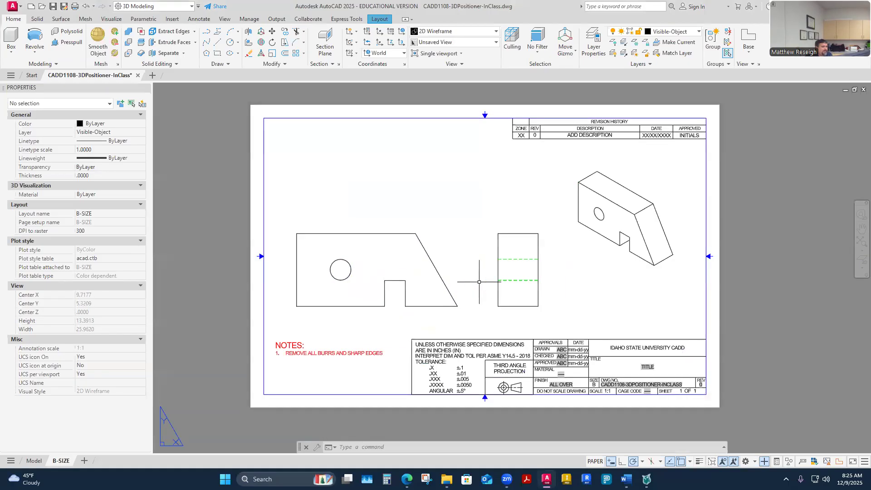
{"action": "scroll", "coordinate": [451, 322], "scroll_direction": "up", "scroll_amount": 2}
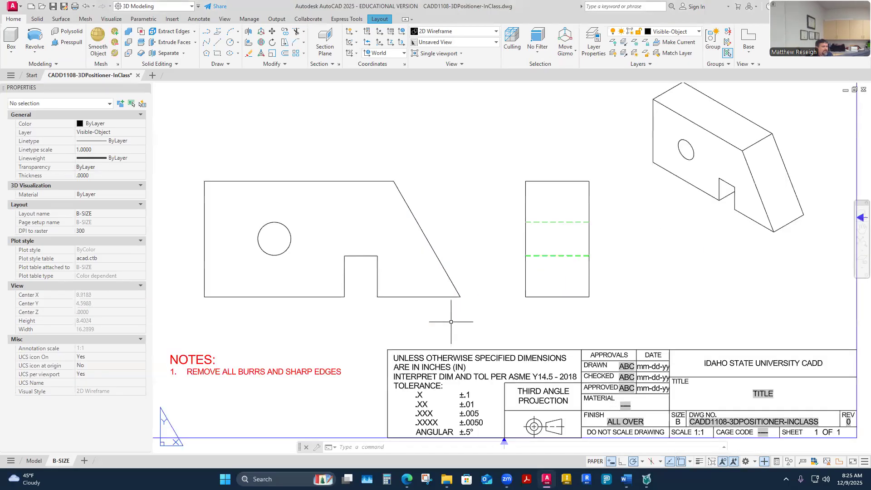
{"action": "scroll", "coordinate": [451, 321], "scroll_direction": "down", "scroll_amount": 4}
{"action": "scroll", "coordinate": [430, 319], "scroll_direction": "up", "scroll_amount": 2}
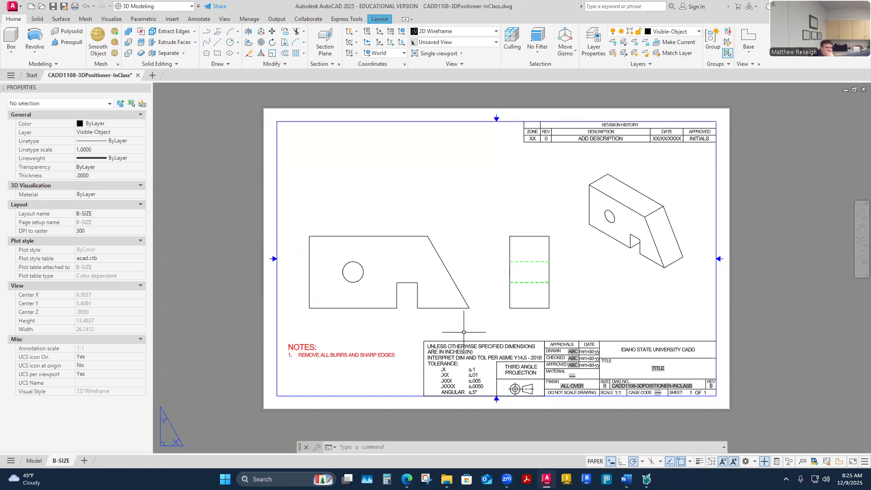
{"action": "scroll", "coordinate": [507, 302], "scroll_direction": "down", "scroll_amount": 3}
{"action": "scroll", "coordinate": [452, 291], "scroll_direction": "up", "scroll_amount": 3}
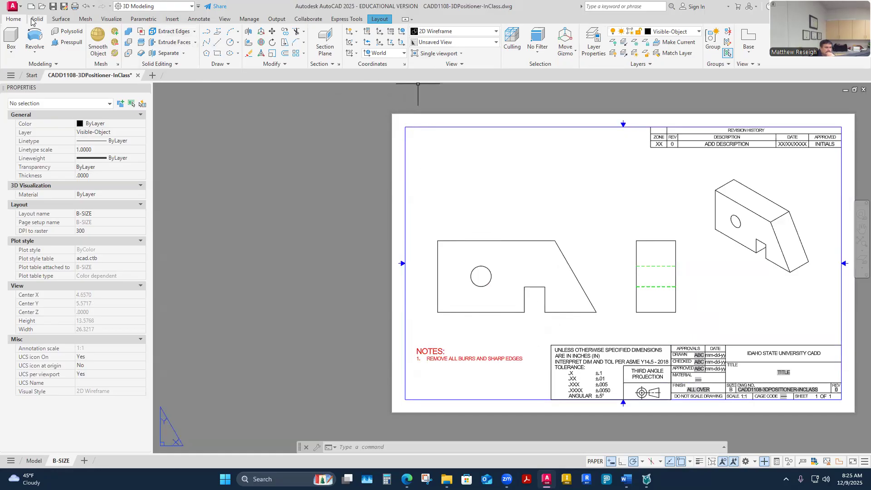
Make the Center layer current and add a center mark to the hole in the front view
{"action": "left_click", "coordinate": [697, 33]}
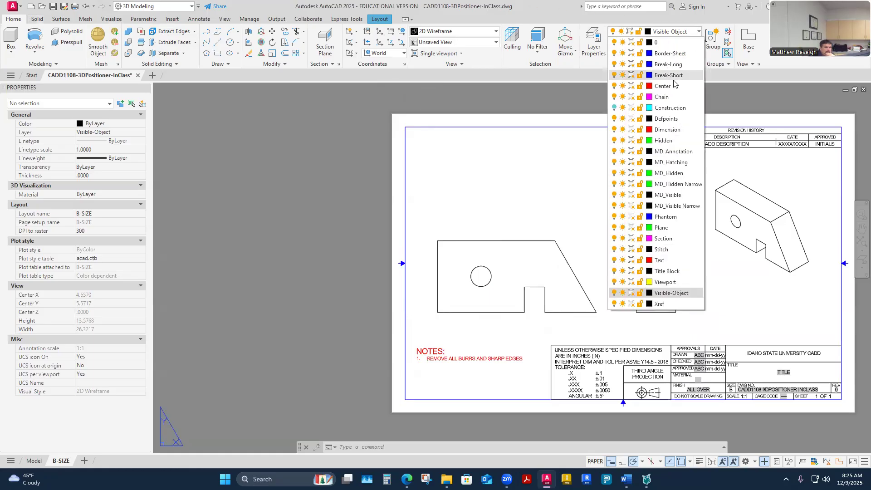
{"action": "left_click", "coordinate": [664, 88]}
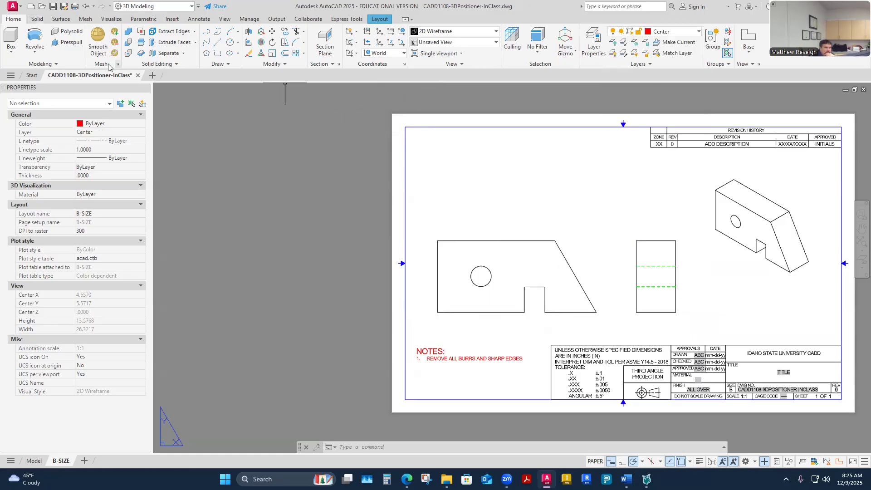
{"action": "left_click", "coordinate": [199, 20]}
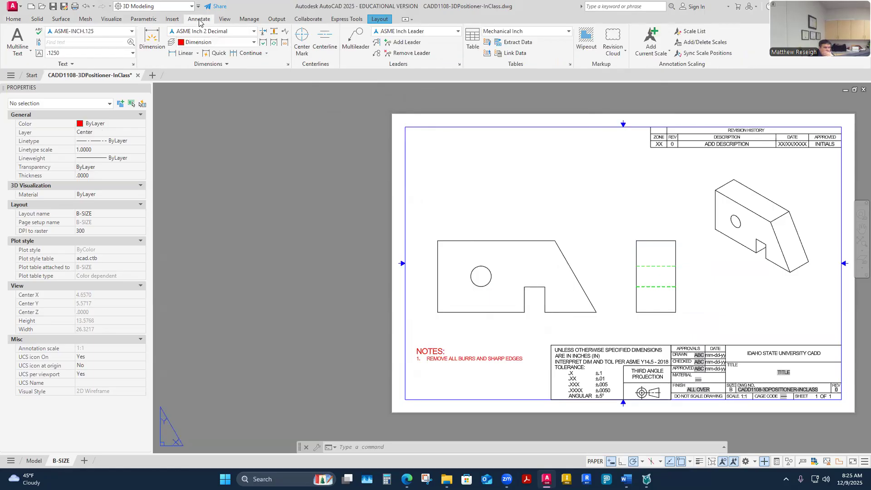
{"action": "left_click", "coordinate": [299, 42]}
{"action": "scroll", "coordinate": [510, 346], "scroll_direction": "up", "scroll_amount": 2}
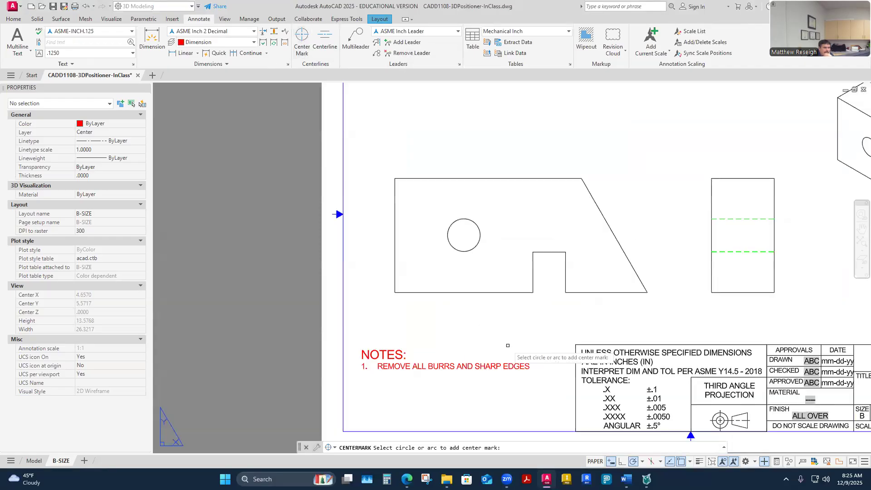
{"action": "left_click", "coordinate": [472, 244]}
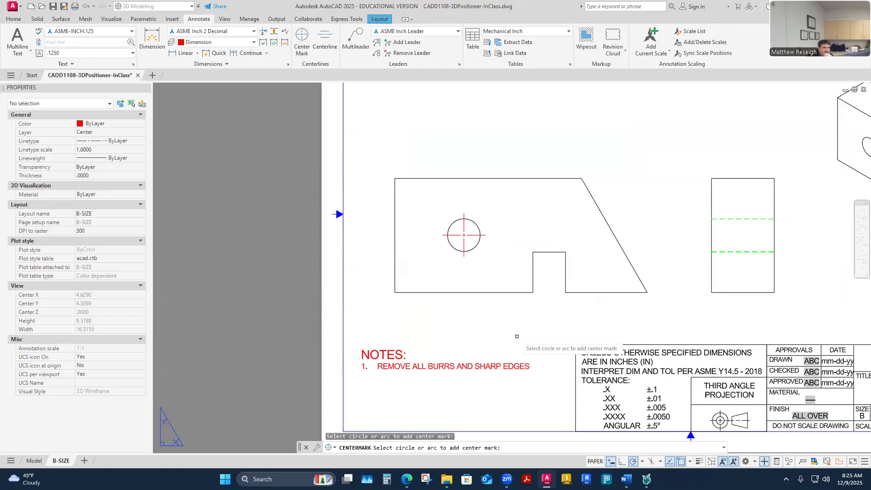
Examine the hole and slot in the front view against the closely spaced hidden lines in the side view, then cancel the Centerline command
{"action": "scroll", "coordinate": [517, 336], "scroll_direction": "down", "scroll_amount": 2}
{"action": "scroll", "coordinate": [646, 265], "scroll_direction": "up", "scroll_amount": 2}
{"action": "left_click", "coordinate": [332, 51]}
{"action": "scroll", "coordinate": [669, 279], "scroll_direction": "up", "scroll_amount": 2}
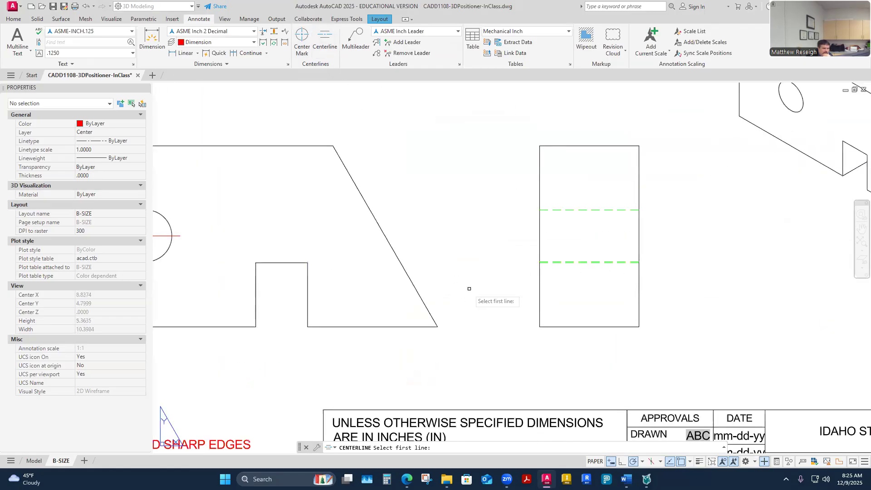
{"action": "scroll", "coordinate": [469, 288], "scroll_direction": "down", "scroll_amount": 2}
{"action": "scroll", "coordinate": [336, 293], "scroll_direction": "up", "scroll_amount": 2}
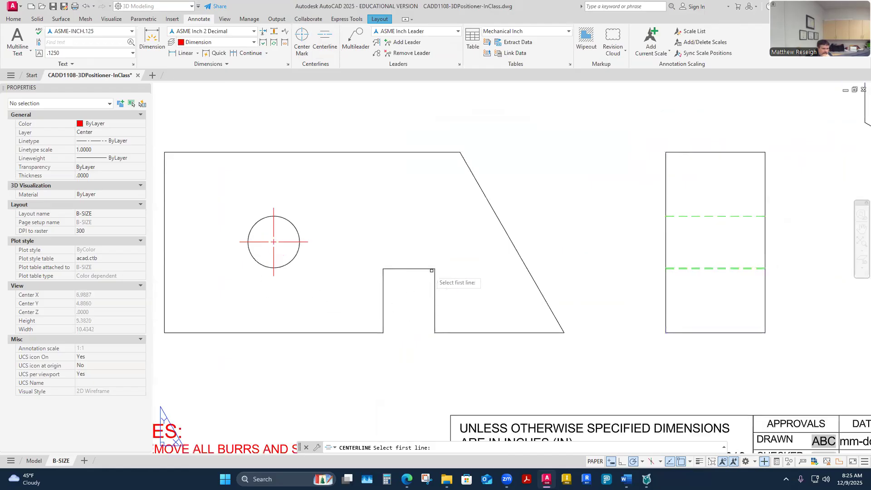
{"action": "scroll", "coordinate": [432, 270], "scroll_direction": "up", "scroll_amount": 2}
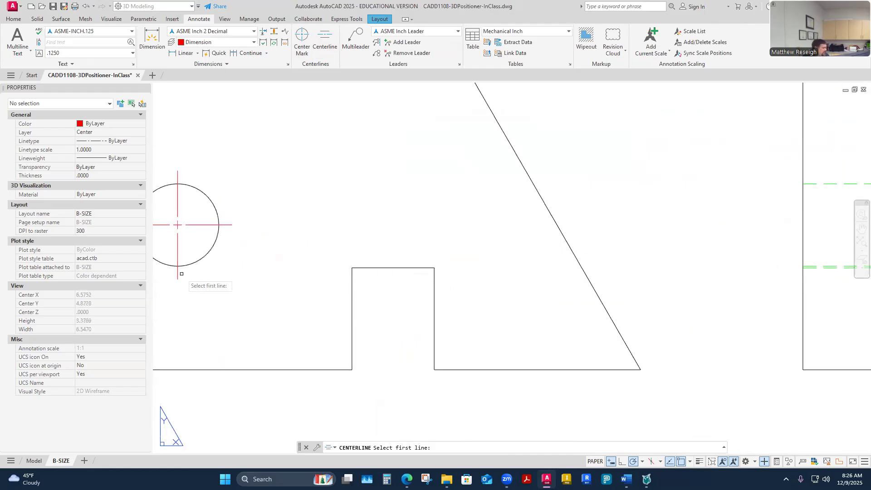
{"action": "scroll", "coordinate": [411, 305], "scroll_direction": "down", "scroll_amount": 2}
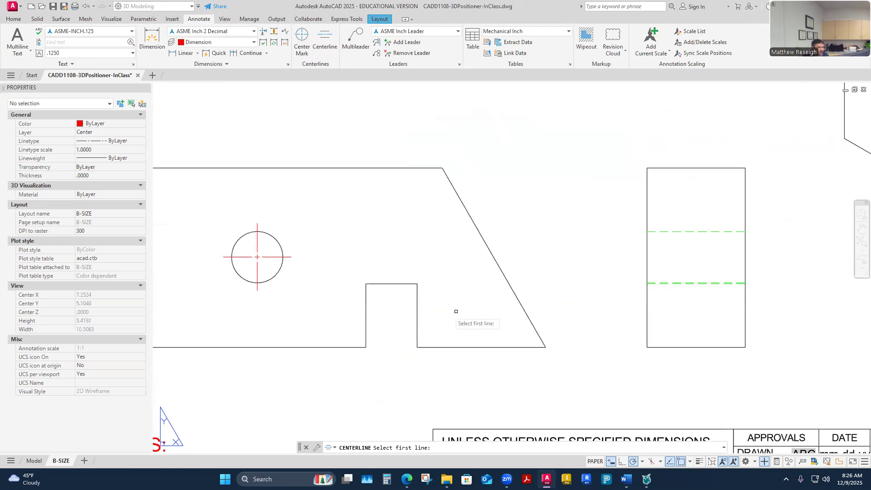
{"action": "scroll", "coordinate": [730, 277], "scroll_direction": "up", "scroll_amount": 4}
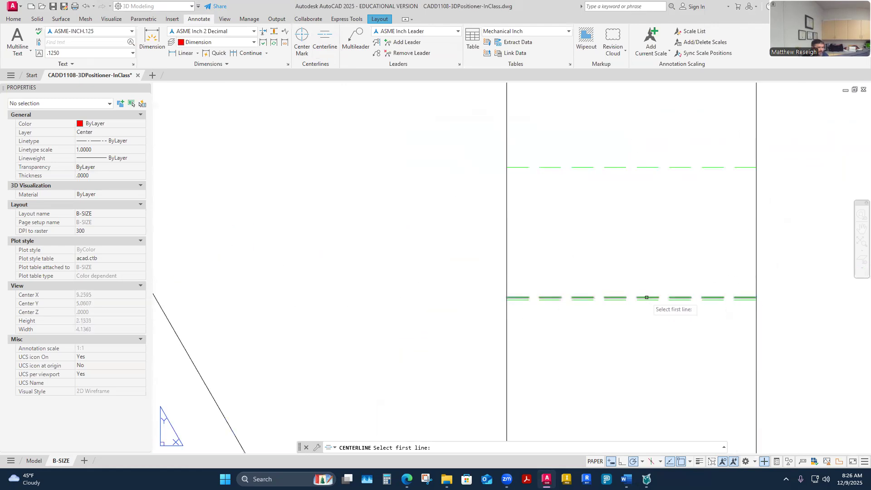
{"action": "scroll", "coordinate": [646, 298], "scroll_direction": "down", "scroll_amount": 5}
{"action": "scroll", "coordinate": [644, 301], "scroll_direction": "up", "scroll_amount": 1}
{"action": "scroll", "coordinate": [653, 304], "scroll_direction": "up", "scroll_amount": 5}
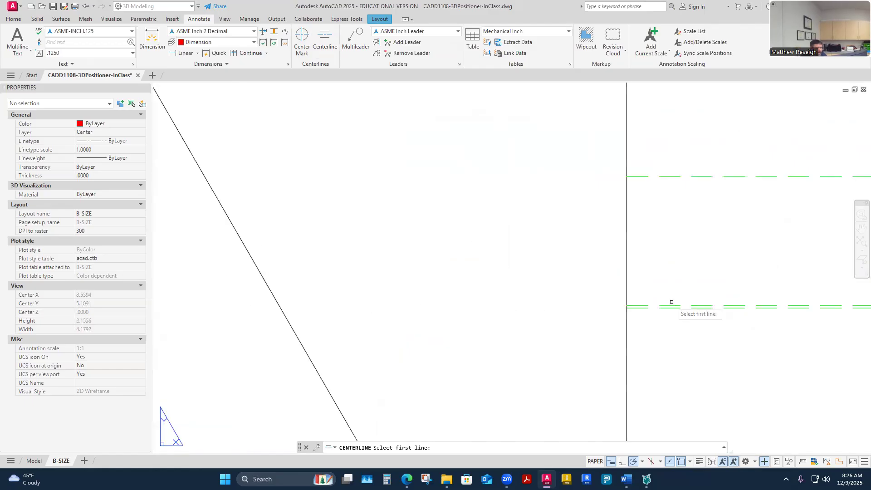
{"action": "scroll", "coordinate": [645, 313], "scroll_direction": "down", "scroll_amount": 5}
{"action": "scroll", "coordinate": [390, 314], "scroll_direction": "up", "scroll_amount": 5}
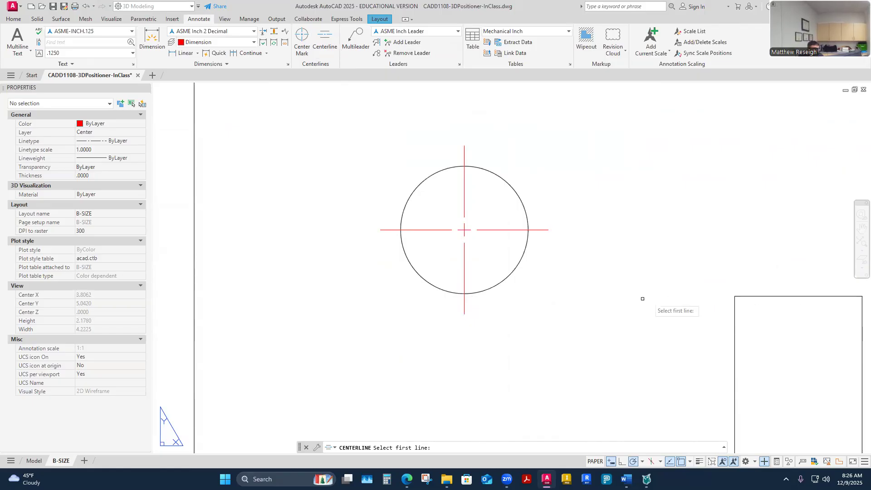
{"action": "scroll", "coordinate": [476, 297], "scroll_direction": "down", "scroll_amount": 5}
{"action": "scroll", "coordinate": [661, 301], "scroll_direction": "up", "scroll_amount": 2}
{"action": "key", "text": "Escape"}
{"action": "key", "text": "Escape"}
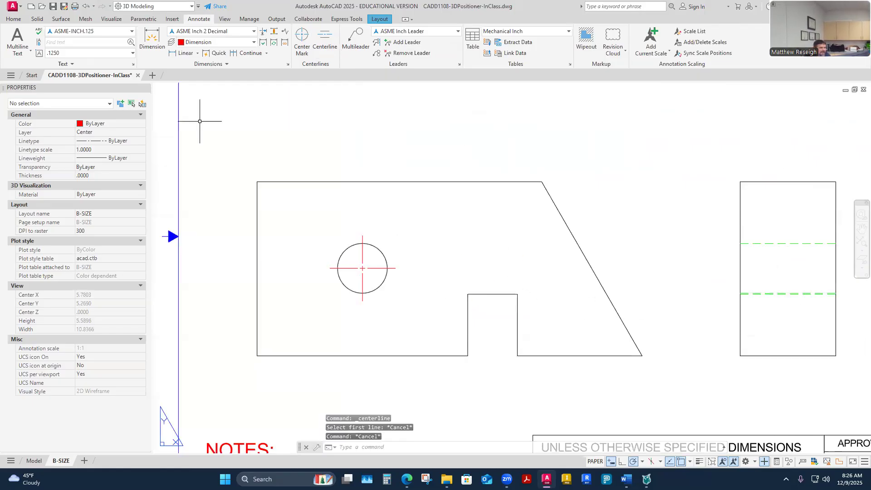
Turn on the Construction layer and make it current
{"action": "left_click", "coordinate": [13, 19]}
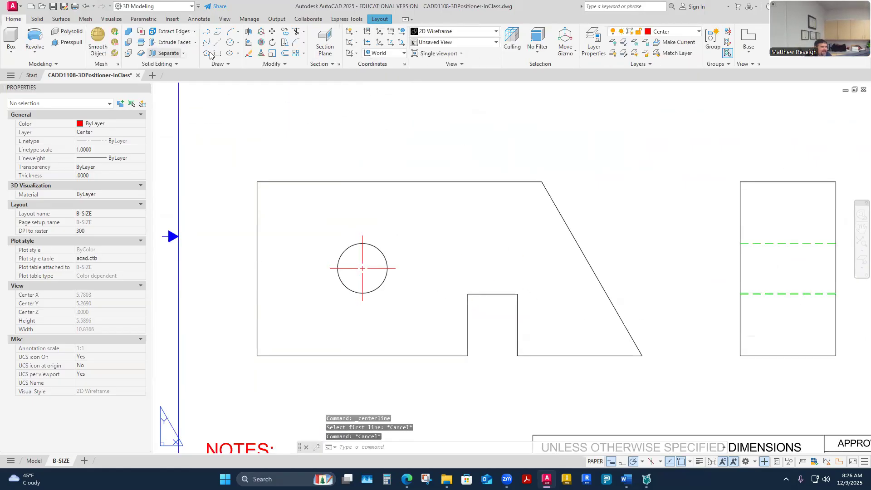
{"action": "left_click", "coordinate": [698, 32]}
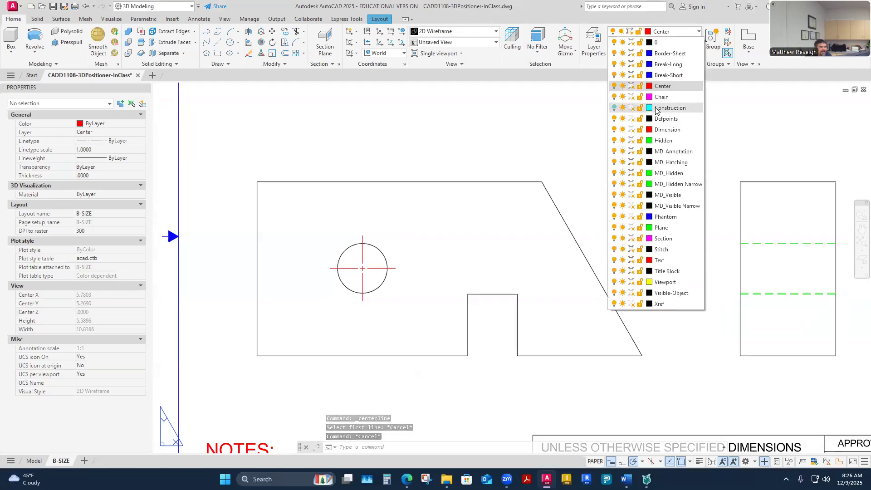
{"action": "left_click", "coordinate": [615, 108]}
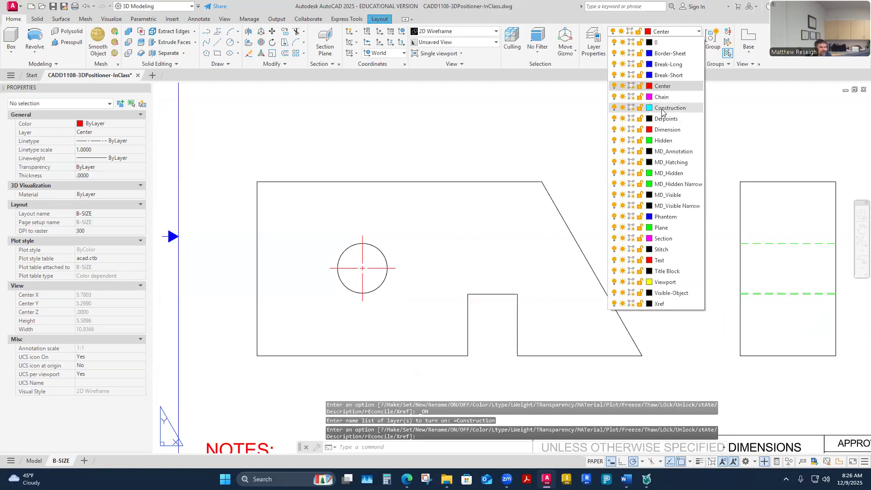
{"action": "left_click", "coordinate": [666, 108]}
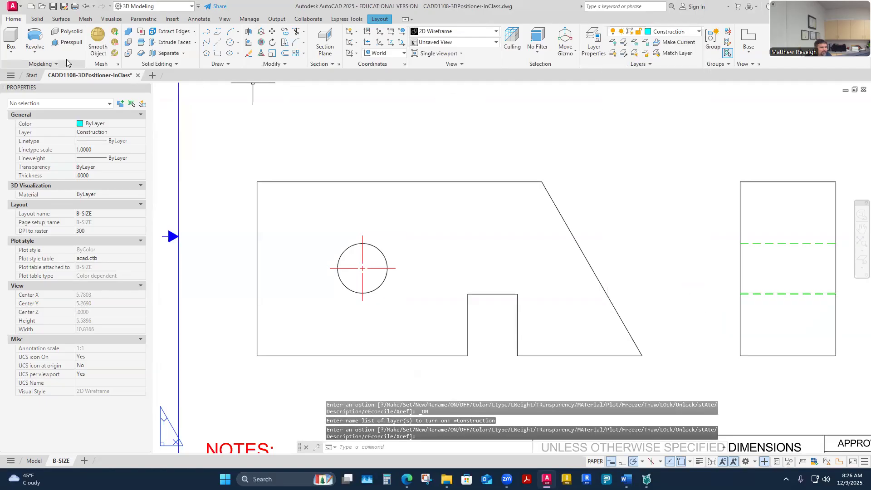
Compare the hole's lower edge with the slot's top edge using a temporary horizontal line from the circle's bottom quadrant, and cancel the line
{"action": "left_click", "coordinate": [217, 44]}
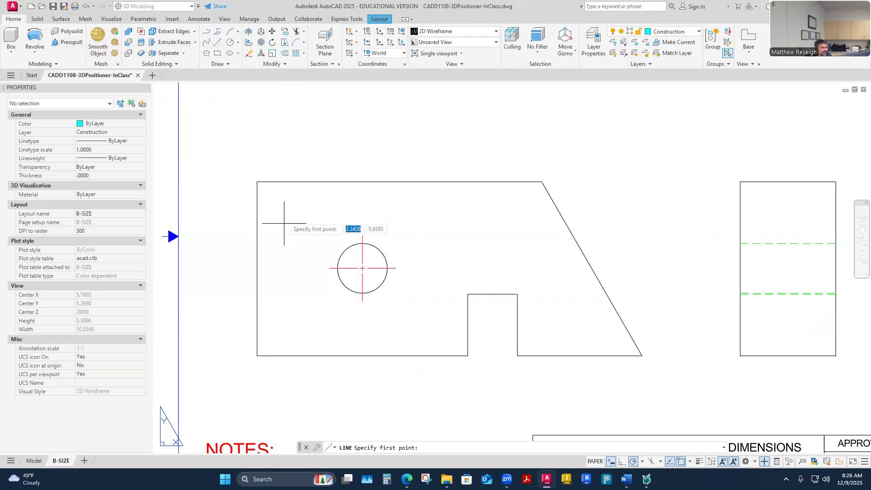
{"action": "left_click", "coordinate": [363, 292]}
{"action": "scroll", "coordinate": [592, 294], "scroll_direction": "up", "scroll_amount": 4}
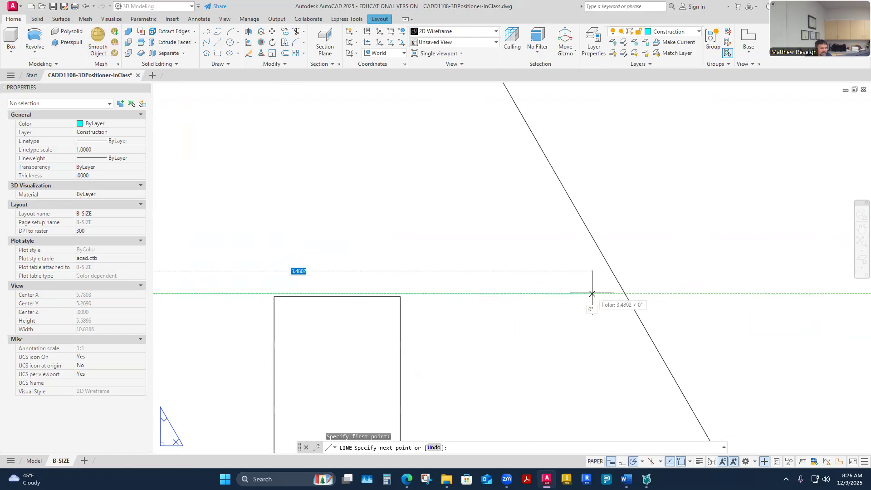
{"action": "scroll", "coordinate": [584, 294], "scroll_direction": "down", "scroll_amount": 4}
{"action": "scroll", "coordinate": [469, 295], "scroll_direction": "up", "scroll_amount": 6}
{"action": "scroll", "coordinate": [472, 283], "scroll_direction": "down", "scroll_amount": 2}
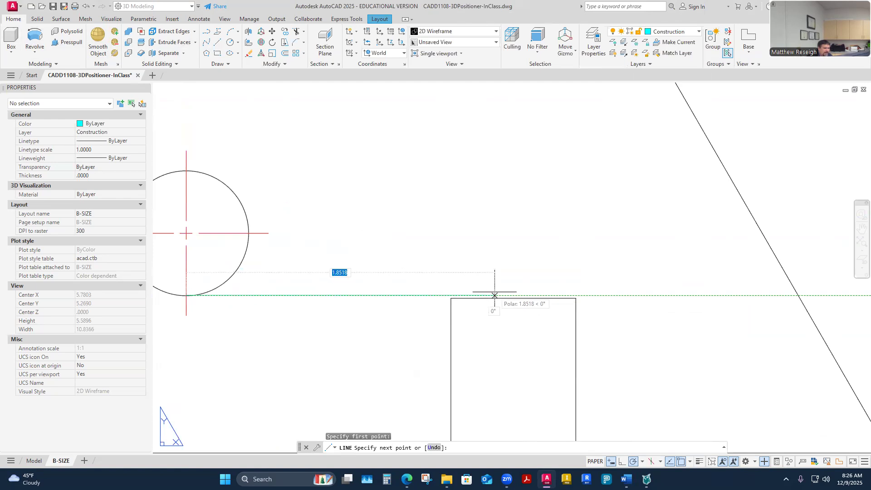
{"action": "key", "text": "Escape"}
{"action": "scroll", "coordinate": [431, 277], "scroll_direction": "down", "scroll_amount": 8}
{"action": "scroll", "coordinate": [598, 269], "scroll_direction": "up", "scroll_amount": 4}
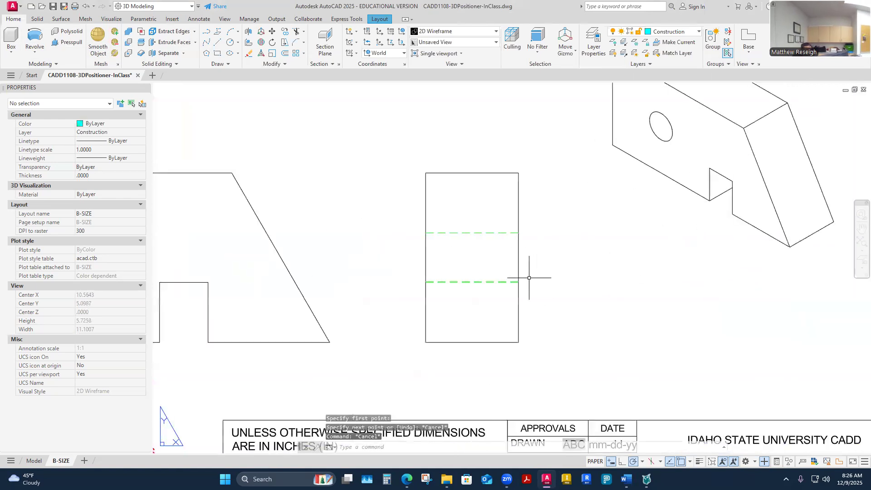
Make the Center layer current and add a centerline between the hole's two hidden lines in the side view
{"action": "left_click", "coordinate": [699, 31]}
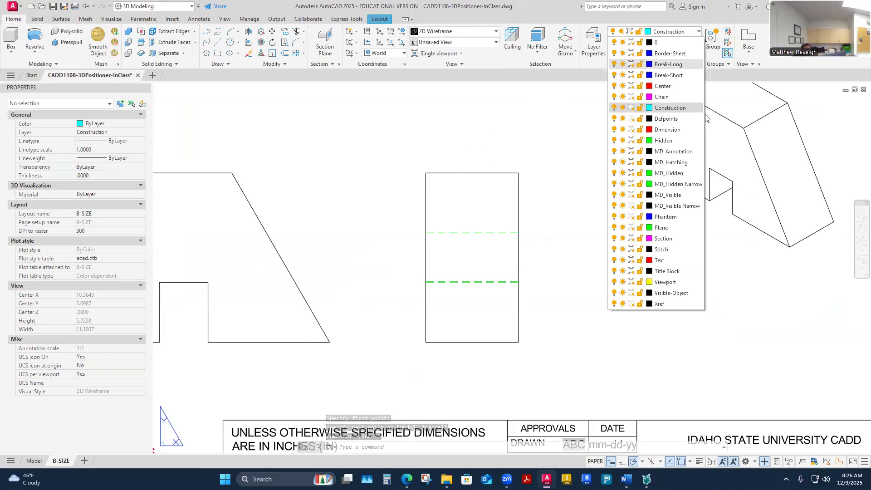
{"action": "left_click", "coordinate": [659, 87]}
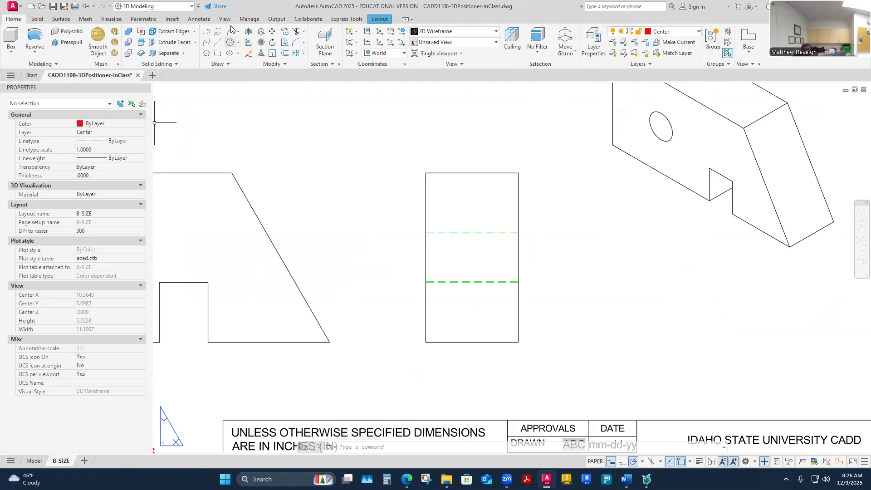
{"action": "left_click", "coordinate": [199, 18]}
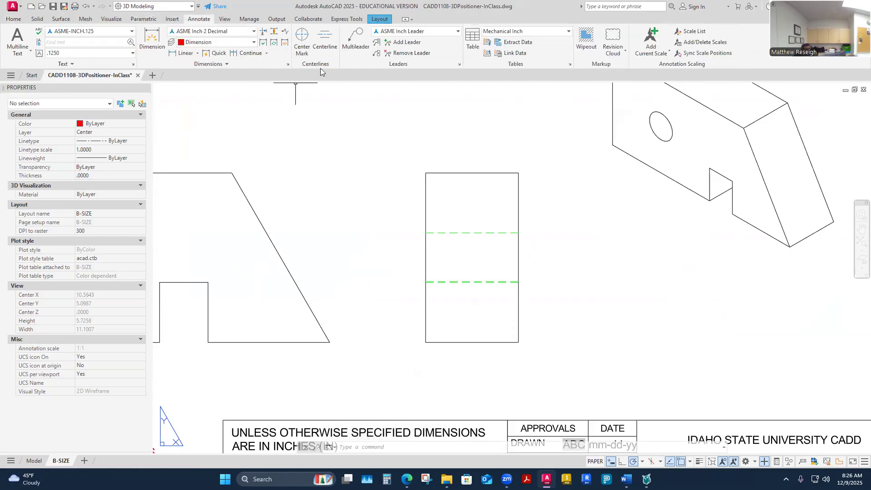
{"action": "left_click", "coordinate": [324, 42]}
{"action": "scroll", "coordinate": [451, 280], "scroll_direction": "up", "scroll_amount": 4}
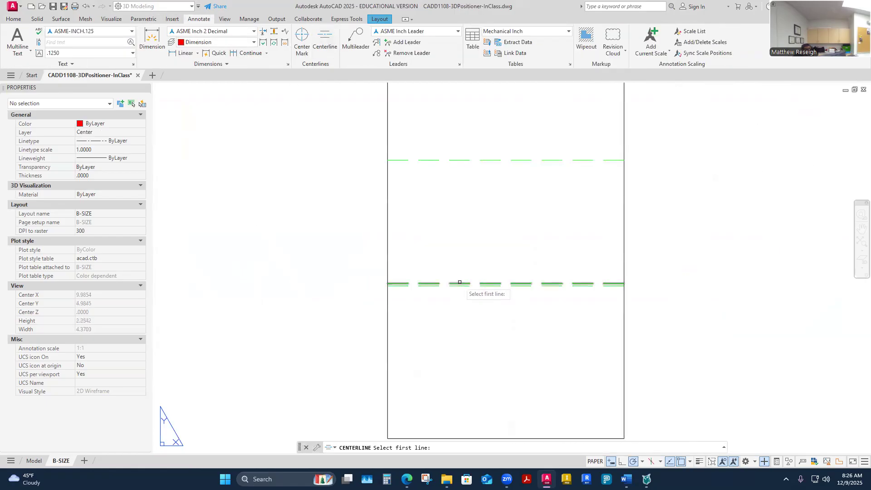
{"action": "left_click", "coordinate": [459, 282]}
{"action": "left_click", "coordinate": [459, 160]}
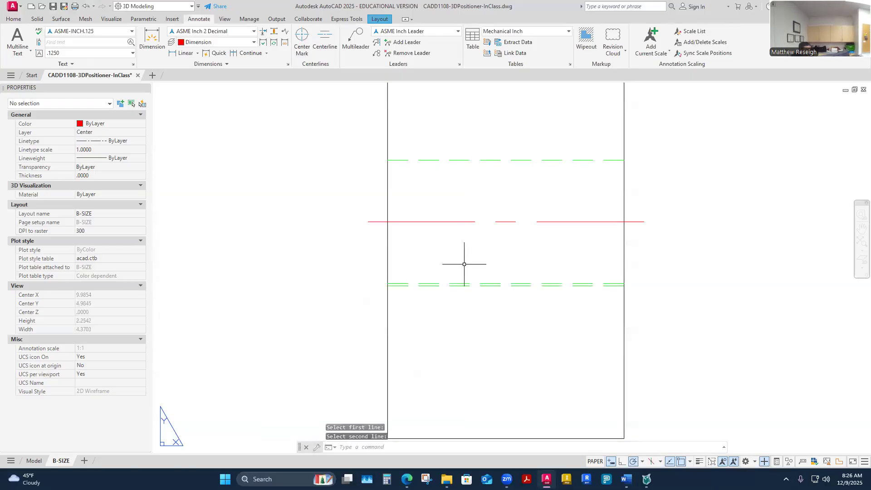
{"action": "key", "text": "Escape"}
{"action": "key", "text": "Escape"}
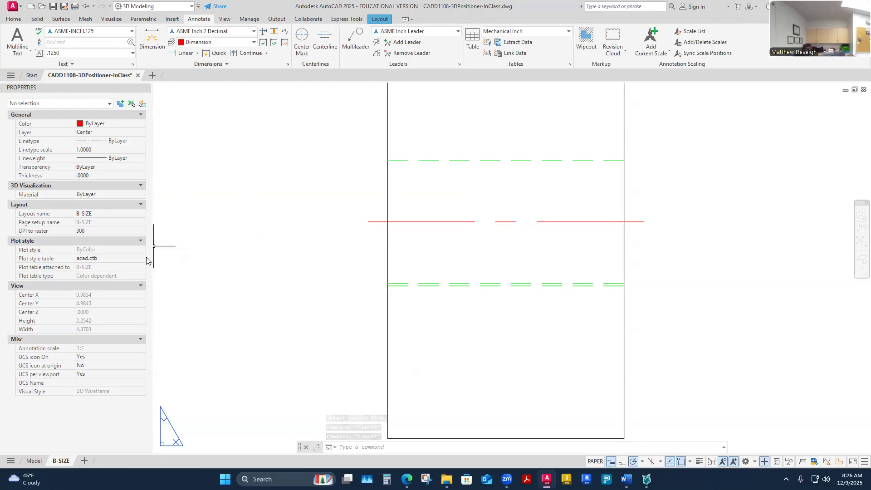
Hide the Properties palette and display it again
{"action": "left_click", "coordinate": [225, 19]}
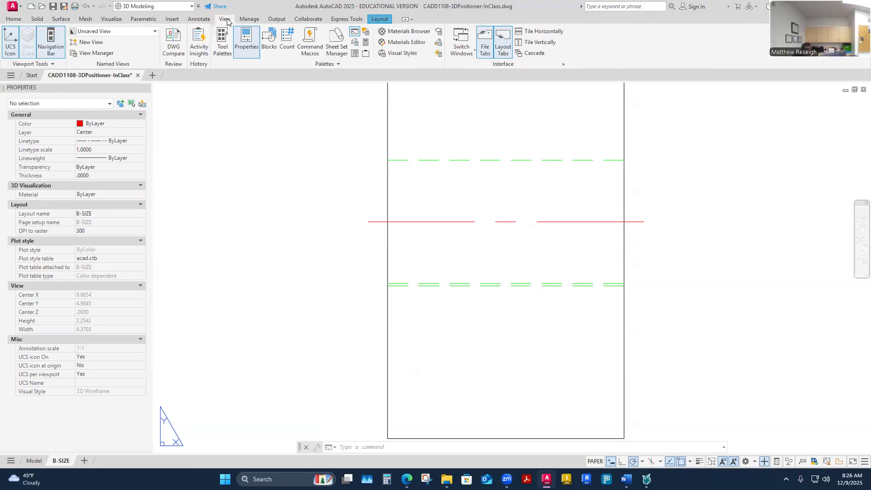
{"action": "left_click", "coordinate": [246, 40]}
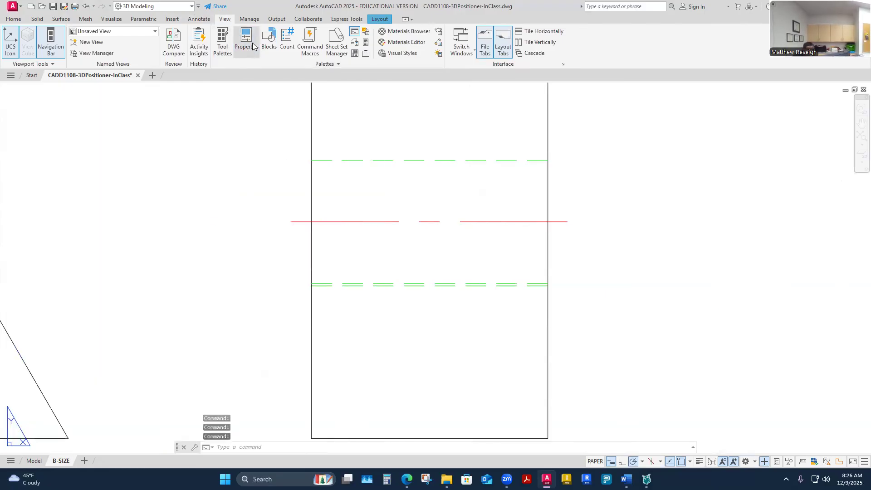
{"action": "left_click", "coordinate": [246, 41]}
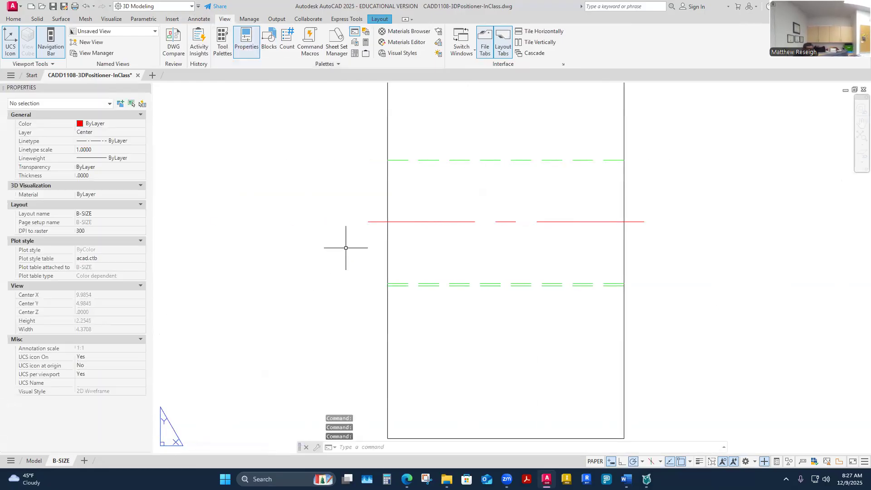
Set the side view centerline's start and end extensions to .25 and clear the selection
{"action": "left_click", "coordinate": [433, 222]}
{"action": "left_click", "coordinate": [89, 283]}
{"action": "key", "text": "Tab"}
{"action": "type", "text": "."}
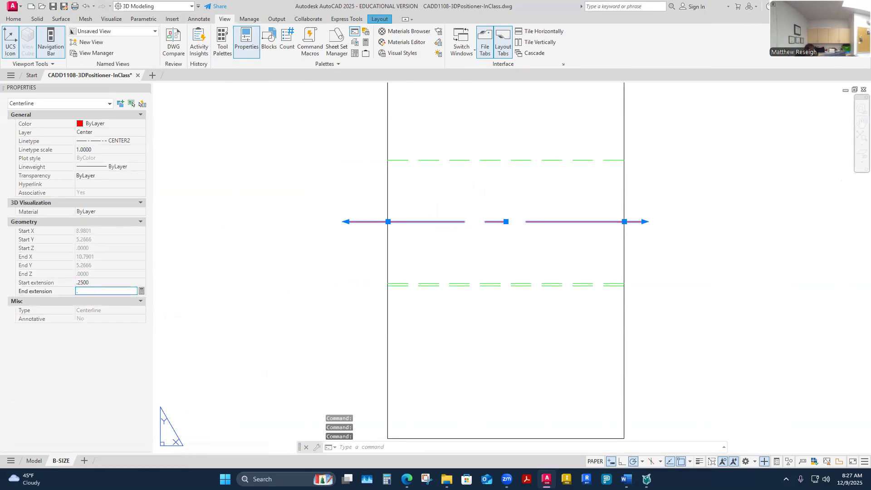
{"action": "type", "text": "25"}
{"action": "key", "text": "Return"}
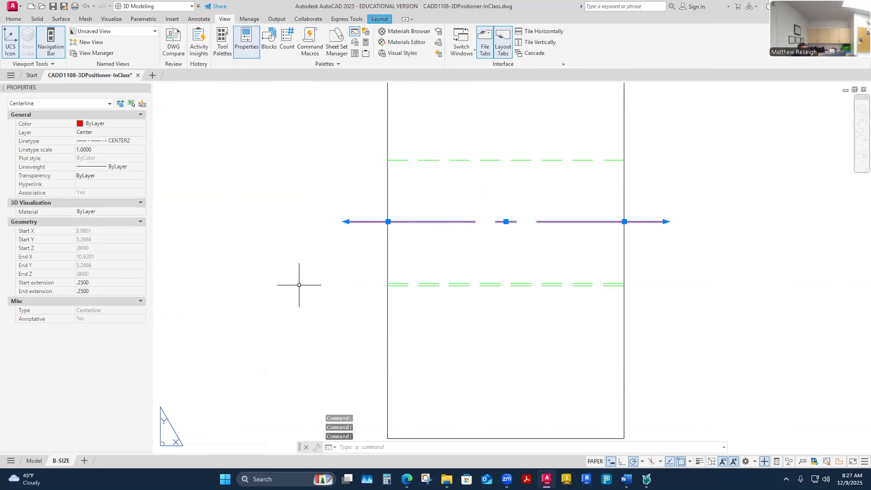
{"action": "key", "text": "Escape"}
{"action": "key", "text": "Escape"}
Set the front view center mark's left, right, top and bottom extensions to .25 and clear the selection
{"action": "scroll", "coordinate": [356, 301], "scroll_direction": "down", "scroll_amount": 8}
{"action": "scroll", "coordinate": [181, 297], "scroll_direction": "up", "scroll_amount": 4}
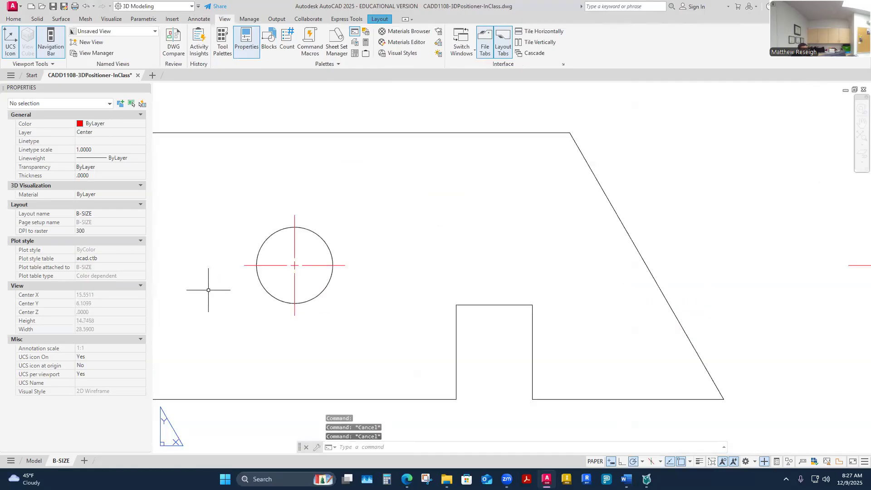
{"action": "left_click", "coordinate": [280, 265]}
{"action": "left_click", "coordinate": [96, 248]}
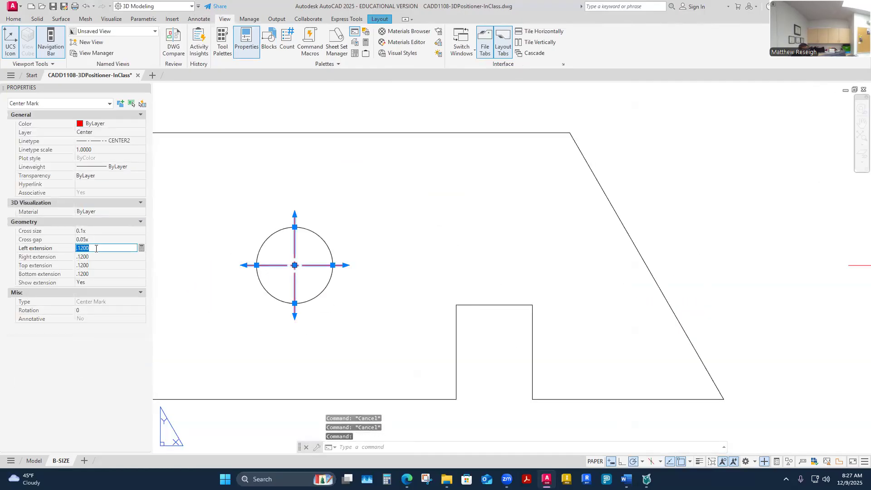
{"action": "type", "text": ".25"}
{"action": "key", "text": "Tab"}
{"action": "type", "text": ".25"}
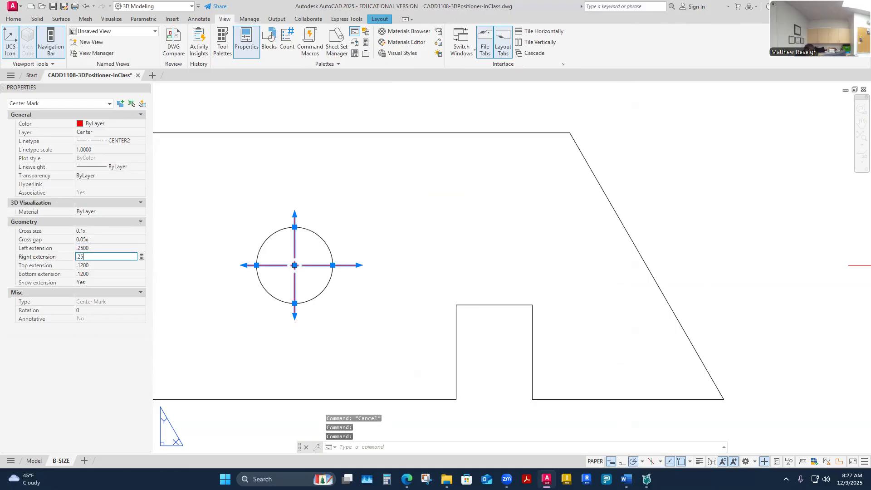
{"action": "key", "text": "Tab"}
{"action": "type", "text": ".25"}
{"action": "key", "text": "Tab"}
{"action": "type", "text": ".25"}
{"action": "key", "text": "Tab"}
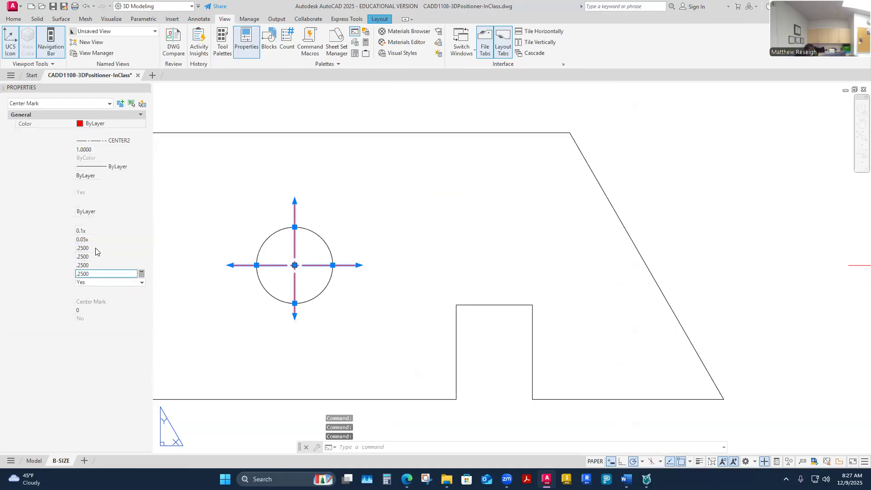
{"action": "key", "text": "Escape"}
{"action": "key", "text": "Escape"}
{"action": "scroll", "coordinate": [399, 261], "scroll_direction": "down", "scroll_amount": 4}
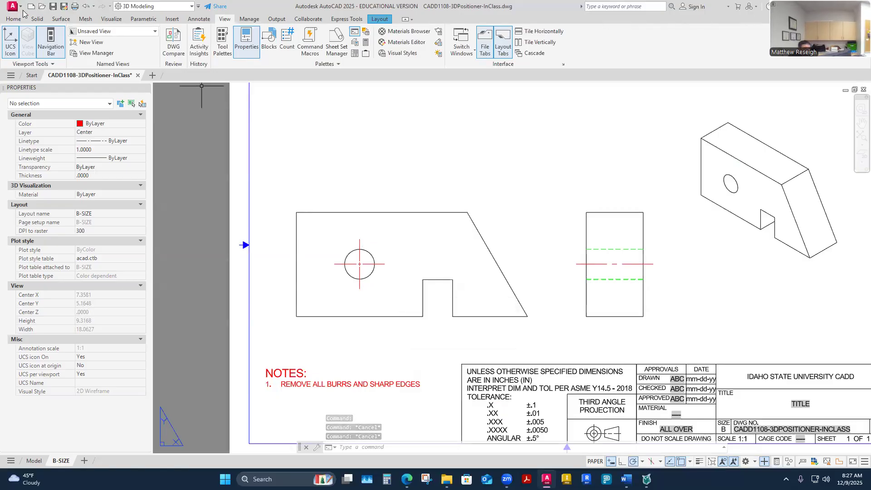
Dimension the side view's overall height along its left edge, placing the dimension between the front and side views
{"action": "left_click", "coordinate": [198, 20]}
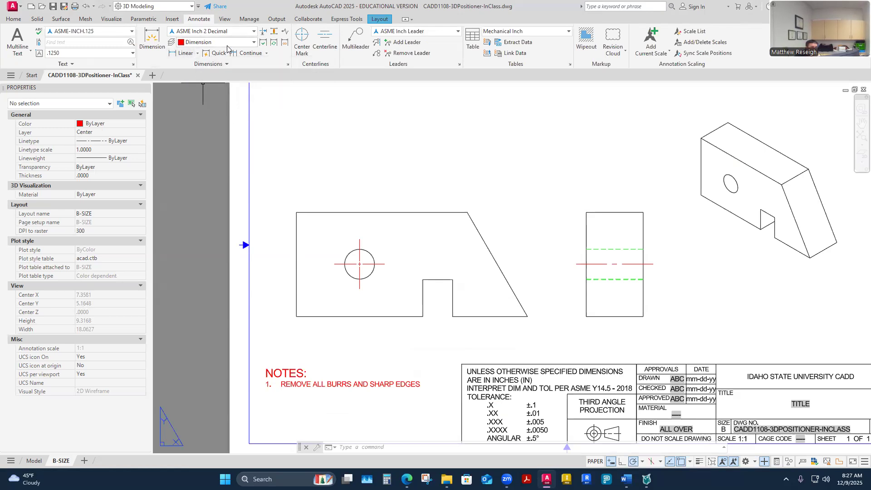
{"action": "left_click", "coordinate": [152, 40]}
{"action": "scroll", "coordinate": [529, 313], "scroll_direction": "up", "scroll_amount": 3}
{"action": "scroll", "coordinate": [622, 321], "scroll_direction": "down", "scroll_amount": 3}
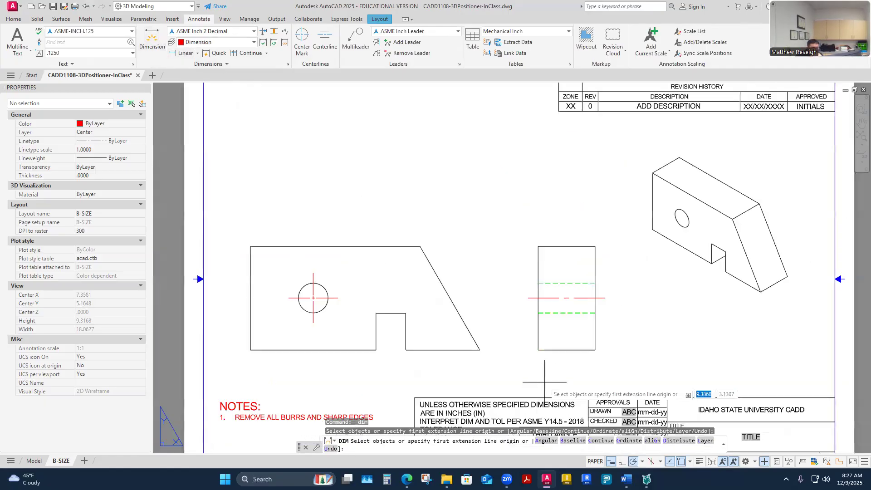
{"action": "scroll", "coordinate": [586, 304], "scroll_direction": "up", "scroll_amount": 3}
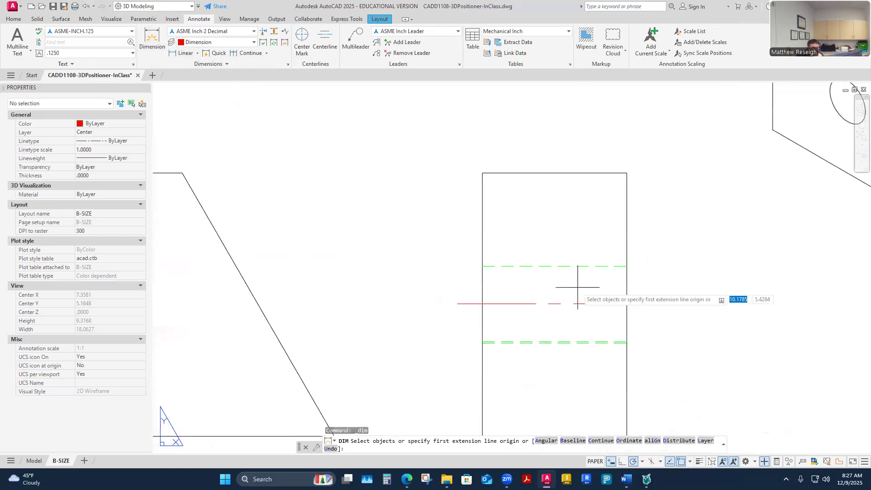
{"action": "left_click", "coordinate": [482, 173]}
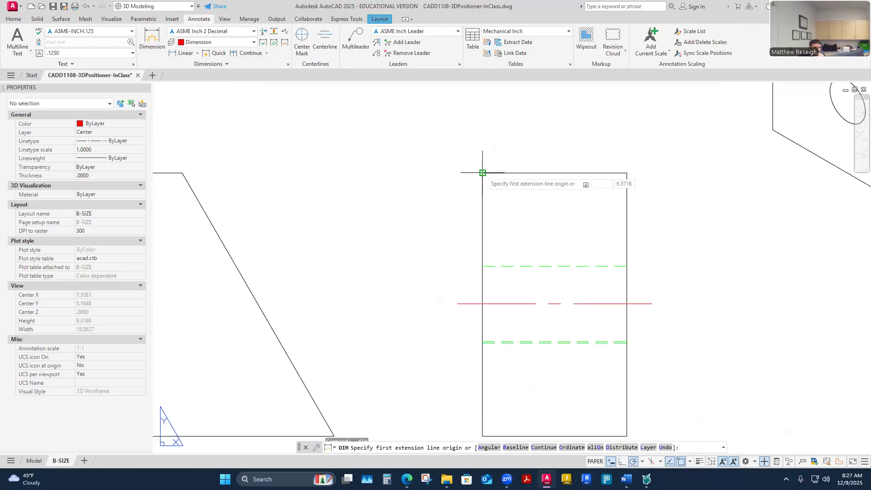
{"action": "scroll", "coordinate": [482, 173], "scroll_direction": "down", "scroll_amount": 3}
{"action": "scroll", "coordinate": [489, 250], "scroll_direction": "up", "scroll_amount": 3}
{"action": "scroll", "coordinate": [489, 250], "scroll_direction": "up", "scroll_amount": 2}
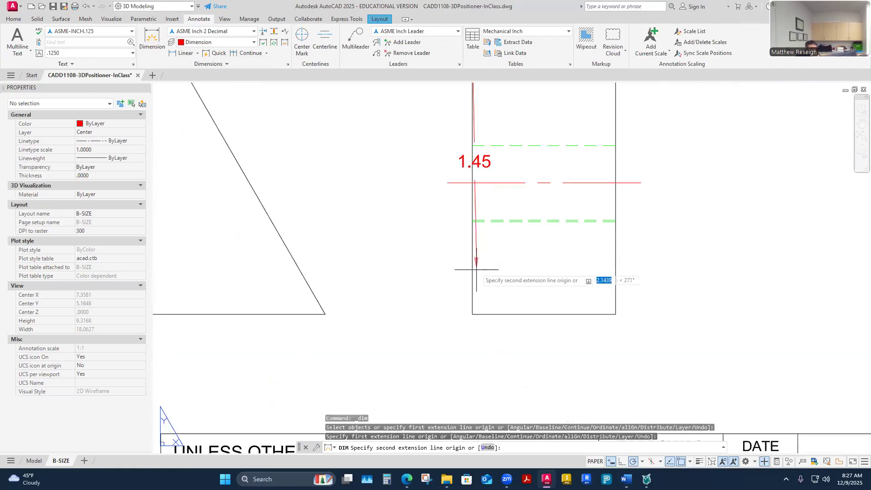
{"action": "left_click", "coordinate": [473, 313]}
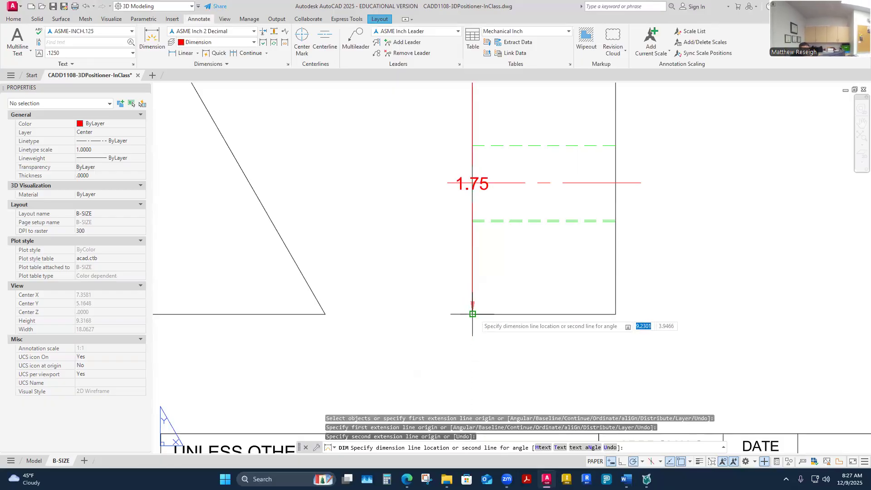
{"action": "left_click", "coordinate": [386, 301]}
Dimension the front view's overall length between its two lower corners, place it below the view, and end the dimension command
{"action": "scroll", "coordinate": [382, 332], "scroll_direction": "down", "scroll_amount": 5}
{"action": "scroll", "coordinate": [382, 332], "scroll_direction": "up", "scroll_amount": 4}
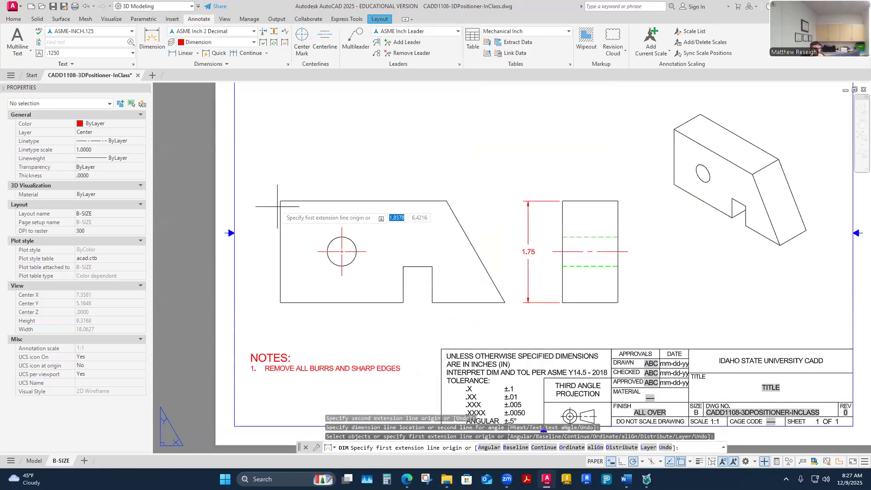
{"action": "left_click", "coordinate": [281, 302]}
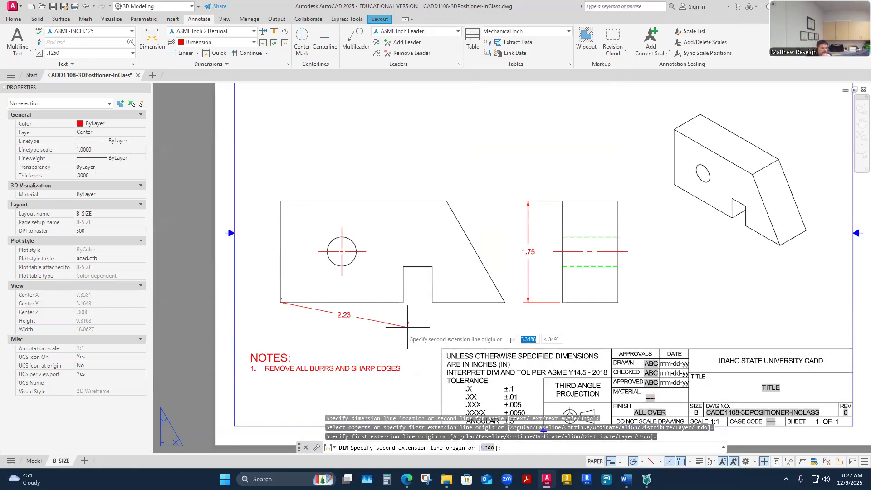
{"action": "left_click", "coordinate": [504, 302]}
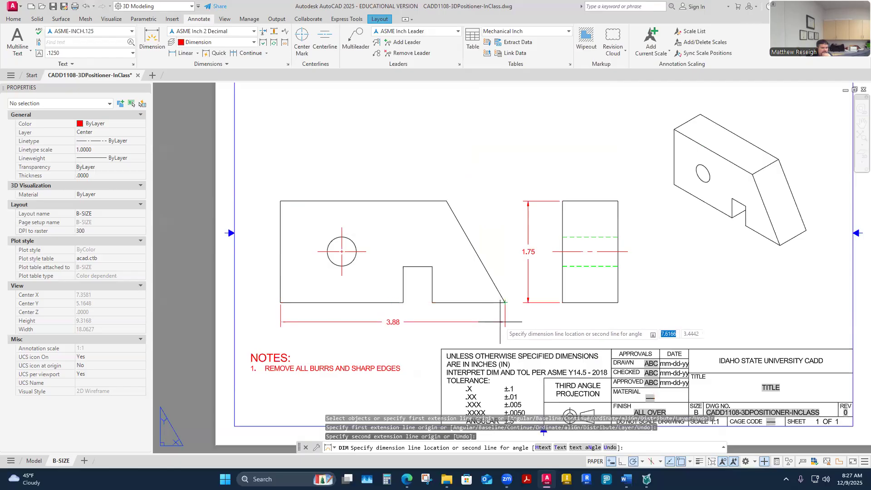
{"action": "left_click", "coordinate": [501, 322]}
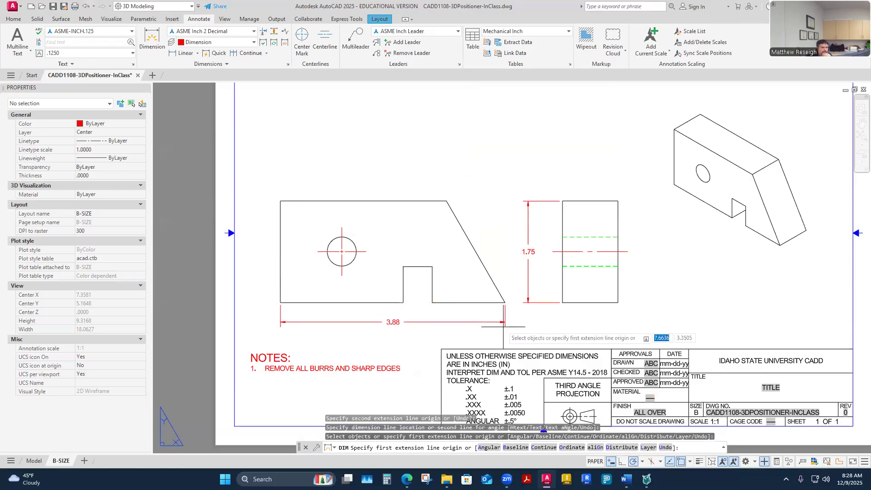
{"action": "key", "text": "Return"}
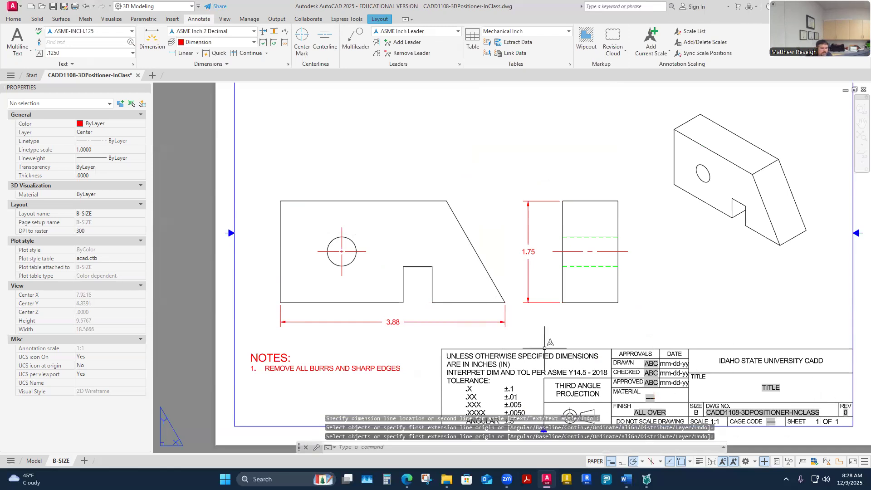
Open the front base view for editing and set its scale to 1
{"action": "left_click", "coordinate": [419, 304]}
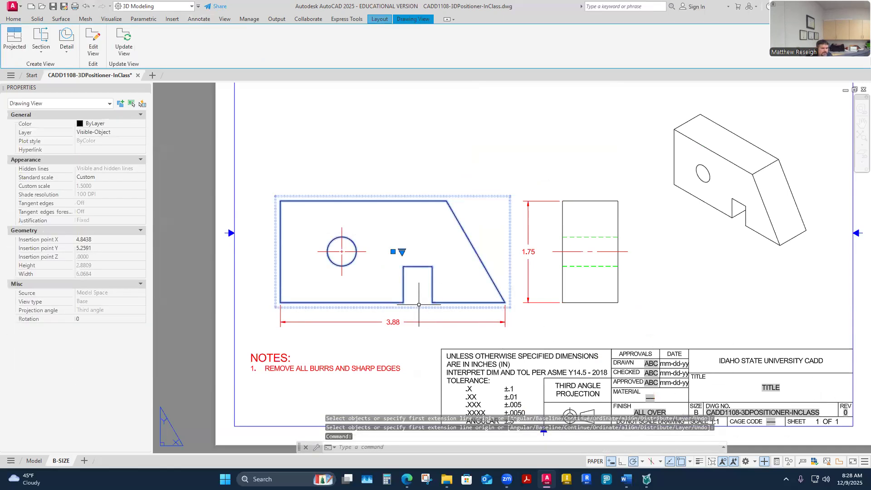
{"action": "left_click", "coordinate": [93, 42]}
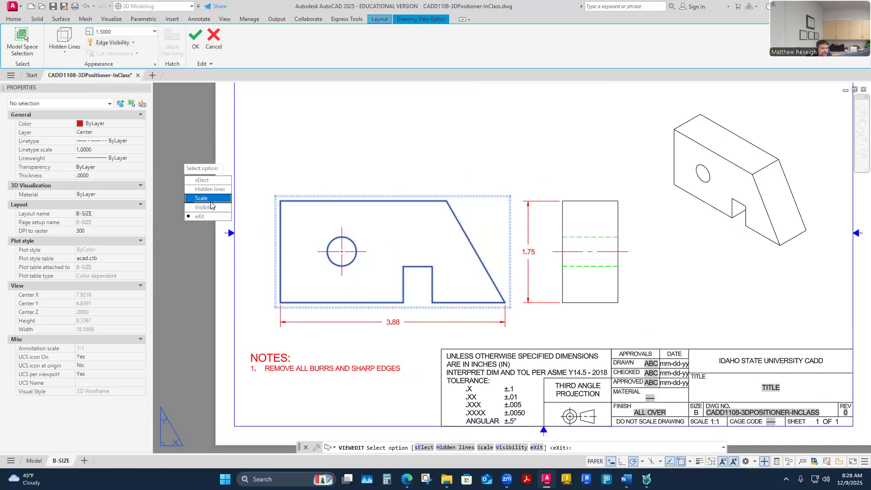
{"action": "left_click", "coordinate": [210, 199]}
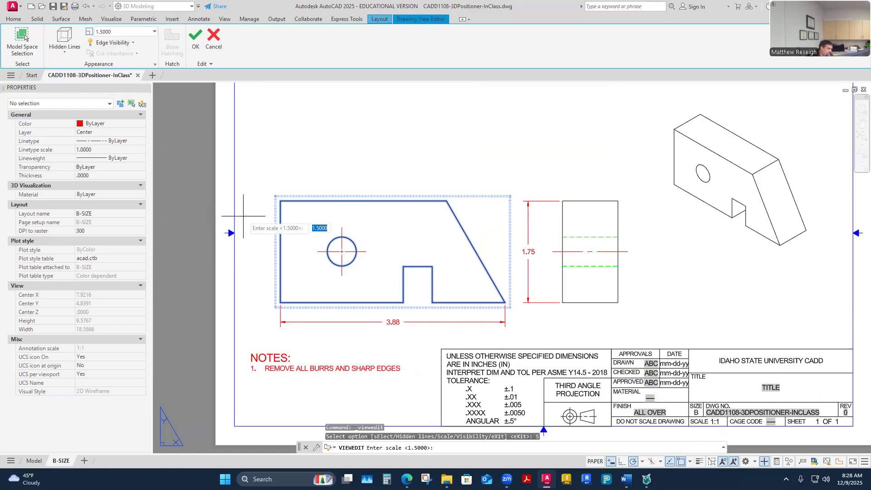
{"action": "key", "text": "Return"}
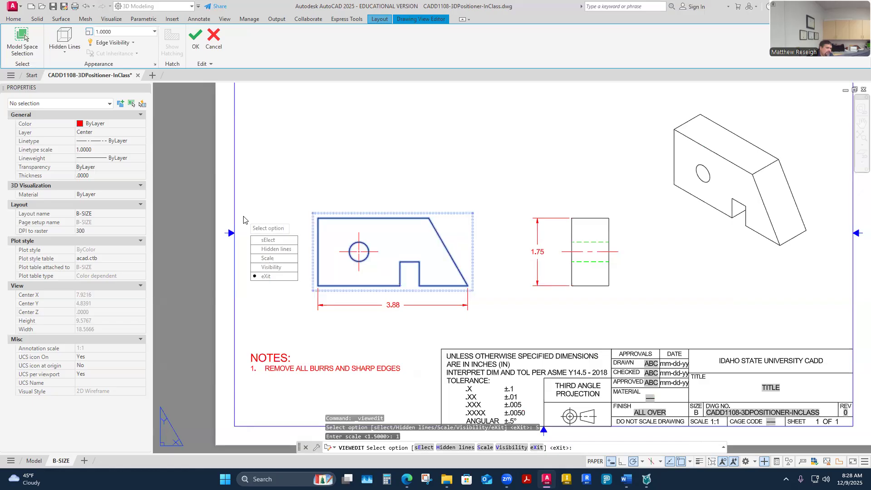
Set the front base view's scale to 2
{"action": "key", "text": "Up"}
{"action": "key", "text": "Up"}
{"action": "key", "text": "Return"}
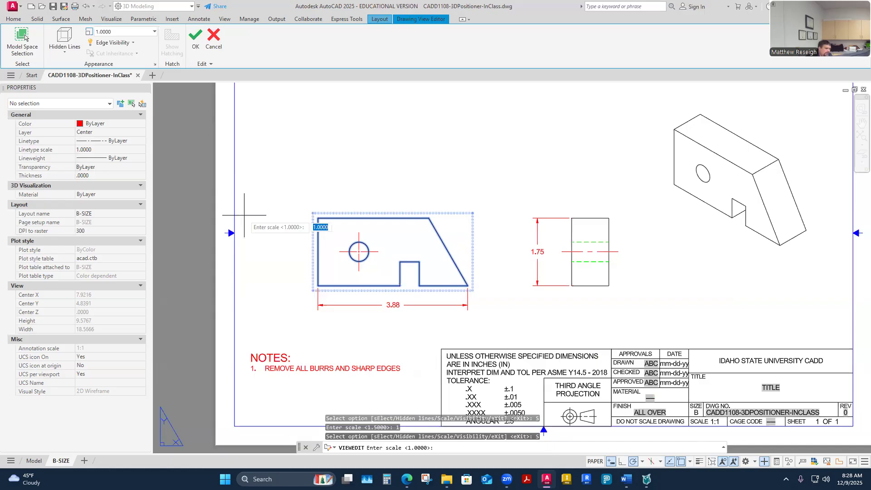
{"action": "type", "text": "2"}
{"action": "key", "text": "Return"}
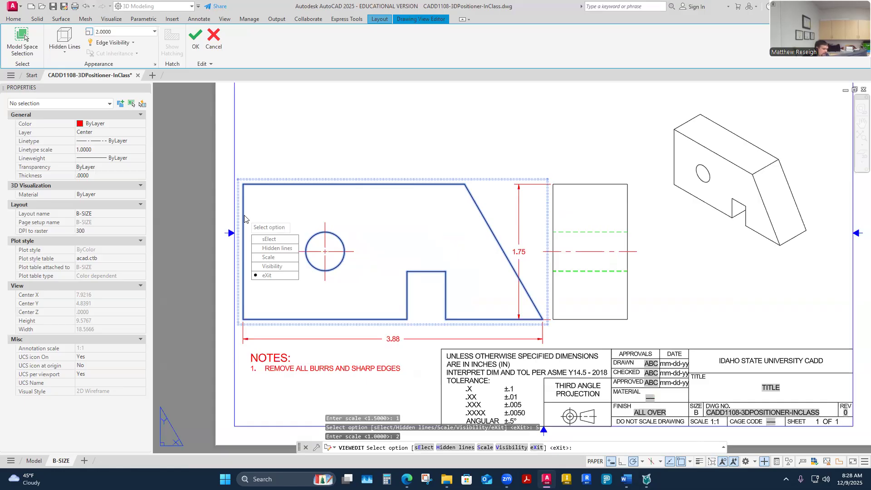
Set the front base view's scale to 1.5 and leave the view editor
{"action": "type", "text": "1.5"}
{"action": "key", "text": "Return"}
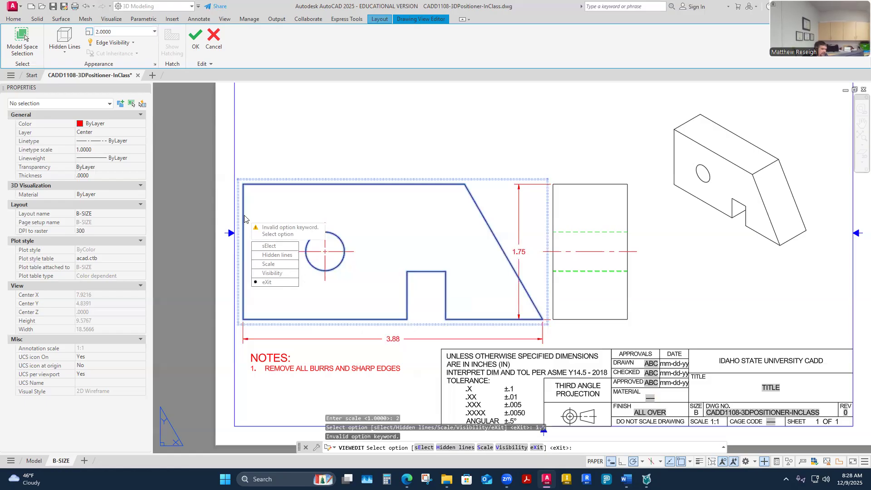
{"action": "left_click", "coordinate": [270, 273]}
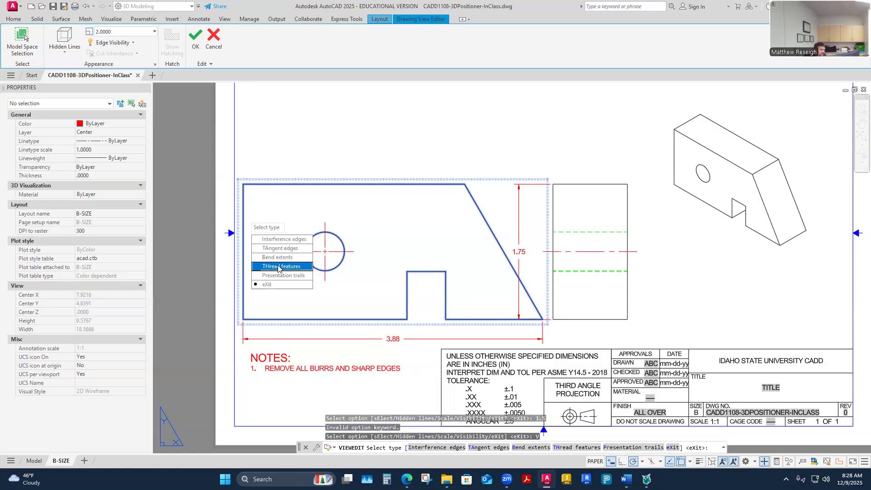
{"action": "left_click", "coordinate": [263, 284]}
{"action": "key", "text": "Down"}
{"action": "key", "text": "Down"}
{"action": "key", "text": "Down"}
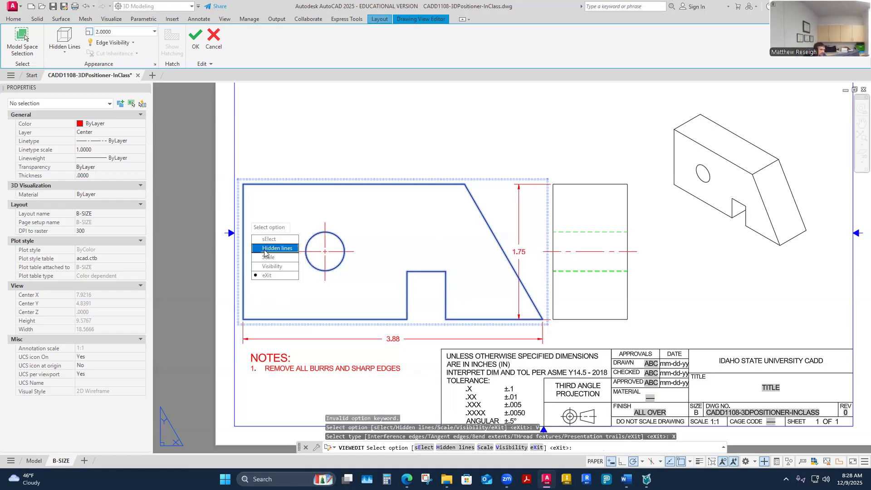
{"action": "key", "text": "Return"}
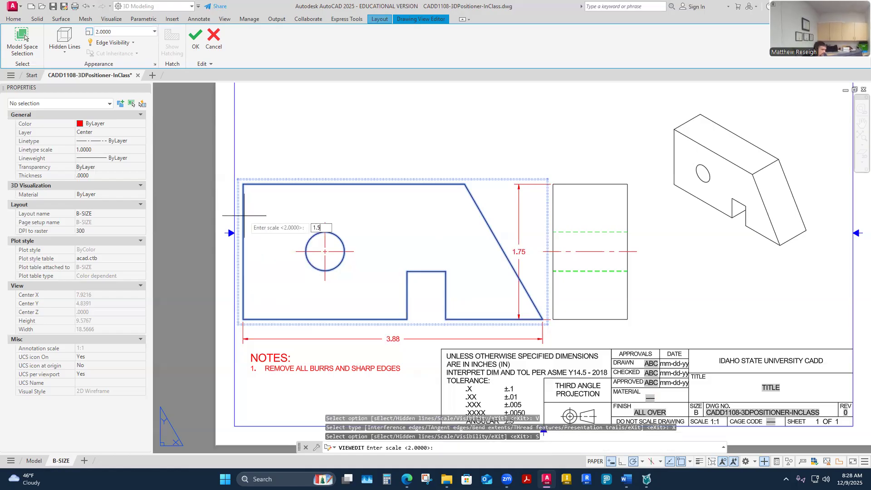
{"action": "type", "text": "1.5"}
{"action": "key", "text": "Return"}
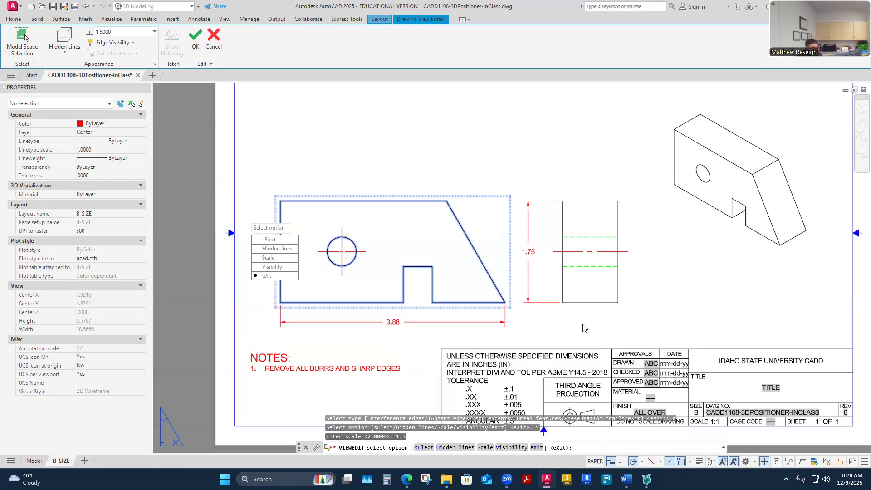
{"action": "key", "text": "Escape"}
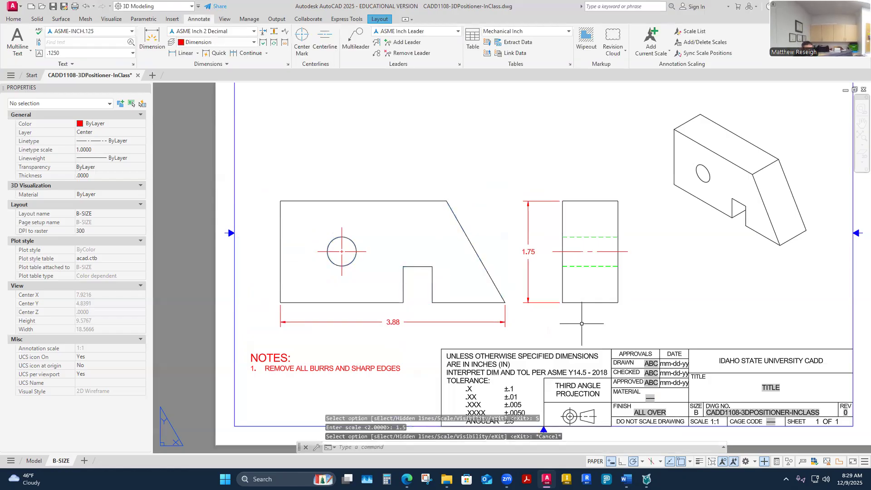
Toggle automatic annotation scaling and the display of all annotative objects off and back on
{"action": "left_click", "coordinate": [735, 462]}
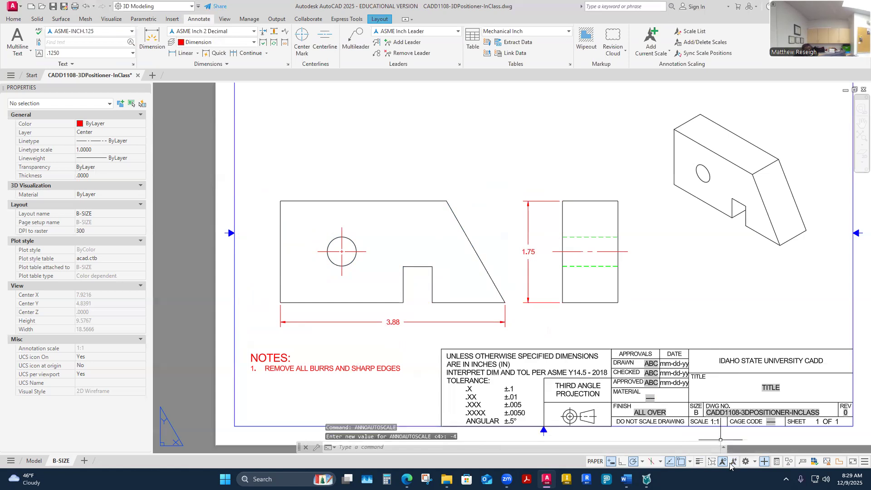
{"action": "left_click", "coordinate": [734, 461]}
{"action": "left_click", "coordinate": [724, 462]}
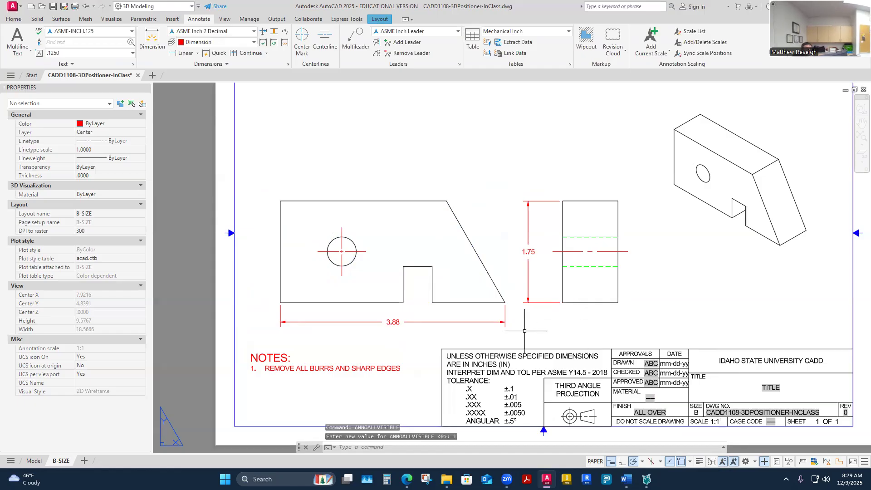
Check the front view's overall length dimension and its origin grip at the part's lower right corner, and clear the selection
{"action": "scroll", "coordinate": [473, 320], "scroll_direction": "up", "scroll_amount": 4}
{"action": "scroll", "coordinate": [395, 346], "scroll_direction": "down", "scroll_amount": 2}
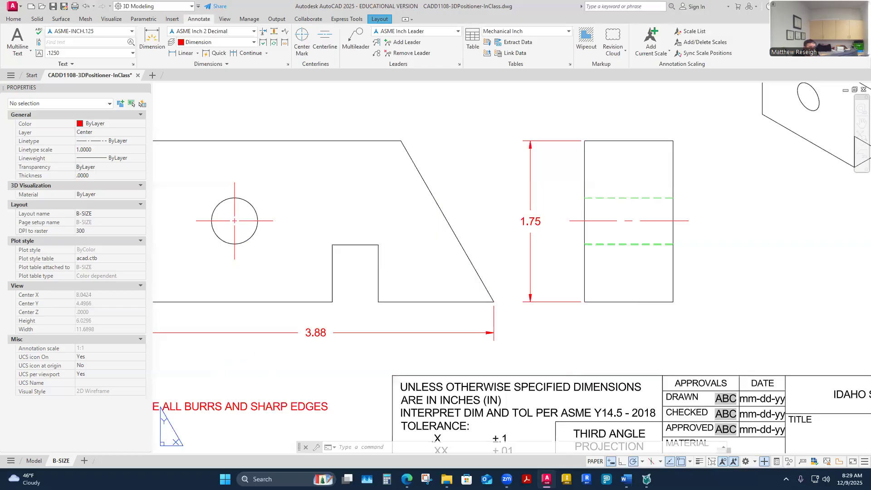
{"action": "left_click", "coordinate": [309, 334]}
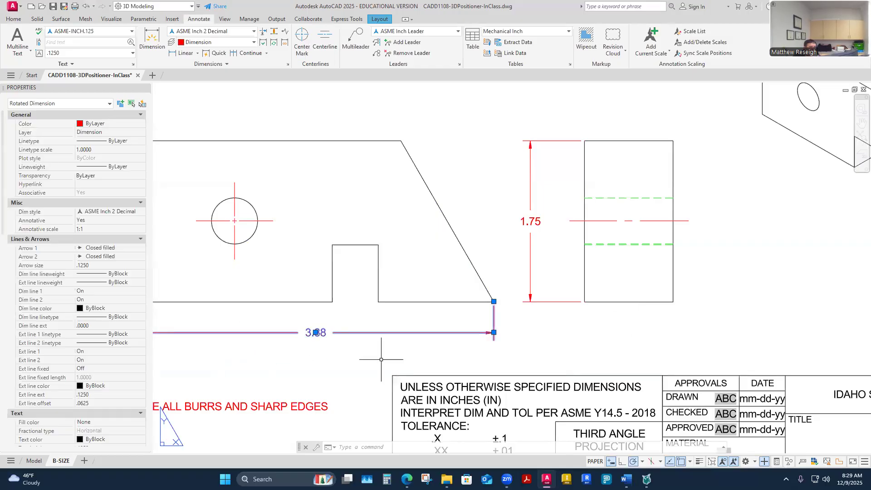
{"action": "left_click", "coordinate": [494, 301]}
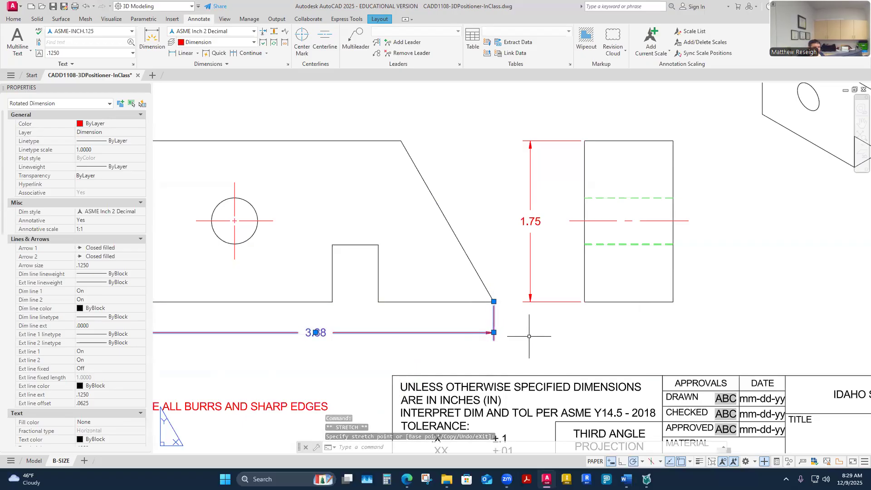
{"action": "key", "text": "Escape"}
{"action": "key", "text": "Escape"}
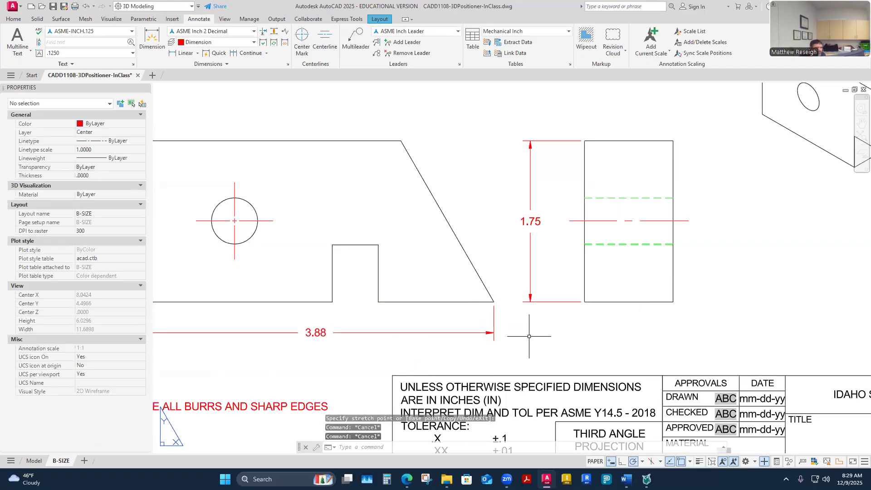
{"action": "scroll", "coordinate": [529, 337], "scroll_direction": "down", "scroll_amount": 8}
{"action": "scroll", "coordinate": [495, 339], "scroll_direction": "up", "scroll_amount": 6}
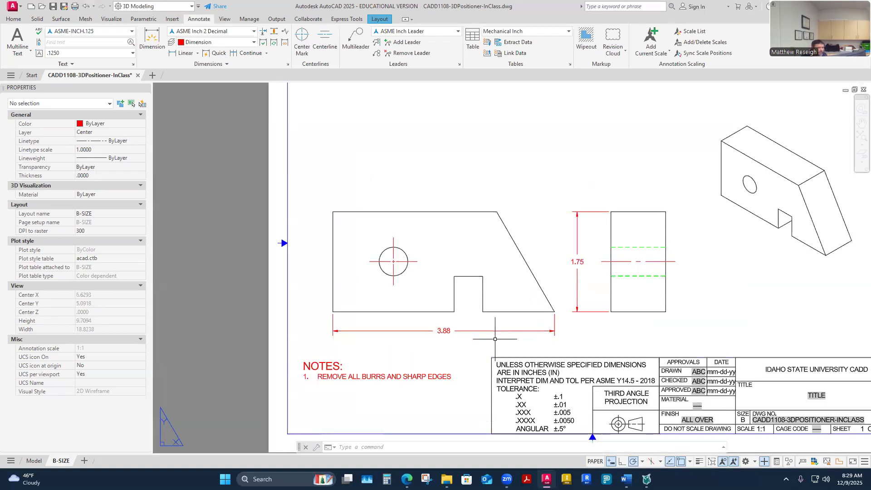
Dimension the side view's width between its upper corners, placing the dimension above the view
{"action": "scroll", "coordinate": [495, 339], "scroll_direction": "down", "scroll_amount": 5}
{"action": "scroll", "coordinate": [485, 336], "scroll_direction": "up", "scroll_amount": 7}
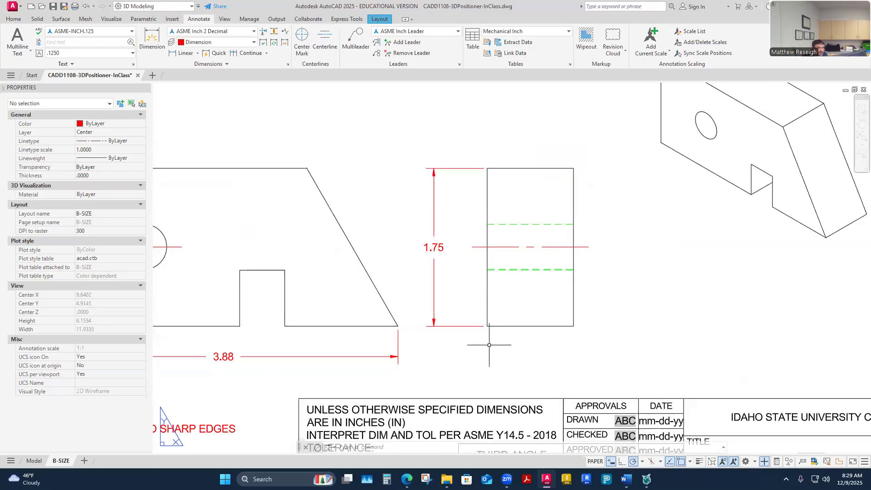
{"action": "left_click", "coordinate": [152, 41]}
{"action": "left_click", "coordinate": [487, 168]}
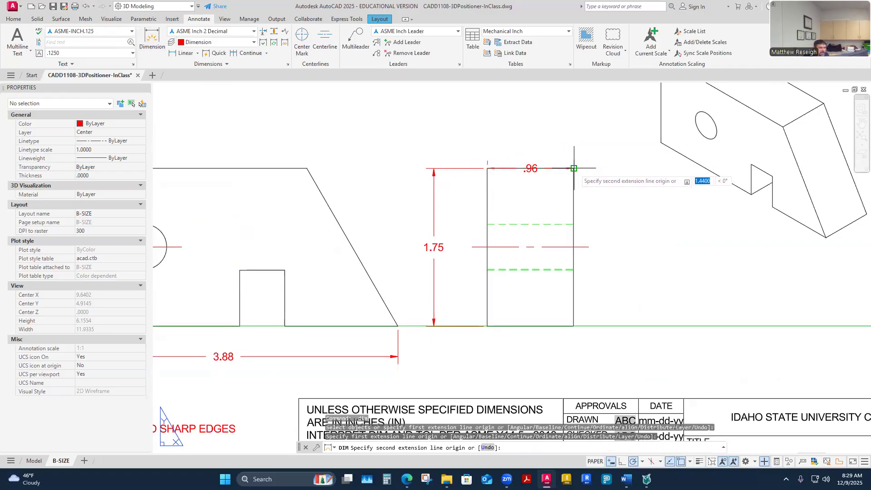
{"action": "left_click", "coordinate": [574, 169]}
{"action": "left_click", "coordinate": [561, 123]}
Dimension the front view's top edge from its upper-left corner to the start of the slope, placing the dimension above the view
{"action": "scroll", "coordinate": [565, 184], "scroll_direction": "down", "scroll_amount": 3}
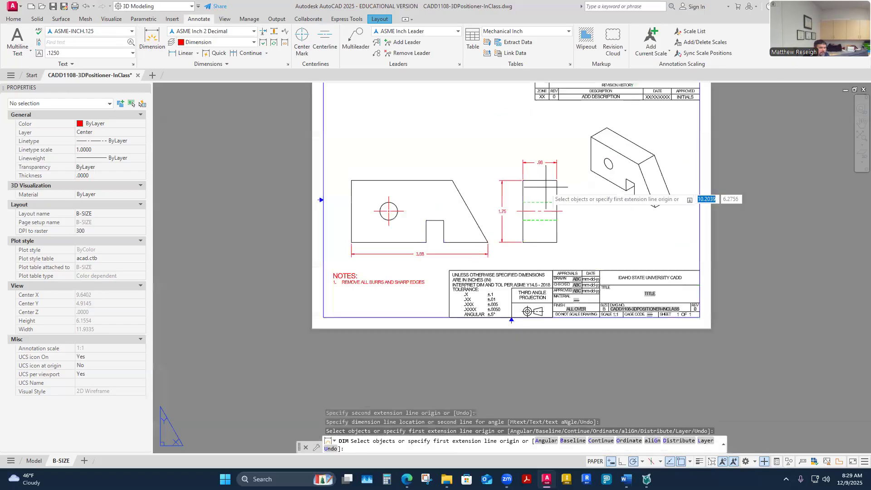
{"action": "scroll", "coordinate": [499, 208], "scroll_direction": "up", "scroll_amount": 1}
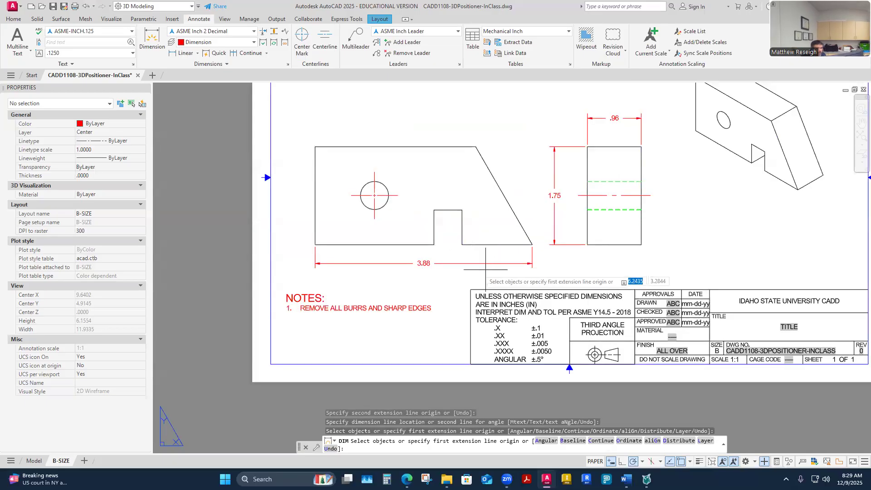
{"action": "scroll", "coordinate": [529, 245], "scroll_direction": "down", "scroll_amount": 4}
{"action": "scroll", "coordinate": [523, 231], "scroll_direction": "up", "scroll_amount": 3}
{"action": "scroll", "coordinate": [524, 240], "scroll_direction": "down", "scroll_amount": 3}
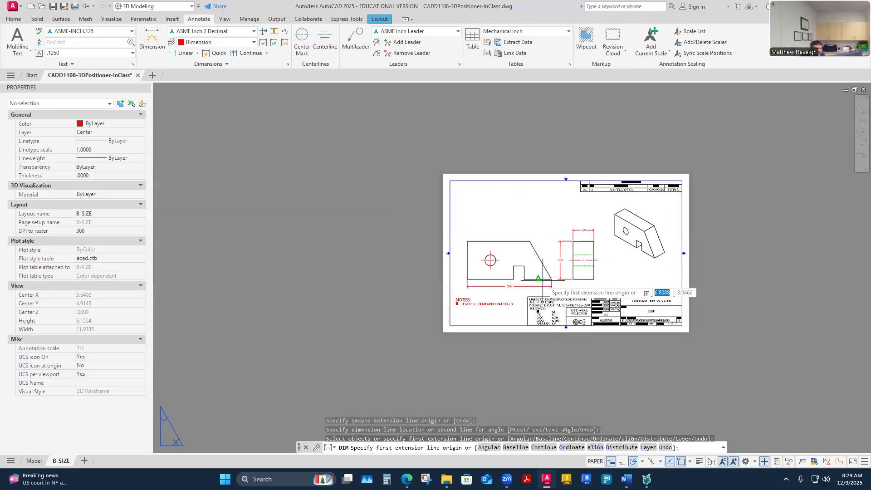
{"action": "scroll", "coordinate": [523, 247], "scroll_direction": "up", "scroll_amount": 5}
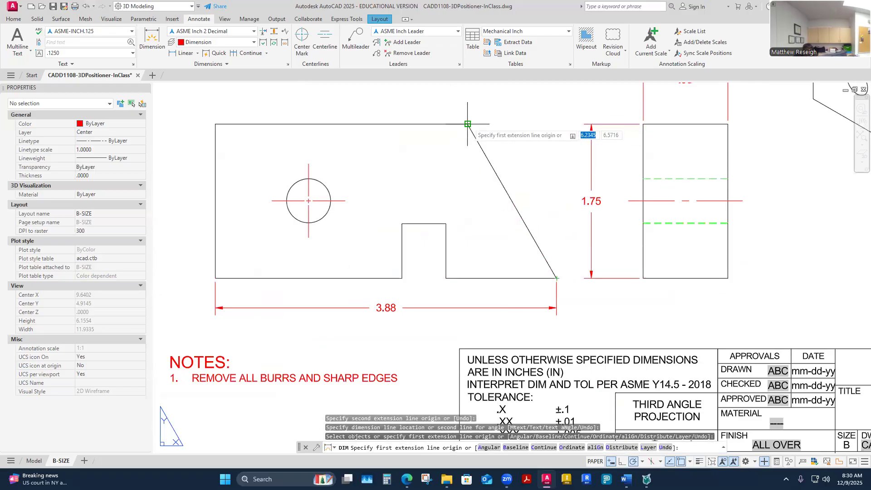
{"action": "scroll", "coordinate": [476, 182], "scroll_direction": "down", "scroll_amount": 2}
{"action": "scroll", "coordinate": [485, 186], "scroll_direction": "up", "scroll_amount": 2}
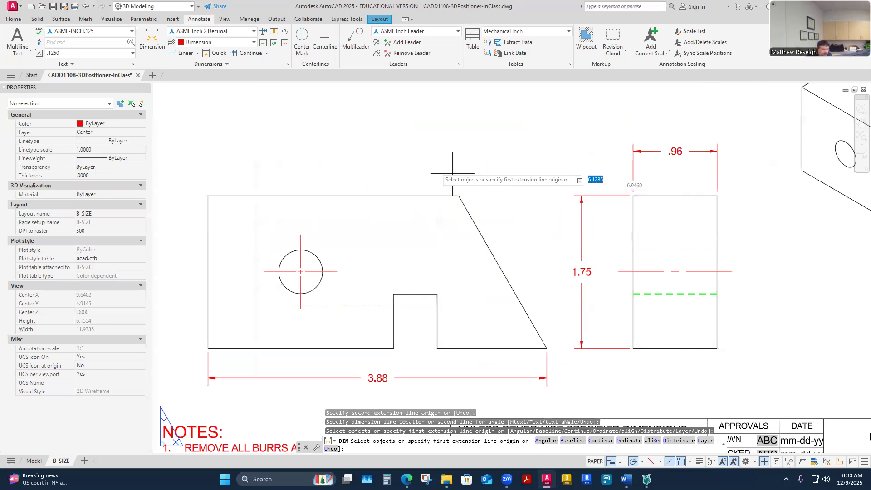
{"action": "left_click", "coordinate": [147, 50]}
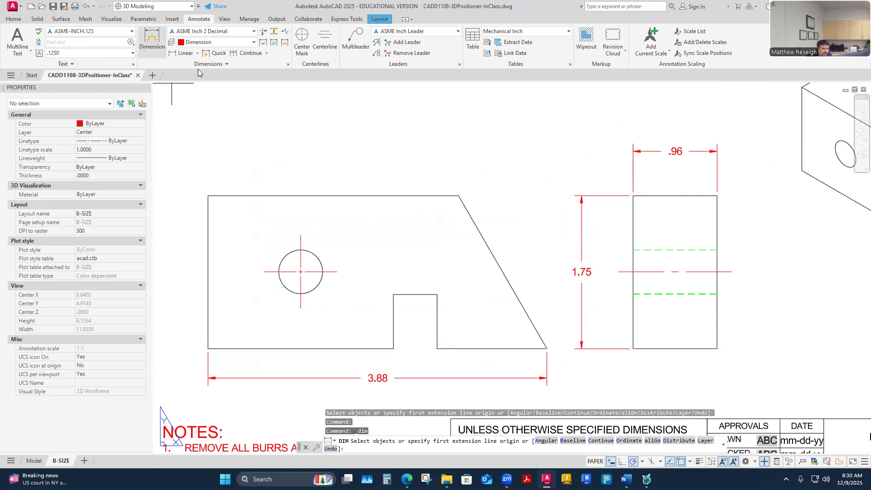
{"action": "key", "text": "Return"}
{"action": "left_click", "coordinate": [209, 196]}
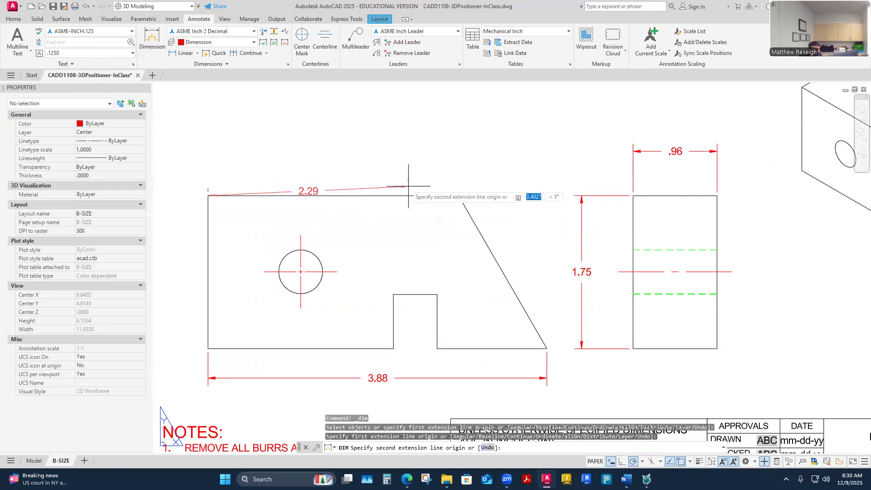
{"action": "left_click", "coordinate": [459, 196]}
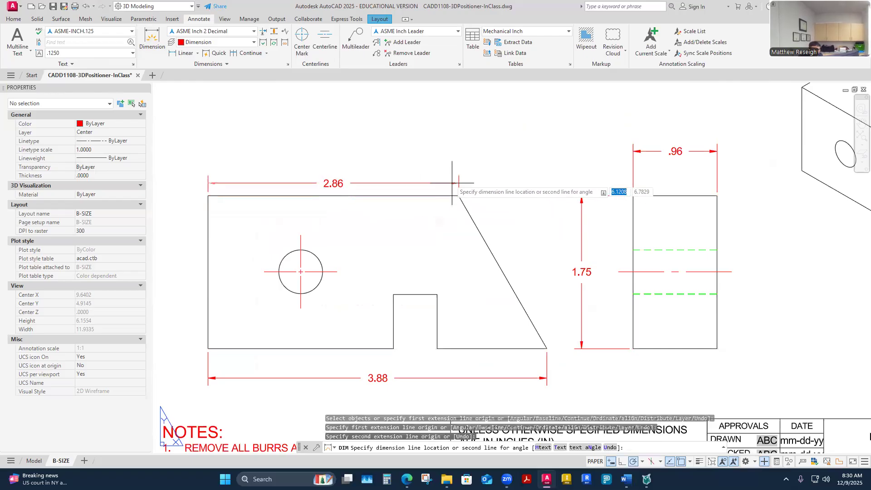
{"action": "left_click", "coordinate": [452, 140]}
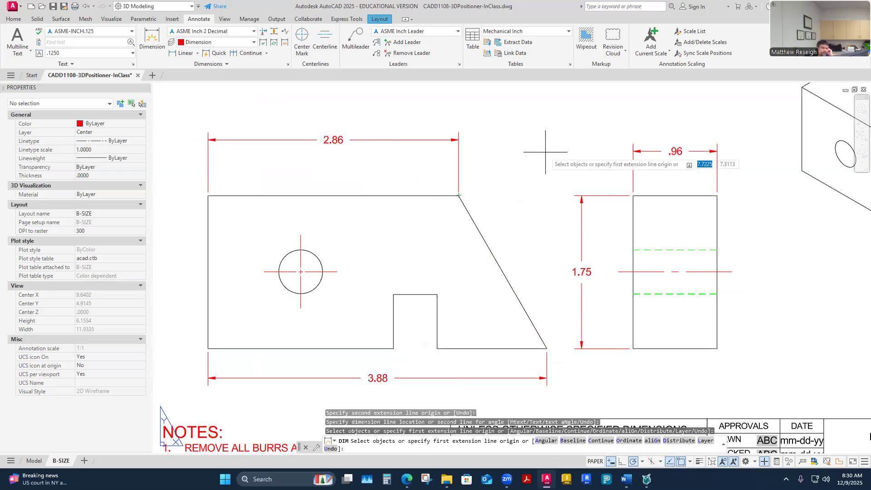
Dimension from the front view's lower-left corner to the slot's near edge, placing it between the part and the overall length dimension
{"action": "scroll", "coordinate": [545, 152], "scroll_direction": "down", "scroll_amount": 2}
{"action": "scroll", "coordinate": [460, 234], "scroll_direction": "up", "scroll_amount": 4}
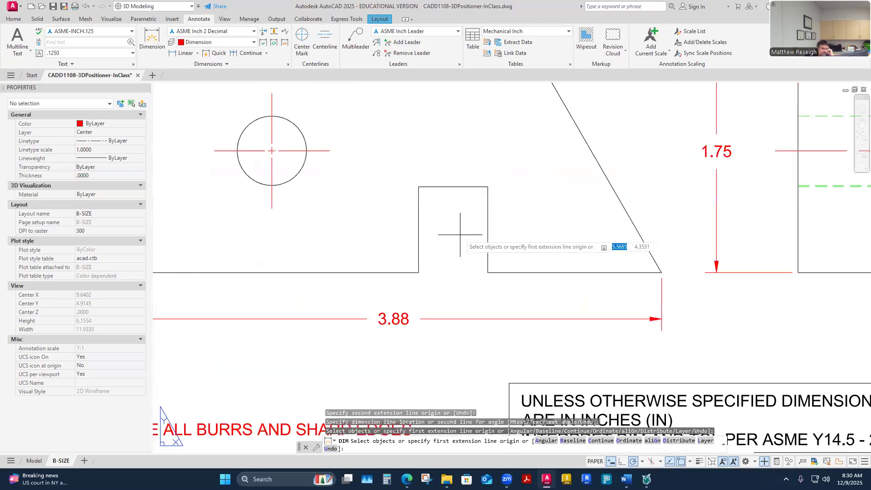
{"action": "scroll", "coordinate": [466, 245], "scroll_direction": "down", "scroll_amount": 2}
{"action": "scroll", "coordinate": [271, 278], "scroll_direction": "up", "scroll_amount": 2}
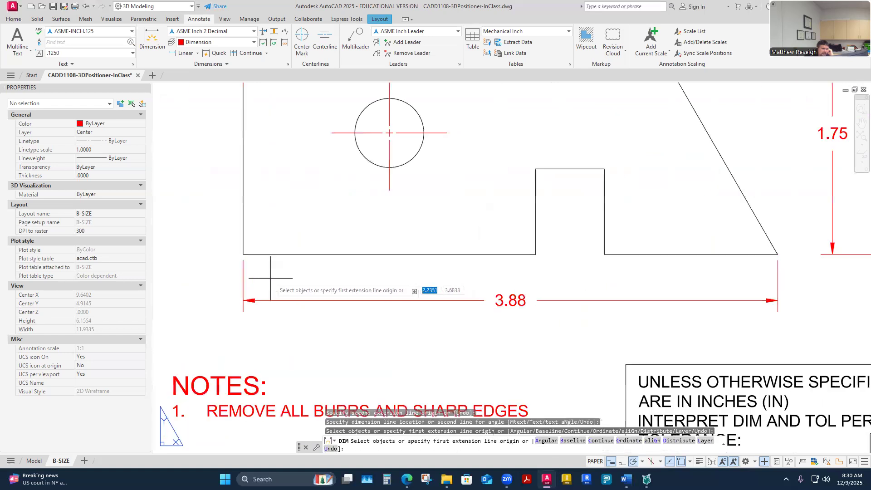
{"action": "left_click", "coordinate": [243, 254]}
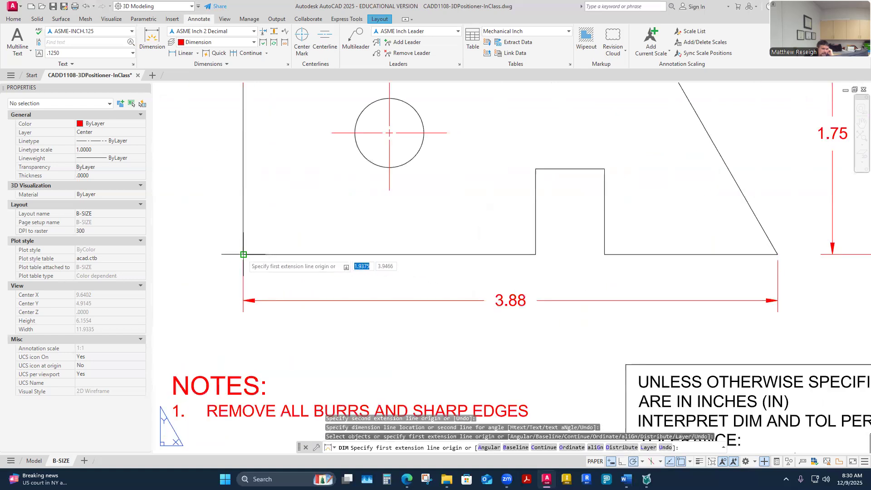
{"action": "left_click", "coordinate": [536, 255]}
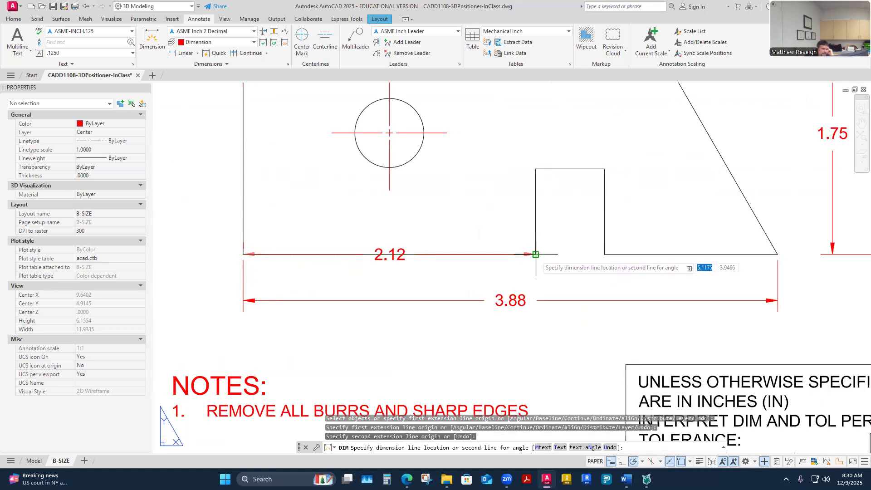
{"action": "left_click", "coordinate": [532, 277]}
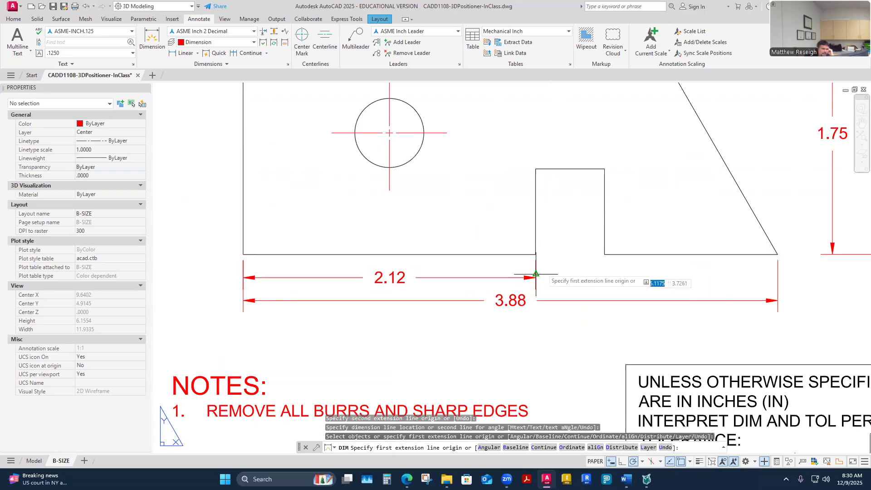
{"action": "key", "text": "Return"}
Move the front view's overall length dimension farther below the part to make room for another dimension, and clear the selection
{"action": "left_click", "coordinate": [515, 303]}
{"action": "left_click", "coordinate": [511, 301]}
{"action": "left_click", "coordinate": [509, 350]}
{"action": "key", "text": "Escape"}
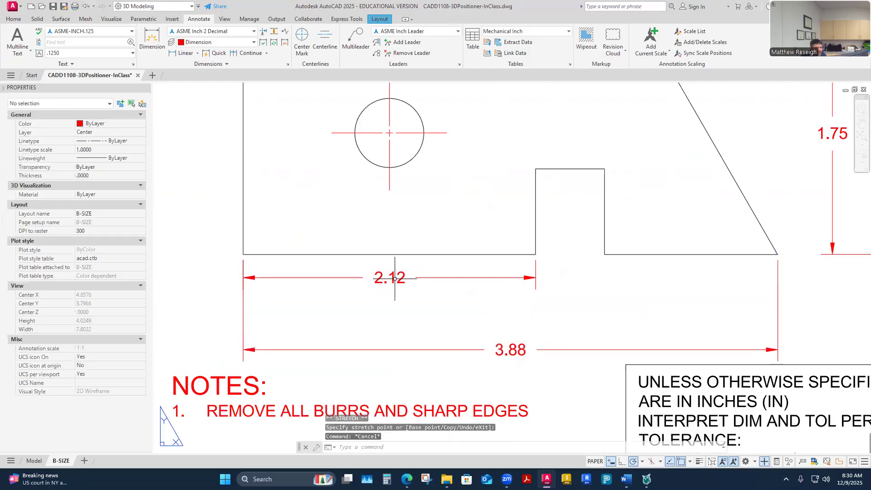
Dimension from the front view's lower-left corner to the slot's far edge, placing it between the two existing dimensions below the part
{"action": "left_click", "coordinate": [152, 40]}
{"action": "left_click", "coordinate": [243, 254]}
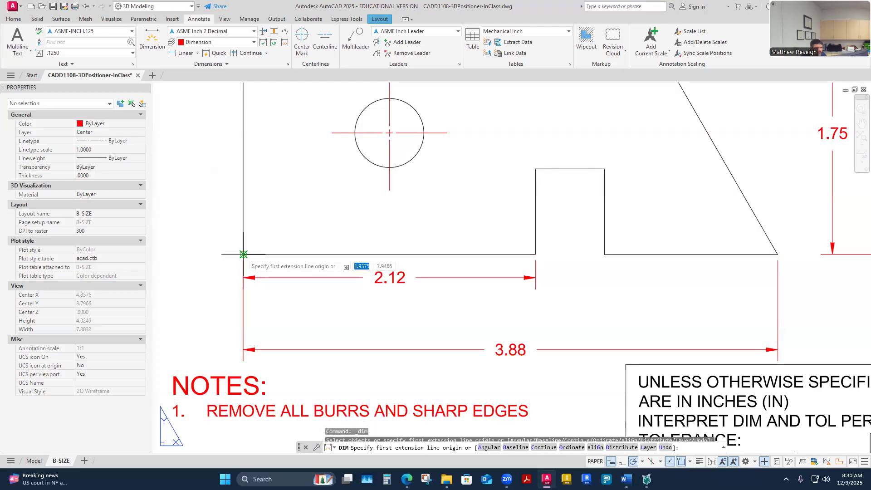
{"action": "left_click", "coordinate": [605, 254]}
{"action": "left_click", "coordinate": [606, 316]}
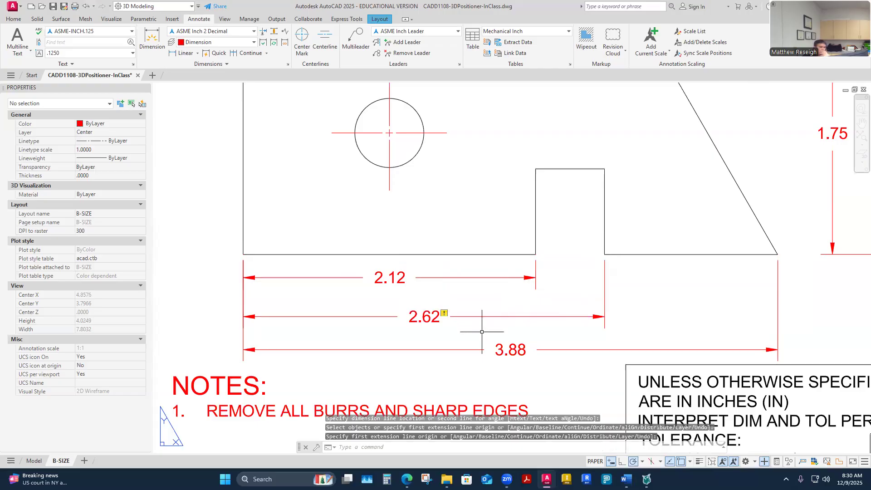
Examine the alert badge on the dimension to the slot's far edge and its spacing from the neighbouring dimensions
{"action": "scroll", "coordinate": [449, 346], "scroll_direction": "up", "scroll_amount": 4}
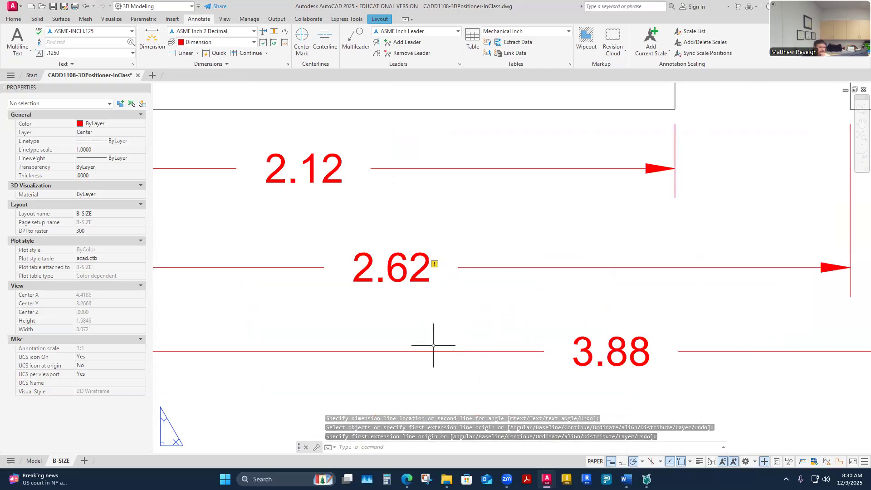
{"action": "scroll", "coordinate": [433, 346], "scroll_direction": "down", "scroll_amount": 5}
{"action": "scroll", "coordinate": [428, 333], "scroll_direction": "up", "scroll_amount": 2}
{"action": "scroll", "coordinate": [424, 346], "scroll_direction": "down", "scroll_amount": 4}
{"action": "scroll", "coordinate": [414, 360], "scroll_direction": "up", "scroll_amount": 2}
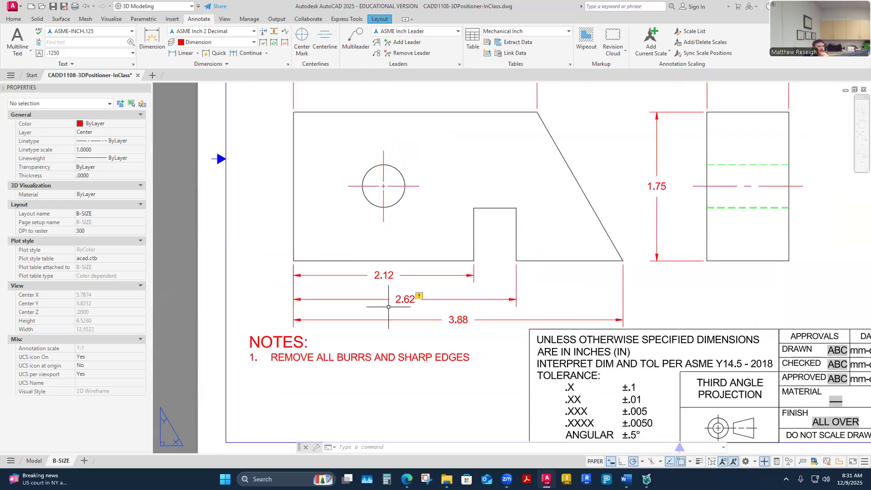
{"action": "scroll", "coordinate": [411, 297], "scroll_direction": "down", "scroll_amount": 4}
{"action": "scroll", "coordinate": [454, 308], "scroll_direction": "up", "scroll_amount": 4}
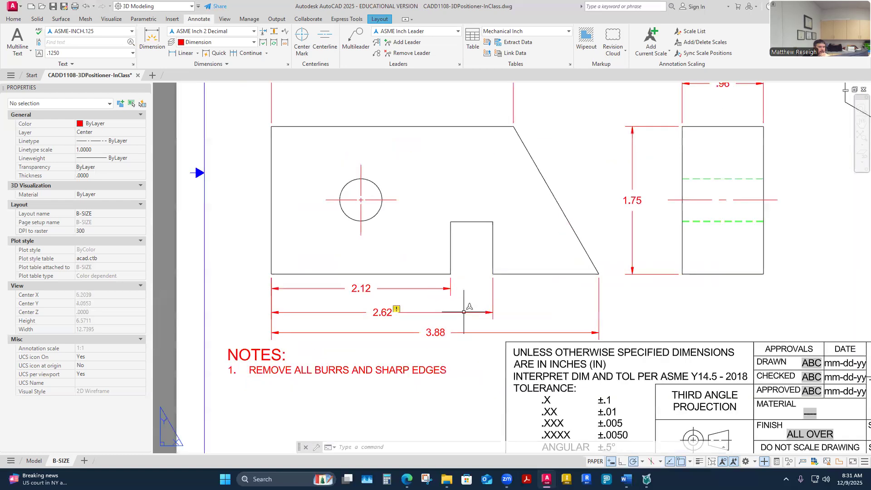
Move the front base view straight up the sheet to test which dimensions follow it
{"action": "key", "text": "Escape"}
{"action": "left_click", "coordinate": [577, 158]}
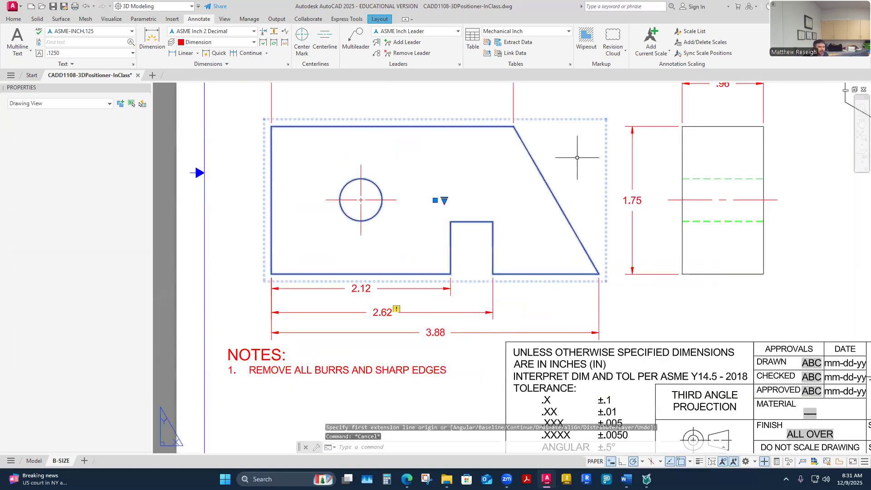
{"action": "scroll", "coordinate": [438, 228], "scroll_direction": "down", "scroll_amount": 4}
{"action": "scroll", "coordinate": [436, 229], "scroll_direction": "up", "scroll_amount": 3}
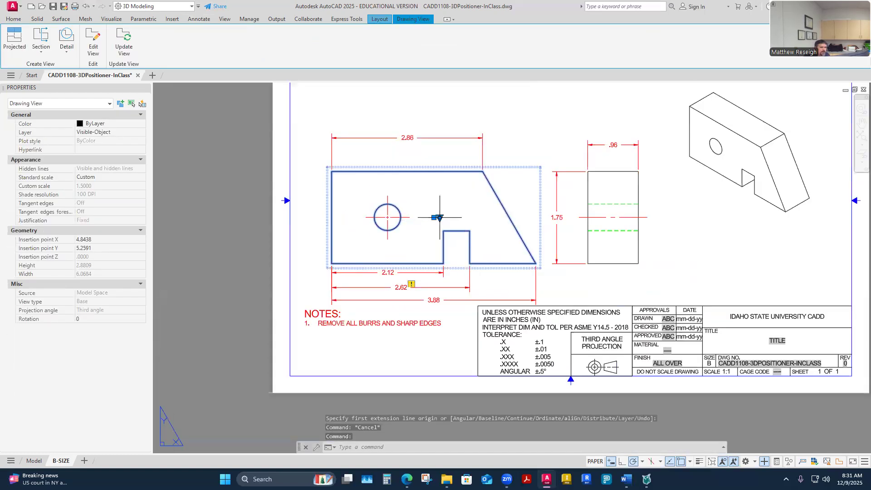
{"action": "left_click", "coordinate": [434, 218]}
{"action": "left_click", "coordinate": [434, 158]}
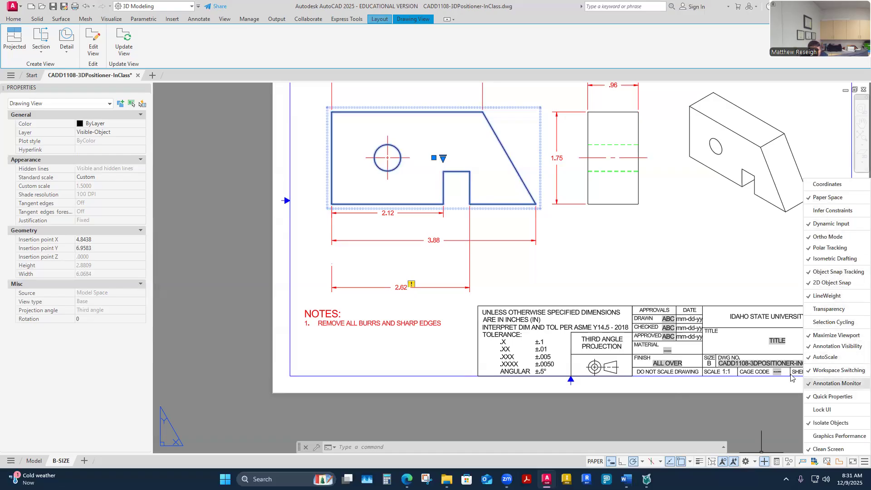
Hide and restore the Annotation Monitor status control, and toggle the monitor off and back on
{"action": "left_click", "coordinate": [837, 383]}
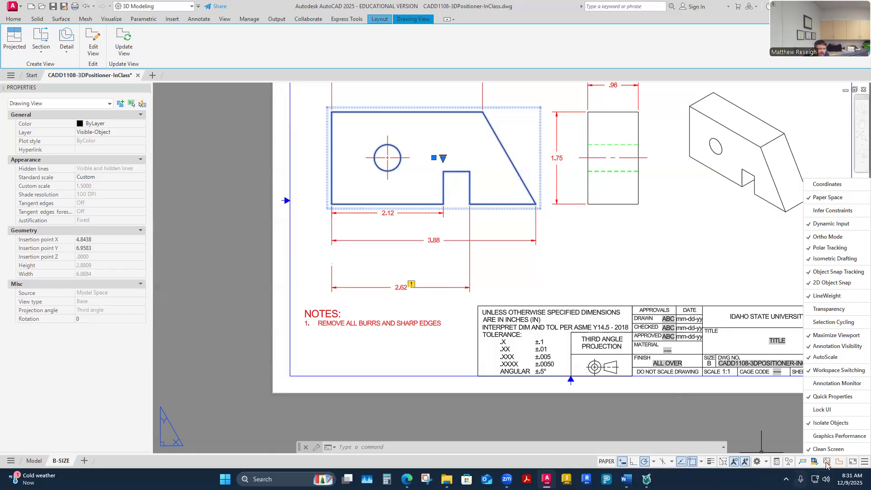
{"action": "left_click", "coordinate": [810, 387]}
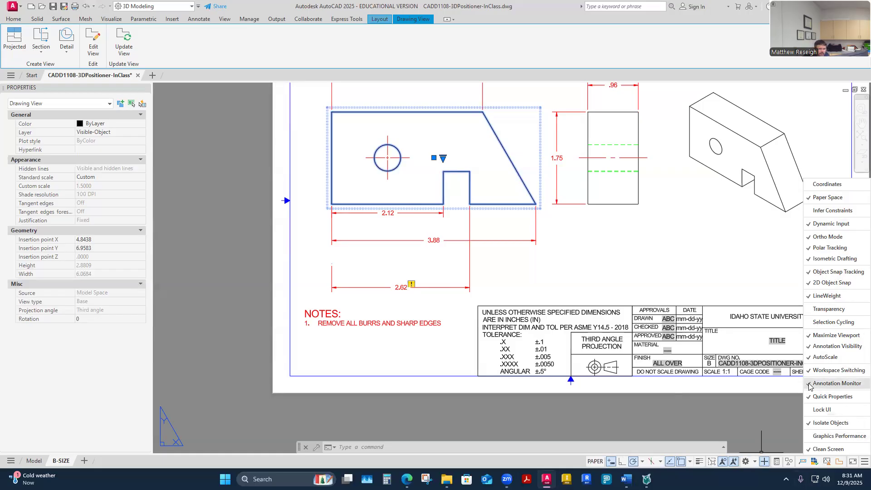
{"action": "left_click", "coordinate": [764, 462]}
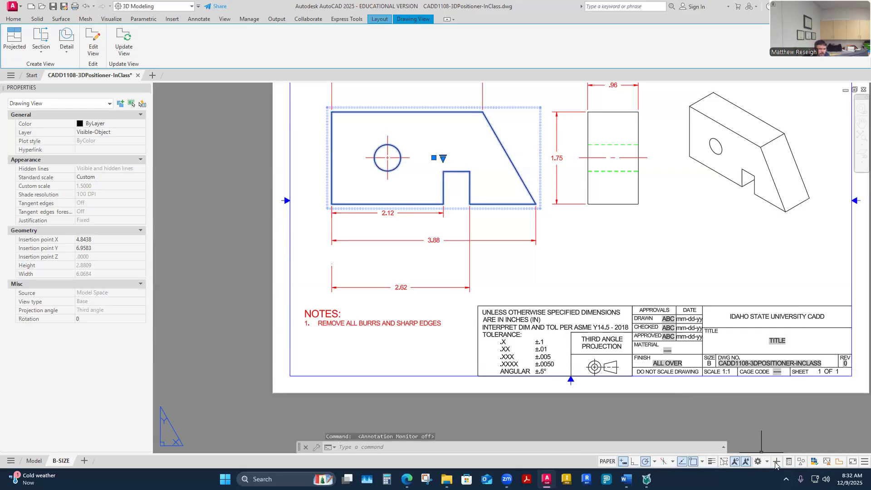
{"action": "left_click", "coordinate": [777, 462]}
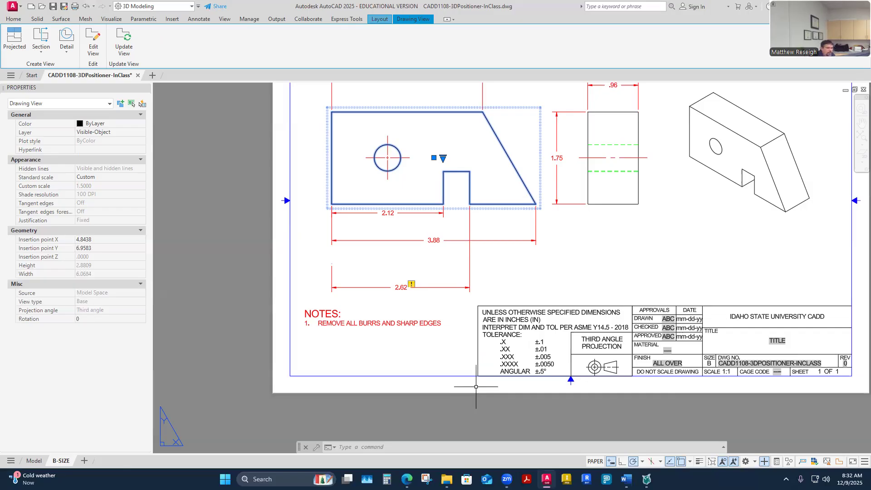
Undo the front view's move up the sheet
{"action": "scroll", "coordinate": [476, 386], "scroll_direction": "down", "scroll_amount": 2}
{"action": "scroll", "coordinate": [402, 267], "scroll_direction": "up", "scroll_amount": 2}
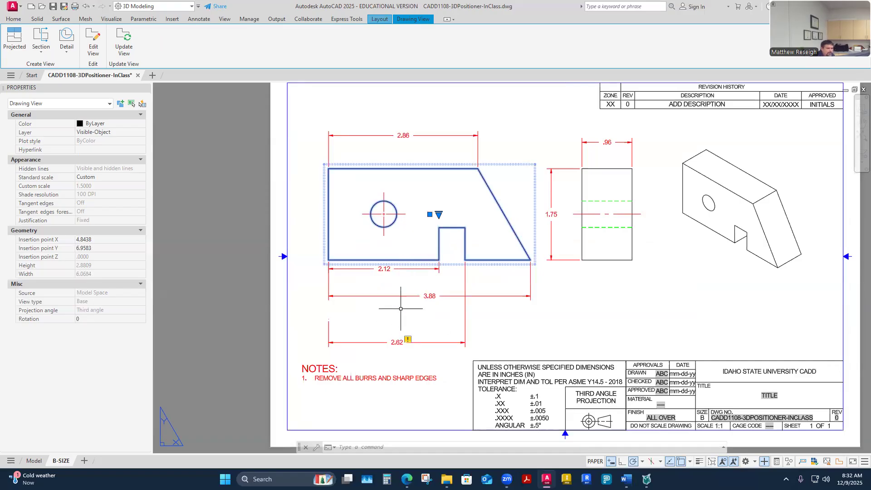
{"action": "left_click", "coordinate": [85, 7]}
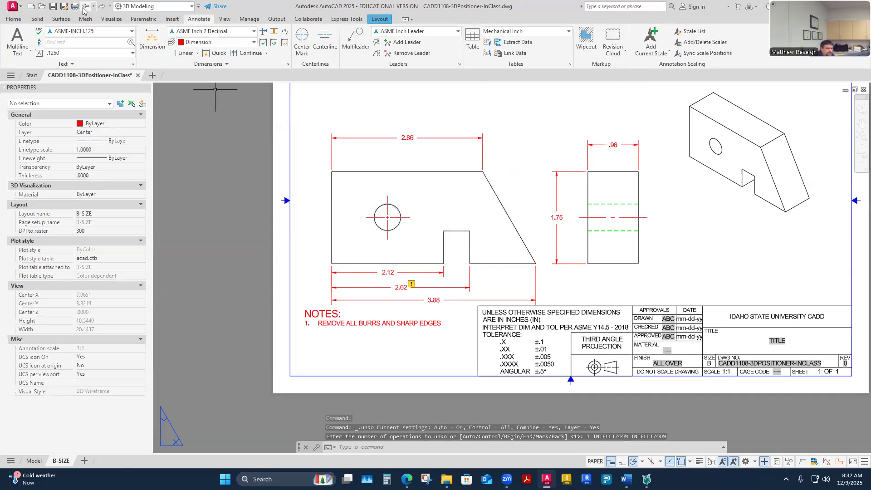
Check the origin grips and associativity of the dimension to the slot's far edge, and clear the selection
{"action": "scroll", "coordinate": [370, 281], "scroll_direction": "up", "scroll_amount": 5}
{"action": "left_click", "coordinate": [337, 305]}
{"action": "left_click", "coordinate": [332, 310]}
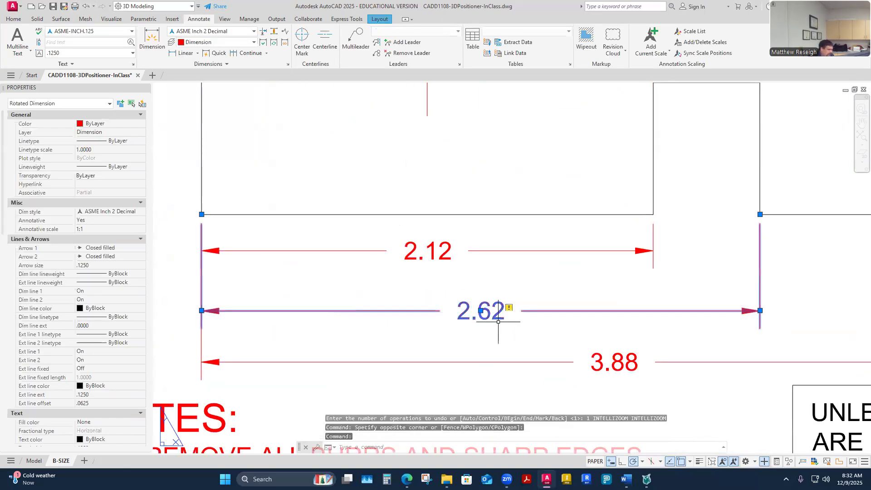
{"action": "key", "text": "Escape"}
{"action": "key", "text": "Escape"}
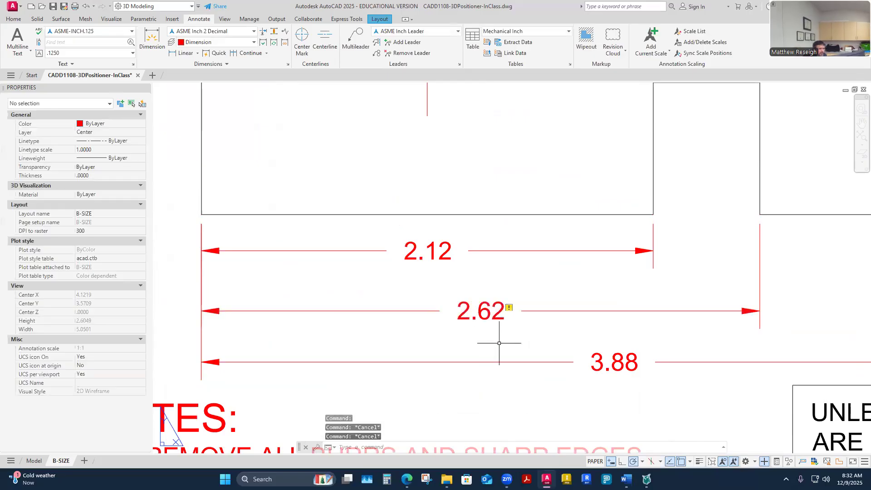
Try to reassociate the dimension to the slot's far edge with the part's lower-left corner and the slot's far bottom corner
{"action": "left_click", "coordinate": [509, 307]}
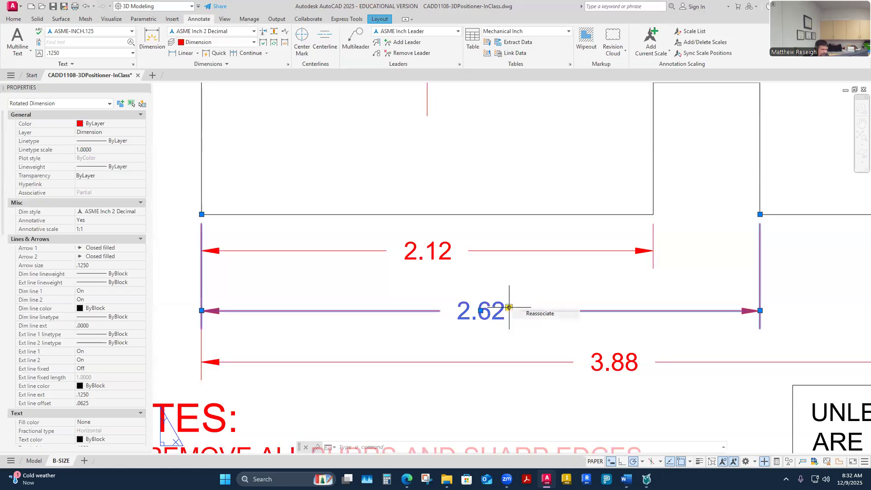
{"action": "left_click", "coordinate": [535, 313]}
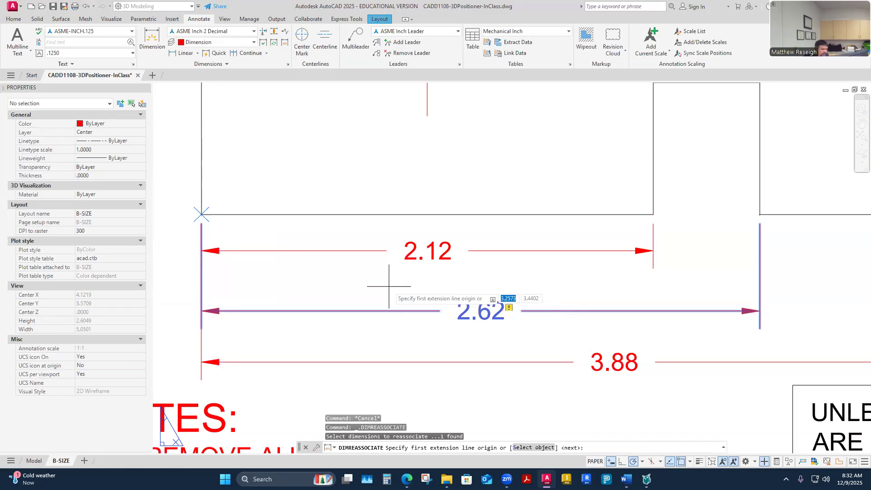
{"action": "scroll", "coordinate": [231, 229], "scroll_direction": "down", "scroll_amount": 1}
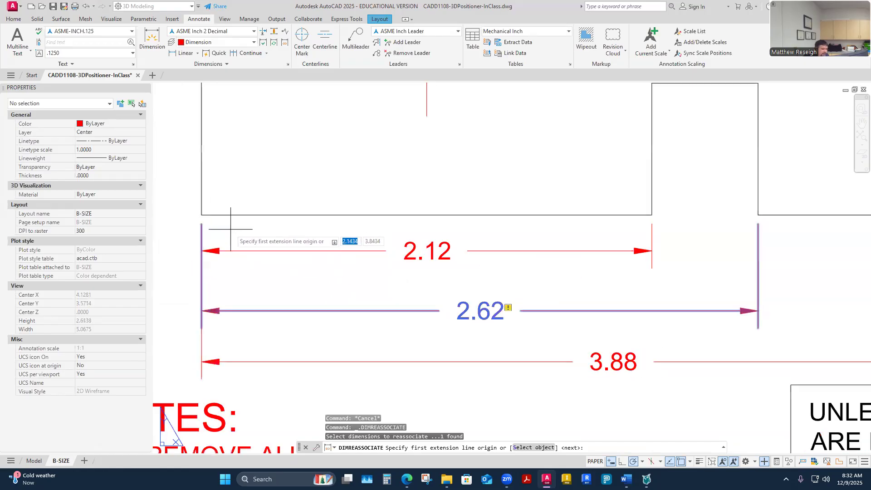
{"action": "scroll", "coordinate": [231, 229], "scroll_direction": "down", "scroll_amount": 3}
{"action": "scroll", "coordinate": [266, 252], "scroll_direction": "up", "scroll_amount": 4}
{"action": "key", "text": "Return"}
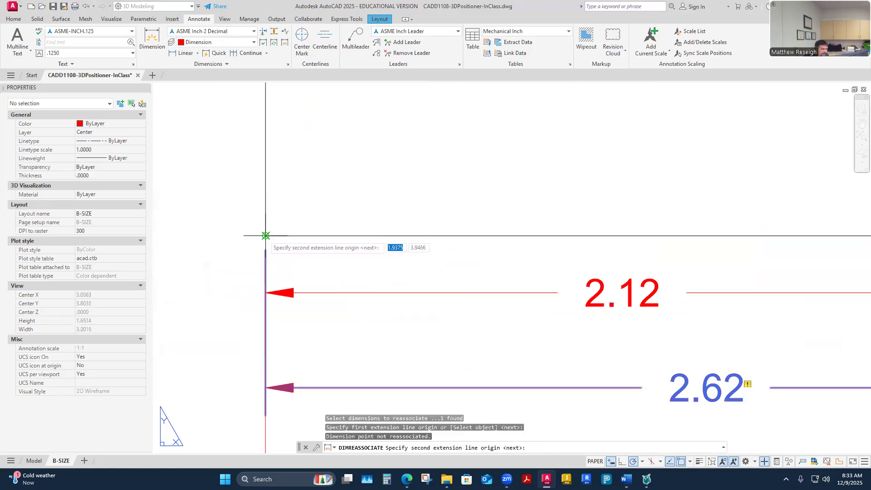
{"action": "scroll", "coordinate": [306, 258], "scroll_direction": "down", "scroll_amount": 2}
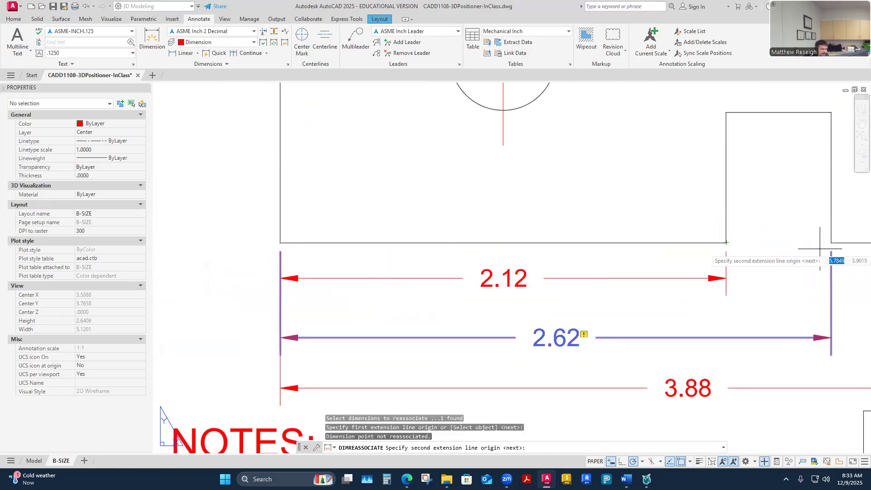
{"action": "left_click", "coordinate": [831, 245]}
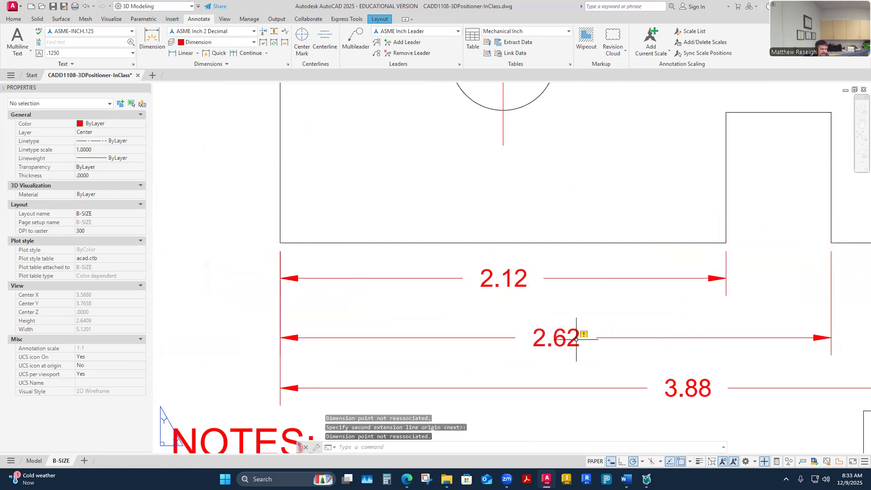
Stretch the first origin of the dimension to the slot's far edge off the part's lower-left corner and snap it back there
{"action": "left_click", "coordinate": [560, 339]}
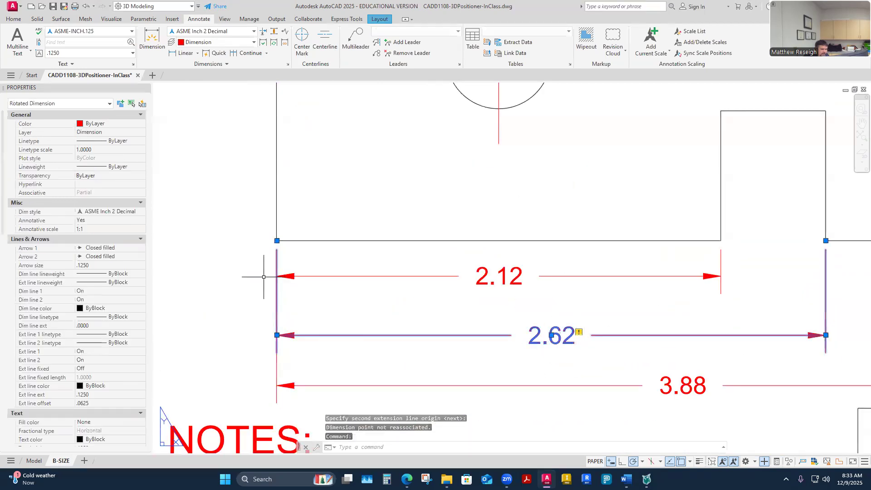
{"action": "left_click", "coordinate": [277, 241]}
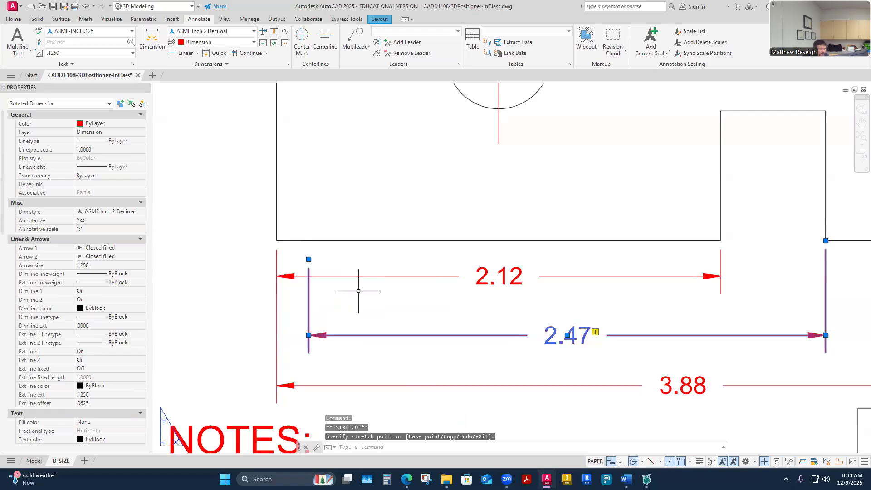
{"action": "left_click", "coordinate": [320, 268]}
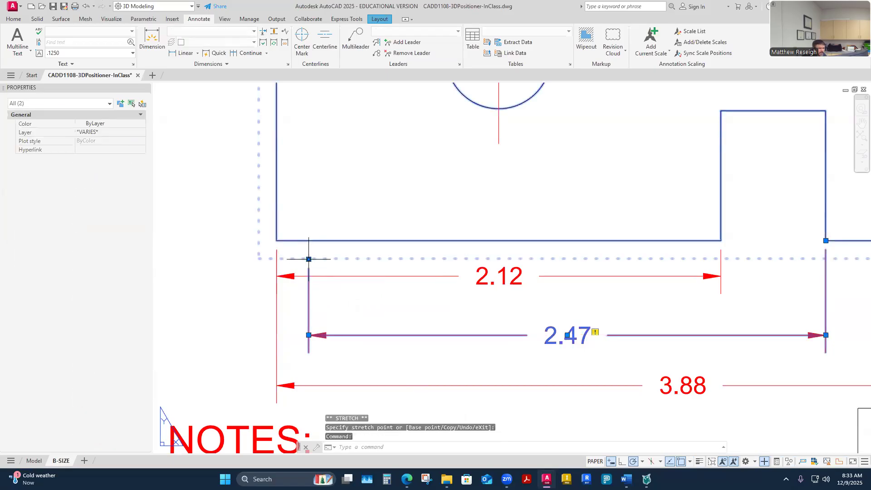
{"action": "key", "text": "Escape"}
{"action": "left_click", "coordinate": [309, 285]}
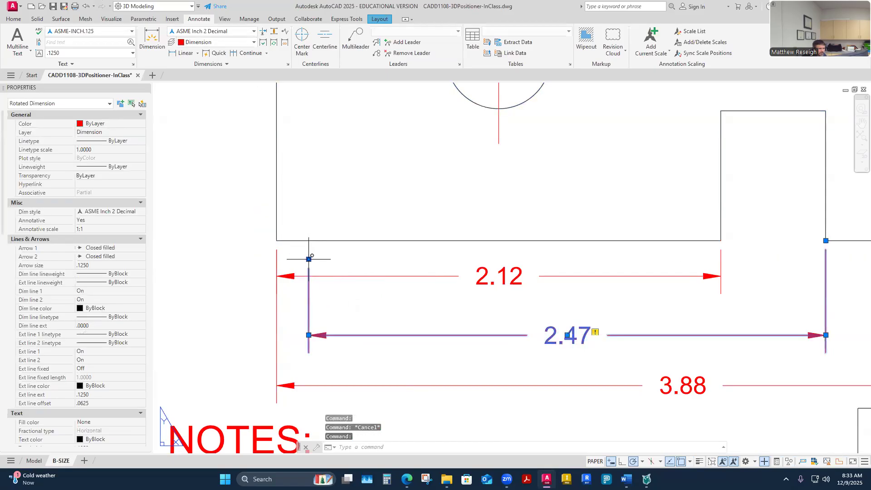
{"action": "left_click", "coordinate": [308, 259]}
{"action": "left_click", "coordinate": [276, 228]}
{"action": "key", "text": "Escape"}
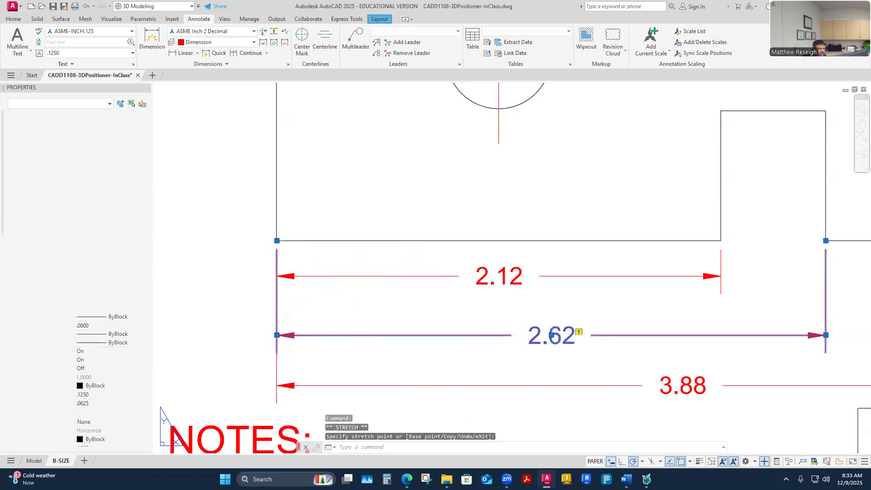
Move the dimension line to the slot's far edge slightly up, closer to the dimension to the slot's near edge
{"action": "scroll", "coordinate": [500, 338], "scroll_direction": "down", "scroll_amount": 4}
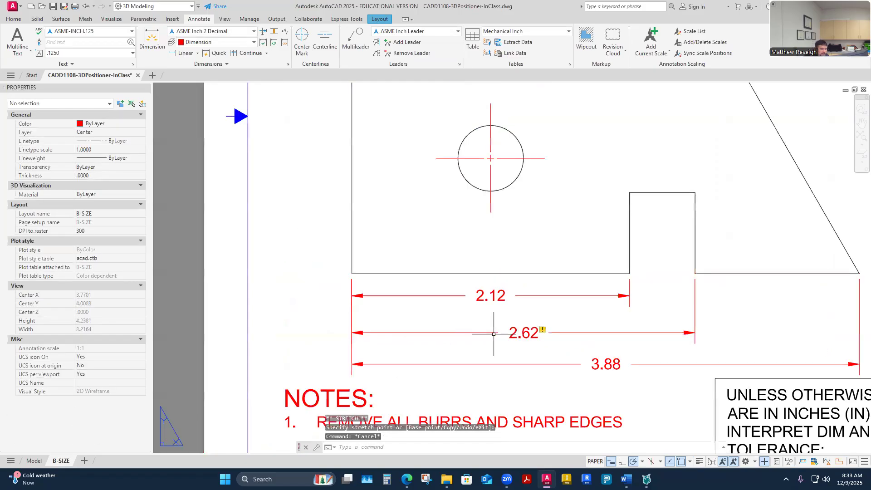
{"action": "scroll", "coordinate": [545, 336], "scroll_direction": "up", "scroll_amount": 4}
{"action": "left_click", "coordinate": [530, 327]}
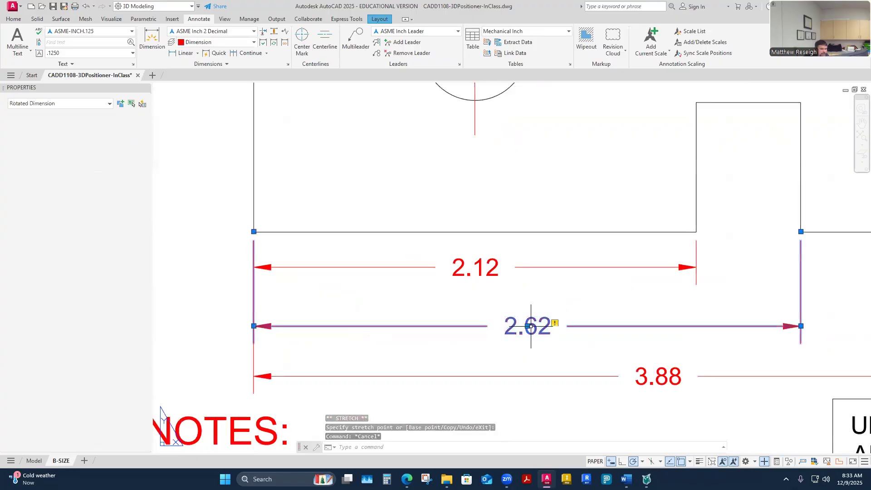
{"action": "left_click", "coordinate": [527, 326]}
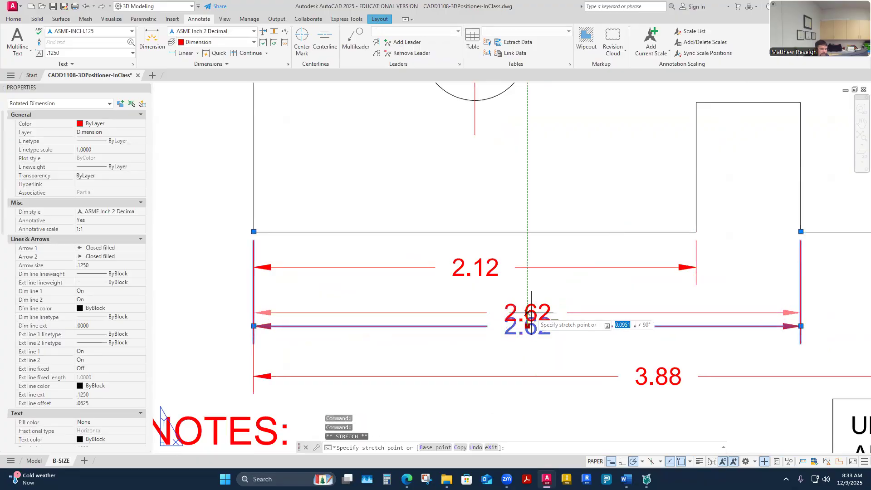
{"action": "left_click", "coordinate": [531, 316]}
{"action": "key", "text": "Escape"}
{"action": "key", "text": "Escape"}
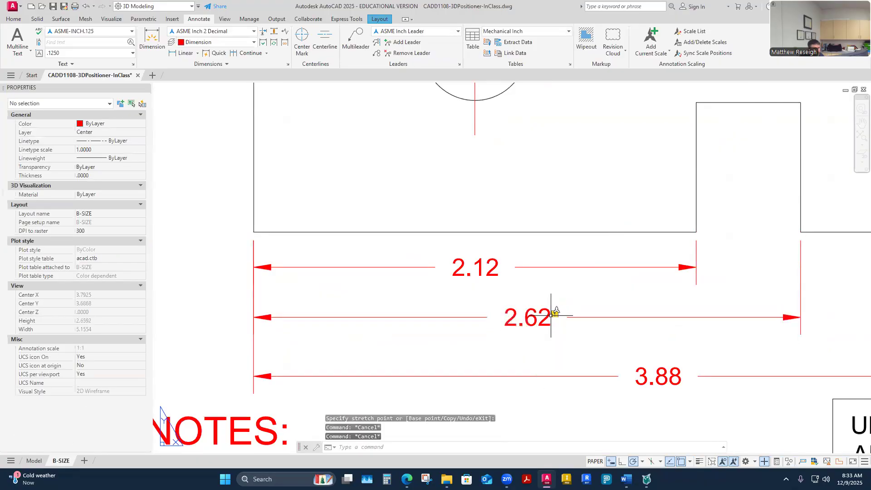
Try again to reassociate the dimension to the slot's far edge at the part's lower-left corner, keeping its second origin
{"action": "left_click", "coordinate": [555, 313]}
{"action": "left_click", "coordinate": [586, 320]}
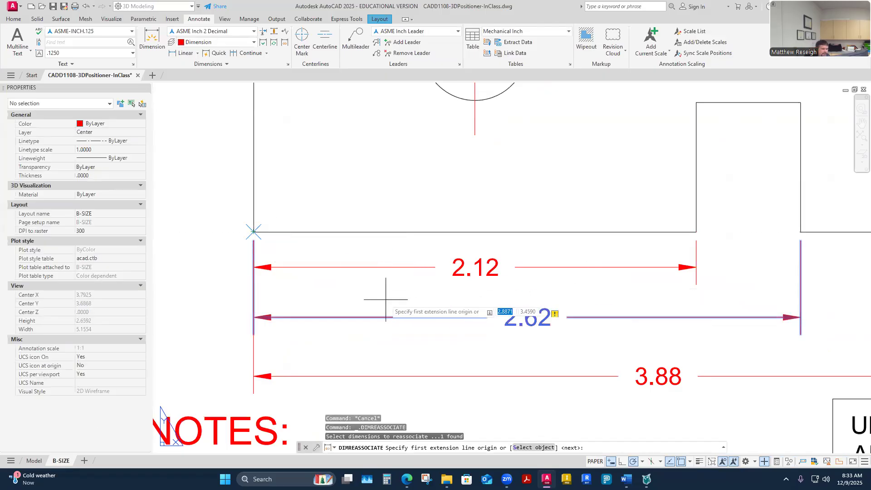
{"action": "left_click", "coordinate": [253, 232]}
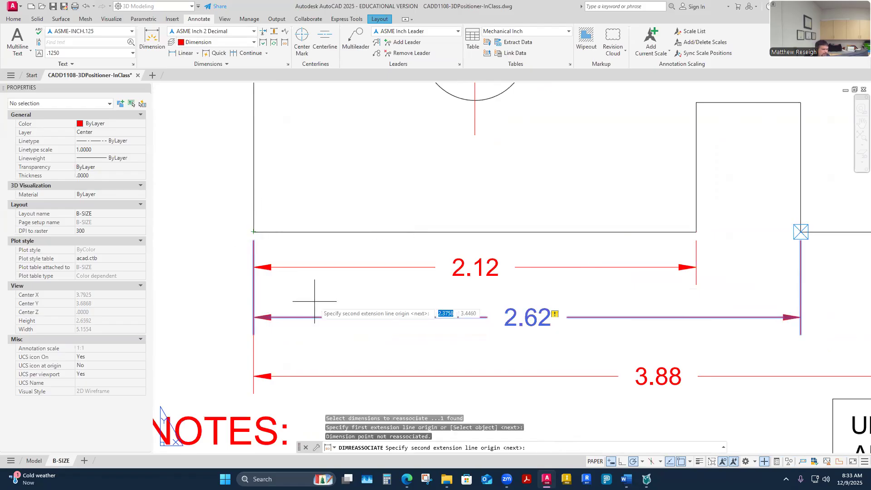
{"action": "key", "text": "Return"}
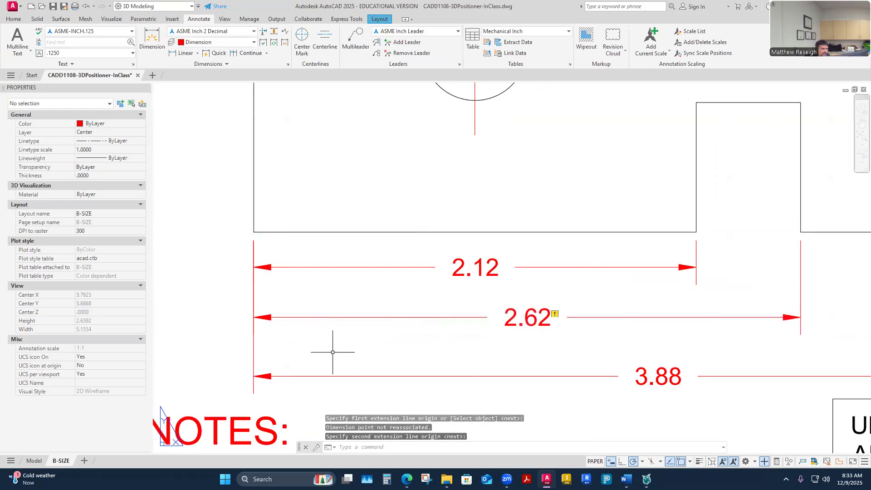
Examine the association warning on the dimension to the slot's far edge and the spacing of the front view's stacked dimensions
{"action": "scroll", "coordinate": [500, 336], "scroll_direction": "down", "scroll_amount": 3}
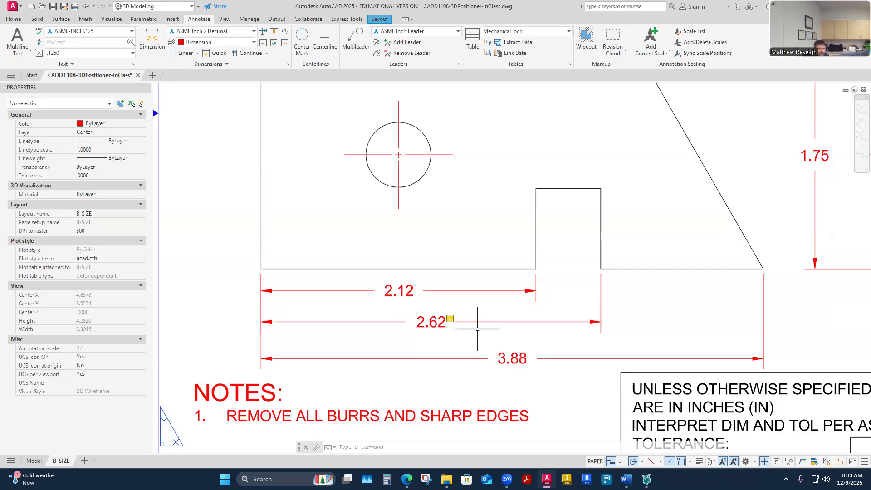
{"action": "middle_click_drag", "start_coordinate": [552, 335], "coordinate": [495, 315]}
{"action": "scroll", "coordinate": [494, 315], "scroll_direction": "down", "scroll_amount": 1}
{"action": "scroll", "coordinate": [494, 315], "scroll_direction": "up", "scroll_amount": 1}
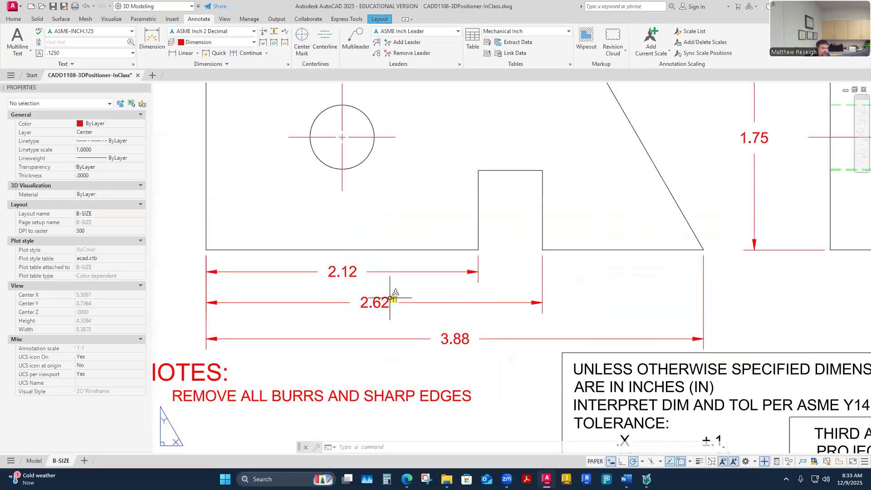
{"action": "scroll", "coordinate": [384, 317], "scroll_direction": "down", "scroll_amount": 4}
{"action": "scroll", "coordinate": [381, 320], "scroll_direction": "up", "scroll_amount": 4}
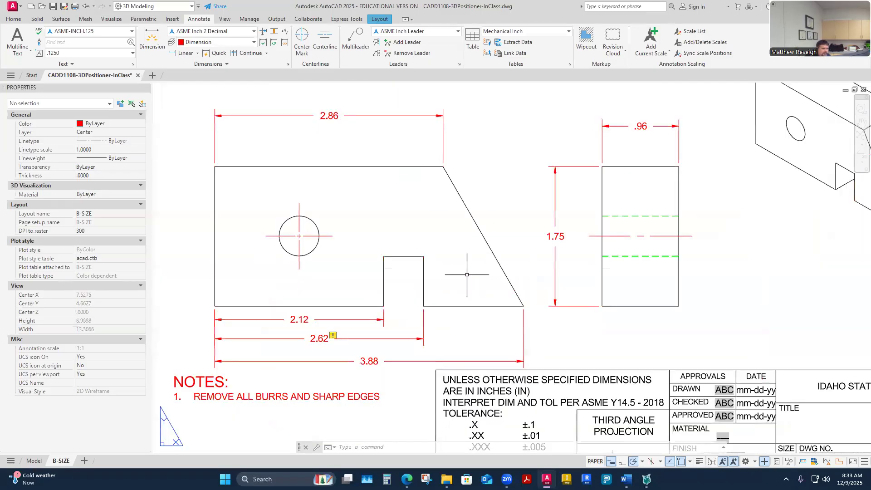
{"action": "scroll", "coordinate": [329, 328], "scroll_direction": "up", "scroll_amount": 2}
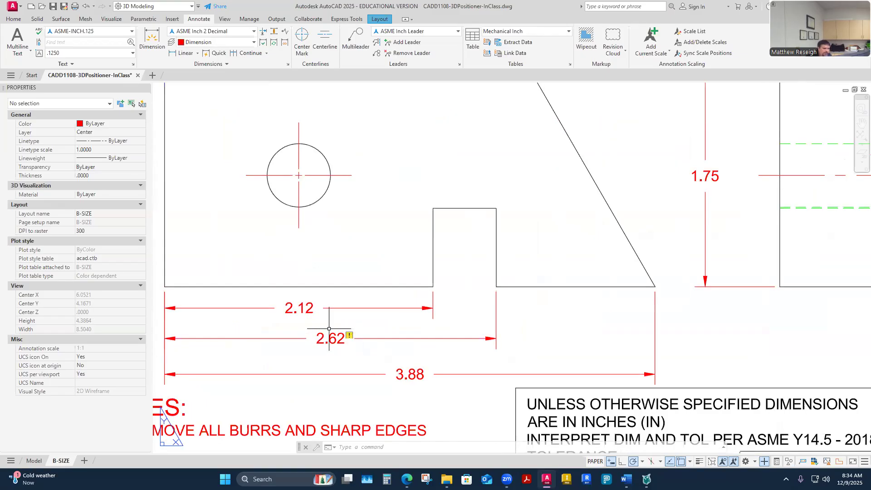
{"action": "scroll", "coordinate": [334, 322], "scroll_direction": "down", "scroll_amount": 3}
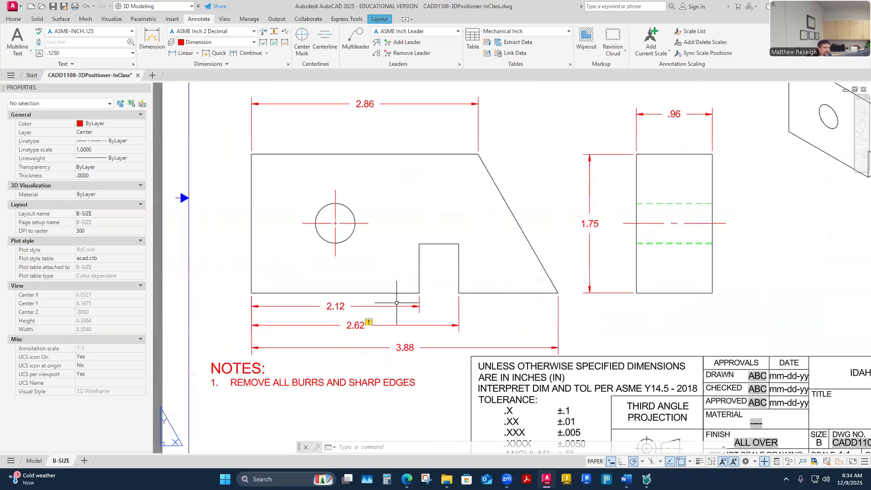
{"action": "scroll", "coordinate": [379, 307], "scroll_direction": "up", "scroll_amount": 3}
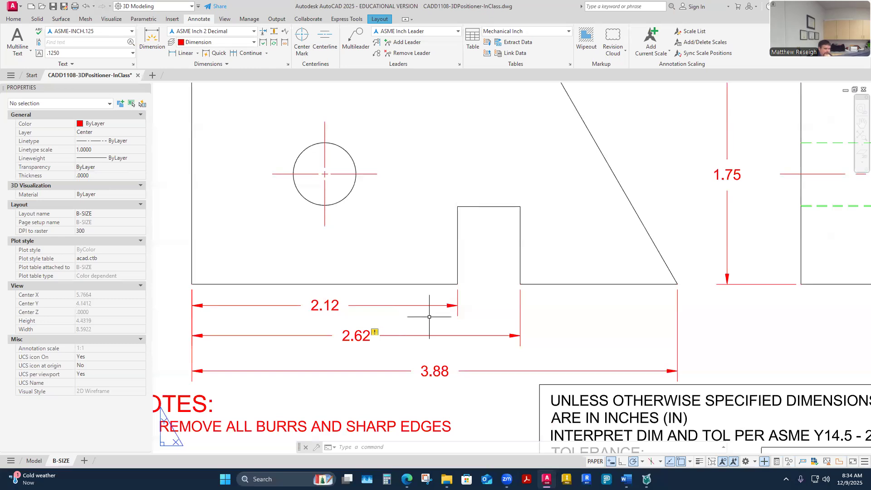
{"action": "scroll", "coordinate": [432, 316], "scroll_direction": "down", "scroll_amount": 4}
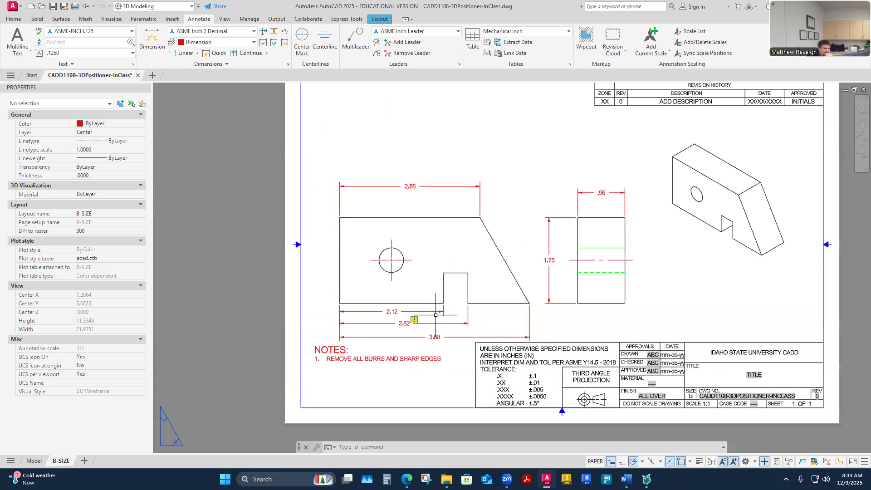
{"action": "scroll", "coordinate": [431, 315], "scroll_direction": "up", "scroll_amount": 2}
{"action": "scroll", "coordinate": [628, 323], "scroll_direction": "down", "scroll_amount": 5}
{"action": "scroll", "coordinate": [660, 321], "scroll_direction": "up", "scroll_amount": 5}
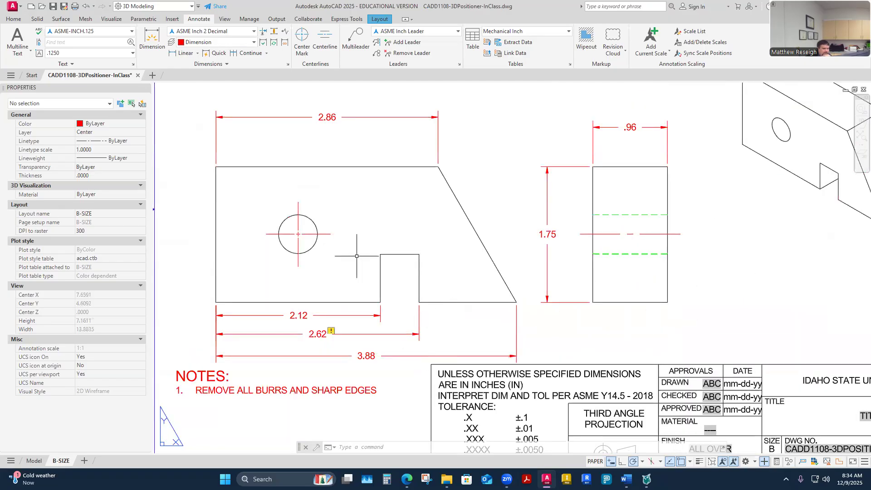
Dimension the slot's height from its far bottom corner to its top corner, placing the dimension line between the sloped edge and the side view
{"action": "left_click", "coordinate": [154, 44]}
{"action": "scroll", "coordinate": [523, 311], "scroll_direction": "up", "scroll_amount": 2}
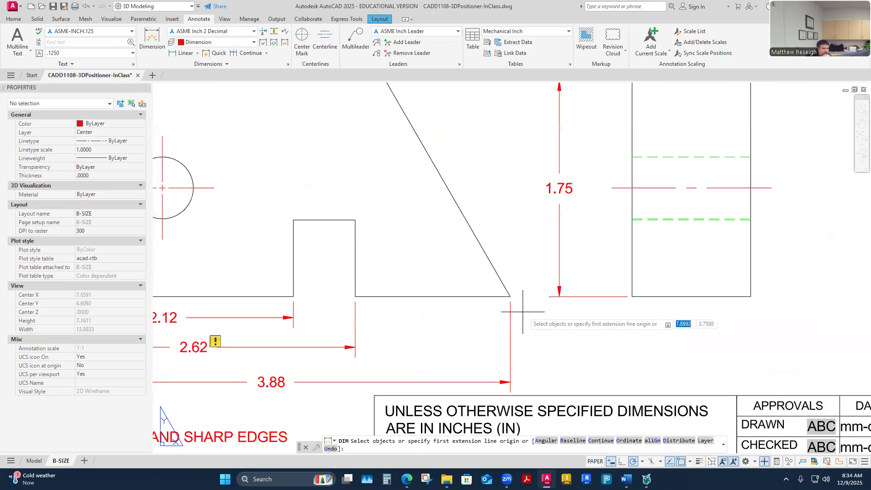
{"action": "left_click", "coordinate": [355, 297]}
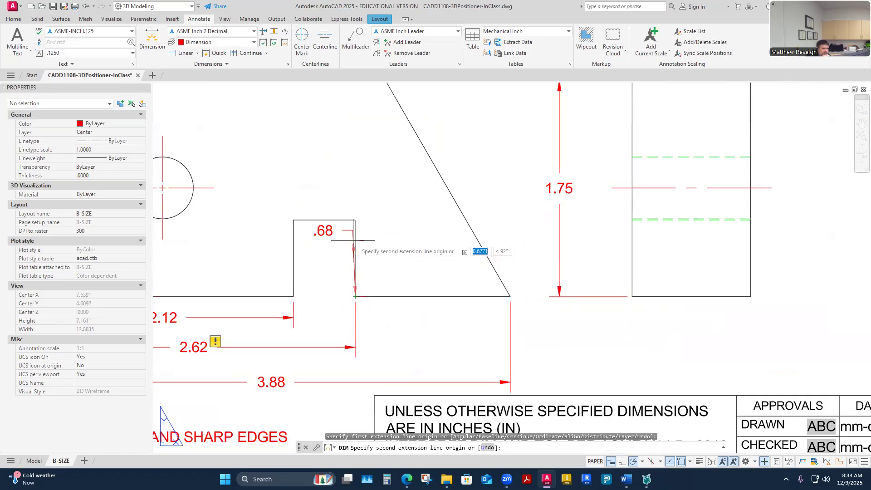
{"action": "left_click", "coordinate": [355, 220]}
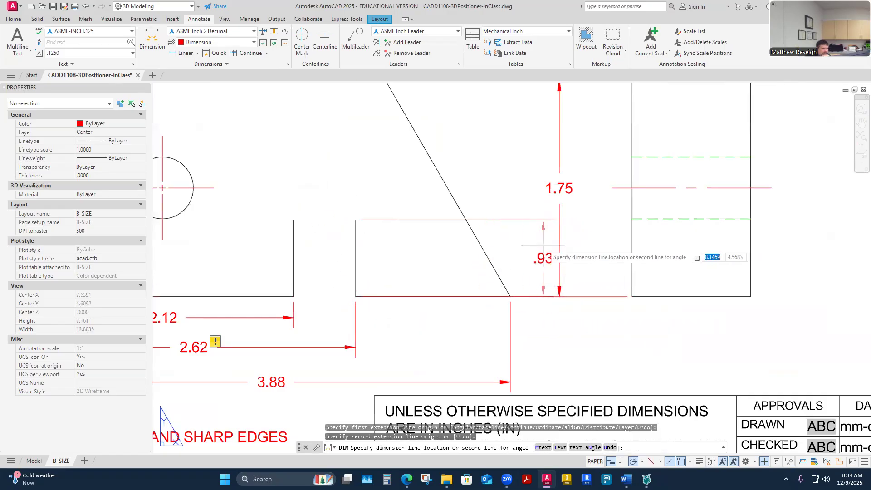
{"action": "left_click", "coordinate": [527, 247]}
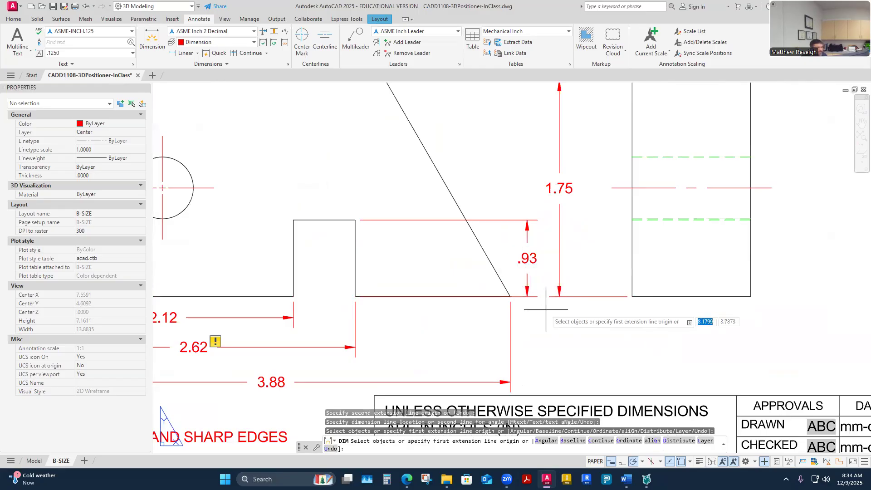
{"action": "key", "text": "Escape"}
Move the lower origin of the slot height dimension to the bottom corner of the sloped edge
{"action": "scroll", "coordinate": [536, 308], "scroll_direction": "up", "scroll_amount": 2}
{"action": "left_click", "coordinate": [517, 291]}
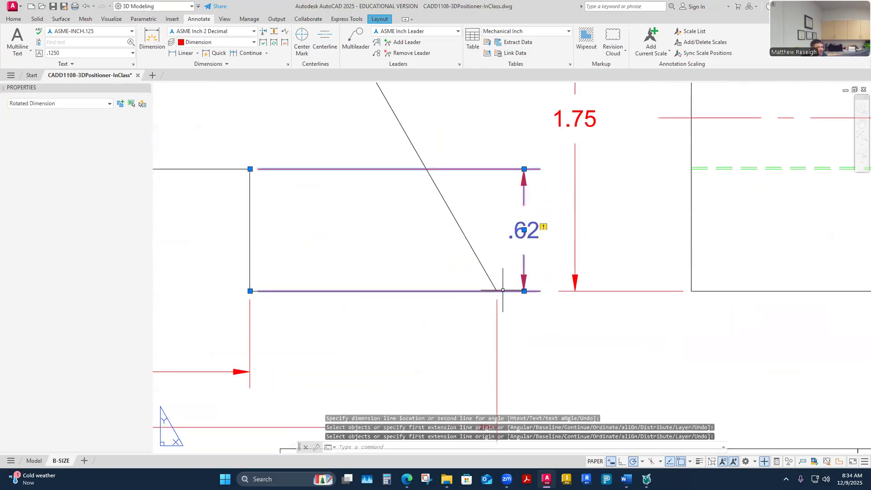
{"action": "left_click", "coordinate": [250, 291]}
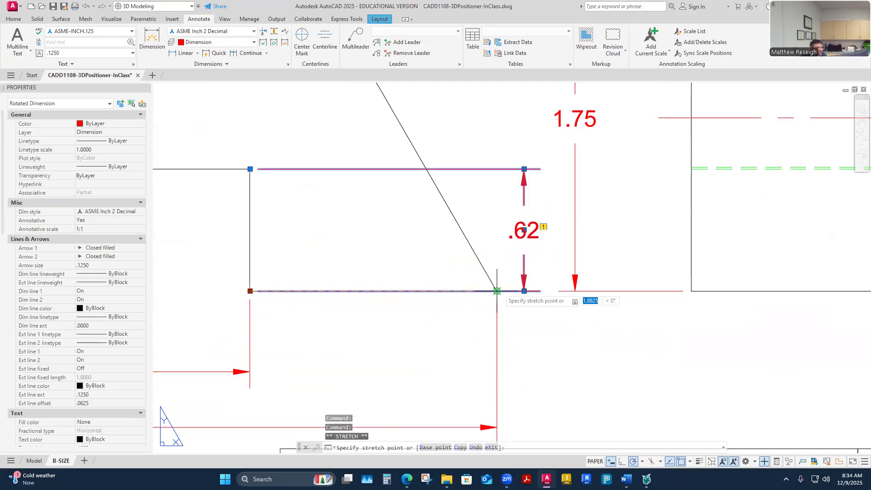
{"action": "key", "text": "Escape"}
{"action": "key", "text": "Escape"}
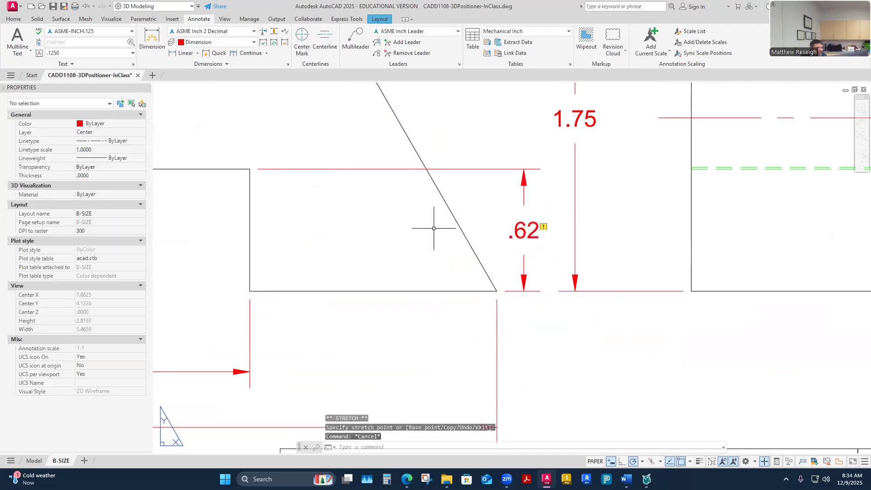
Move the side view farther away from the front view, keeping the two views aligned
{"action": "scroll", "coordinate": [522, 232], "scroll_direction": "down", "scroll_amount": 5}
{"action": "scroll", "coordinate": [513, 233], "scroll_direction": "up", "scroll_amount": 2}
{"action": "scroll", "coordinate": [560, 291], "scroll_direction": "down", "scroll_amount": 1}
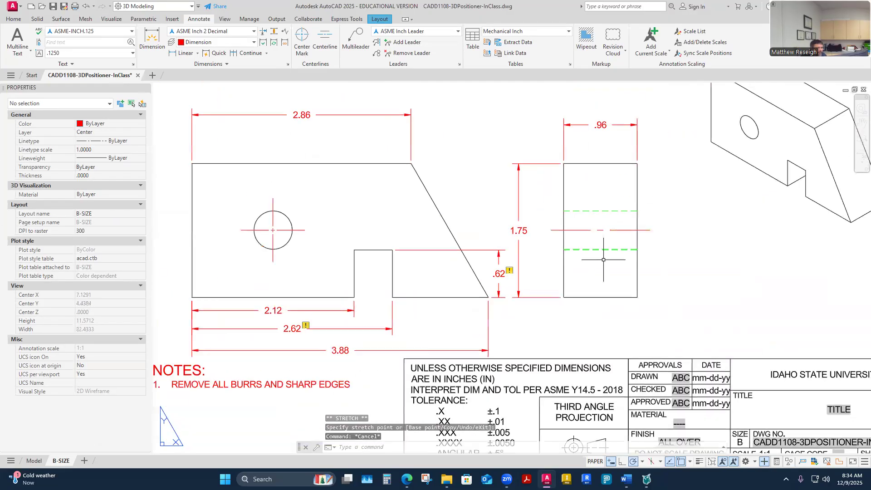
{"action": "left_click", "coordinate": [592, 227]}
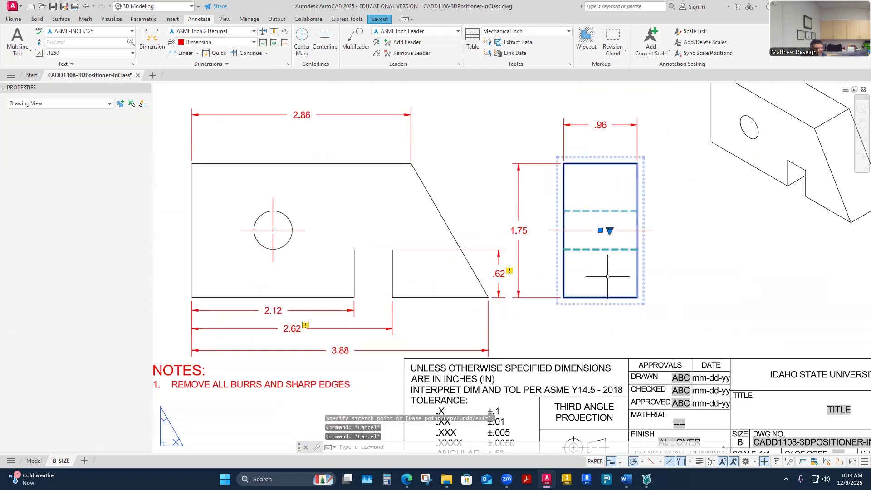
{"action": "left_click", "coordinate": [600, 230]}
{"action": "left_click", "coordinate": [637, 231]}
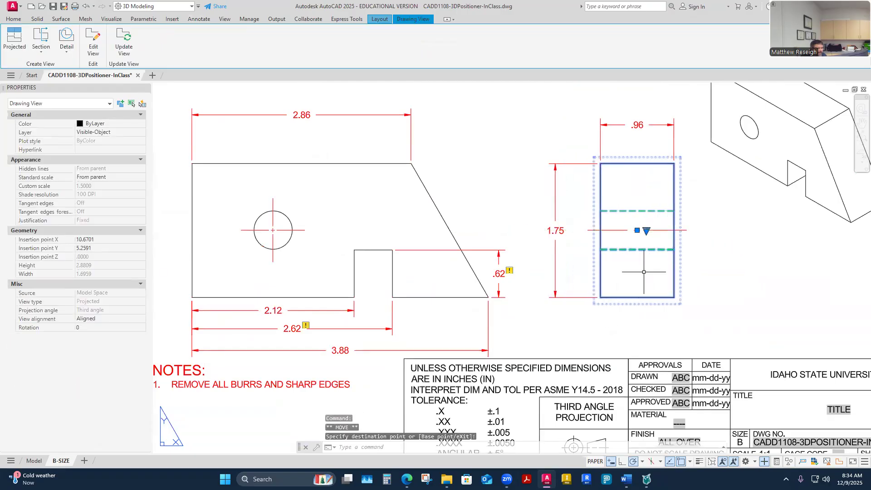
{"action": "key", "text": "Escape"}
Move the slot height dimension line farther from the sloped edge, toward the side view
{"action": "scroll", "coordinate": [513, 286], "scroll_direction": "up", "scroll_amount": 2}
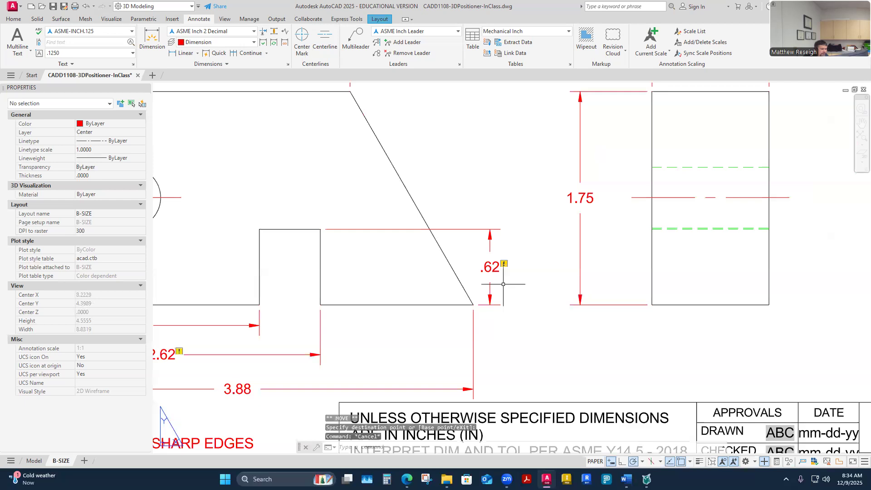
{"action": "left_click", "coordinate": [499, 274]}
{"action": "left_click", "coordinate": [490, 267]}
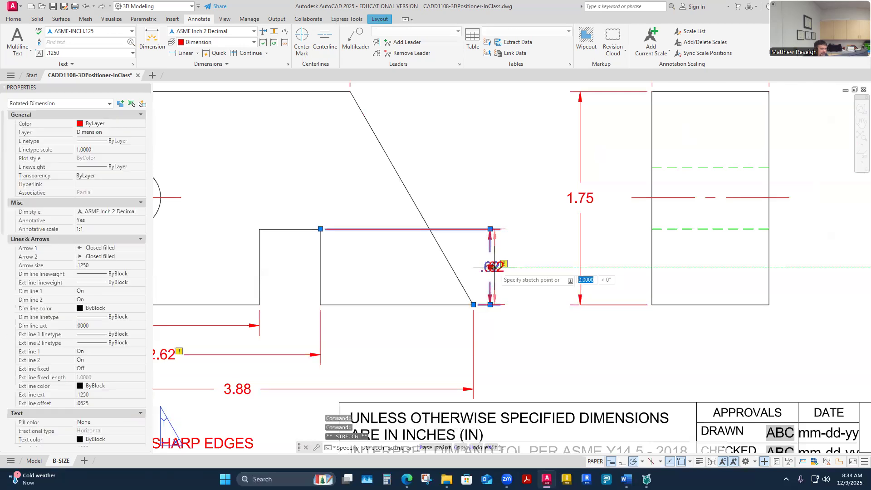
{"action": "key", "text": "Escape"}
{"action": "left_click", "coordinate": [510, 327]}
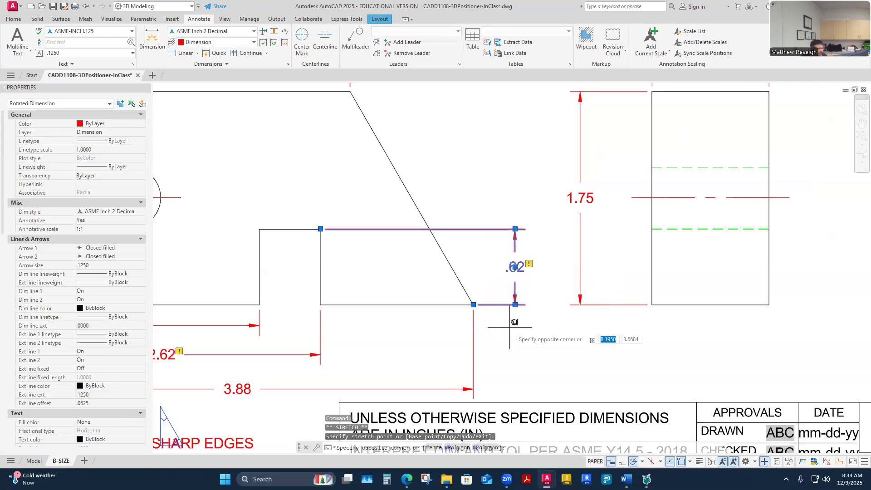
{"action": "key", "text": "Escape"}
{"action": "key", "text": "Escape"}
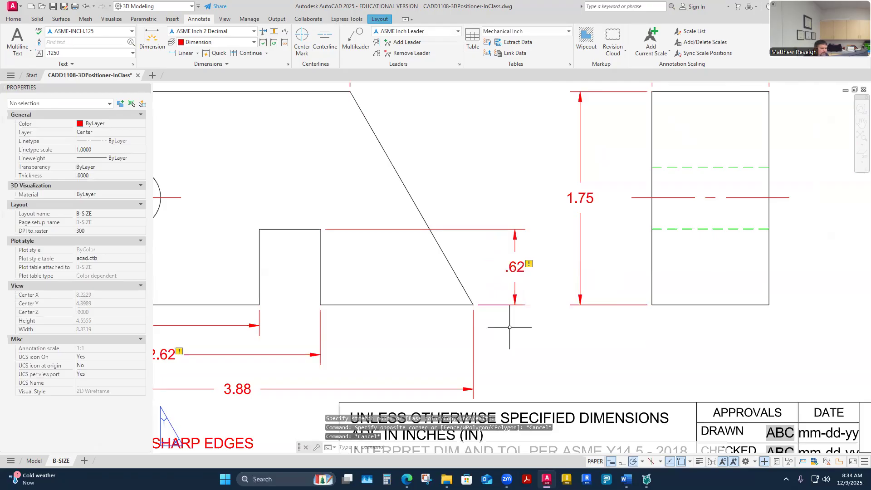
Try to reassociate the slot height dimension, picking the slot's far top corner first and the sloped edge's bottom corner second
{"action": "scroll", "coordinate": [509, 327], "scroll_direction": "down", "scroll_amount": 5}
{"action": "scroll", "coordinate": [481, 336], "scroll_direction": "up", "scroll_amount": 3}
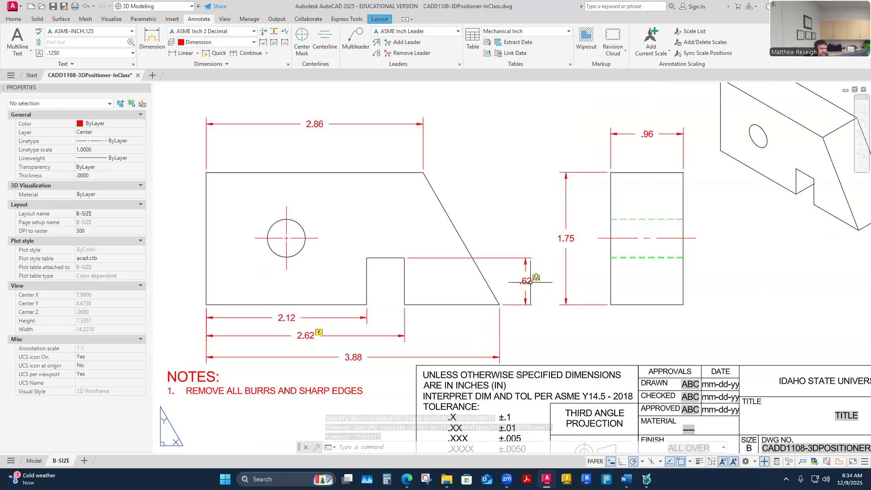
{"action": "left_click", "coordinate": [536, 277]}
{"action": "left_click", "coordinate": [558, 284]}
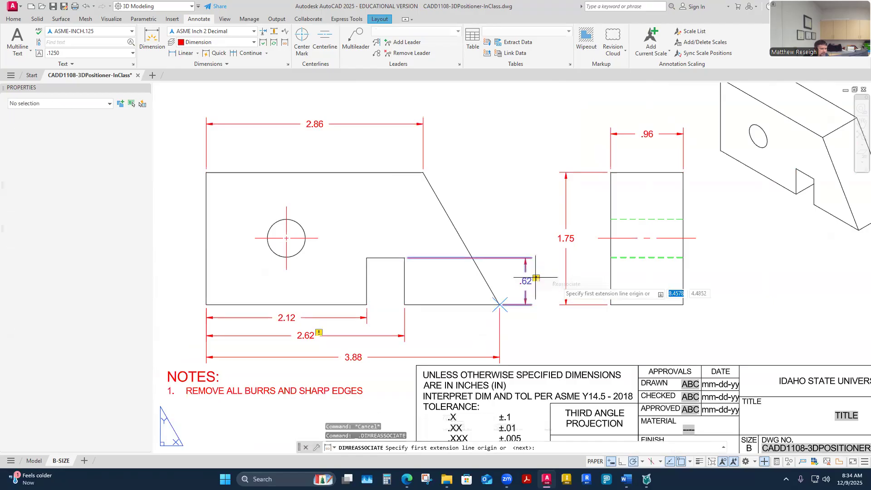
{"action": "scroll", "coordinate": [405, 258], "scroll_direction": "up", "scroll_amount": 8}
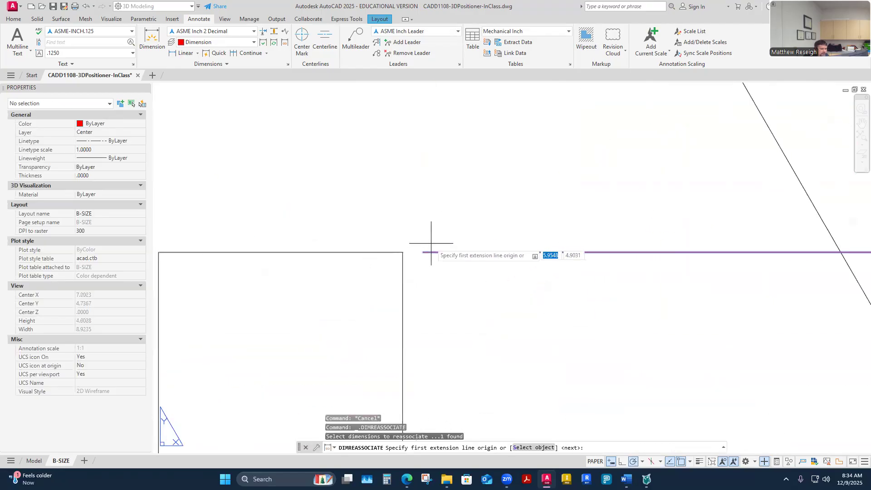
{"action": "left_click", "coordinate": [402, 252]}
{"action": "scroll", "coordinate": [402, 252], "scroll_direction": "down", "scroll_amount": 6}
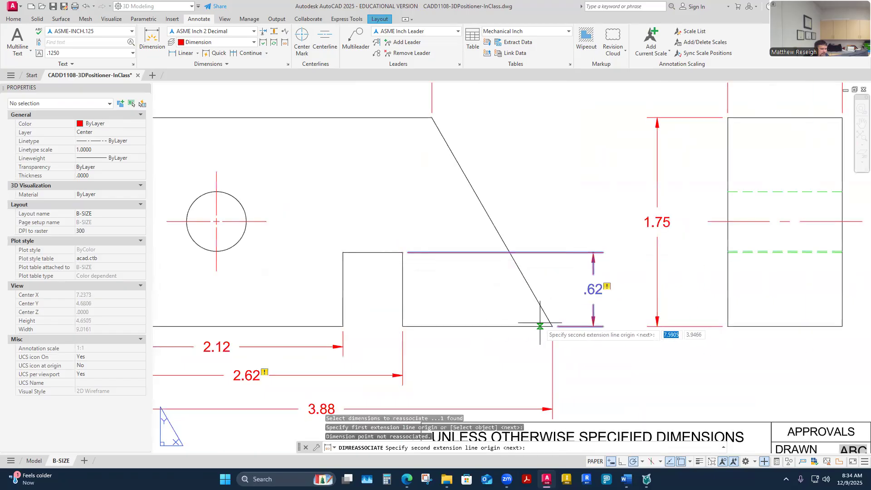
{"action": "left_click", "coordinate": [540, 326]}
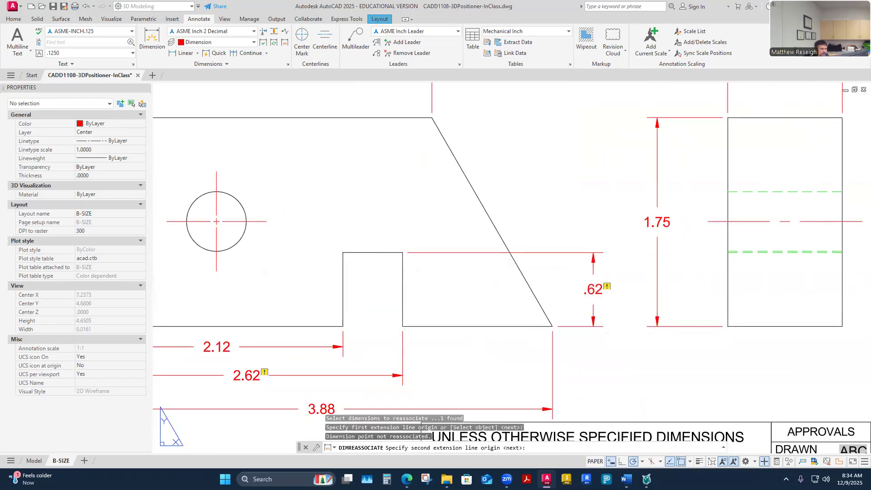
{"action": "left_click", "coordinate": [552, 326]}
Try again to reassociate the slot height dimension, picking the sloped edge's bottom corner first and the slot's far top corner second
{"action": "left_click", "coordinate": [608, 287]}
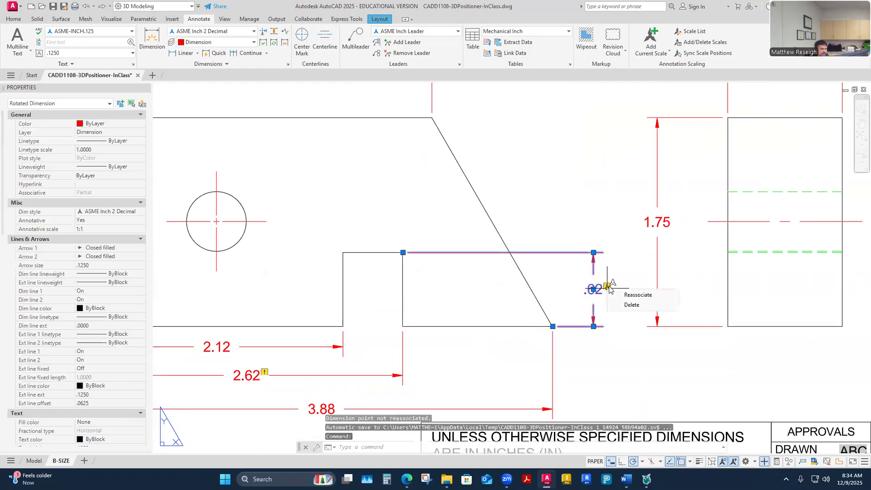
{"action": "left_click", "coordinate": [635, 295]}
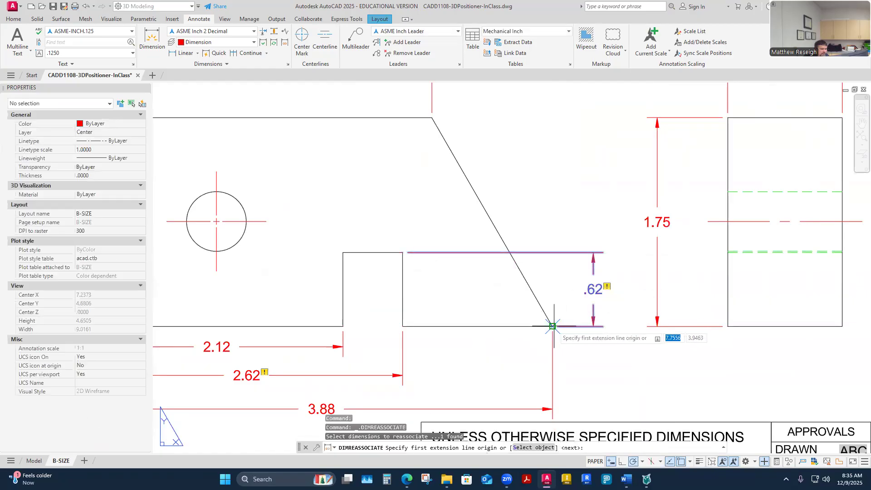
{"action": "key", "text": "Return"}
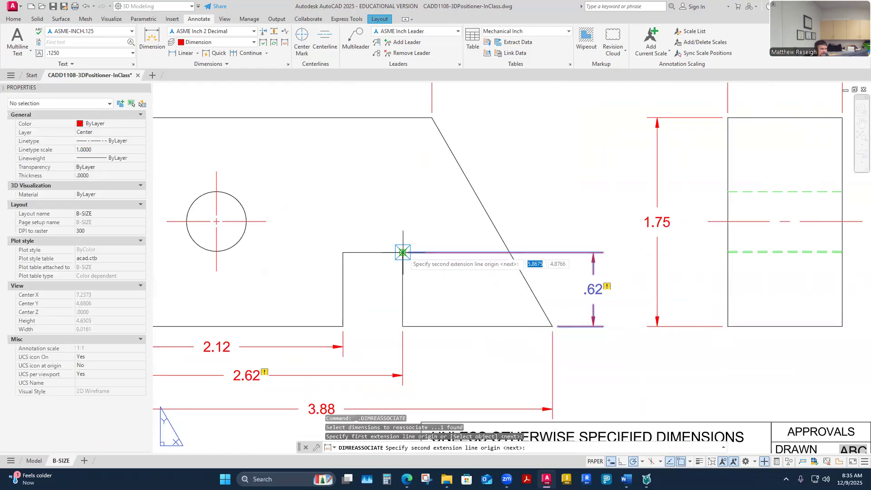
{"action": "key", "text": "Return"}
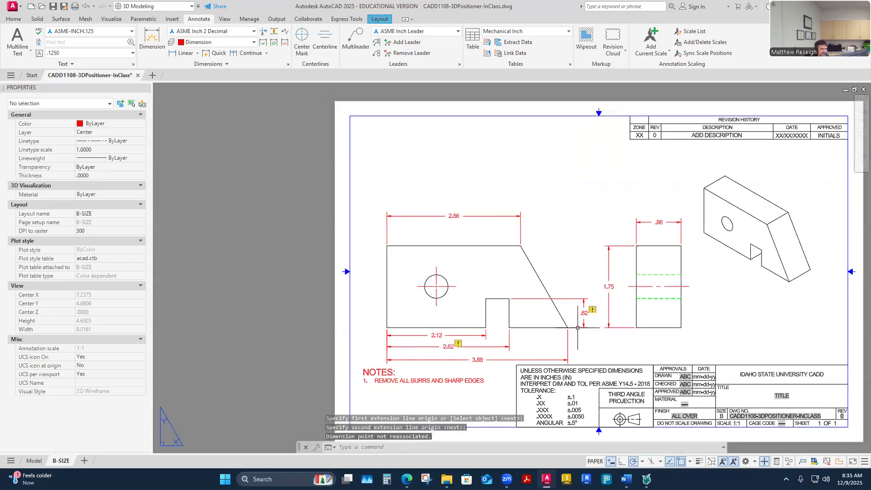
{"action": "scroll", "coordinate": [566, 326], "scroll_direction": "down", "scroll_amount": 5}
{"action": "scroll", "coordinate": [566, 326], "scroll_direction": "up", "scroll_amount": 3}
{"action": "key", "text": "Escape"}
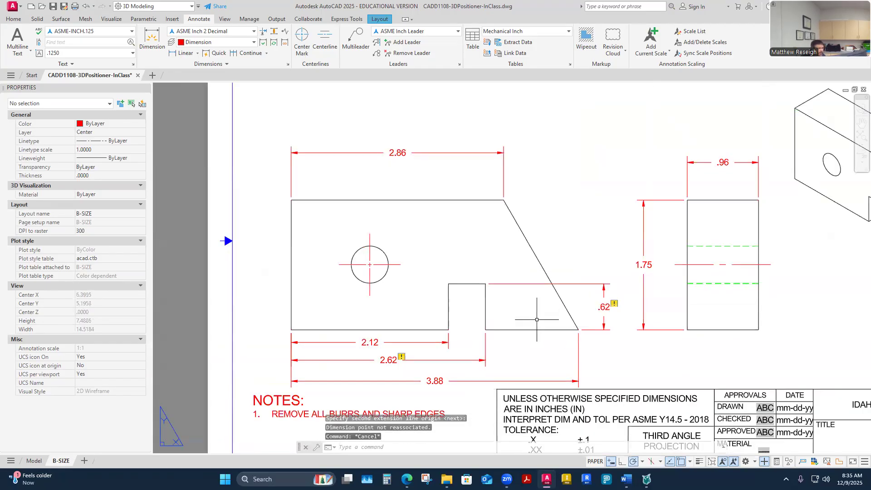
Try moving the front view to test whether its dimensions follow, and undo the move
{"action": "left_click", "coordinate": [499, 330]}
{"action": "left_click", "coordinate": [444, 180]}
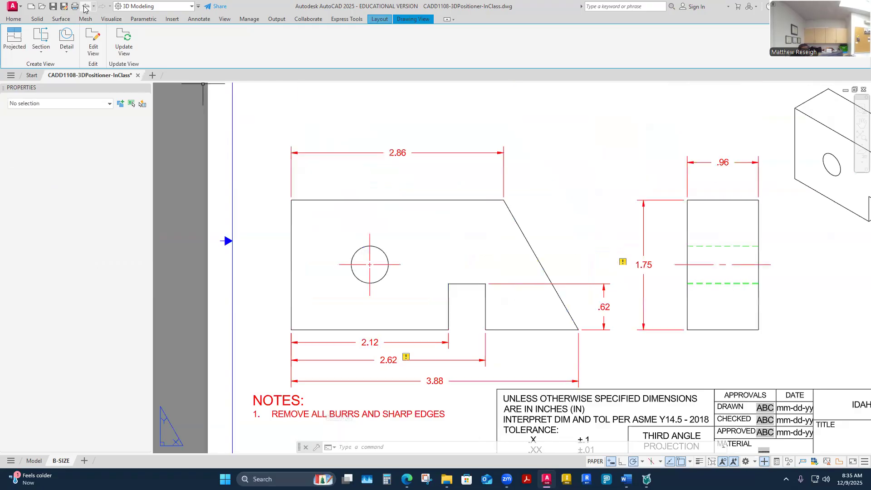
{"action": "key", "text": "ctrl+z"}
Delete the slot height dimension between the sloped edge and the side view
{"action": "scroll", "coordinate": [629, 325], "scroll_direction": "up", "scroll_amount": 2}
{"action": "left_click", "coordinate": [588, 296]}
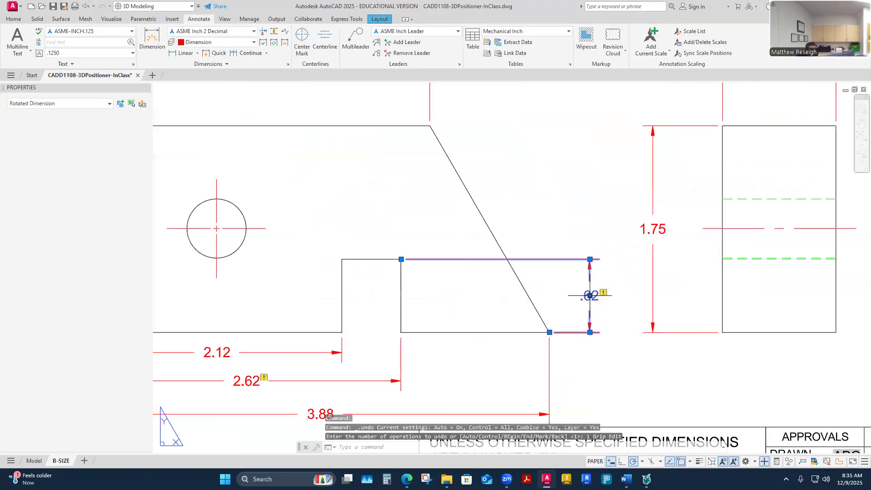
{"action": "mouse_move", "coordinate": [589, 297]}
{"action": "key", "text": "Delete"}
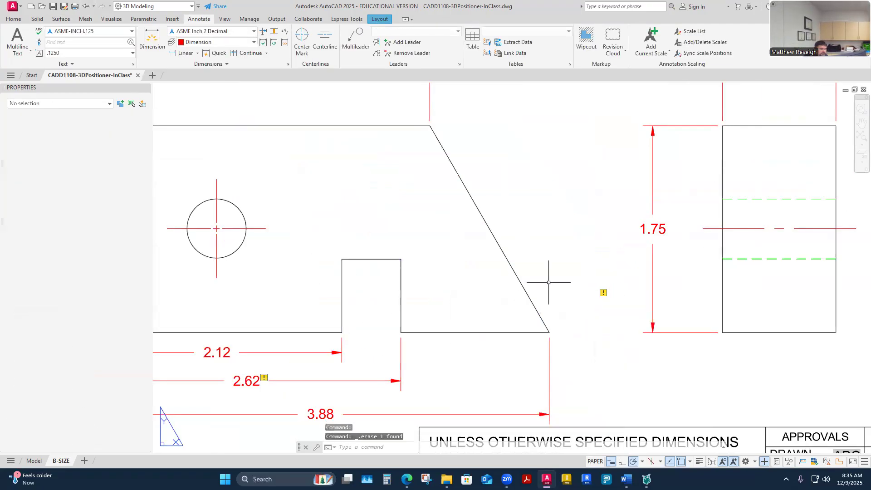
Try to redimension the slot's height from the sloped edge's bottom corner to the slot's far top corner, and delete the resulting aligned dimension
{"action": "left_click", "coordinate": [152, 40]}
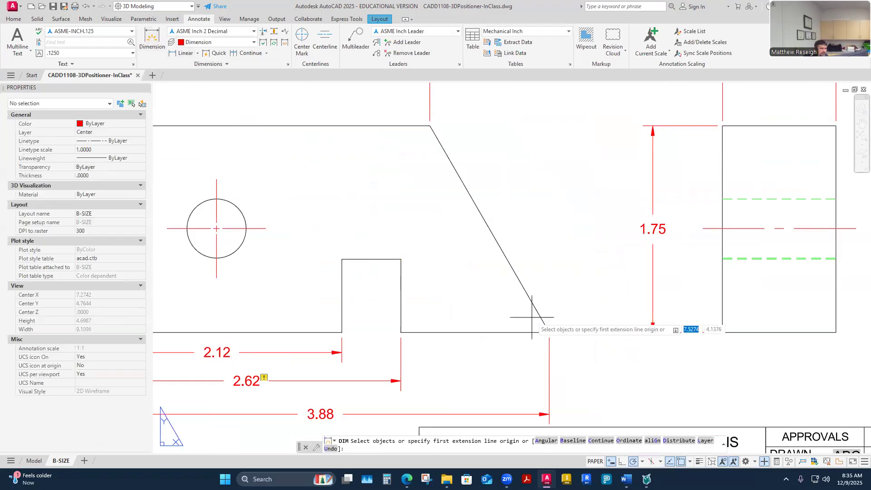
{"action": "left_click", "coordinate": [550, 332]}
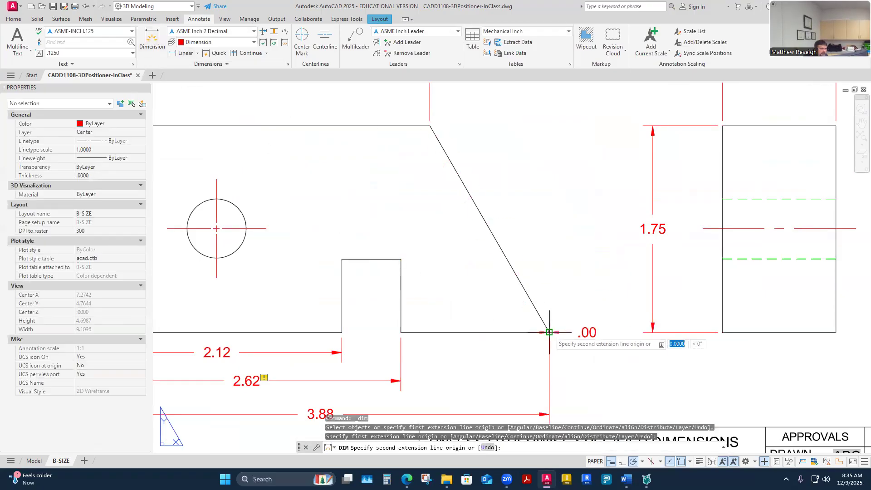
{"action": "left_click", "coordinate": [401, 259]}
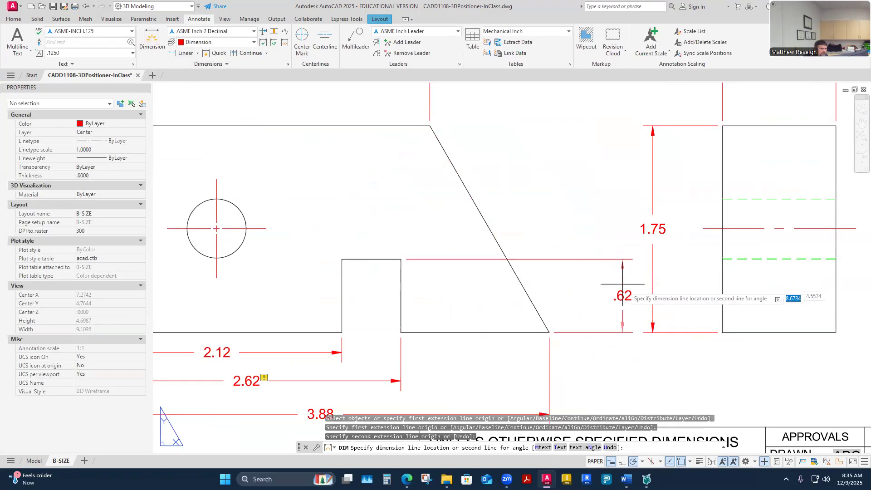
{"action": "left_click", "coordinate": [576, 293]}
{"action": "key", "text": "Return"}
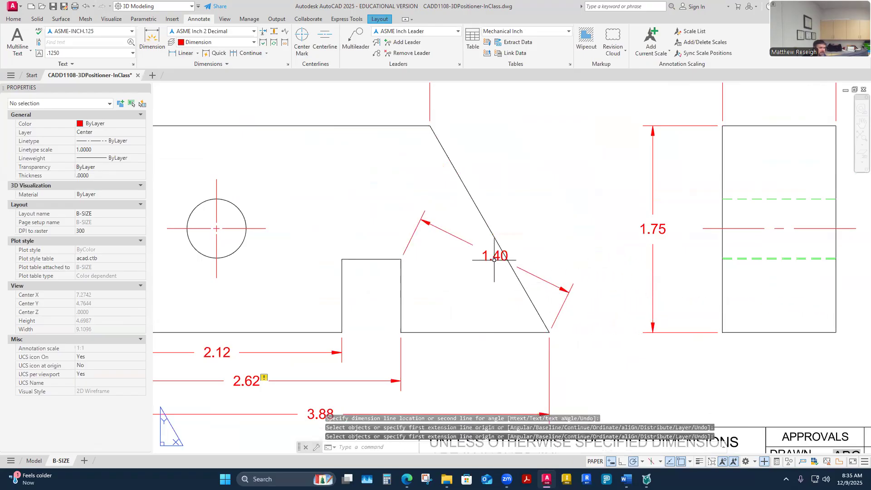
{"action": "left_click", "coordinate": [490, 255]}
{"action": "key", "text": "Delete"}
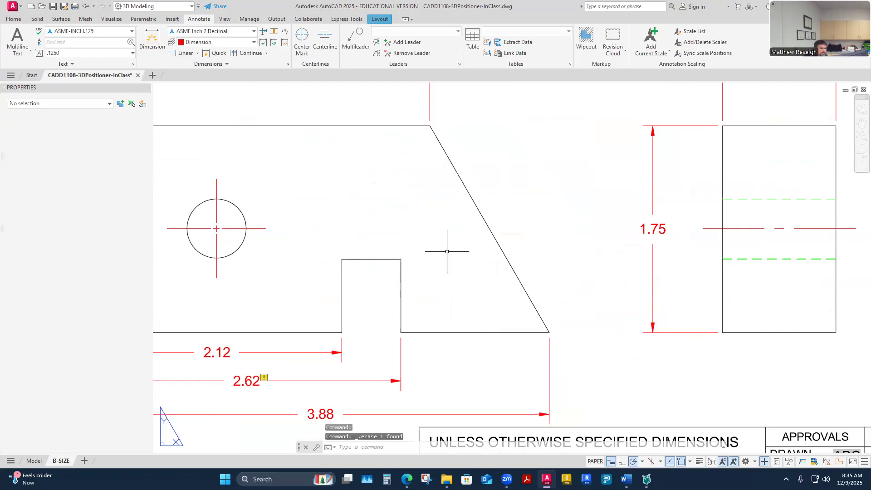
Start a new slot height dimension from the sloped edge's bottom corner to the slot's far top corner
{"action": "left_click", "coordinate": [152, 42]}
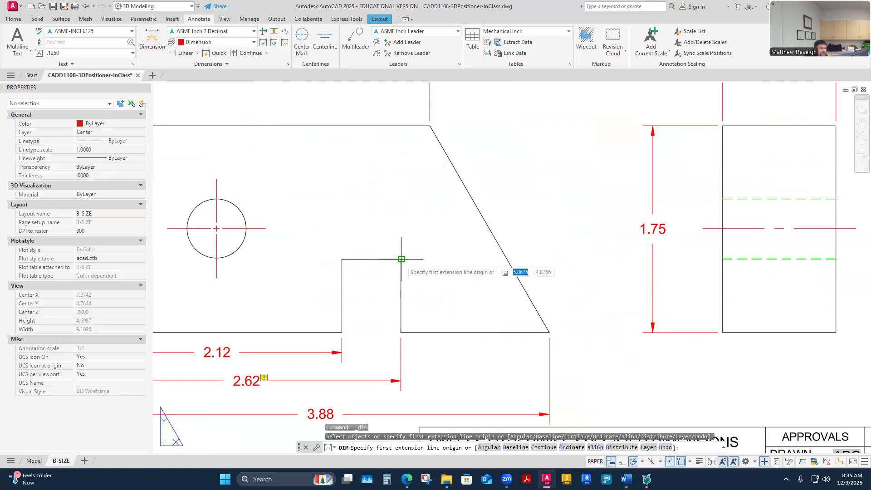
{"action": "left_click", "coordinate": [549, 332]}
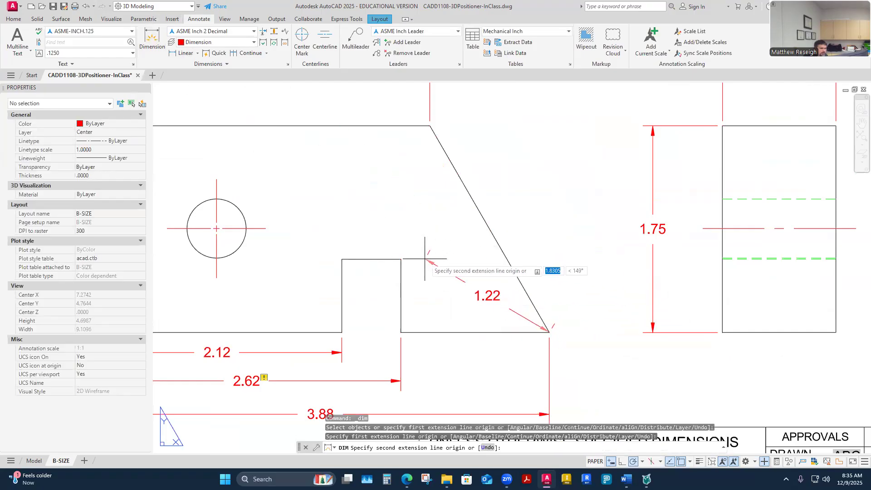
{"action": "left_click", "coordinate": [400, 259]}
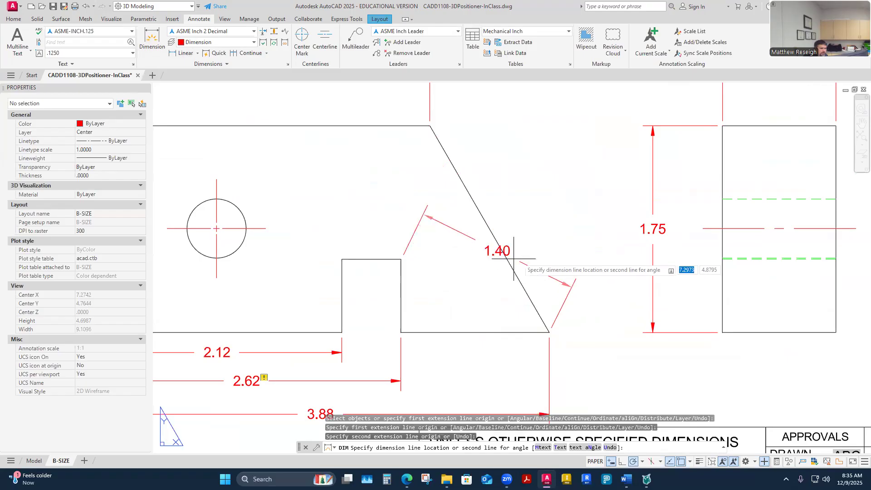
Place the notch's vertical height dimension between the front view's sloped edge and the side view
{"action": "left_click", "coordinate": [584, 305]}
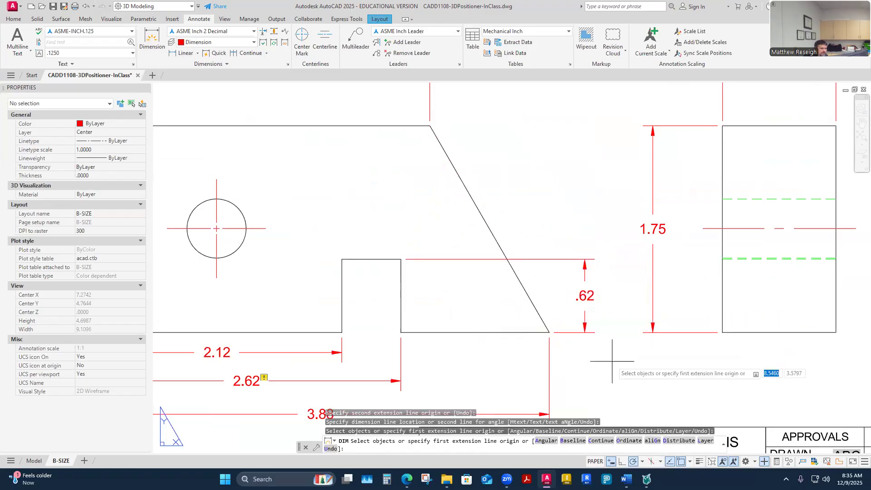
{"action": "key", "text": "Escape"}
{"action": "key", "text": "Escape"}
Delete the 2.62 dimension below the front view
{"action": "scroll", "coordinate": [617, 357], "scroll_direction": "down", "scroll_amount": 6}
{"action": "scroll", "coordinate": [590, 278], "scroll_direction": "up", "scroll_amount": 6}
{"action": "left_click", "coordinate": [590, 278]}
{"action": "key", "text": "Delete"}
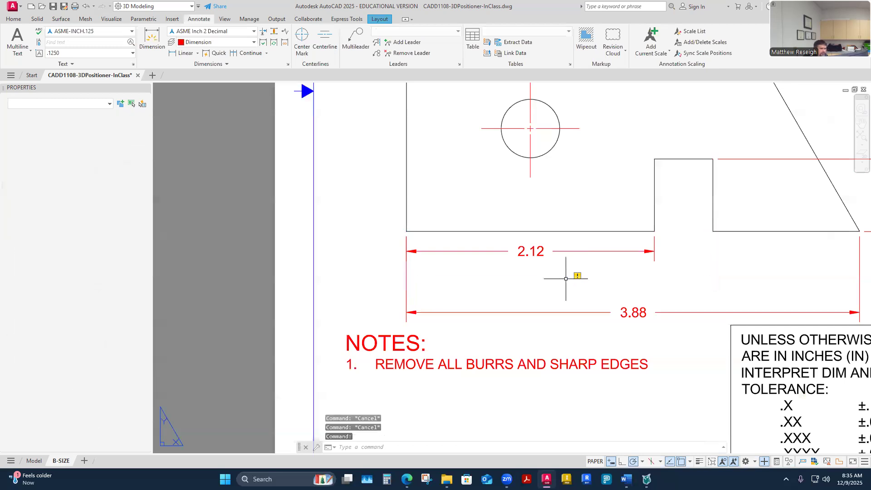
{"action": "left_click", "coordinate": [152, 41]}
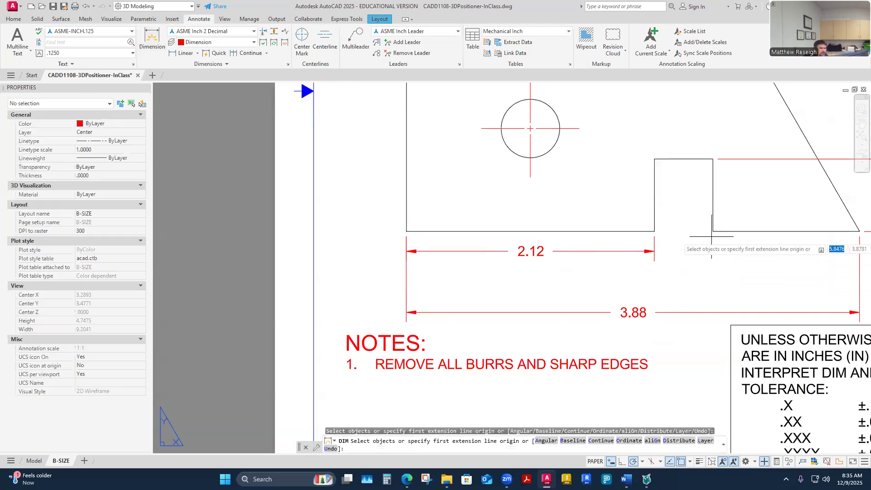
{"action": "left_click", "coordinate": [713, 231]}
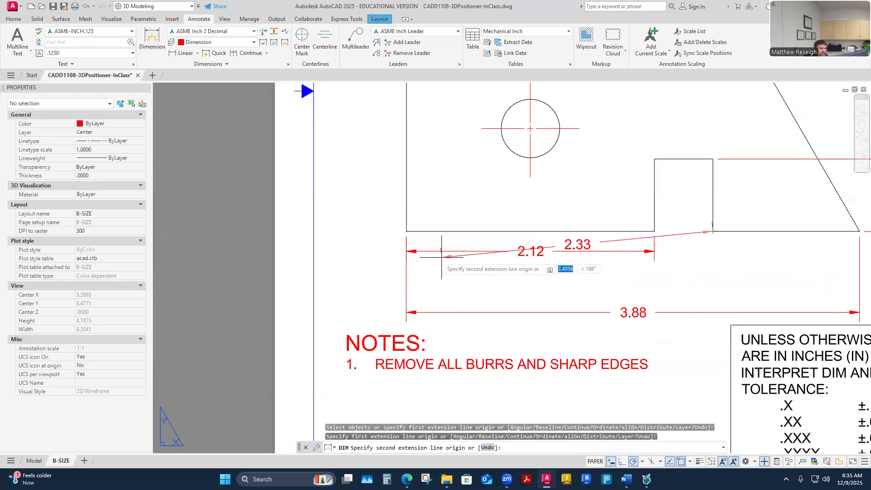
{"action": "left_click", "coordinate": [408, 232]}
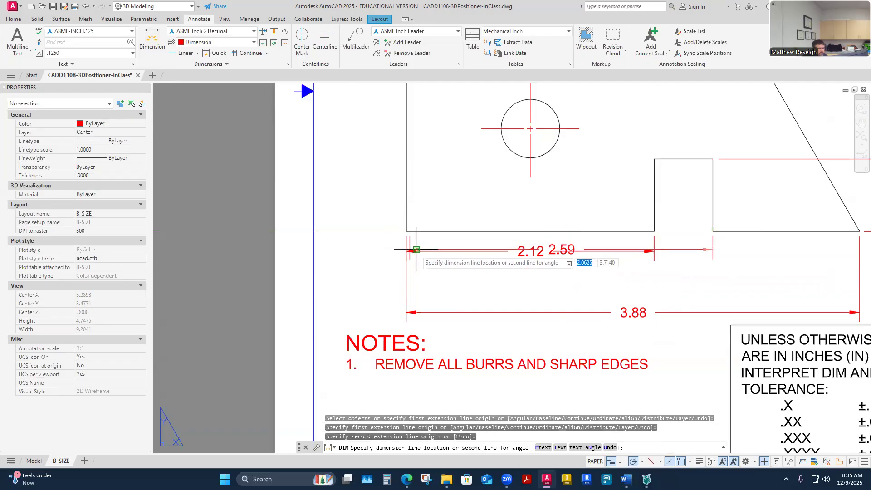
{"action": "key", "text": "Escape"}
Dimension the horizontal distance from the front view's lower-left corner to the notch's right edge, placing it between the 2.12 and 3.88 dimensions
{"action": "left_click", "coordinate": [152, 41]}
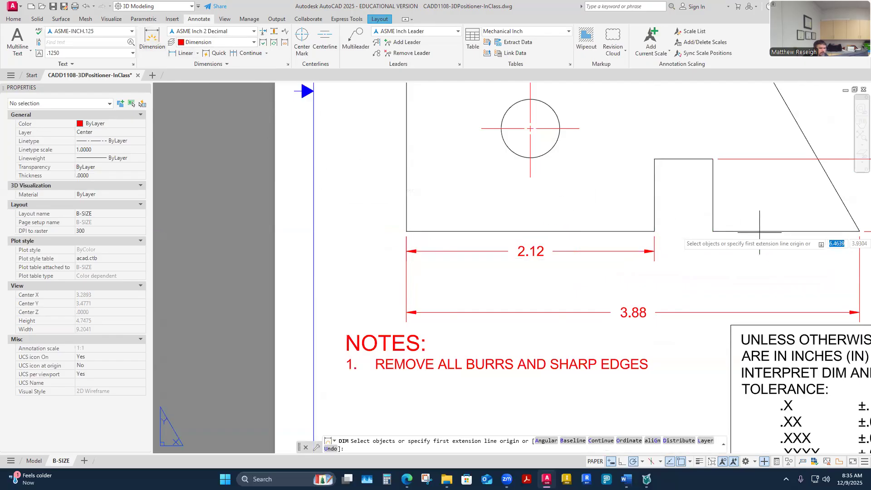
{"action": "left_click", "coordinate": [713, 231]}
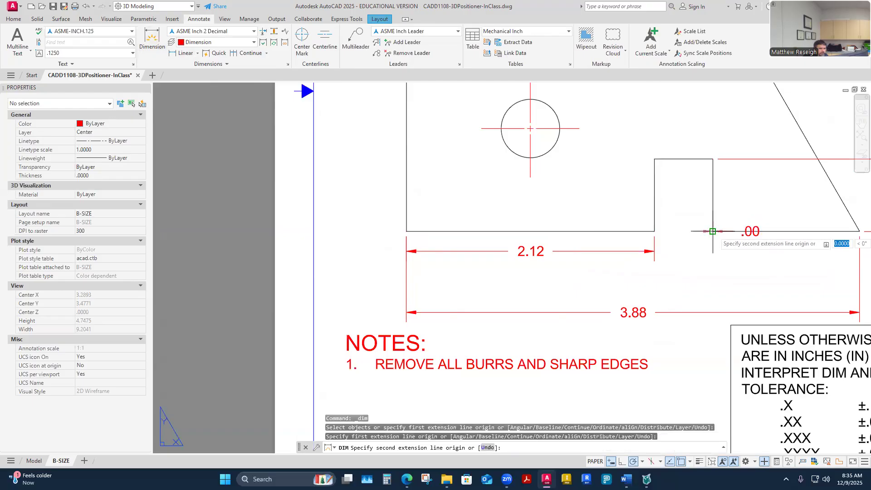
{"action": "left_click", "coordinate": [406, 232]}
{"action": "left_click", "coordinate": [442, 283]}
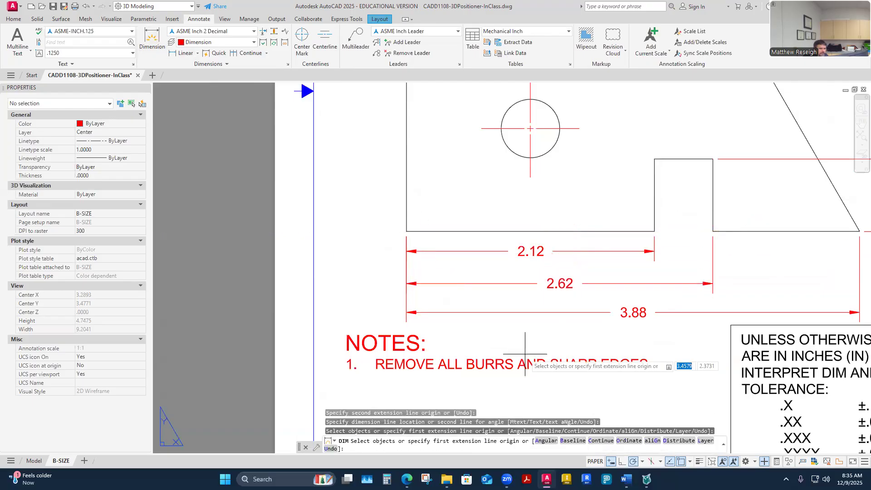
{"action": "key", "text": "Return"}
Try to reassociate the 2.62 dimension with the part's lower-left corner and the notch's lower-right corner
{"action": "scroll", "coordinate": [525, 354], "scroll_direction": "down", "scroll_amount": 5}
{"action": "scroll", "coordinate": [488, 308], "scroll_direction": "up", "scroll_amount": 8}
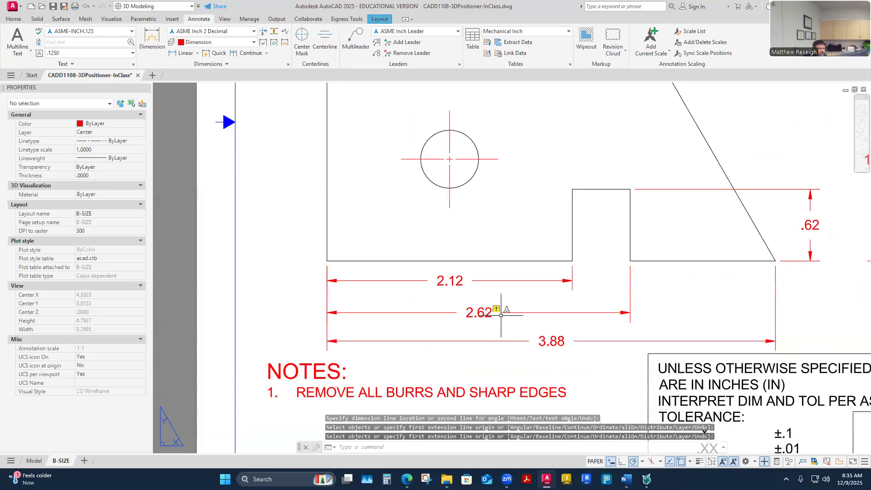
{"action": "left_click", "coordinate": [489, 306]}
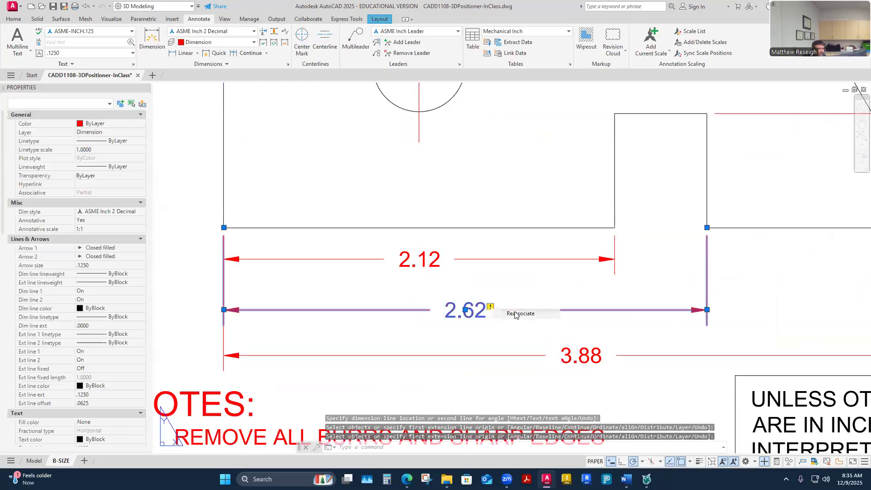
{"action": "left_click", "coordinate": [516, 314]}
{"action": "left_click", "coordinate": [707, 227]}
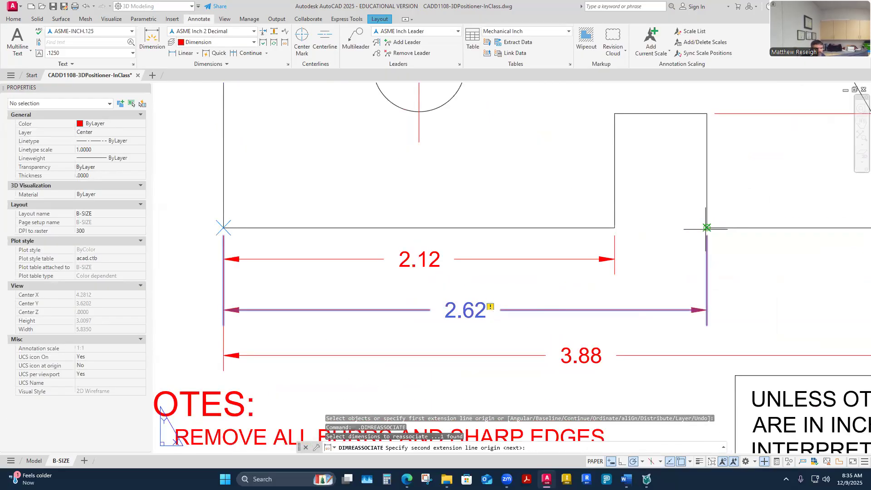
{"action": "left_click", "coordinate": [224, 228]}
{"action": "key", "text": "Escape"}
{"action": "scroll", "coordinate": [313, 295], "scroll_direction": "down", "scroll_amount": 6}
{"action": "scroll", "coordinate": [545, 243], "scroll_direction": "up", "scroll_amount": 2}
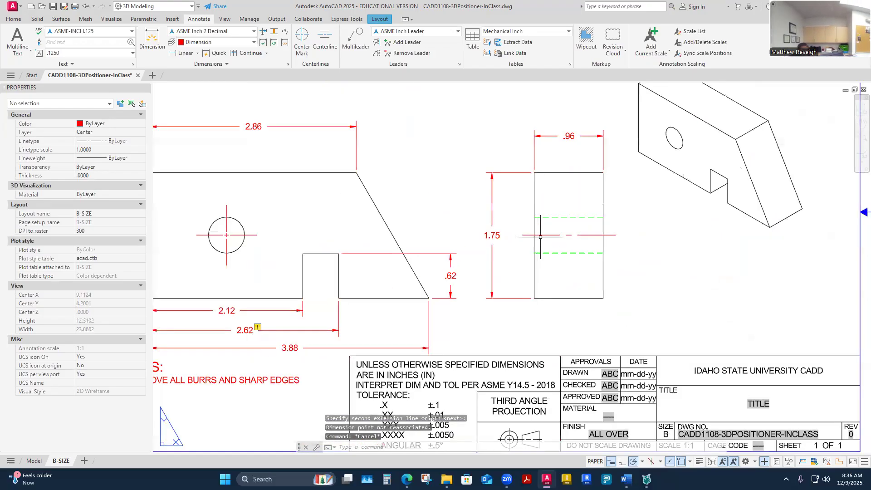
{"action": "scroll", "coordinate": [347, 268], "scroll_direction": "down", "scroll_amount": 2}
{"action": "scroll", "coordinate": [235, 243], "scroll_direction": "up", "scroll_amount": 2}
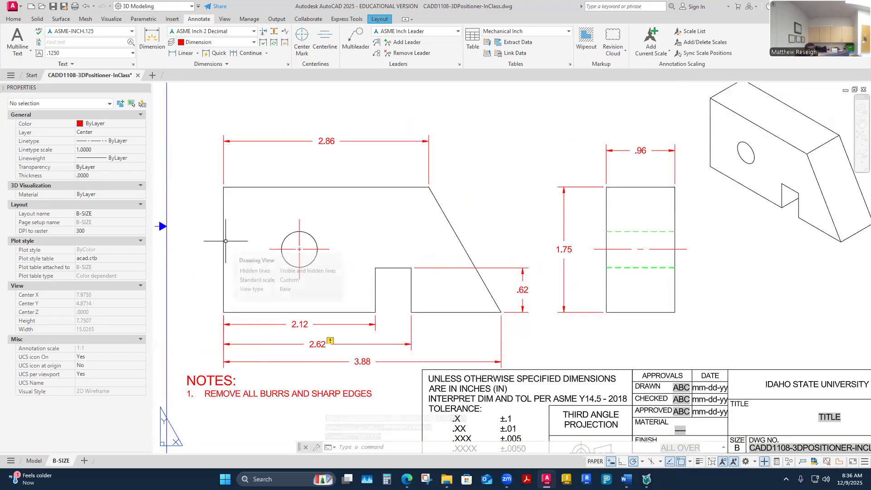
{"action": "scroll", "coordinate": [301, 259], "scroll_direction": "down", "scroll_amount": 3}
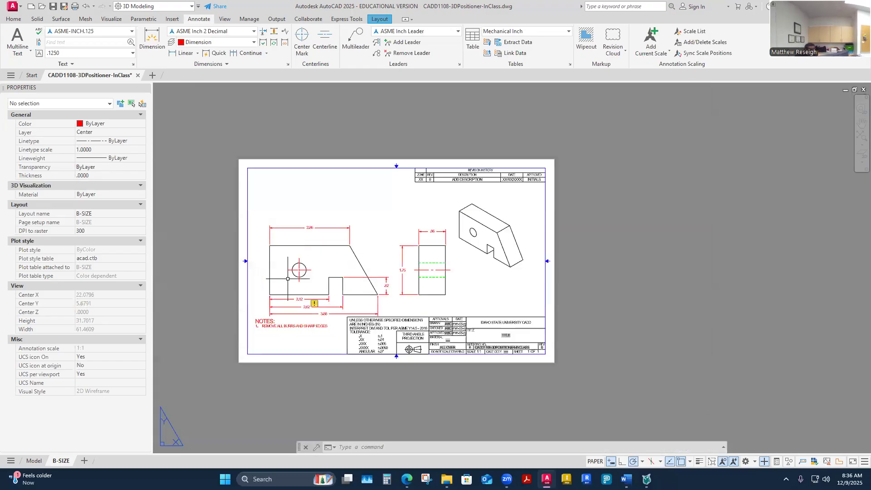
{"action": "scroll", "coordinate": [281, 277], "scroll_direction": "up", "scroll_amount": 3}
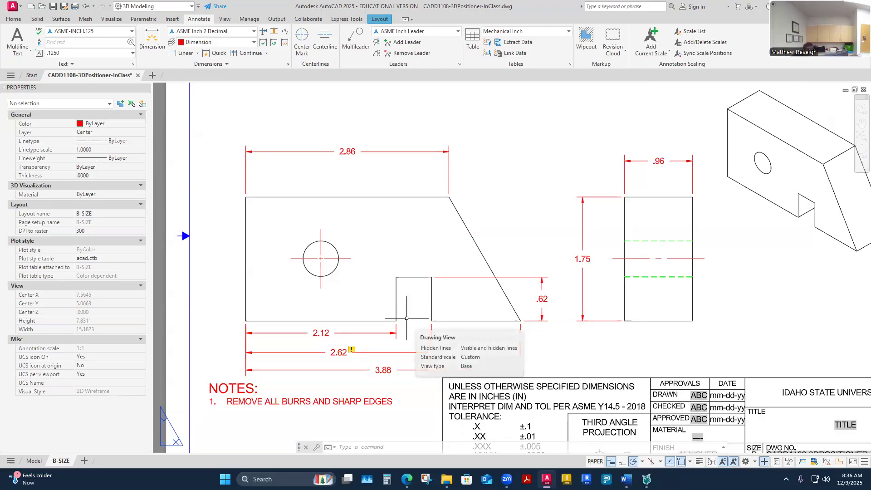
Move the side view horizontally about 0.69 in farther from the front view
{"action": "left_click", "coordinate": [654, 259]}
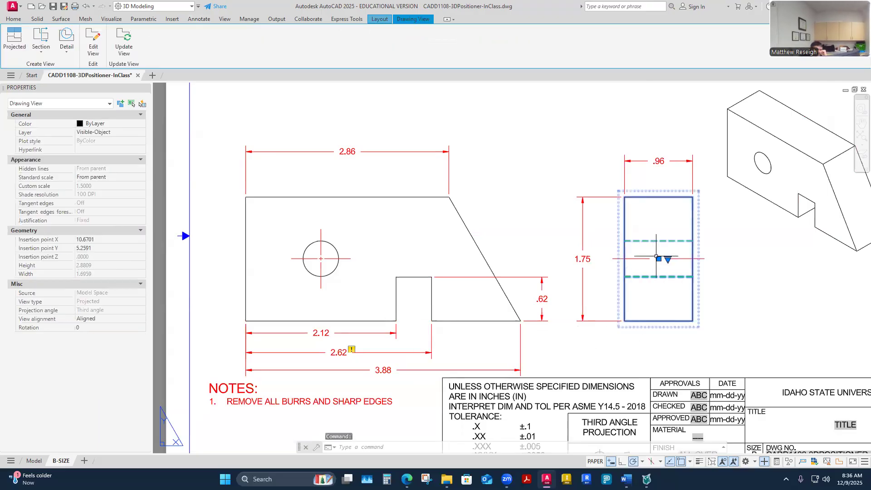
{"action": "left_click", "coordinate": [659, 259]}
{"action": "left_click", "coordinate": [692, 260]}
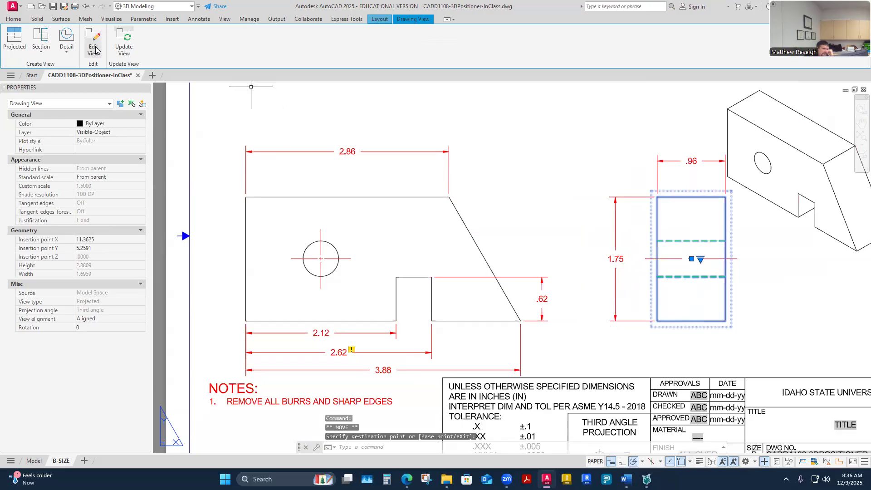
Add a diameter dimension to the front view's hole, placing its text above the part's top edge
{"action": "left_click", "coordinate": [199, 18]}
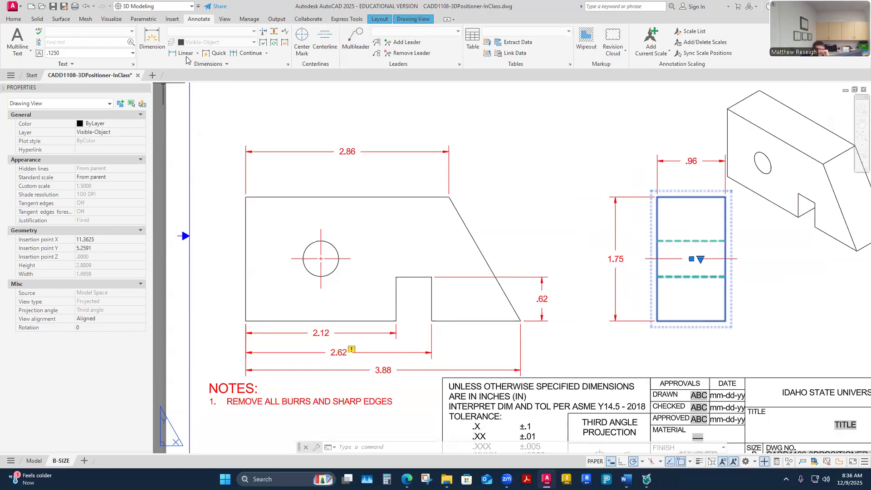
{"action": "left_click", "coordinate": [199, 54]}
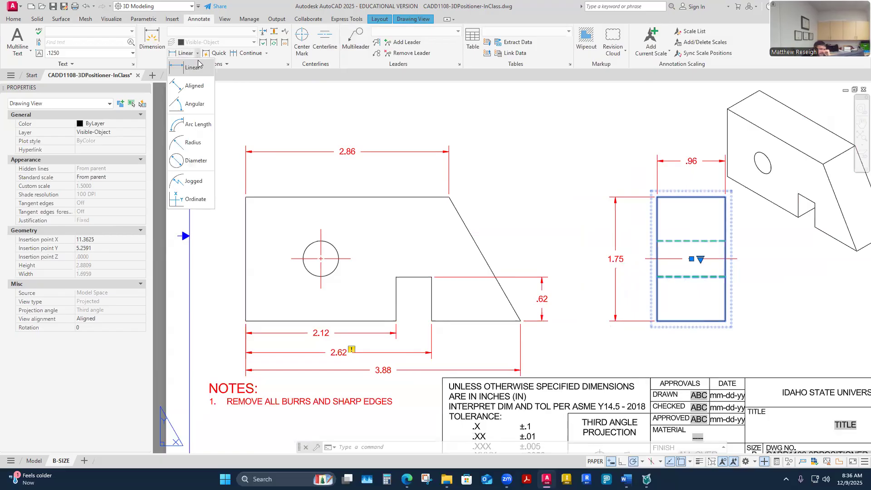
{"action": "left_click", "coordinate": [196, 159]}
{"action": "left_click", "coordinate": [328, 244]}
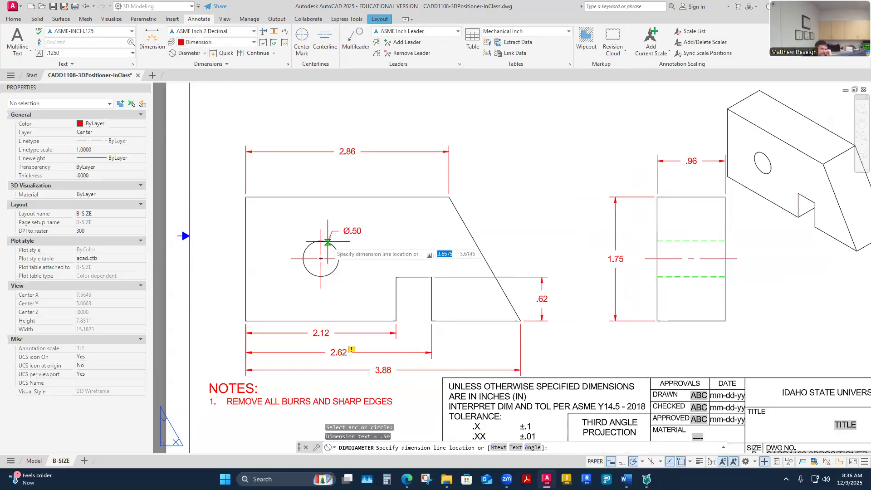
{"action": "left_click", "coordinate": [360, 180]}
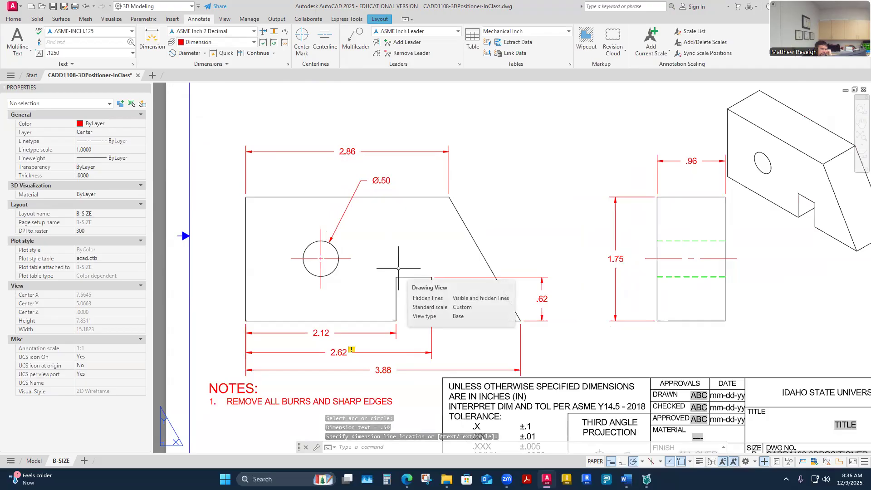
Move the 2.12 dimension down, just above the 2.62 dimension
{"action": "scroll", "coordinate": [334, 307], "scroll_direction": "down", "scroll_amount": 2}
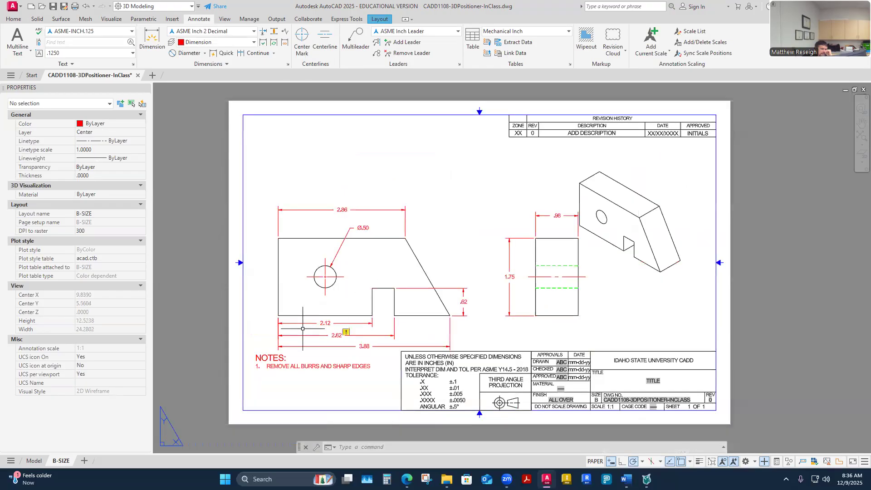
{"action": "scroll", "coordinate": [295, 332], "scroll_direction": "up", "scroll_amount": 4}
{"action": "left_click", "coordinate": [368, 310]}
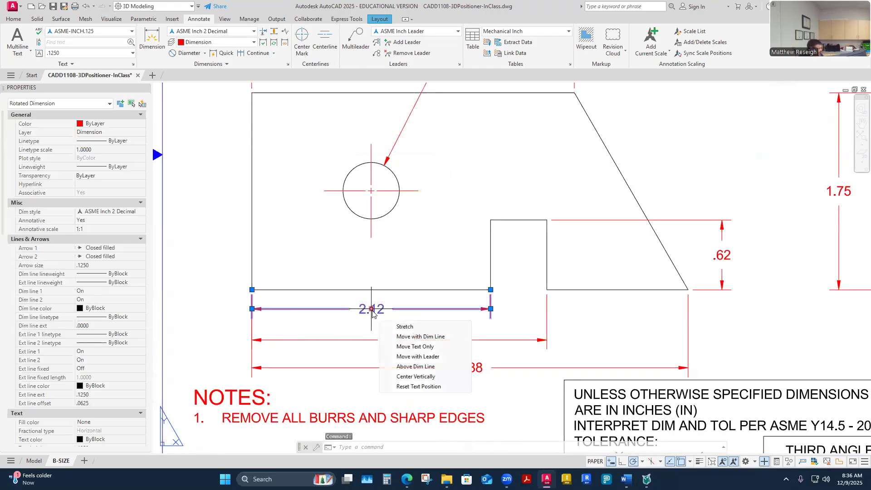
{"action": "left_click", "coordinate": [371, 308]}
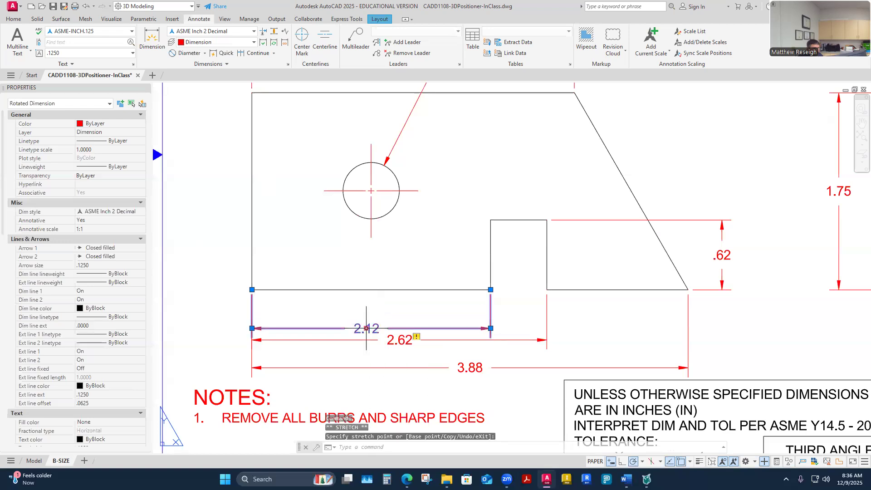
Dimension the horizontal distance from the front view's lower-left corner to the hole's center, placing it between the part and the 2.12 dimension
{"action": "left_click", "coordinate": [152, 40]}
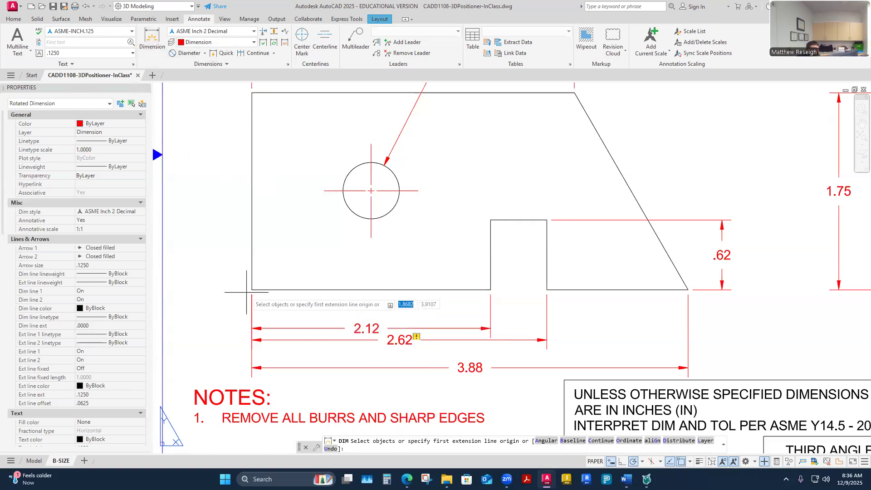
{"action": "left_click", "coordinate": [252, 290]}
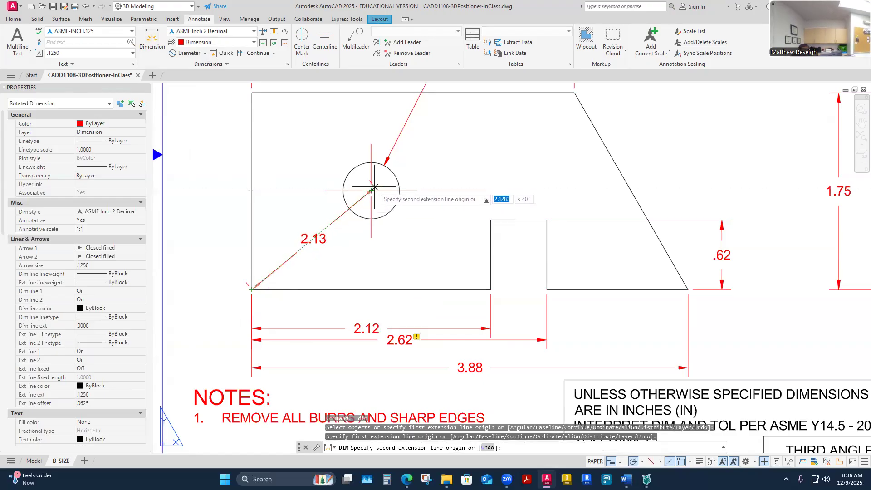
{"action": "scroll", "coordinate": [374, 188], "scroll_direction": "up", "scroll_amount": 2}
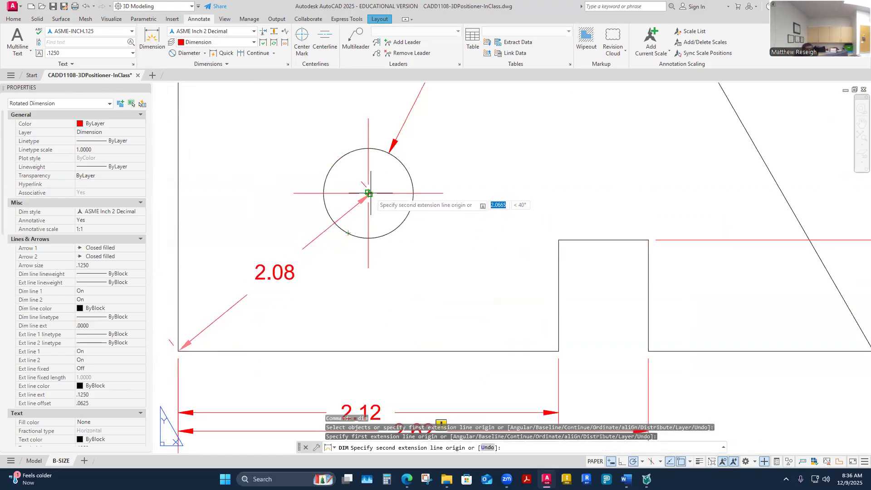
{"action": "scroll", "coordinate": [369, 193], "scroll_direction": "up", "scroll_amount": 5}
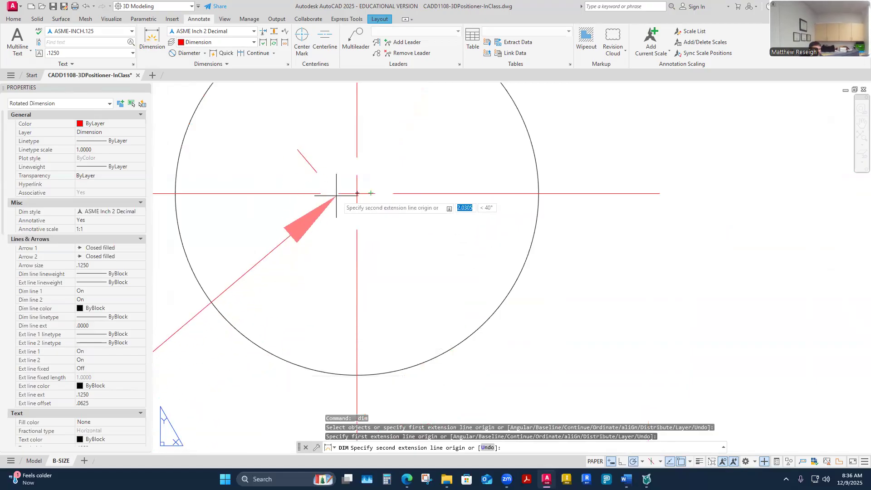
{"action": "left_click", "coordinate": [358, 193]}
{"action": "scroll", "coordinate": [357, 195], "scroll_direction": "down", "scroll_amount": 10}
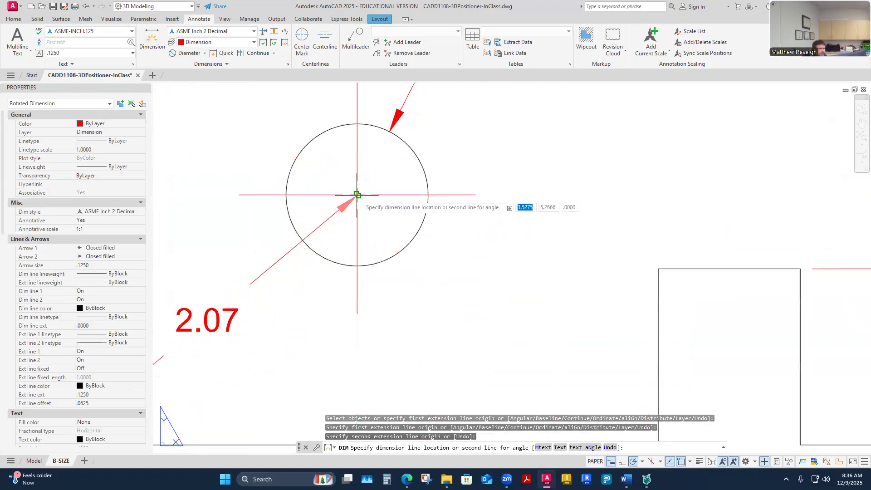
{"action": "scroll", "coordinate": [322, 264], "scroll_direction": "up", "scroll_amount": 6}
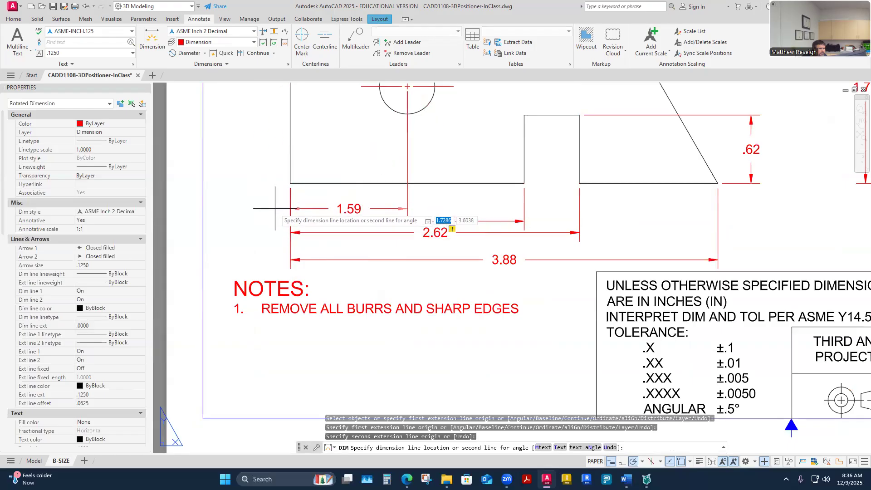
{"action": "left_click", "coordinate": [309, 221]}
{"action": "scroll", "coordinate": [362, 275], "scroll_direction": "up", "scroll_amount": 2}
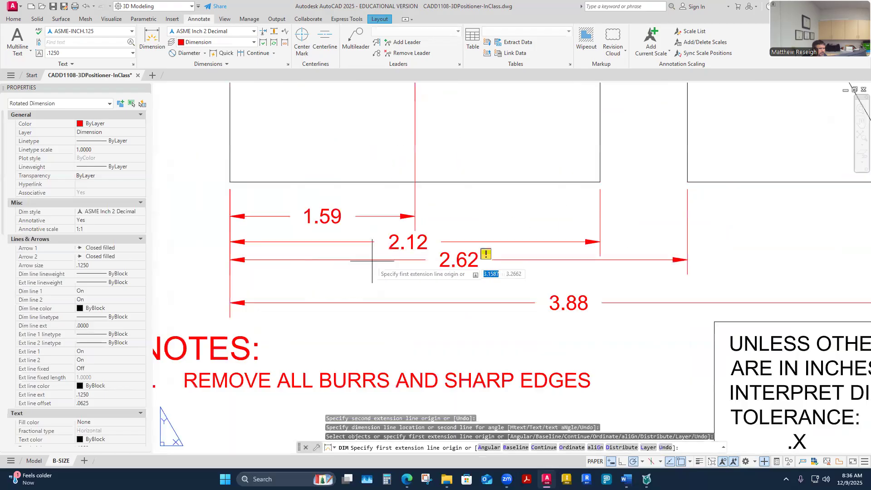
{"action": "scroll", "coordinate": [420, 176], "scroll_direction": "down", "scroll_amount": 2}
{"action": "key", "text": "Escape"}
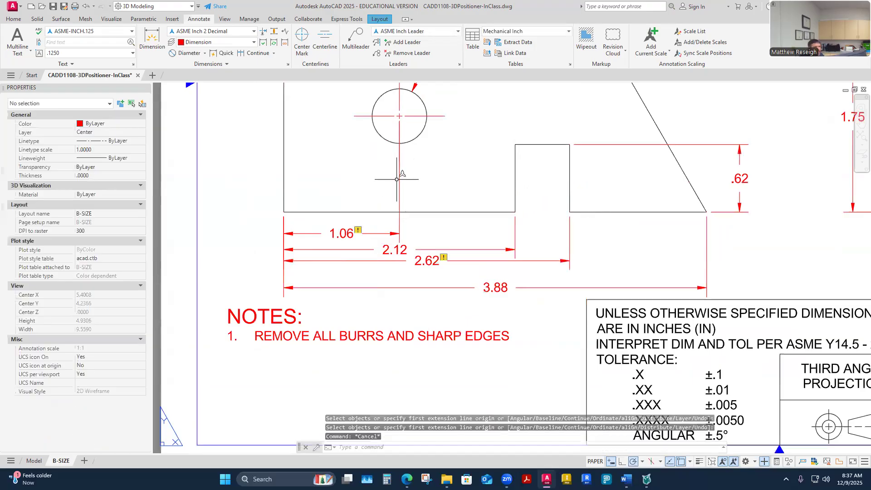
{"action": "left_click", "coordinate": [399, 182]}
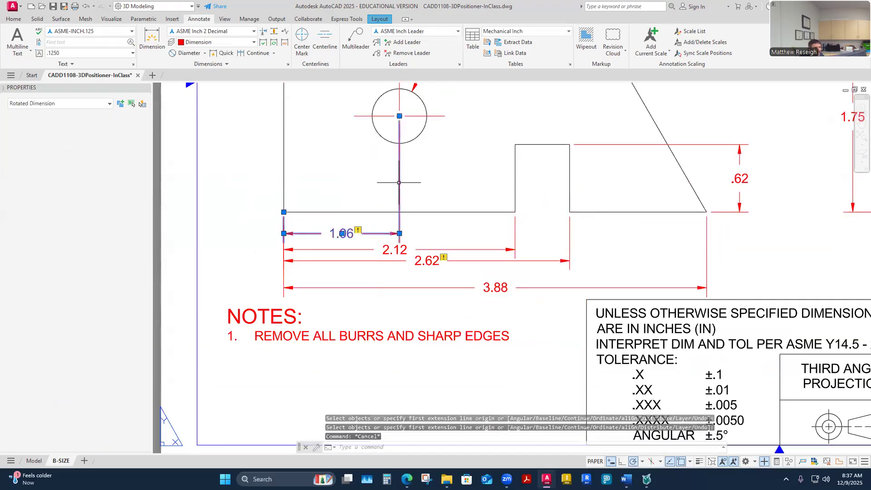
{"action": "left_click", "coordinate": [400, 116]}
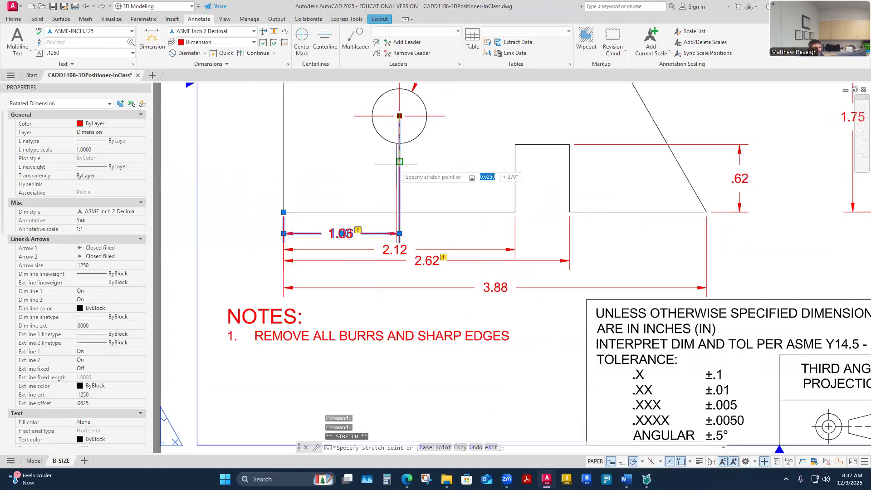
{"action": "key", "text": "Escape"}
{"action": "key", "text": "Escape"}
Extend the lower leg of the front view hole's center mark down to the part's bottom edge
{"action": "left_click", "coordinate": [417, 116]}
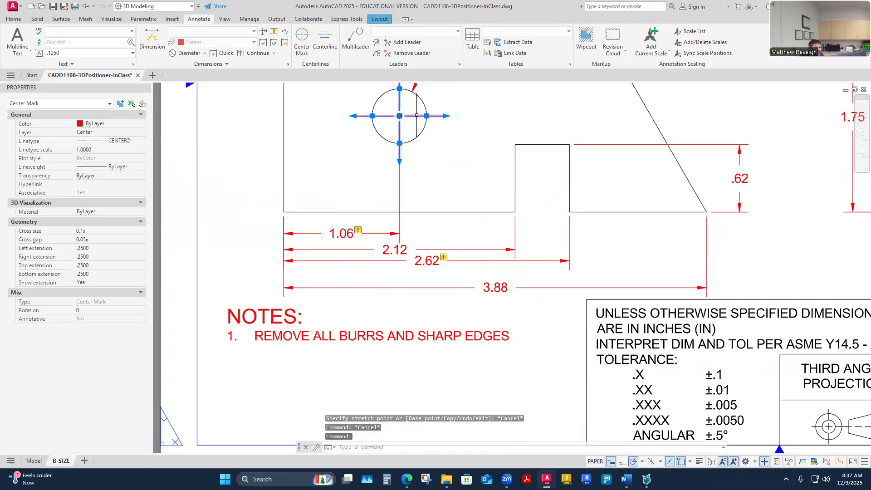
{"action": "left_click", "coordinate": [399, 142]}
{"action": "key", "text": "Escape"}
{"action": "key", "text": "Escape"}
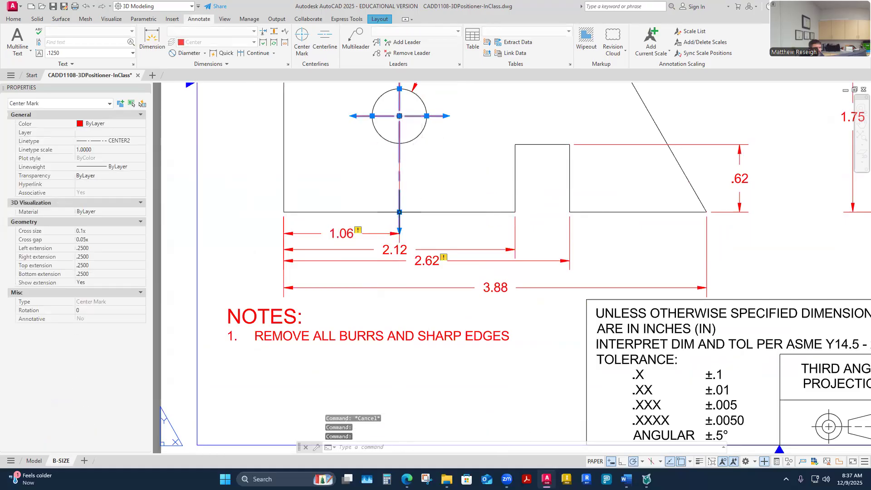
Move the hole-side extension origin of the 1.06 dimension from the hole's center to the centerline's intersection with the bottom edge
{"action": "left_click", "coordinate": [363, 234]}
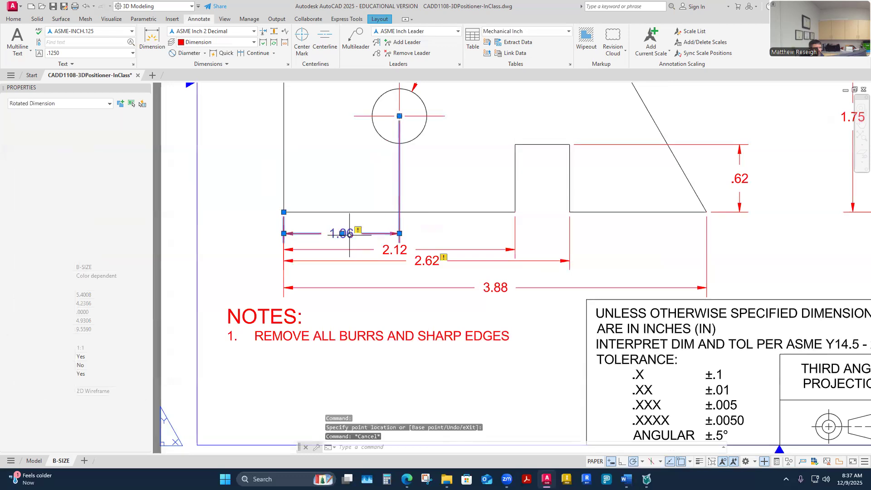
{"action": "left_click", "coordinate": [400, 116]}
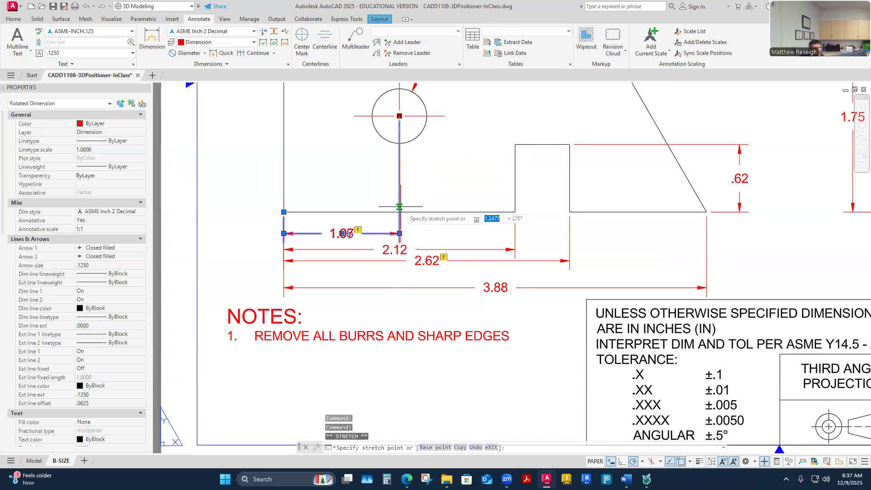
{"action": "key", "text": "Escape"}
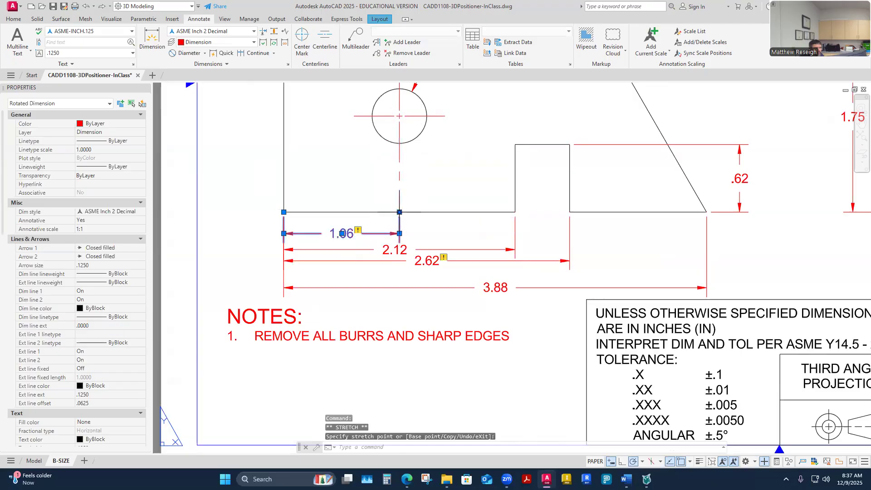
{"action": "key", "text": "Escape"}
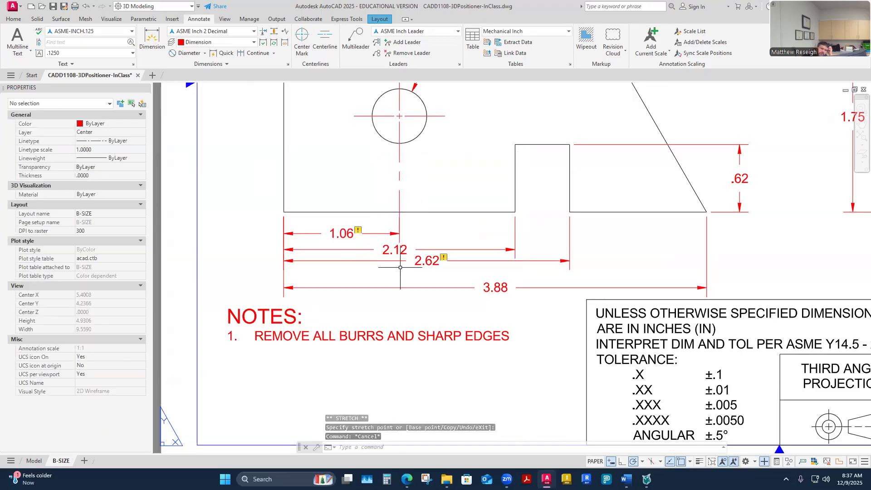
Reposition the lower grip of the hole's center mark precisely on the part's bottom edge
{"action": "scroll", "coordinate": [398, 194], "scroll_direction": "up", "scroll_amount": 2}
{"action": "left_click", "coordinate": [401, 168]}
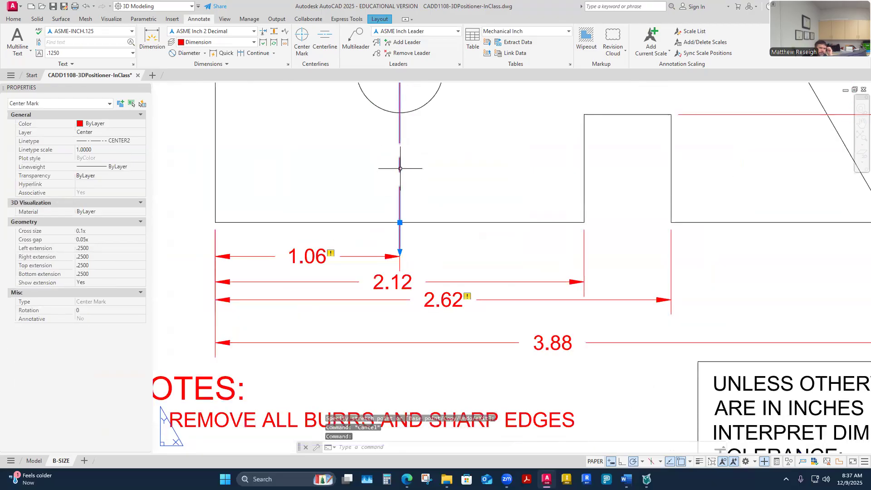
{"action": "scroll", "coordinate": [395, 215], "scroll_direction": "up", "scroll_amount": 4}
{"action": "left_click", "coordinate": [407, 229]}
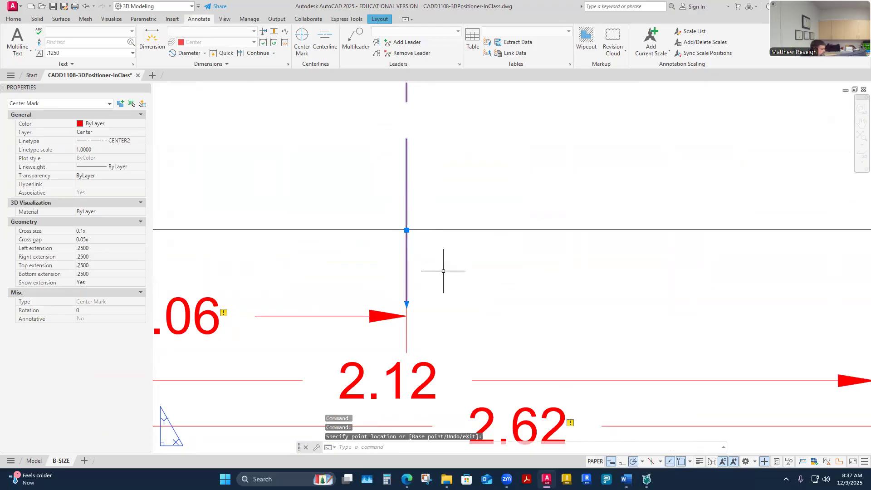
{"action": "key", "text": "Escape"}
{"action": "key", "text": "Escape"}
Try moving the hole-side extension origin of the 1.06 dimension to a point below the bottom edge, off the centerline
{"action": "left_click", "coordinate": [361, 316]}
{"action": "scroll", "coordinate": [385, 286], "scroll_direction": "down", "scroll_amount": 3}
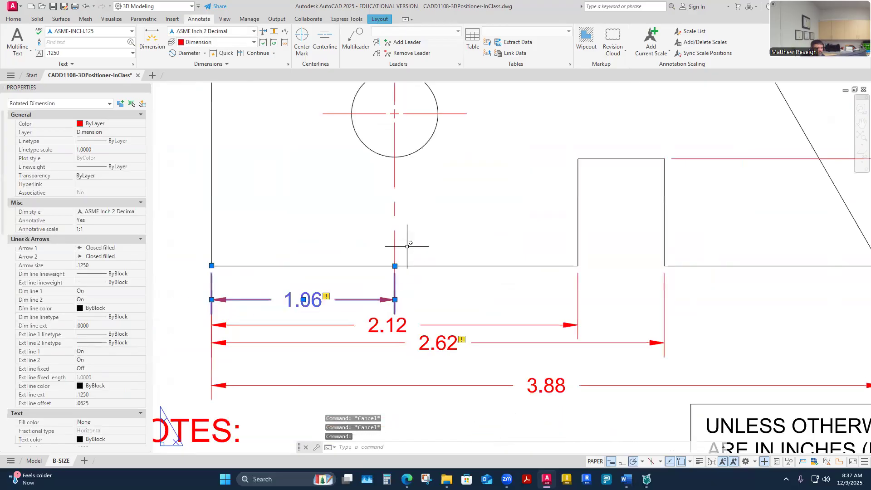
{"action": "left_click", "coordinate": [395, 266]}
{"action": "left_click", "coordinate": [406, 298]}
{"action": "key", "text": "Escape"}
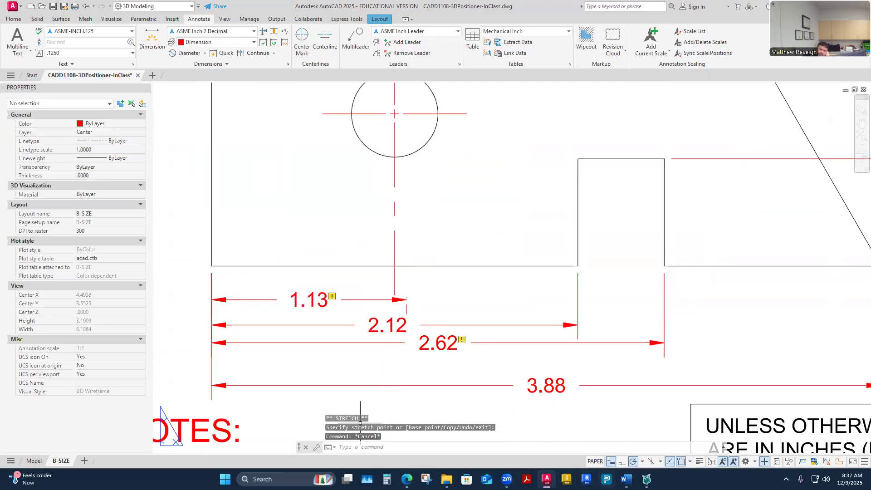
{"action": "mouse_move", "coordinate": [447, 479]}
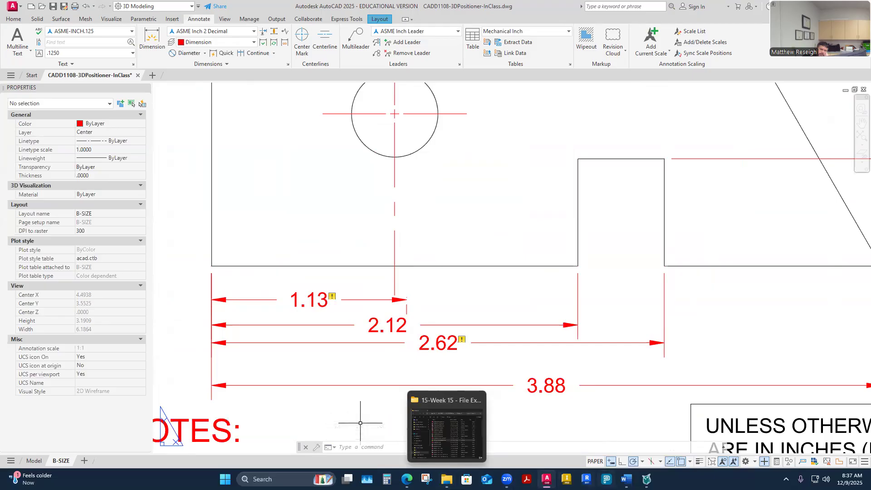
{"action": "left_click", "coordinate": [626, 479]}
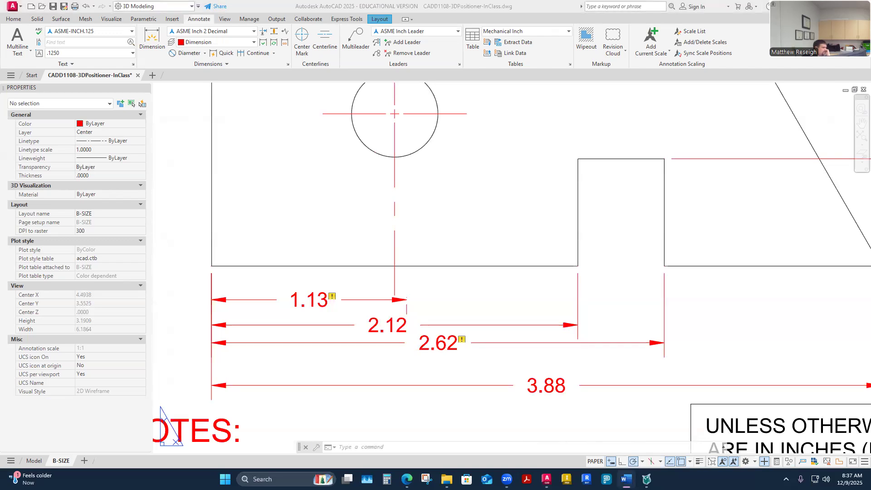
Snap the hole location dimension's extension origin back onto the intersection of the hole's centerline and the front view's bottom edge
{"action": "scroll", "coordinate": [345, 287], "scroll_direction": "up", "scroll_amount": 2}
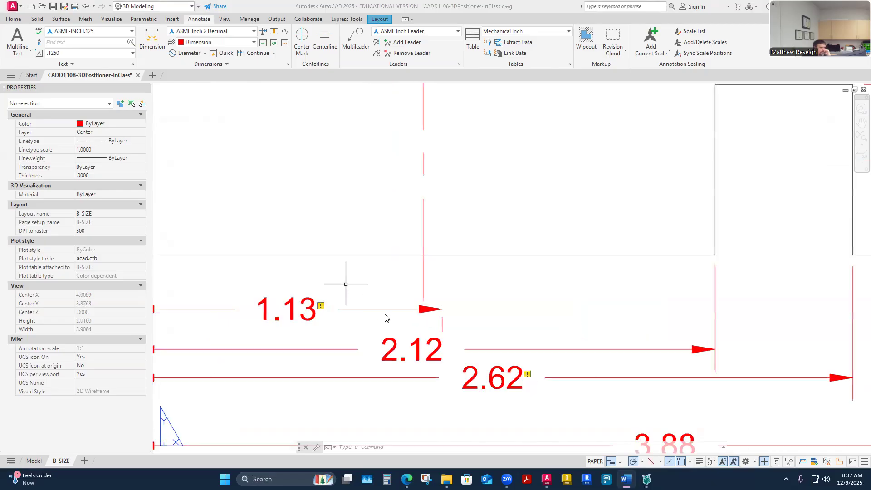
{"action": "left_click", "coordinate": [325, 310]}
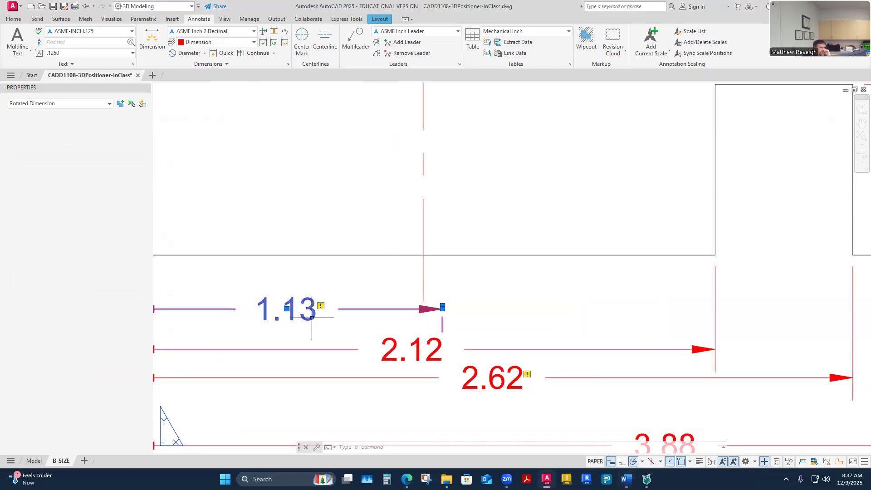
{"action": "left_click", "coordinate": [442, 308]}
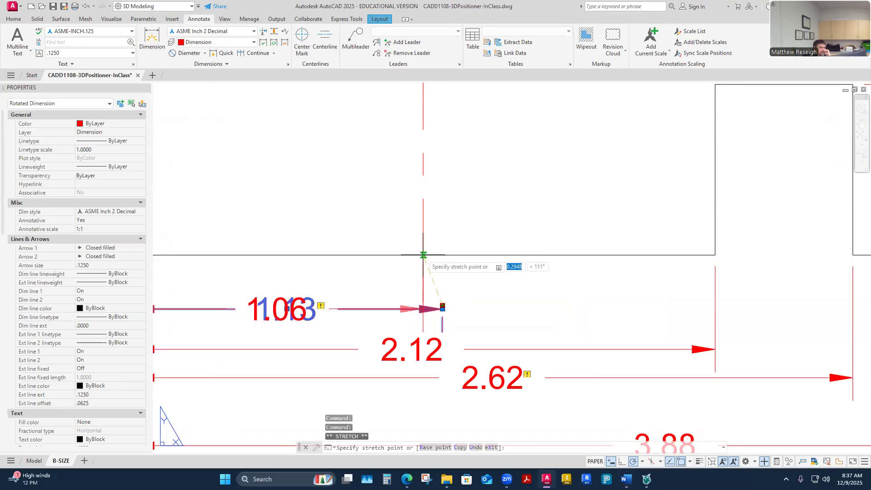
{"action": "left_click", "coordinate": [472, 291]}
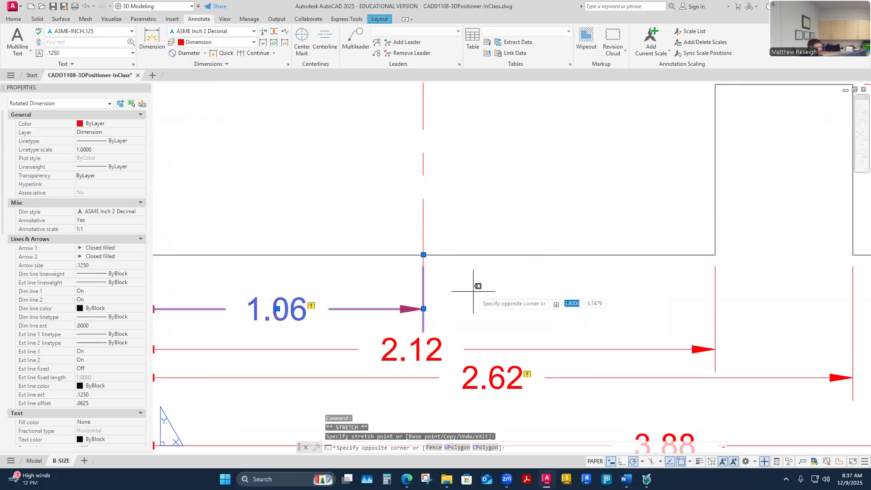
{"action": "key", "text": "Escape"}
{"action": "key", "text": "Escape"}
{"action": "key", "text": "Escape"}
Reassociate the hole's horizontal location dimension with the front view's lower-left corner and the centerline's intersection with the bottom edge
{"action": "scroll", "coordinate": [476, 288], "scroll_direction": "down", "scroll_amount": 9}
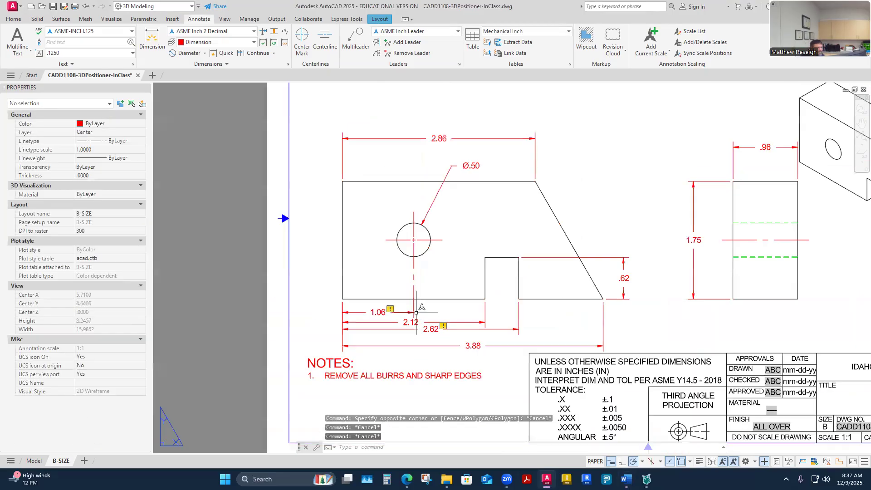
{"action": "scroll", "coordinate": [372, 330], "scroll_direction": "up", "scroll_amount": 7}
{"action": "left_click", "coordinate": [408, 283]}
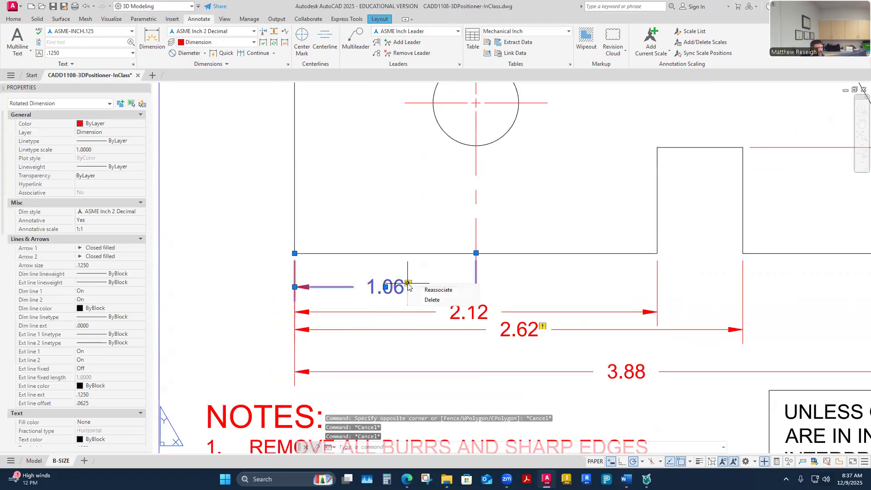
{"action": "left_click", "coordinate": [427, 291]}
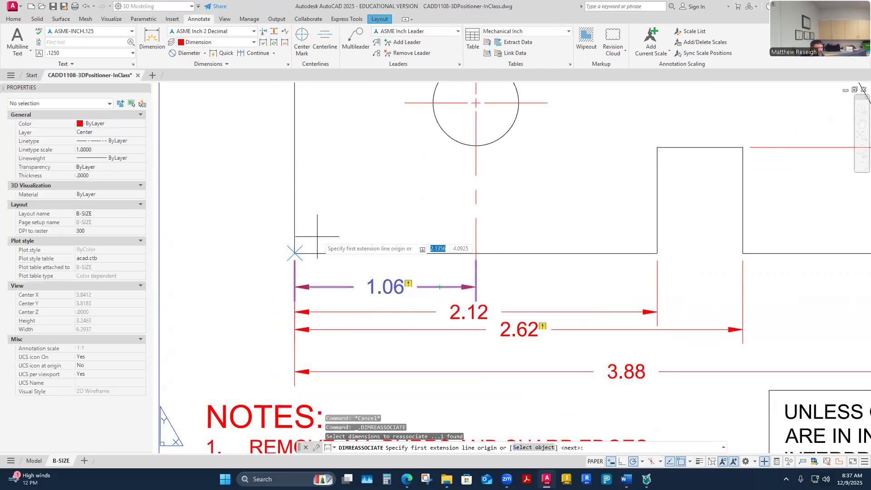
{"action": "left_click", "coordinate": [295, 253]}
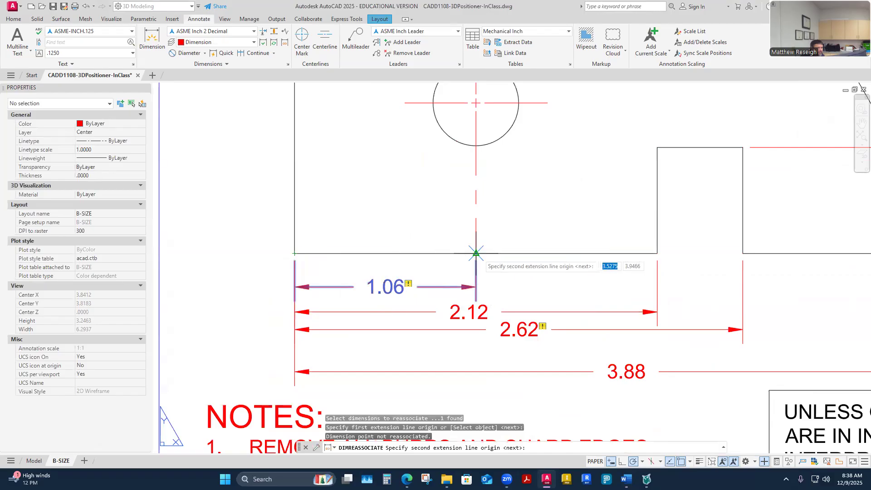
{"action": "left_click", "coordinate": [476, 253]}
Examine the front view's dimensions and the hole's center mark for what still needs dimensioning
{"action": "scroll", "coordinate": [559, 294], "scroll_direction": "down", "scroll_amount": 5}
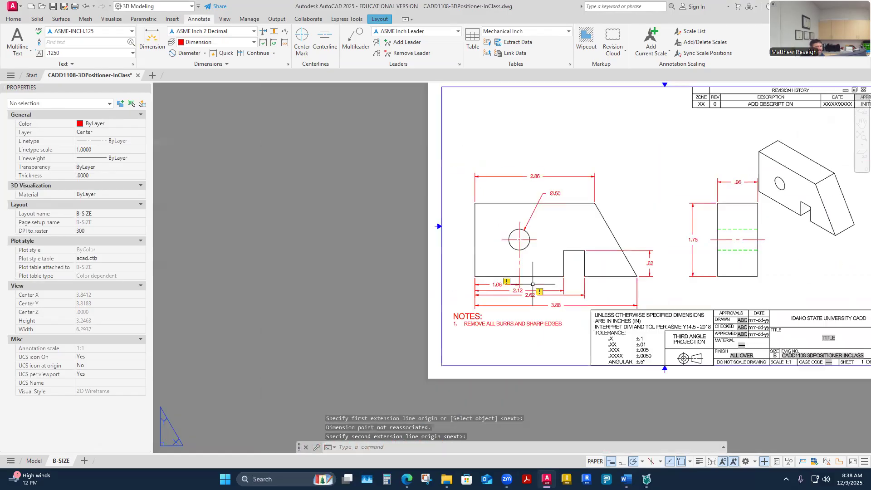
{"action": "scroll", "coordinate": [659, 288], "scroll_direction": "up", "scroll_amount": 4}
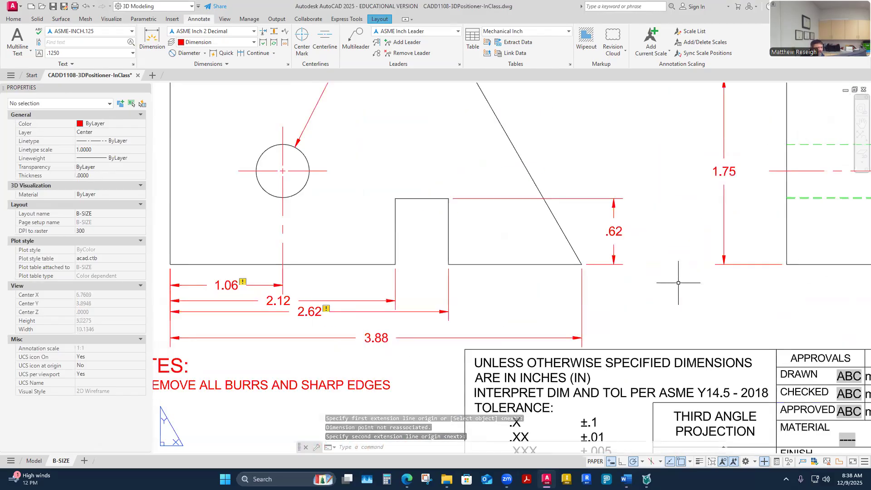
{"action": "scroll", "coordinate": [678, 283], "scroll_direction": "down", "scroll_amount": 4}
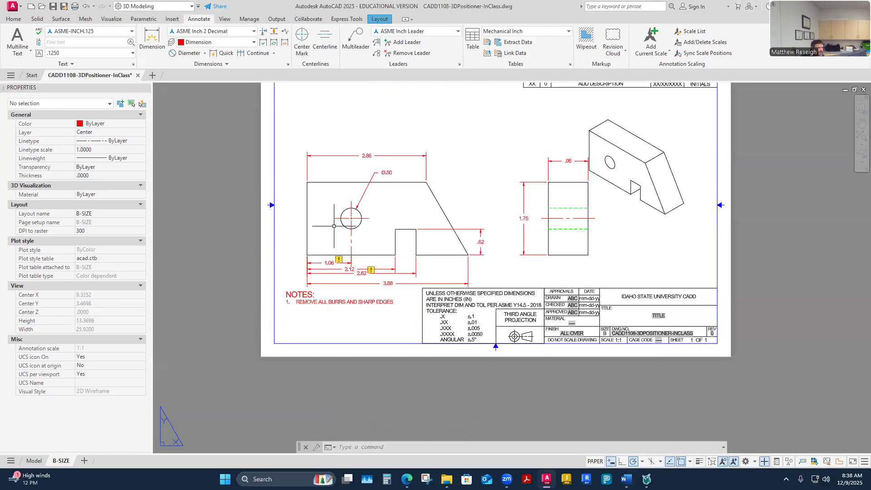
{"action": "scroll", "coordinate": [306, 218], "scroll_direction": "up", "scroll_amount": 3}
{"action": "scroll", "coordinate": [428, 224], "scroll_direction": "up", "scroll_amount": 2}
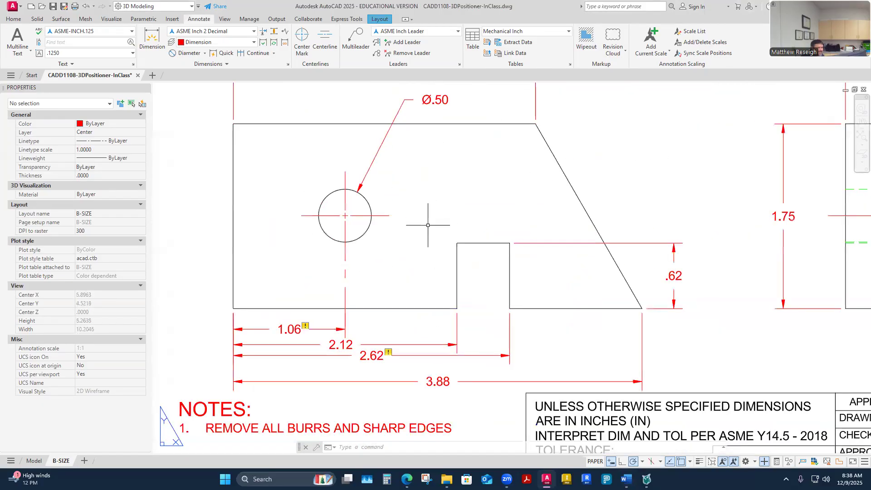
{"action": "left_click", "coordinate": [385, 216]}
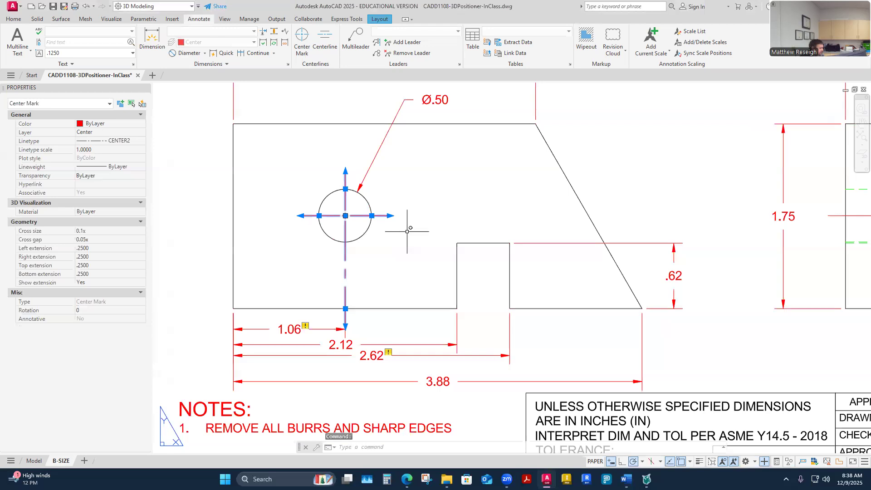
{"action": "key", "text": "Escape"}
Move the side view's overall height dimension farther from the view, with its text raised above the hole's centerline
{"action": "scroll", "coordinate": [407, 232], "scroll_direction": "down", "scroll_amount": 5}
{"action": "scroll", "coordinate": [519, 233], "scroll_direction": "up", "scroll_amount": 4}
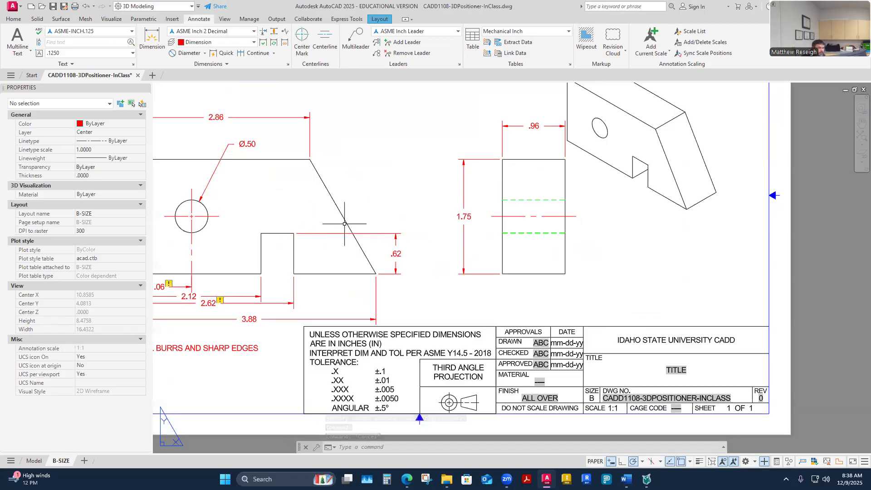
{"action": "scroll", "coordinate": [497, 226], "scroll_direction": "up", "scroll_amount": 2}
{"action": "left_click", "coordinate": [452, 214]}
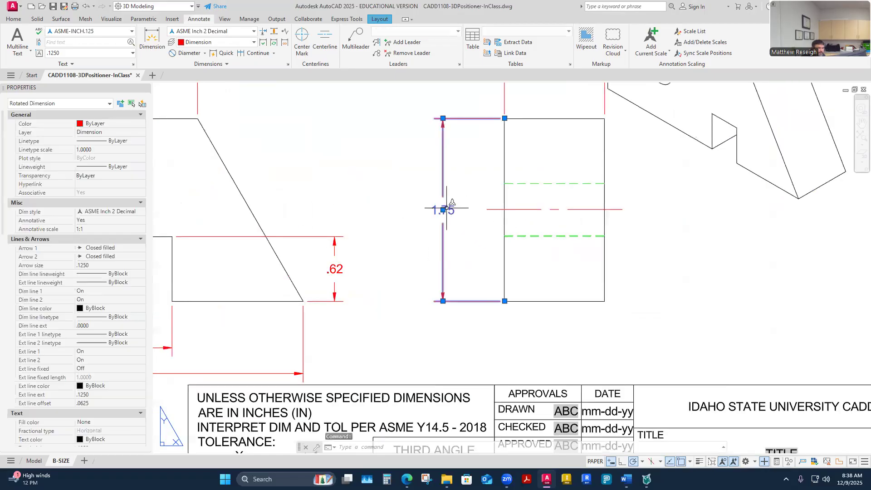
{"action": "left_click", "coordinate": [443, 210]}
{"action": "key", "text": "Escape"}
{"action": "key", "text": "Escape"}
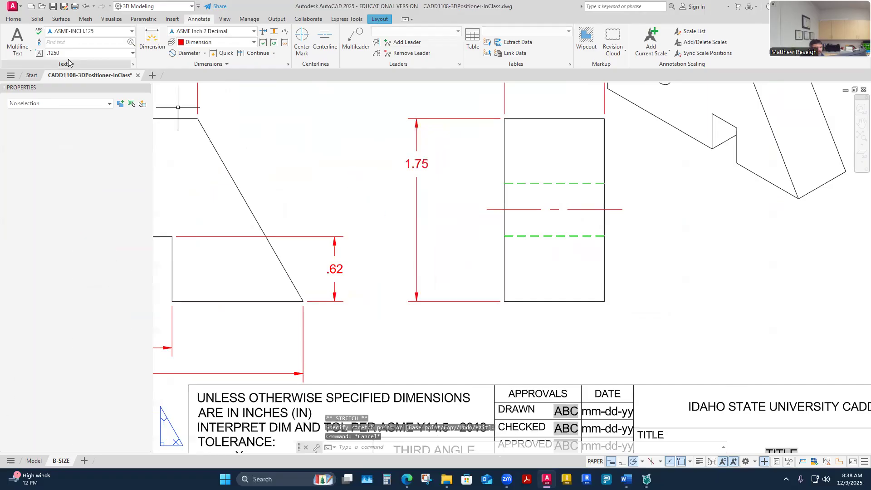
Dimension the vertical distance from the side view's lower-left corner to the hole's centerline, placing the dimension line .375 from the view
{"action": "left_click", "coordinate": [152, 37]}
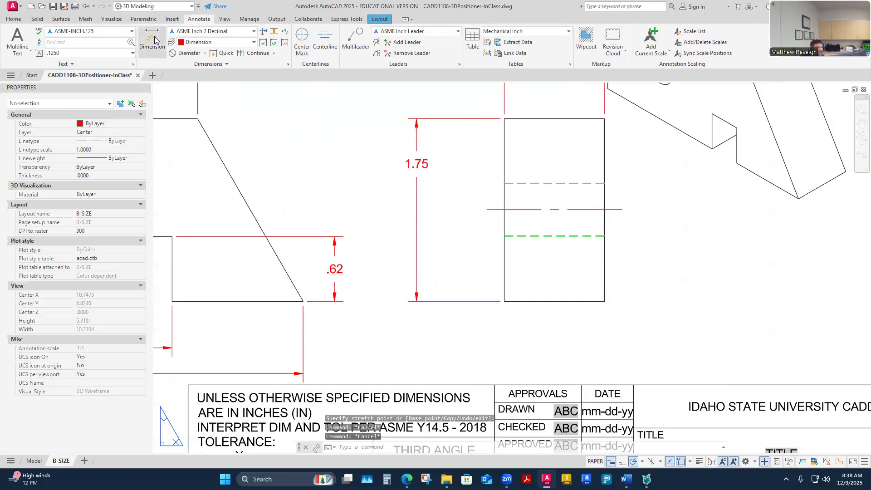
{"action": "left_click", "coordinate": [505, 300]}
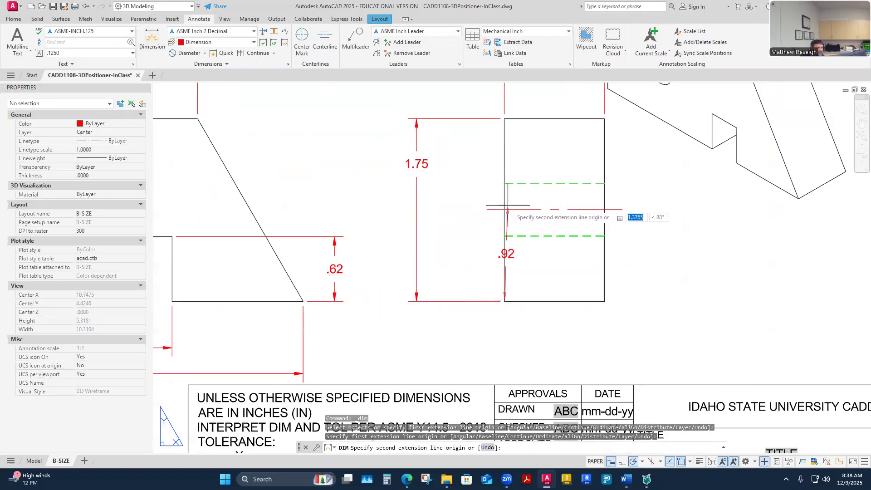
{"action": "scroll", "coordinate": [501, 209], "scroll_direction": "up", "scroll_amount": 3}
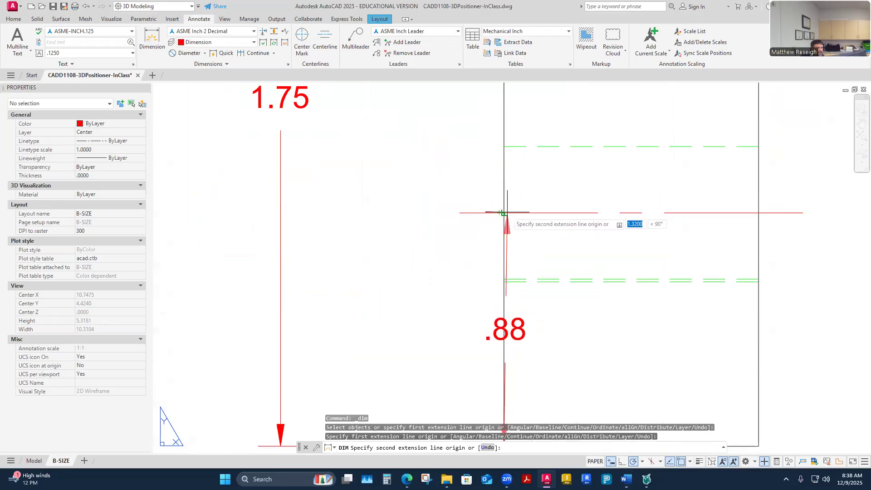
{"action": "scroll", "coordinate": [505, 210], "scroll_direction": "up", "scroll_amount": 2}
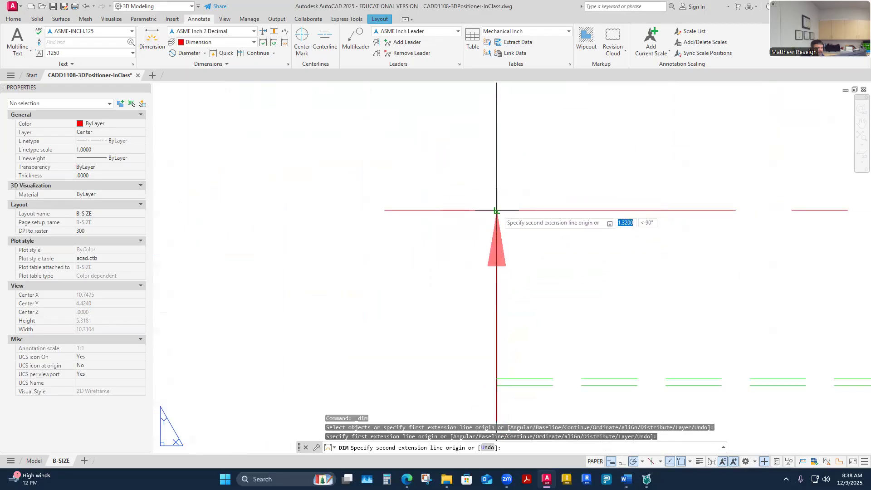
{"action": "left_click", "coordinate": [496, 203]}
{"action": "scroll", "coordinate": [495, 213], "scroll_direction": "down", "scroll_amount": 5}
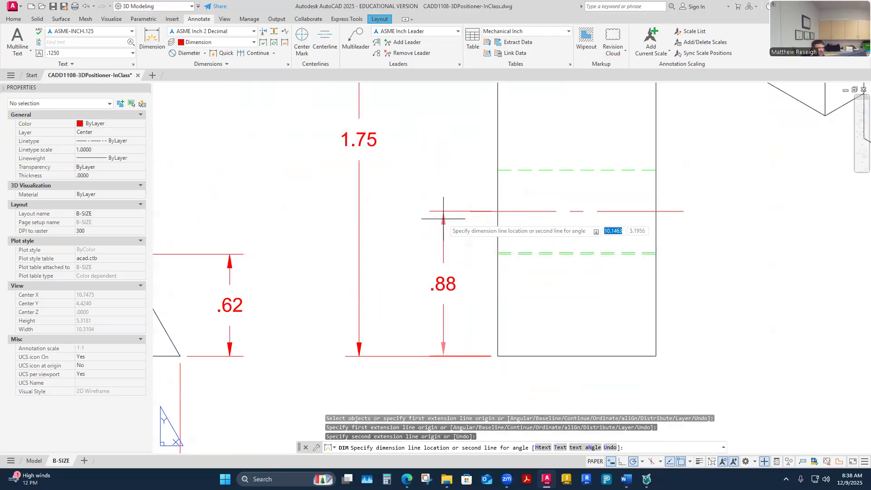
{"action": "type", "text": ".375"}
{"action": "key", "text": "Return"}
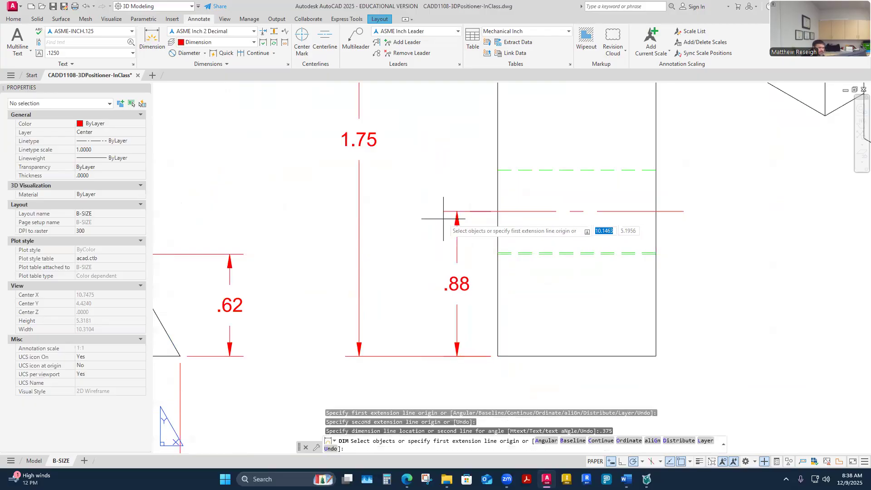
{"action": "key", "text": "Return"}
{"action": "key", "text": "Escape"}
{"action": "key", "text": "Escape"}
{"action": "scroll", "coordinate": [474, 236], "scroll_direction": "down", "scroll_amount": 10}
{"action": "scroll", "coordinate": [401, 235], "scroll_direction": "up", "scroll_amount": 4}
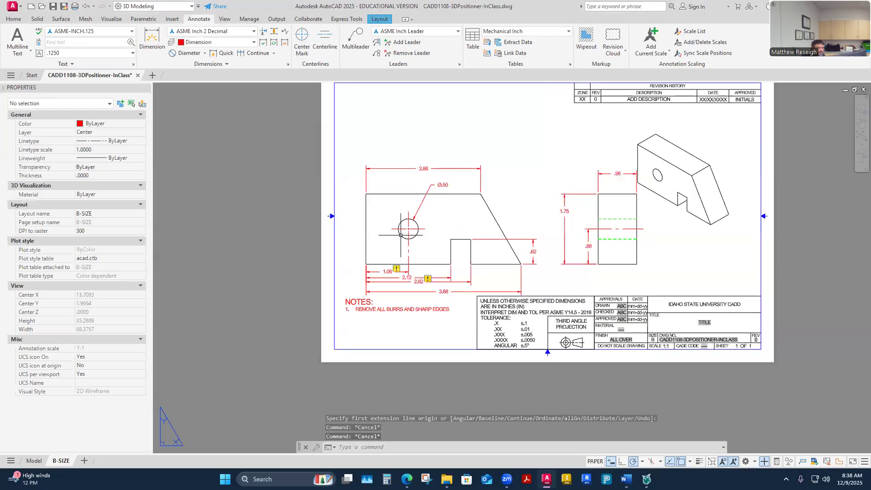
Space the side view's overall height dimension .25 from the hole's vertical location dimension
{"action": "scroll", "coordinate": [575, 260], "scroll_direction": "up", "scroll_amount": 2}
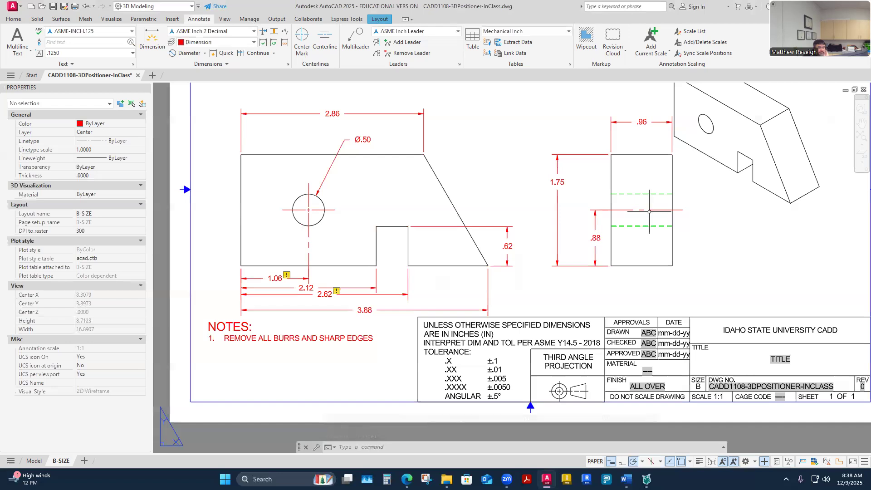
{"action": "scroll", "coordinate": [654, 212], "scroll_direction": "up", "scroll_amount": 2}
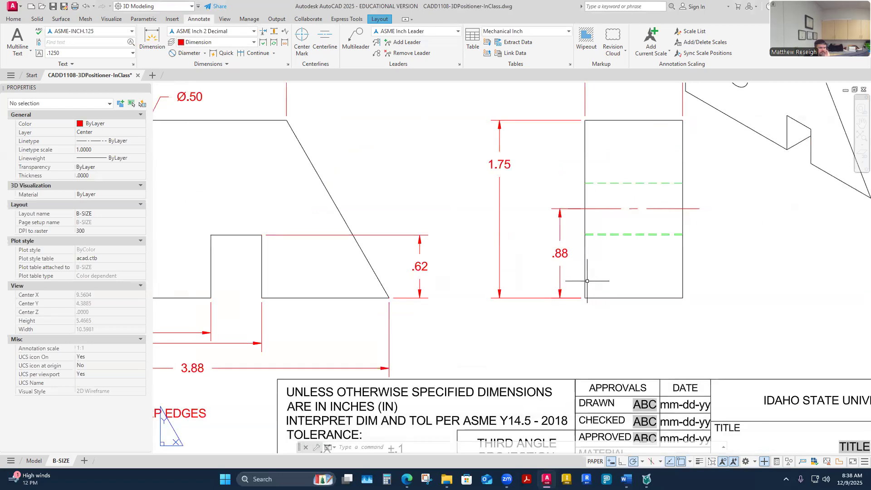
{"action": "scroll", "coordinate": [540, 277], "scroll_direction": "down", "scroll_amount": 4}
{"action": "scroll", "coordinate": [637, 217], "scroll_direction": "up", "scroll_amount": 2}
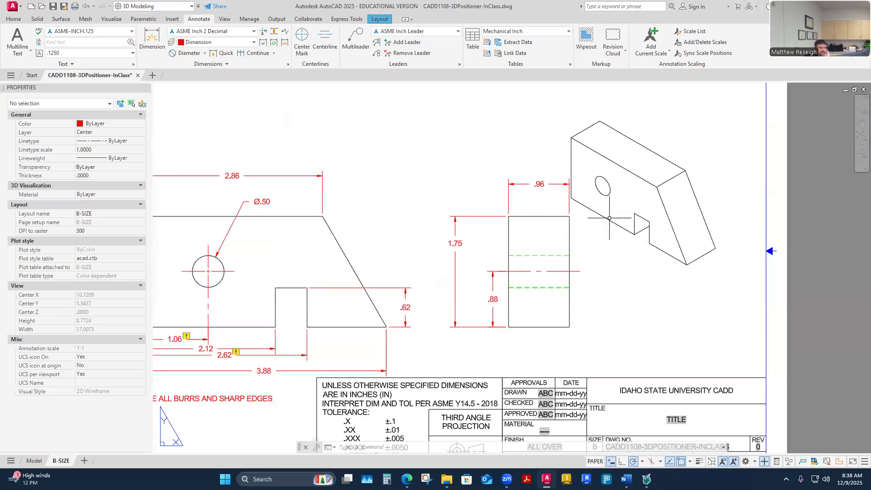
{"action": "left_click", "coordinate": [274, 31]}
{"action": "left_click", "coordinate": [493, 310]}
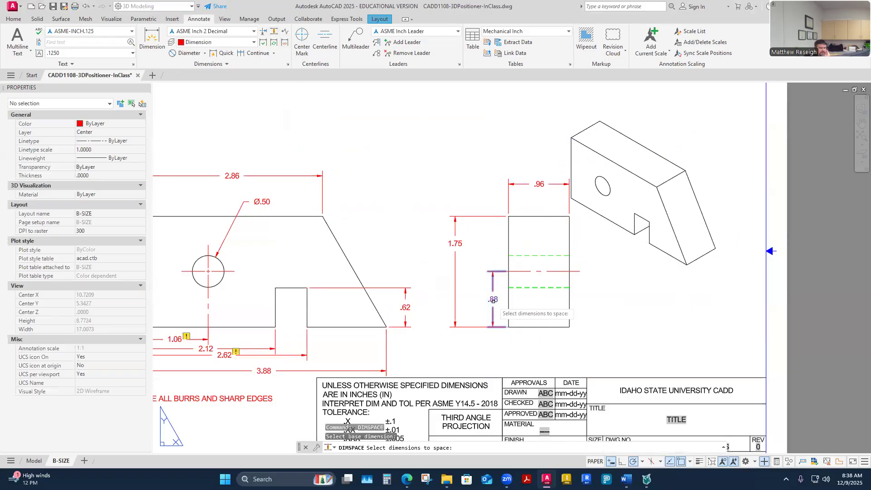
{"action": "left_click", "coordinate": [455, 248]}
{"action": "key", "text": "Return"}
{"action": "type", "text": ".25"}
{"action": "key", "text": "Return"}
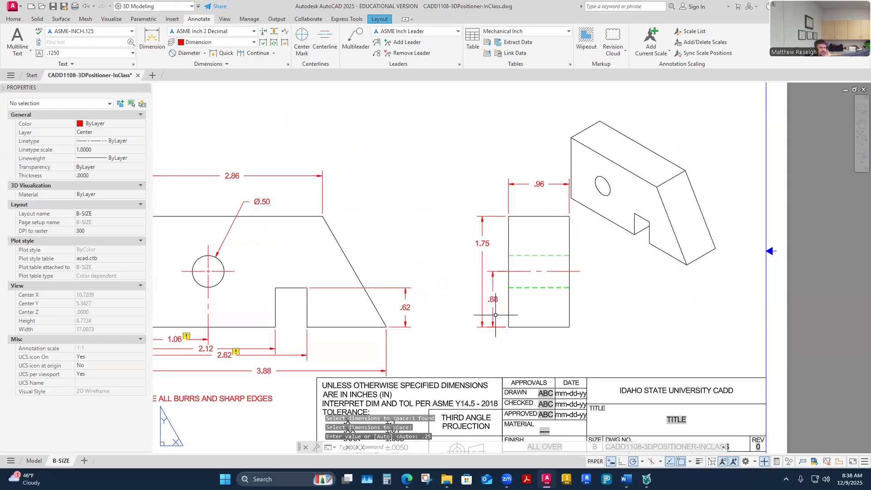
Reposition the side view's width dimension so its dimension line sits .375 above the view's top edge
{"action": "scroll", "coordinate": [653, 187], "scroll_direction": "up", "scroll_amount": 4}
{"action": "left_click", "coordinate": [373, 181]}
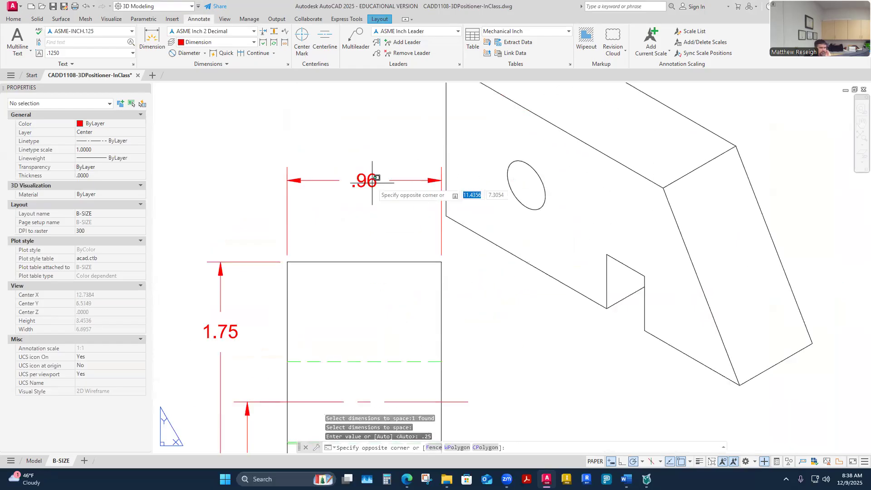
{"action": "left_click", "coordinate": [366, 186]}
{"action": "left_click", "coordinate": [364, 180]}
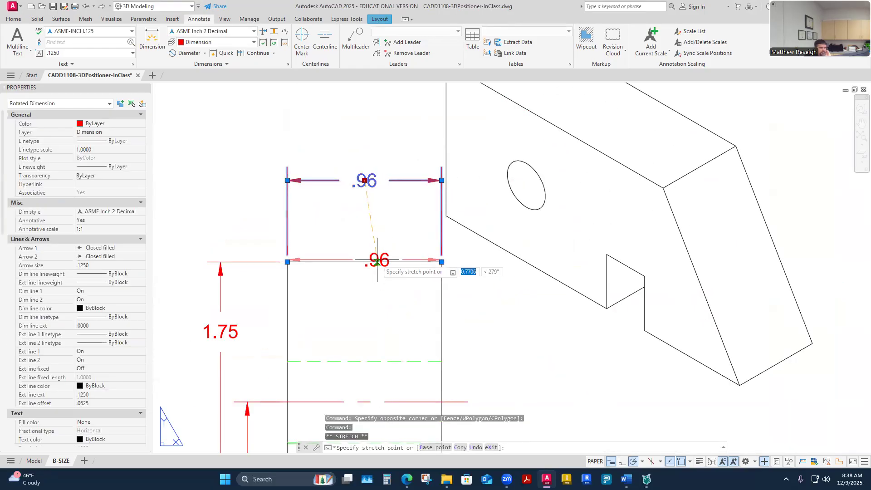
{"action": "left_click", "coordinate": [364, 262]}
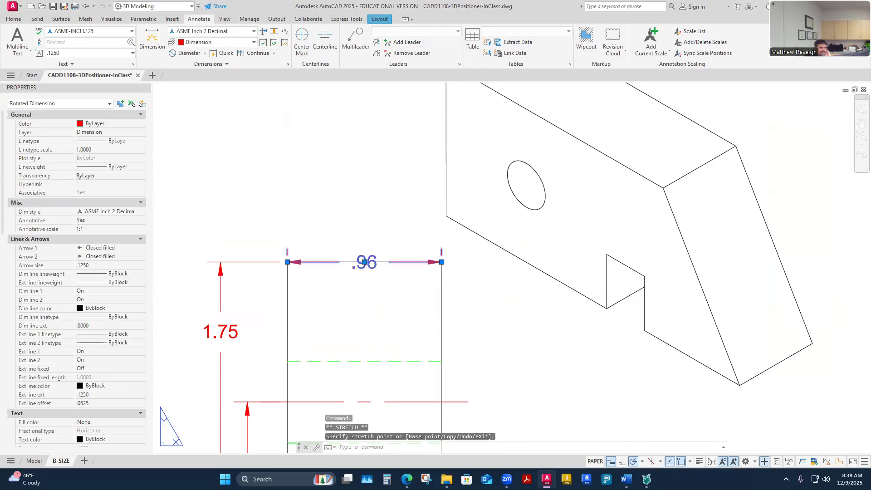
{"action": "left_click", "coordinate": [365, 261]}
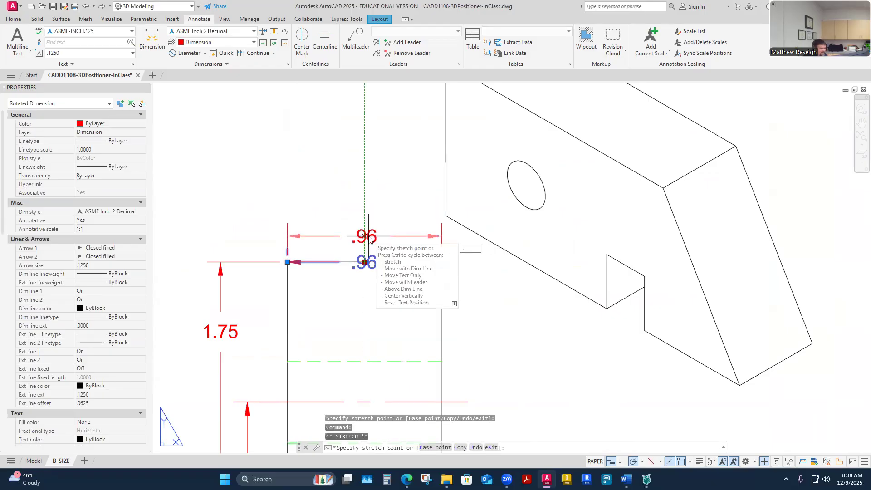
{"action": "type", "text": ".2"}
{"action": "key", "text": "BackSpace"}
{"action": "type", "text": "375"}
{"action": "key", "text": "Return"}
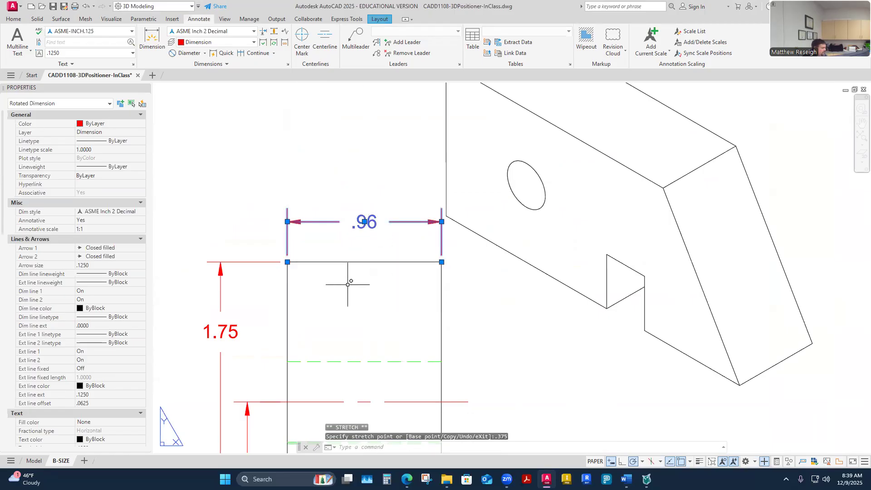
{"action": "key", "text": "Escape"}
Move the isometric view up and to the right, away from the side view's width dimension
{"action": "scroll", "coordinate": [345, 252], "scroll_direction": "down", "scroll_amount": 6}
{"action": "left_click", "coordinate": [415, 240]}
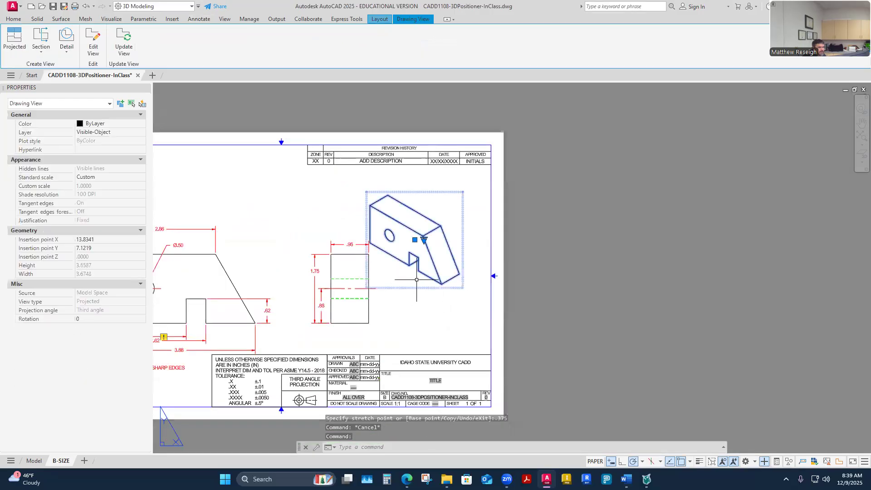
{"action": "left_click", "coordinate": [415, 239]}
{"action": "left_click", "coordinate": [432, 231]}
{"action": "key", "text": "Escape"}
{"action": "scroll", "coordinate": [426, 252], "scroll_direction": "down", "scroll_amount": 6}
{"action": "scroll", "coordinate": [363, 274], "scroll_direction": "up", "scroll_amount": 6}
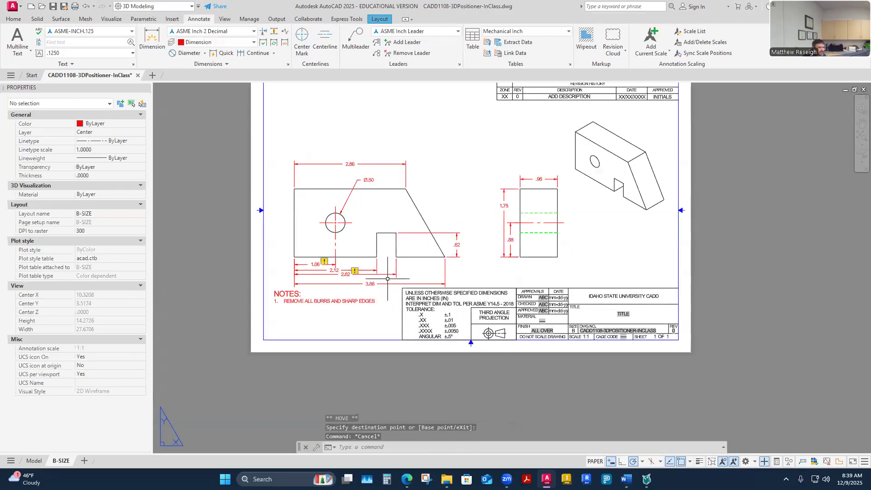
Reposition the notch's height dimension so its dimension line sits .375 to the right of the front view's lower-right corner
{"action": "scroll", "coordinate": [460, 268], "scroll_direction": "up", "scroll_amount": 2}
{"action": "left_click", "coordinate": [456, 231]}
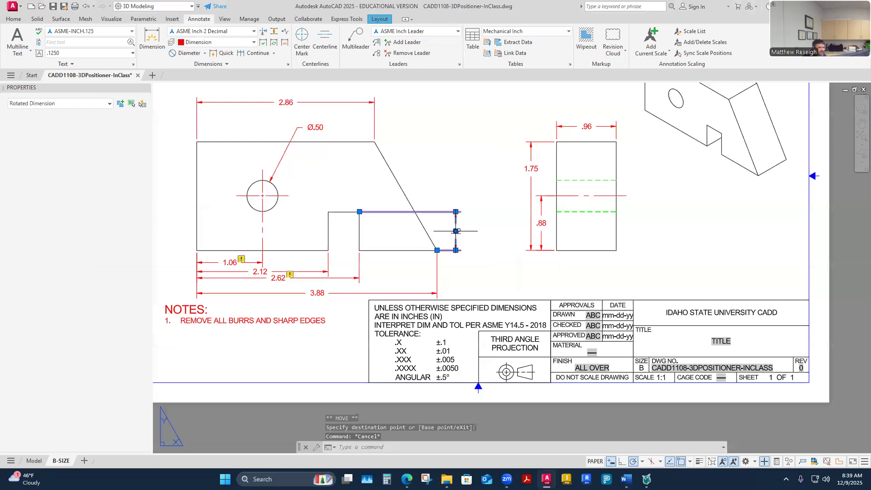
{"action": "scroll", "coordinate": [455, 231], "scroll_direction": "up", "scroll_amount": 2}
{"action": "left_click", "coordinate": [455, 230]}
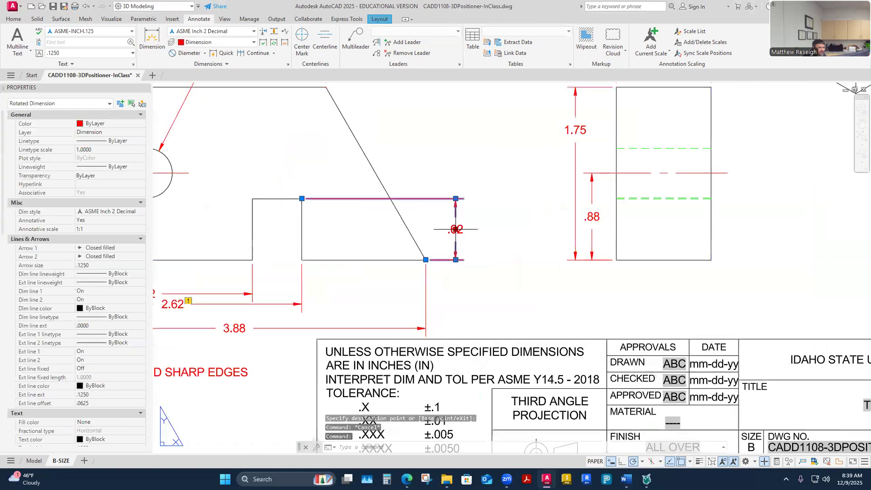
{"action": "left_click", "coordinate": [409, 231]}
{"action": "left_click", "coordinate": [408, 230]}
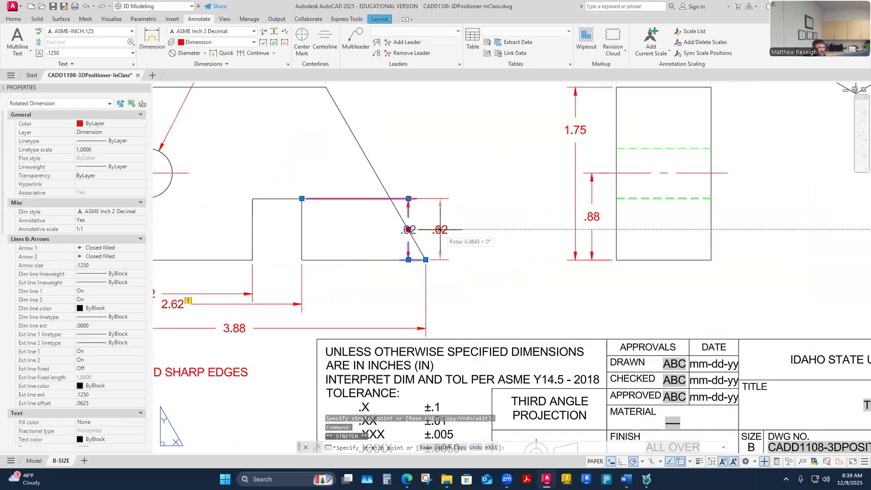
{"action": "left_click", "coordinate": [441, 230]}
{"action": "scroll", "coordinate": [440, 230], "scroll_direction": "up", "scroll_amount": 2}
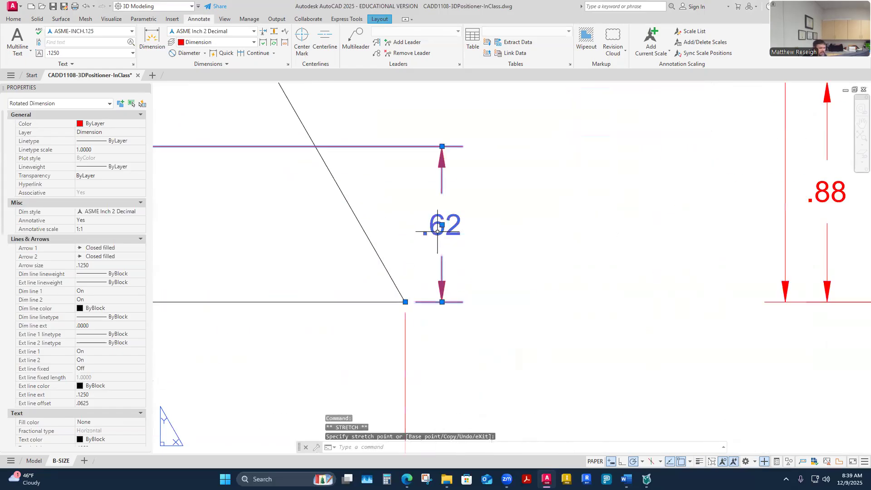
{"action": "left_click", "coordinate": [443, 224]}
{"action": "left_click", "coordinate": [407, 226]}
{"action": "left_click", "coordinate": [406, 226]}
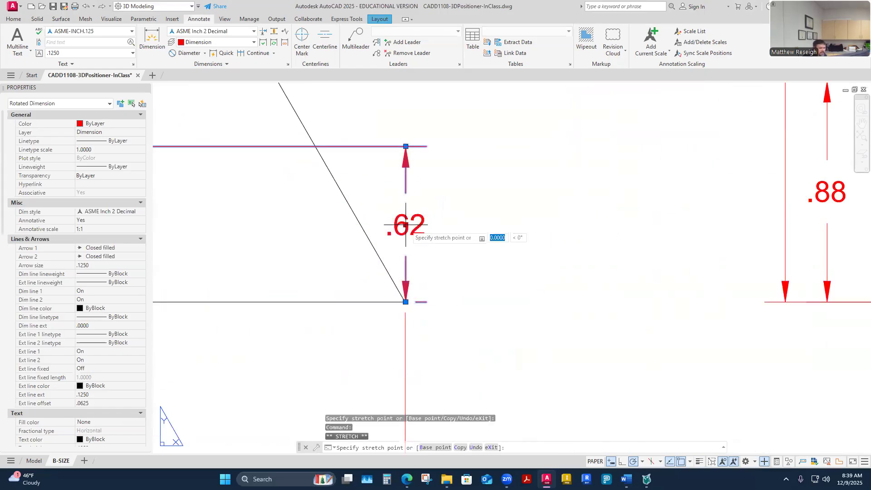
{"action": "type", "text": ".375"}
{"action": "key", "text": "Return"}
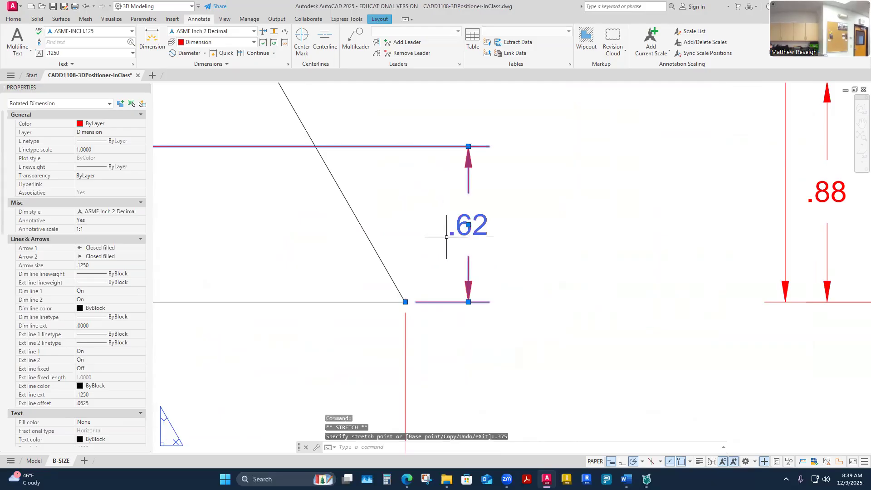
{"action": "key", "text": "Escape"}
{"action": "scroll", "coordinate": [467, 256], "scroll_direction": "down", "scroll_amount": 5}
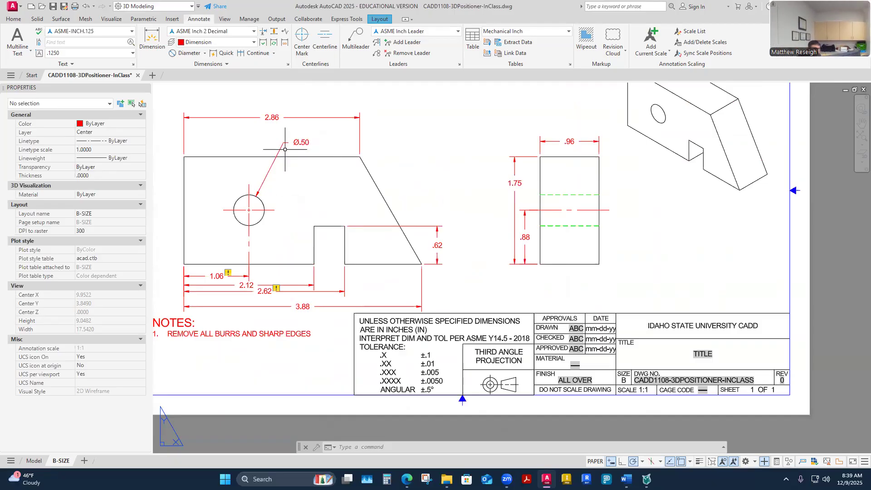
Move the side view horizontally closer to the front view, leaving room for the dimensions between them
{"action": "left_click", "coordinate": [574, 214]}
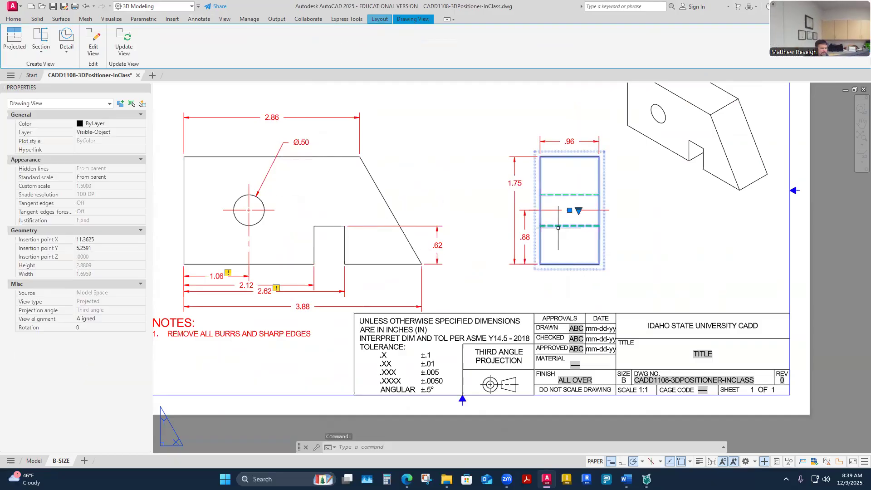
{"action": "left_click", "coordinate": [570, 210]}
{"action": "left_click", "coordinate": [530, 210]}
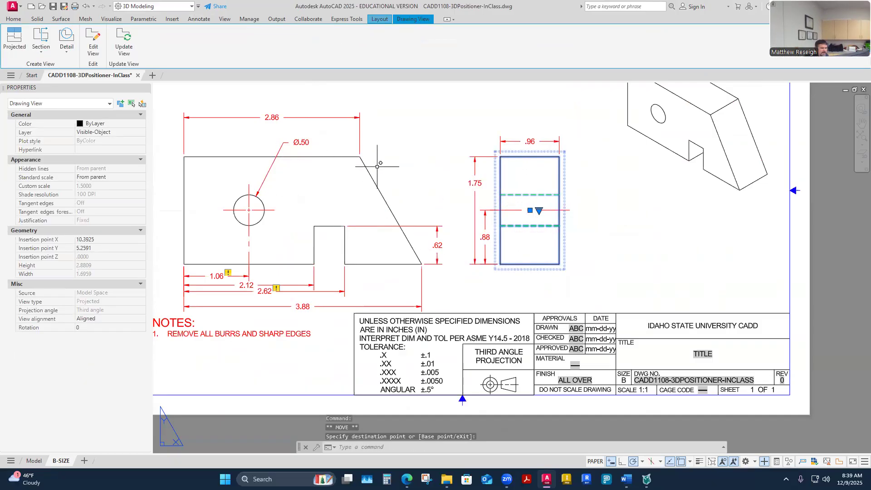
{"action": "left_click", "coordinate": [419, 158]}
{"action": "left_click", "coordinate": [420, 158]}
{"action": "key", "text": "Escape"}
{"action": "key", "text": "Escape"}
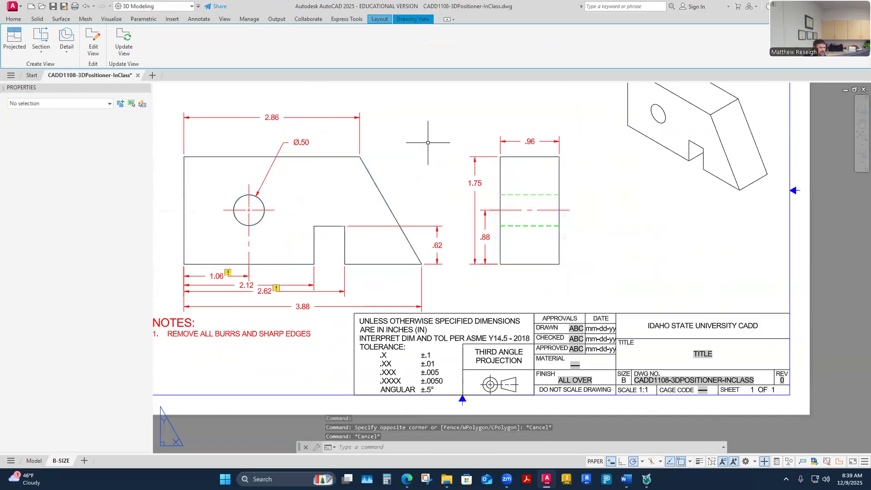
{"action": "left_click", "coordinate": [519, 267]}
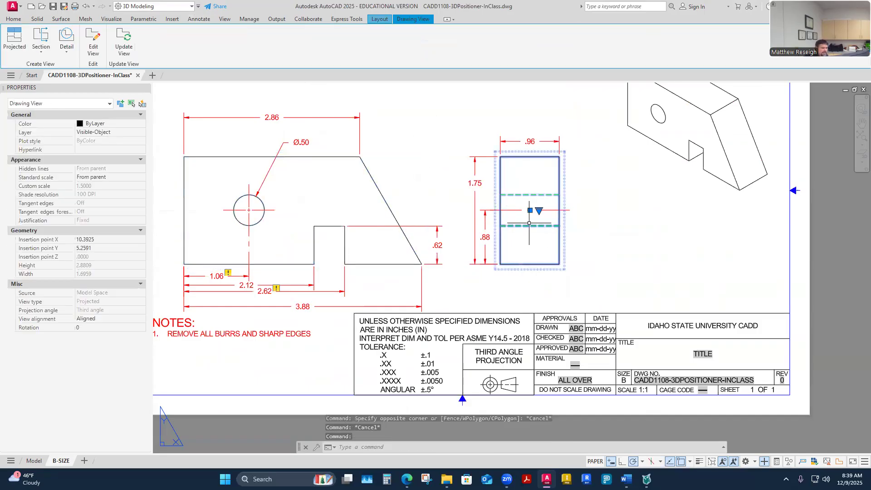
{"action": "left_click", "coordinate": [530, 210]}
{"action": "left_click", "coordinate": [534, 212]}
{"action": "left_click", "coordinate": [471, 292]}
{"action": "key", "text": "Escape"}
{"action": "key", "text": "Escape"}
{"action": "key", "text": "Escape"}
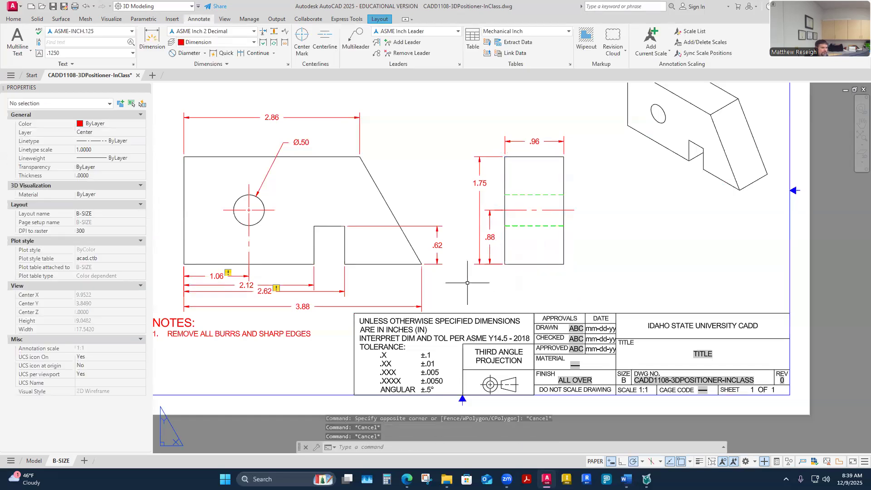
Reposition the hole's horizontal location dimension so its dimension line sits .375 below the front view's bottom edge
{"action": "scroll", "coordinate": [471, 292], "scroll_direction": "down", "scroll_amount": 4}
{"action": "scroll", "coordinate": [470, 287], "scroll_direction": "up", "scroll_amount": 2}
{"action": "scroll", "coordinate": [471, 286], "scroll_direction": "up", "scroll_amount": 4}
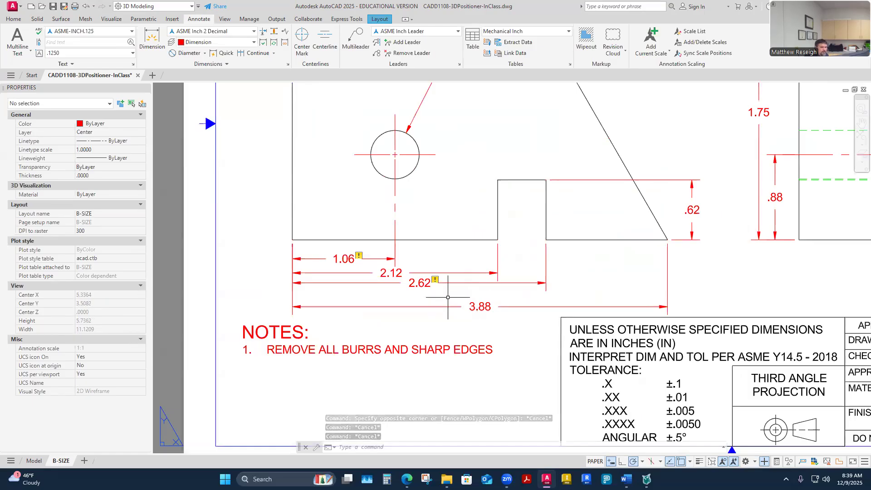
{"action": "scroll", "coordinate": [336, 267], "scroll_direction": "up", "scroll_amount": 2}
{"action": "left_click", "coordinate": [343, 249]}
{"action": "left_click", "coordinate": [341, 248]}
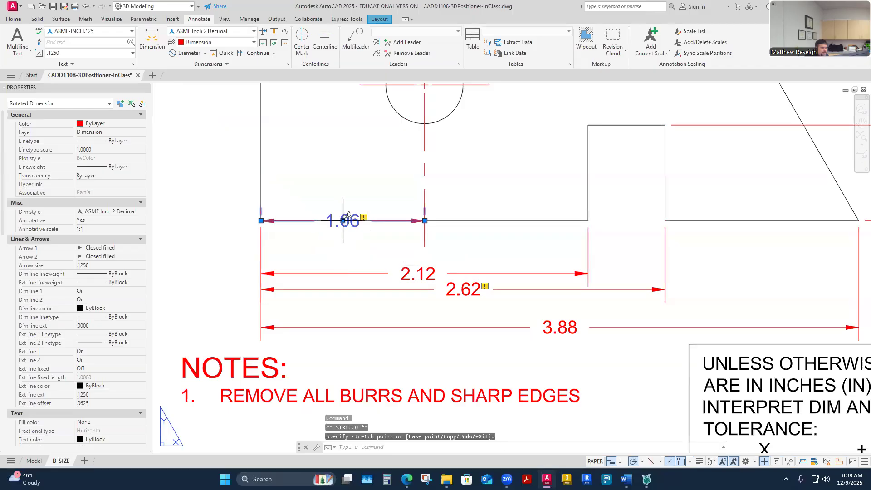
{"action": "type", "text": ".3"}
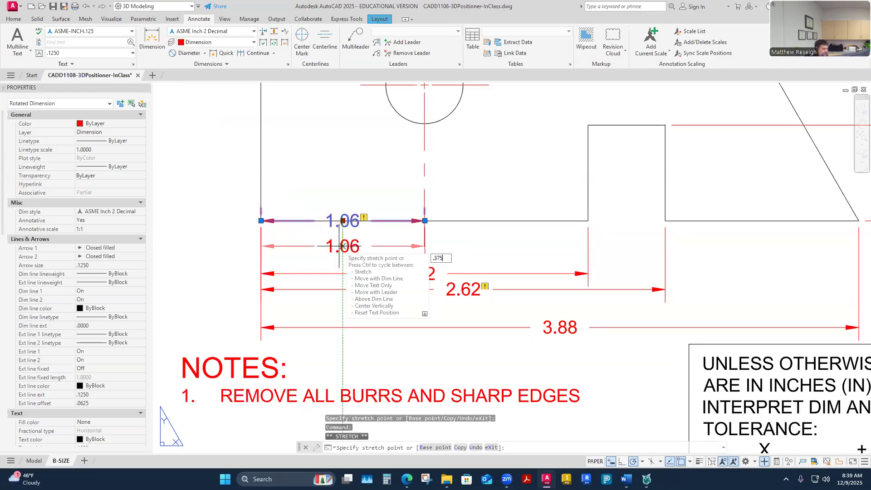
{"action": "type", "text": "75"}
{"action": "key", "text": "Return"}
{"action": "key", "text": "Escape"}
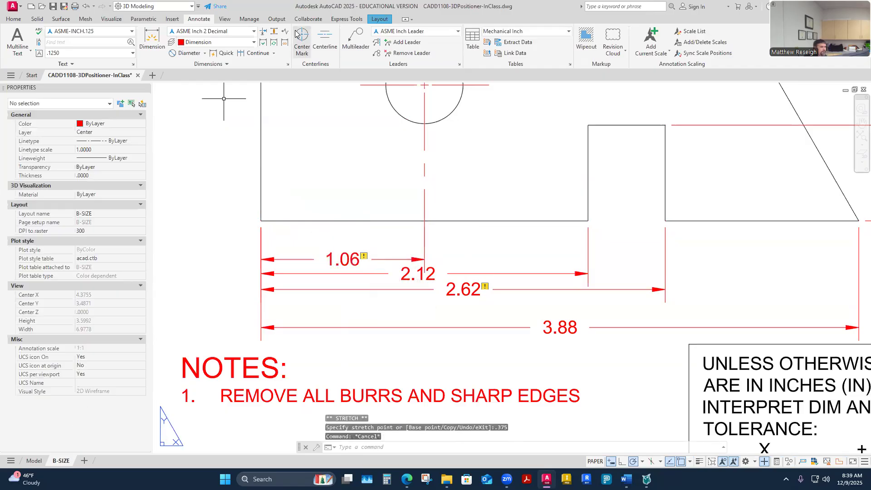
Space the two notch location dimensions and the overall length dimension .25 apart, using the hole's horizontal location dimension as the base
{"action": "left_click", "coordinate": [274, 30]}
{"action": "left_click", "coordinate": [399, 260]}
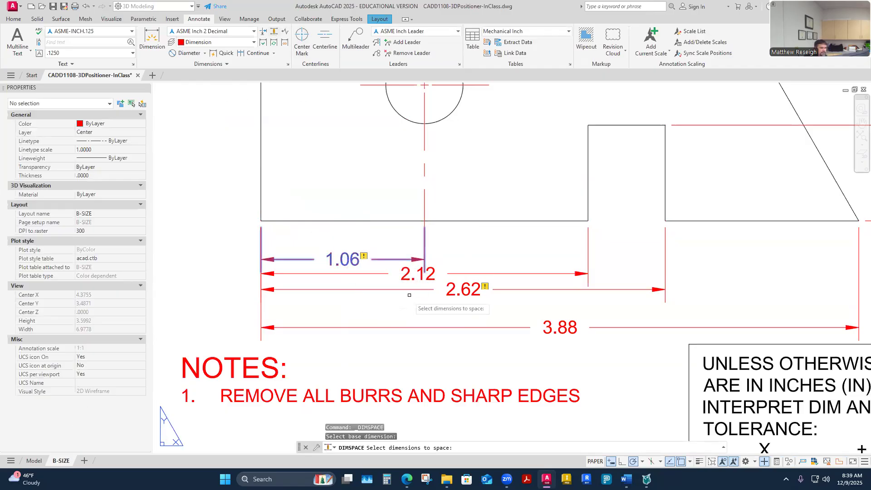
{"action": "left_click", "coordinate": [416, 273]}
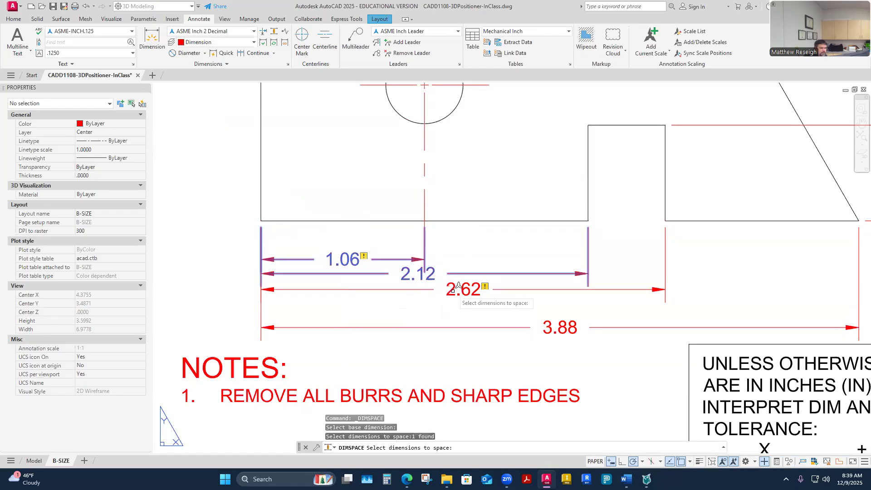
{"action": "left_click", "coordinate": [458, 285]}
{"action": "left_click", "coordinate": [551, 326]}
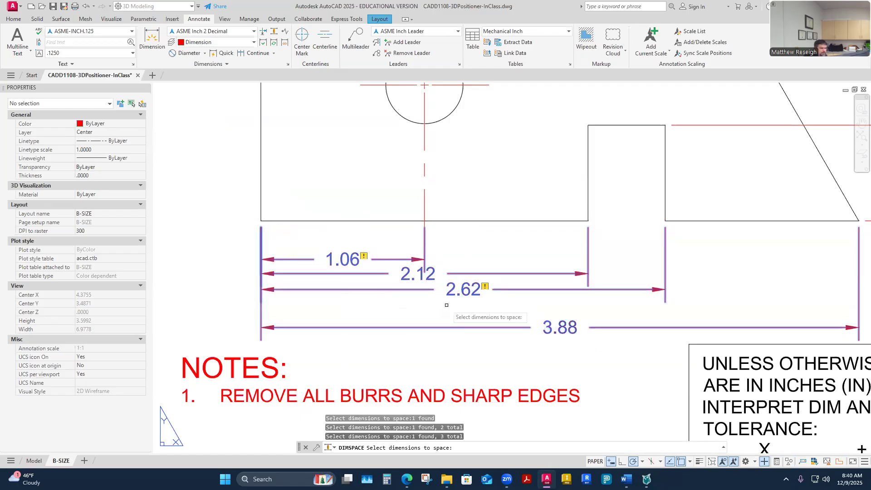
{"action": "key", "text": "Return"}
{"action": "type", "text": ".25"}
{"action": "key", "text": "Return"}
{"action": "scroll", "coordinate": [439, 345], "scroll_direction": "down", "scroll_amount": 2}
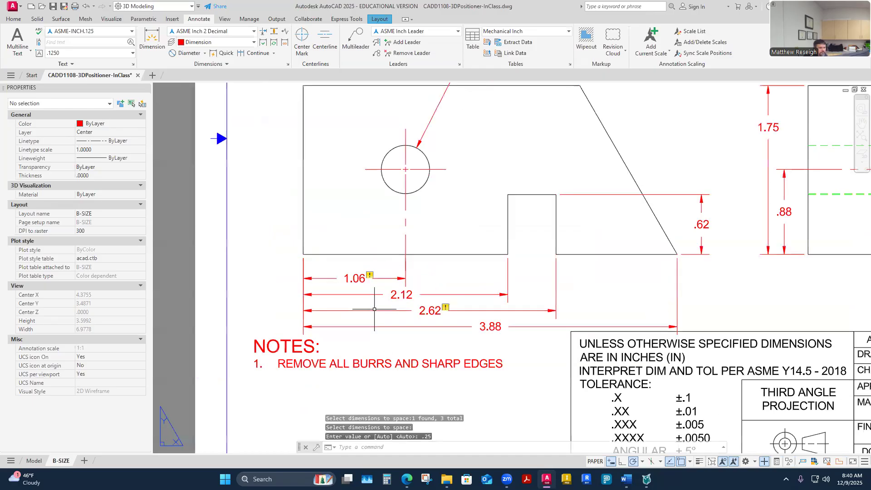
{"action": "scroll", "coordinate": [440, 320], "scroll_direction": "up", "scroll_amount": 2}
{"action": "scroll", "coordinate": [440, 319], "scroll_direction": "down", "scroll_amount": 3}
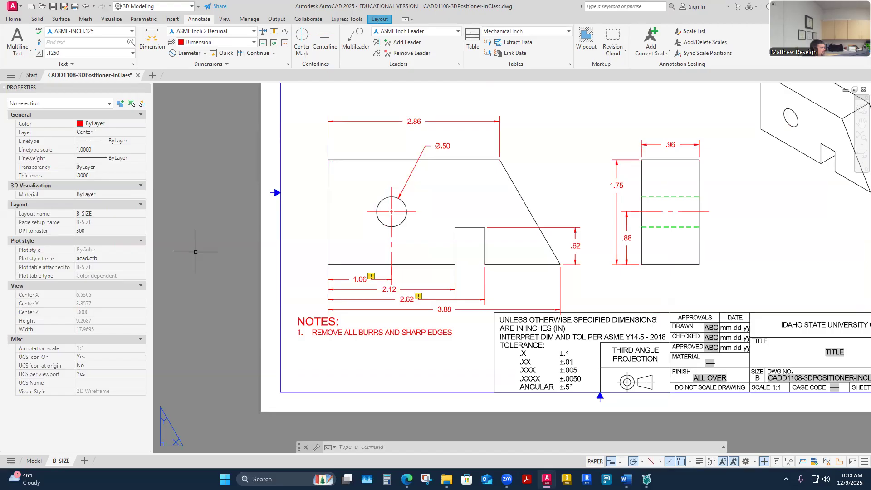
Switch to the Word document and examine the positioner's pictorial drawing for its required dimensions
{"action": "key", "text": "alt+Tab"}
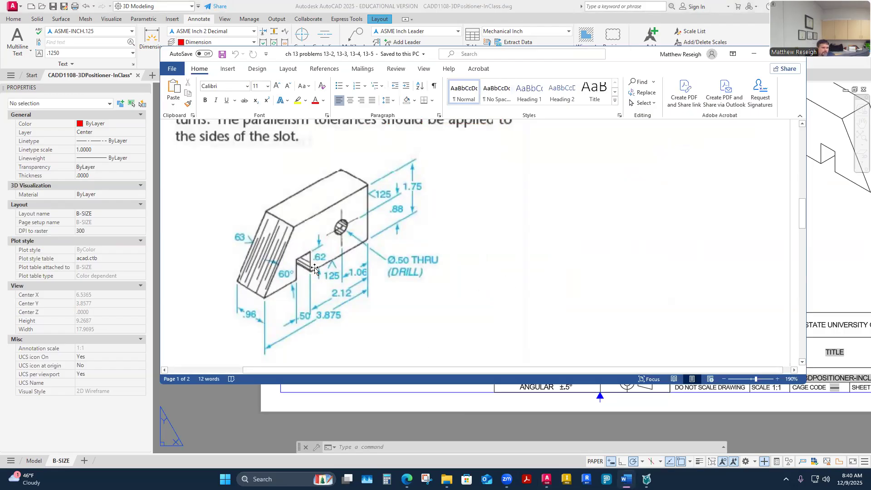
{"action": "left_click", "coordinate": [439, 238]}
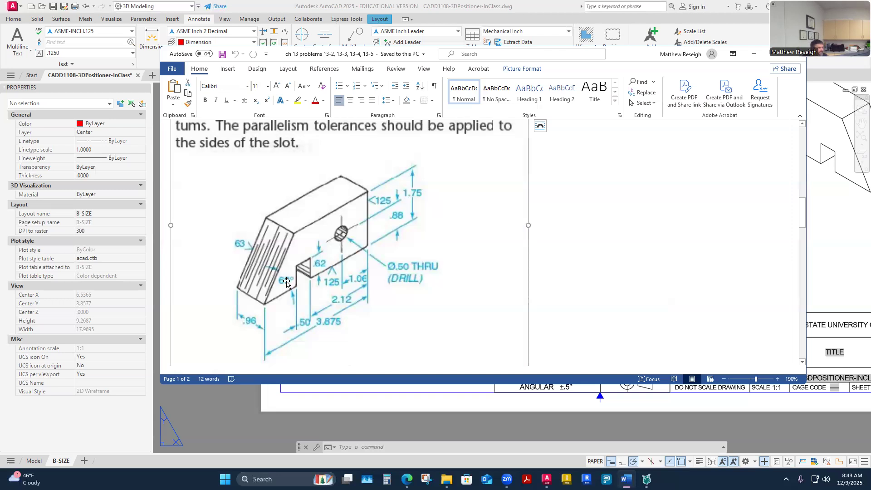
Recheck the dimensions on the positioner's pictorial in the Word document, then return to the AutoCAD layout
{"action": "scroll", "coordinate": [315, 314], "scroll_direction": "down", "scroll_amount": 2}
{"action": "scroll", "coordinate": [301, 308], "scroll_direction": "up", "scroll_amount": 2}
{"action": "scroll", "coordinate": [300, 307], "scroll_direction": "up", "scroll_amount": 2}
{"action": "scroll", "coordinate": [301, 308], "scroll_direction": "down", "scroll_amount": 3}
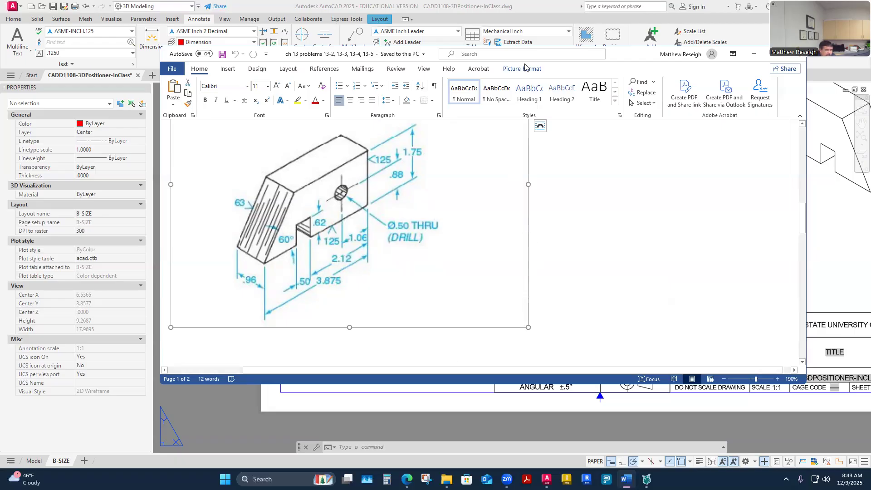
{"action": "left_click", "coordinate": [754, 54]}
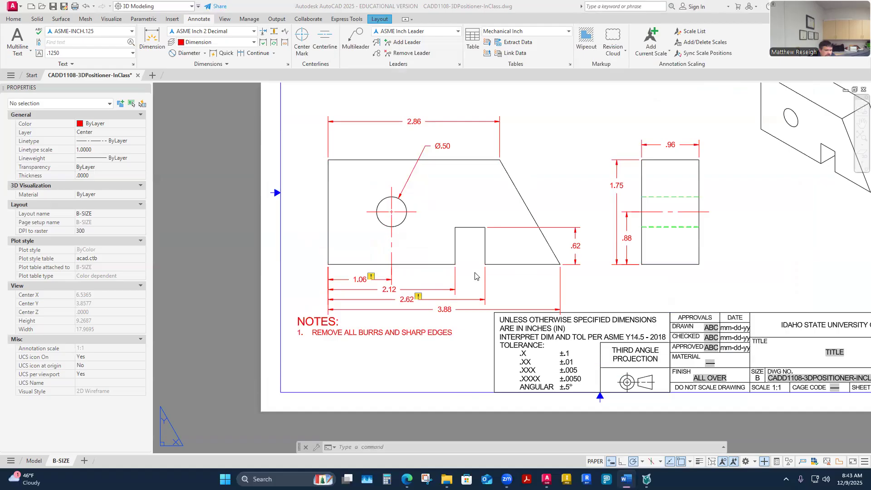
Try to move the front view upward on its own to gain clearance above the notes
{"action": "left_click", "coordinate": [469, 260]}
{"action": "left_click", "coordinate": [475, 260]}
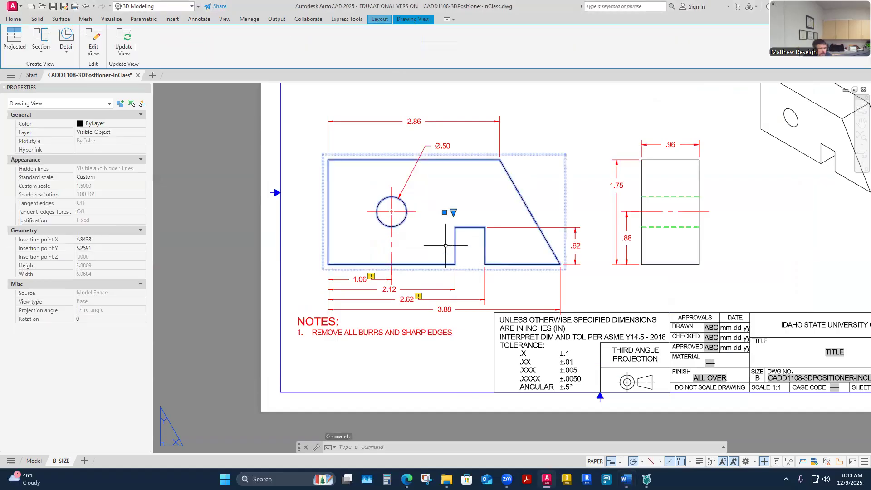
{"action": "left_click", "coordinate": [444, 211]}
{"action": "left_click", "coordinate": [444, 187]}
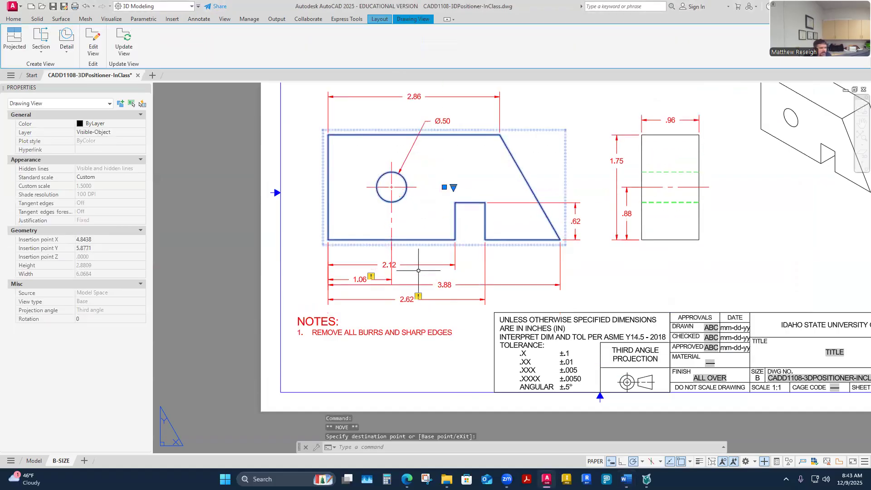
Try to reattach the hole's horizontal location dimension to the front view's lower-left corner and raise its dimension line
{"action": "scroll", "coordinate": [377, 254], "scroll_direction": "up", "scroll_amount": 3}
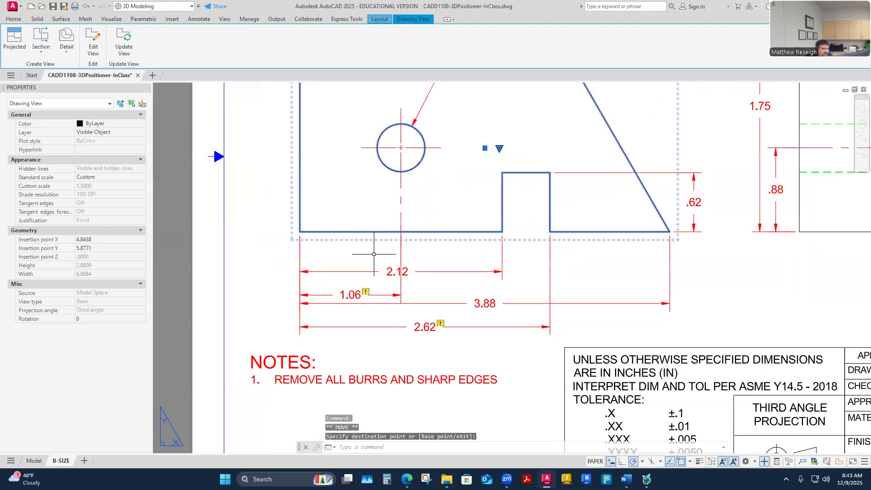
{"action": "left_click", "coordinate": [351, 294]}
{"action": "left_click", "coordinate": [351, 295]}
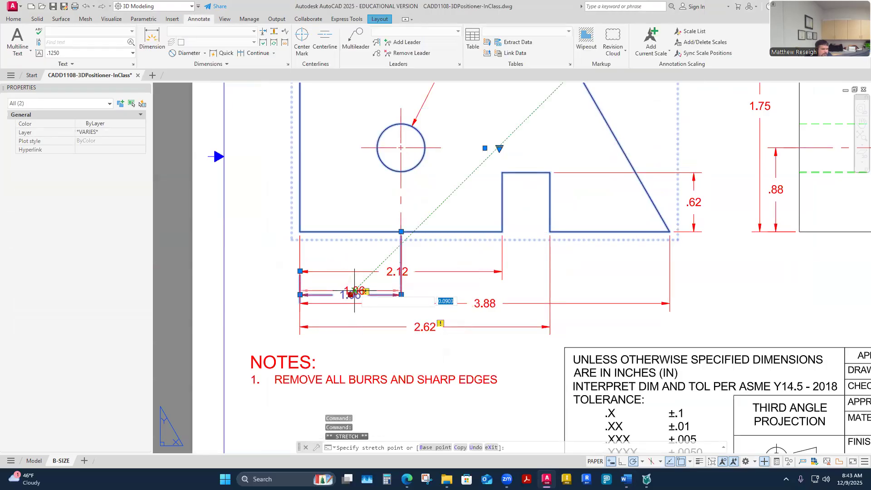
{"action": "left_click", "coordinate": [316, 289]}
{"action": "left_click", "coordinate": [300, 271]}
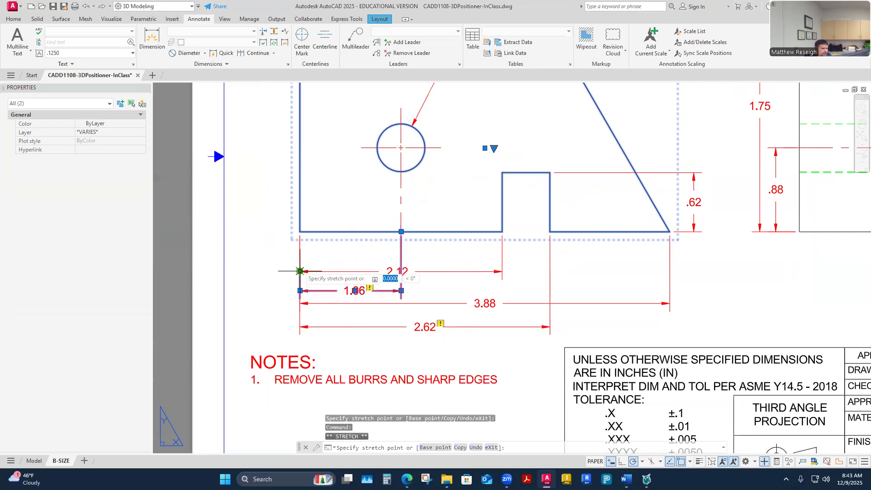
{"action": "left_click", "coordinate": [300, 232]}
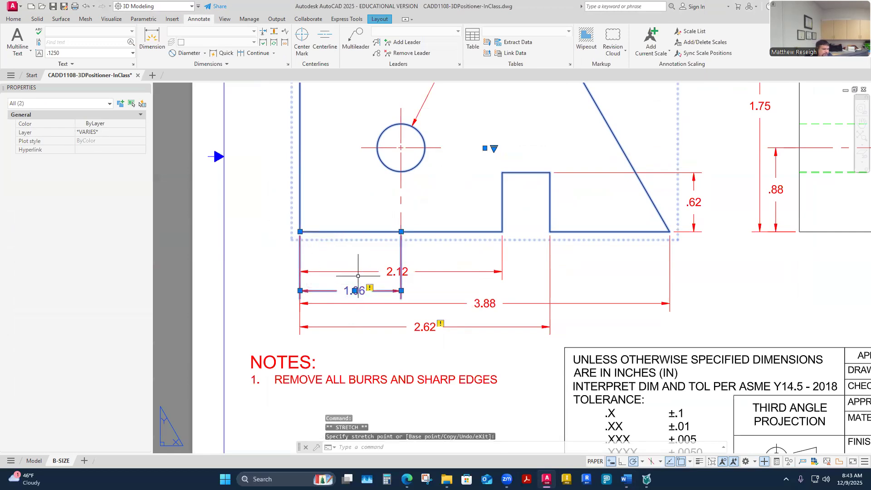
{"action": "left_click", "coordinate": [355, 254]}
{"action": "key", "text": "Escape"}
{"action": "key", "text": "Escape"}
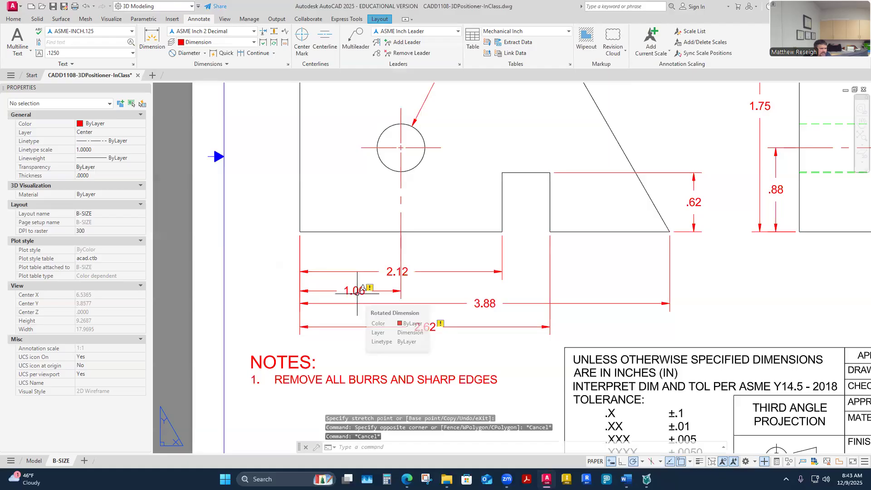
Undo the dimension adjustments and the front view's move
{"action": "left_click", "coordinate": [87, 7]}
{"action": "left_click", "coordinate": [86, 7]}
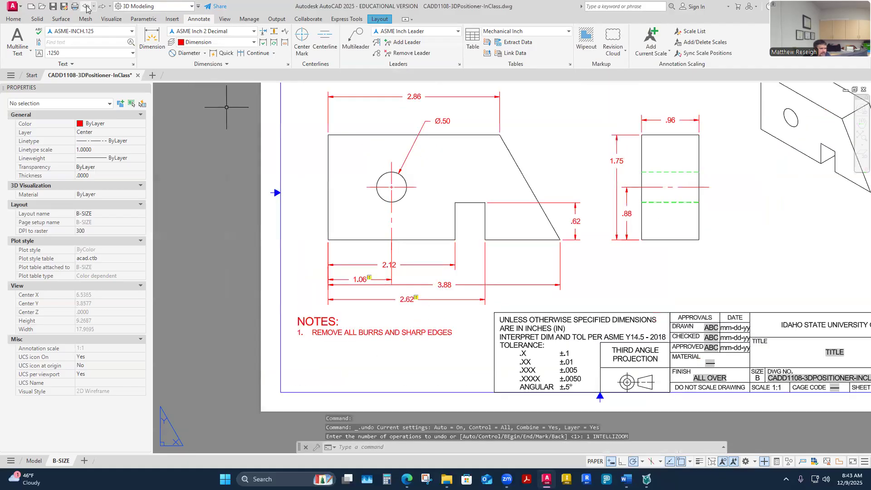
{"action": "left_click", "coordinate": [87, 7]}
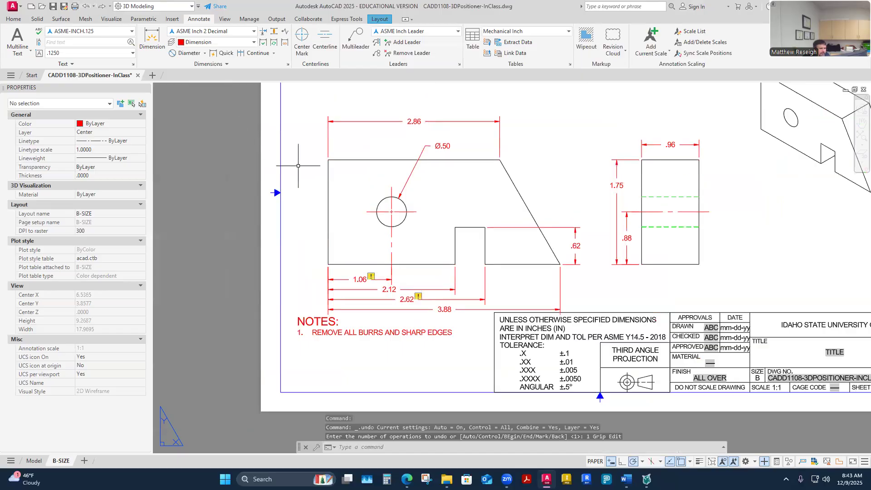
Move the front and side views together with all their dimensions and center marks up and slightly left, clear of the notes and title block
{"action": "scroll", "coordinate": [300, 167], "scroll_direction": "down", "scroll_amount": 2}
{"action": "scroll", "coordinate": [306, 169], "scroll_direction": "up", "scroll_amount": 1}
{"action": "left_click", "coordinate": [298, 118]}
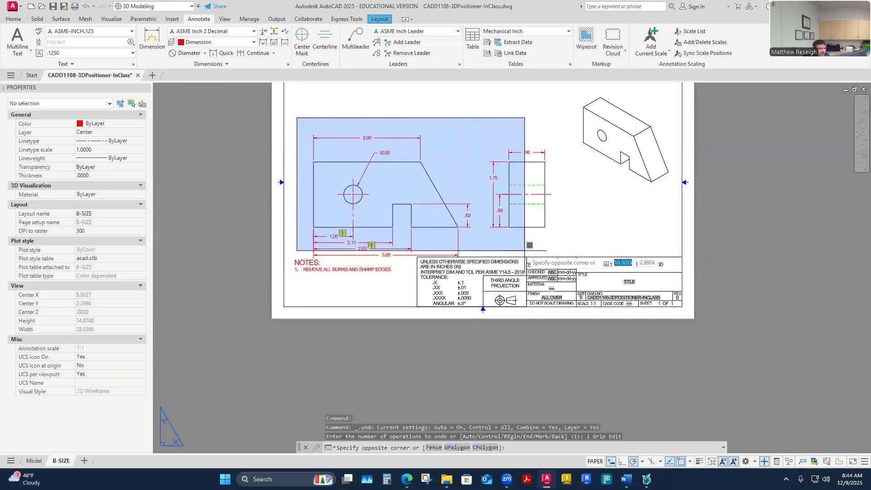
{"action": "left_click", "coordinate": [554, 257]}
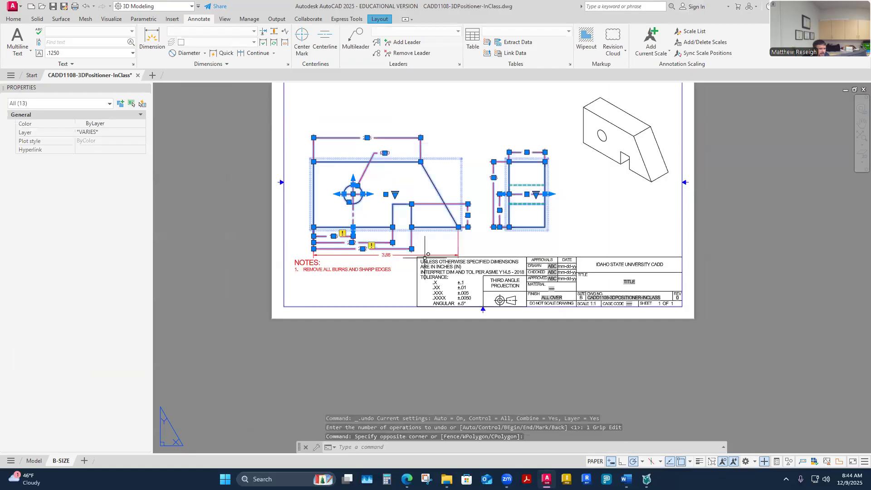
{"action": "scroll", "coordinate": [401, 256], "scroll_direction": "up", "scroll_amount": 2}
{"action": "left_click", "coordinate": [401, 255]}
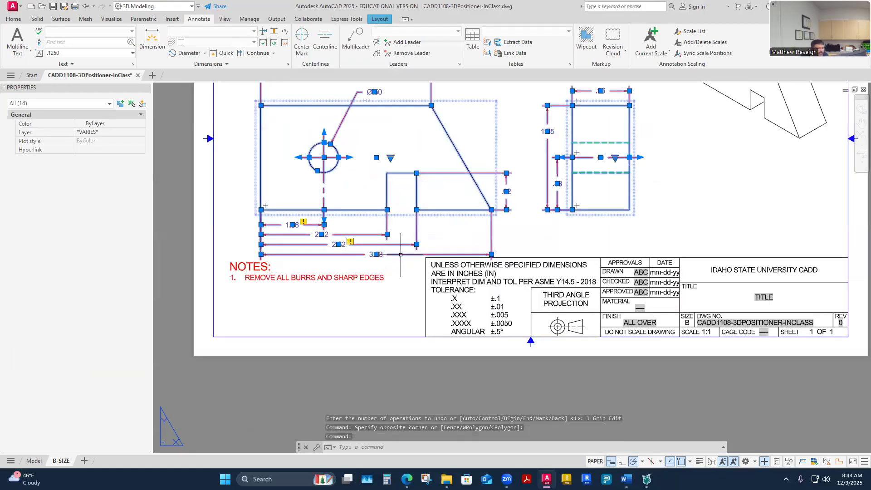
{"action": "left_click", "coordinate": [14, 19]}
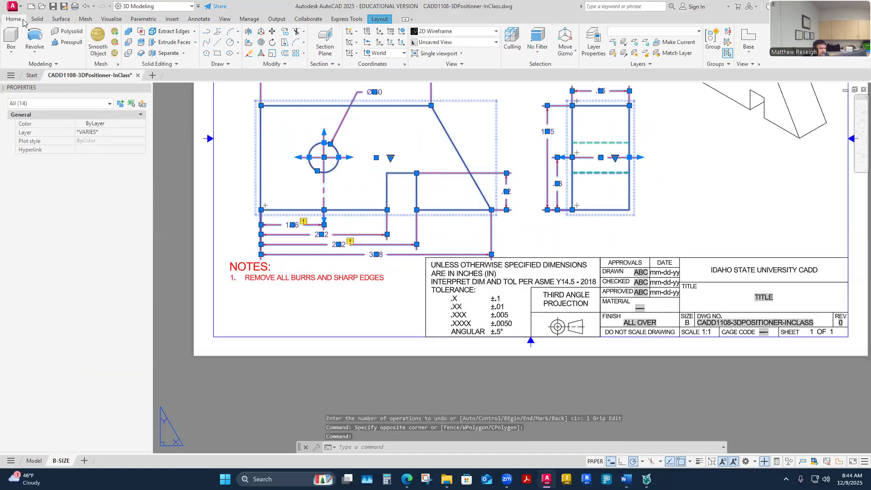
{"action": "left_click", "coordinate": [272, 34]}
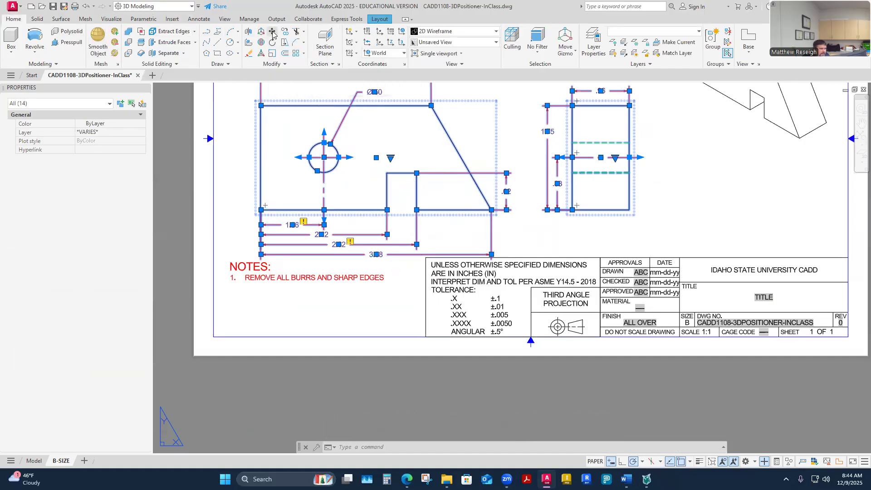
{"action": "scroll", "coordinate": [395, 185], "scroll_direction": "down", "scroll_amount": 4}
{"action": "scroll", "coordinate": [364, 165], "scroll_direction": "up", "scroll_amount": 4}
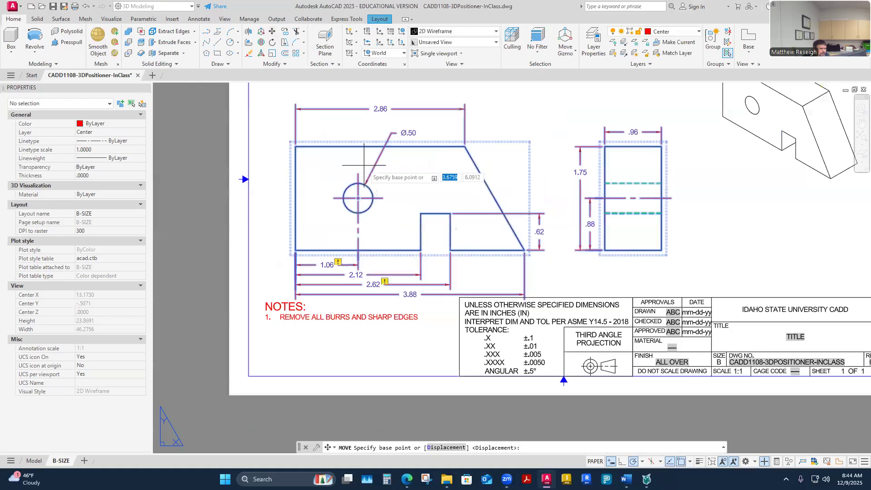
{"action": "left_click", "coordinate": [297, 146]}
{"action": "scroll", "coordinate": [303, 139], "scroll_direction": "down", "scroll_amount": 2}
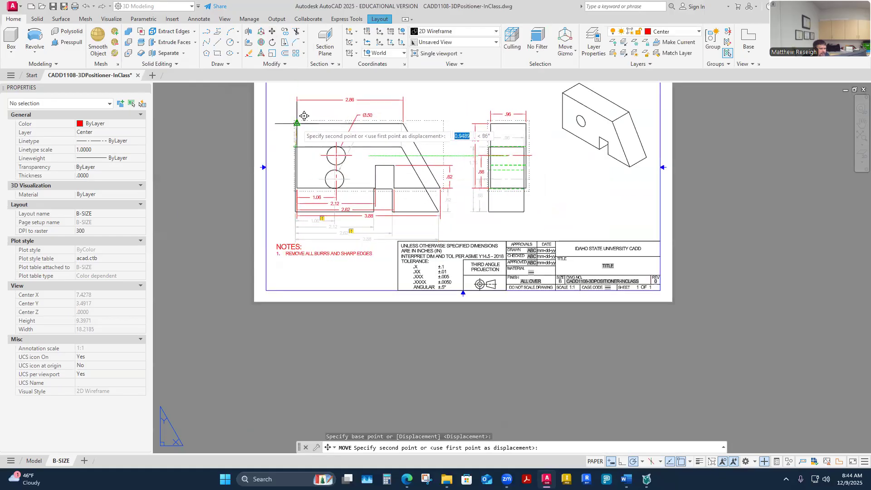
{"action": "left_click", "coordinate": [291, 123]}
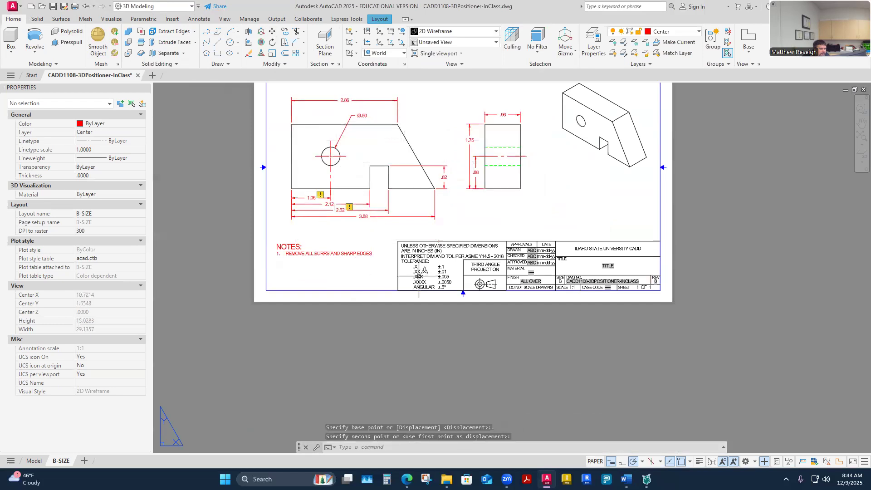
Turn off the annotation monitor to hide the warning badges on the hole and notch location dimensions
{"action": "scroll", "coordinate": [415, 277], "scroll_direction": "up", "scroll_amount": 2}
{"action": "scroll", "coordinate": [395, 263], "scroll_direction": "down", "scroll_amount": 4}
{"action": "scroll", "coordinate": [430, 270], "scroll_direction": "up", "scroll_amount": 1}
{"action": "scroll", "coordinate": [430, 271], "scroll_direction": "up", "scroll_amount": 4}
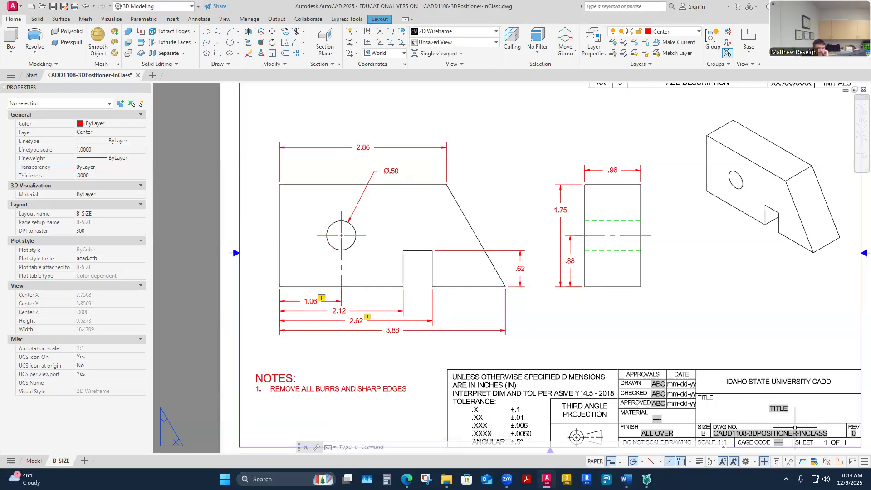
{"action": "left_click", "coordinate": [765, 461]}
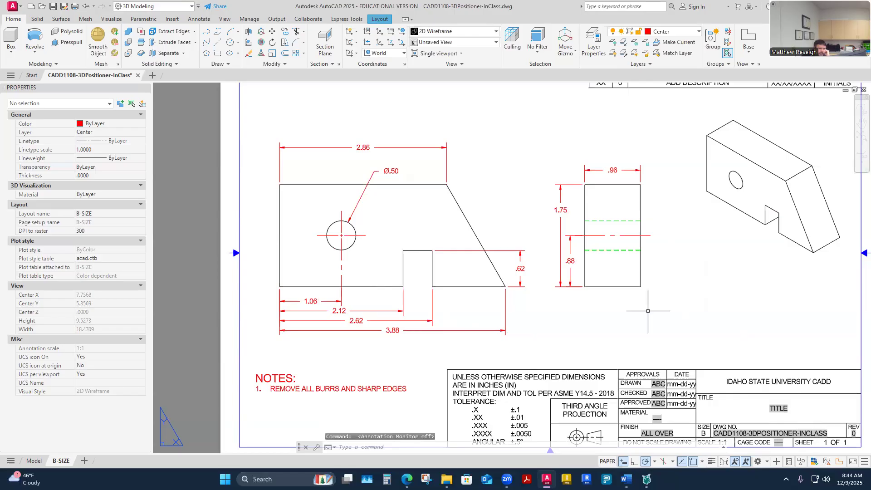
Set the linetype scale of the front view's hole center mark to .5
{"action": "left_click", "coordinate": [332, 235]}
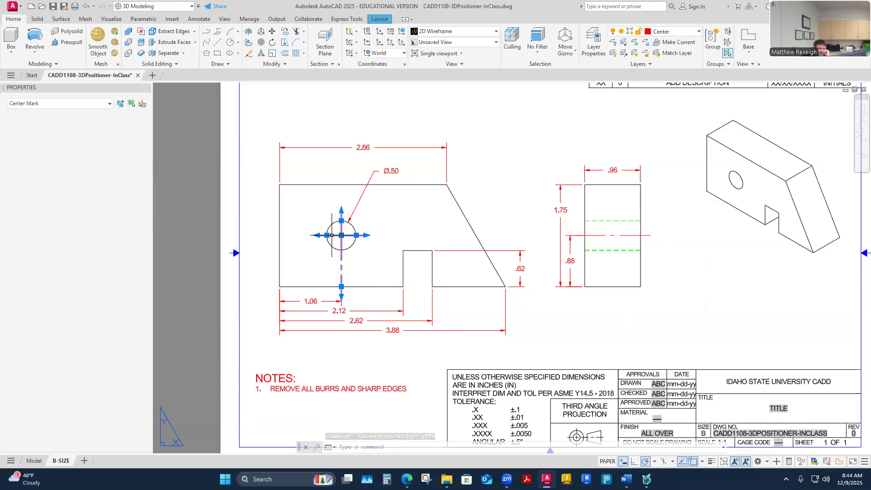
{"action": "left_click", "coordinate": [91, 149]}
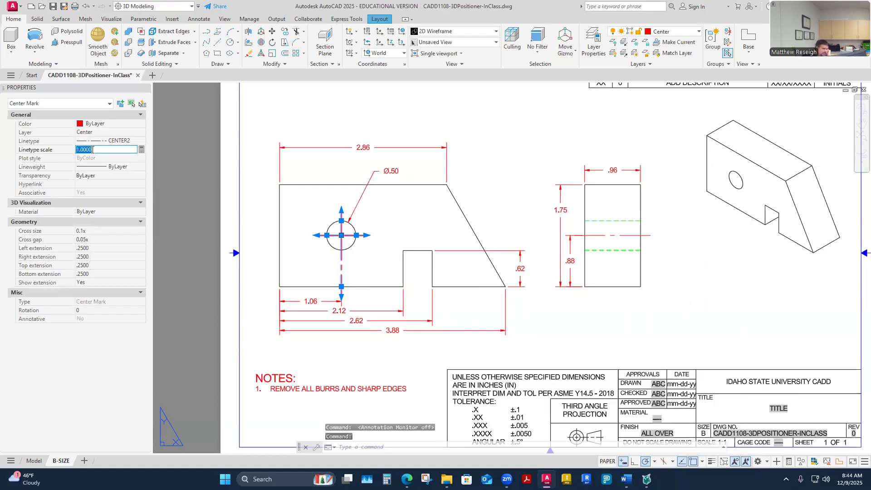
{"action": "type", "text": ".5"}
{"action": "key", "text": "Return"}
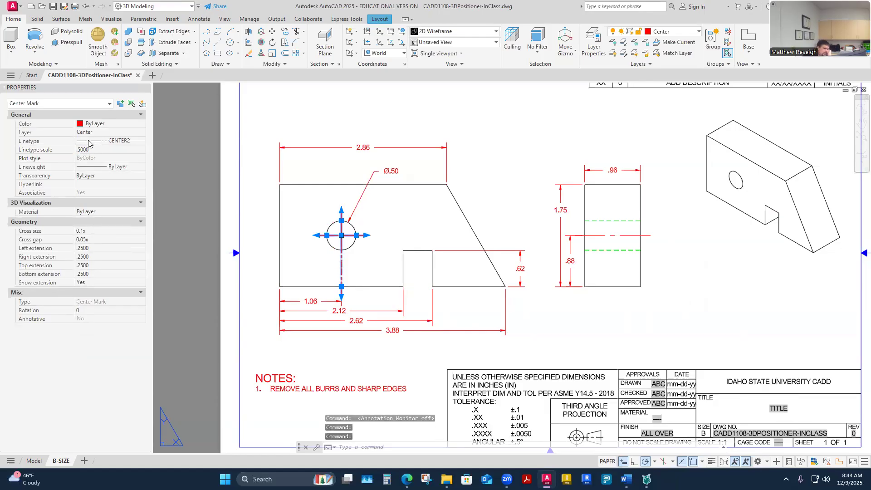
{"action": "key", "text": "Escape"}
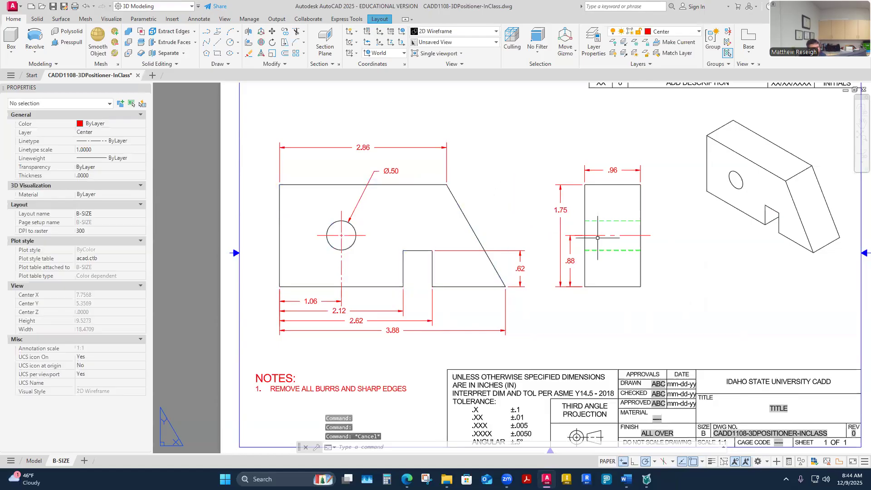
Set the linetype scale of the side view's hole centerline to .5
{"action": "left_click", "coordinate": [598, 236]}
{"action": "left_click", "coordinate": [98, 150]}
{"action": "type", "text": ".5"}
{"action": "key", "text": "Return"}
{"action": "left_click", "coordinate": [538, 175]}
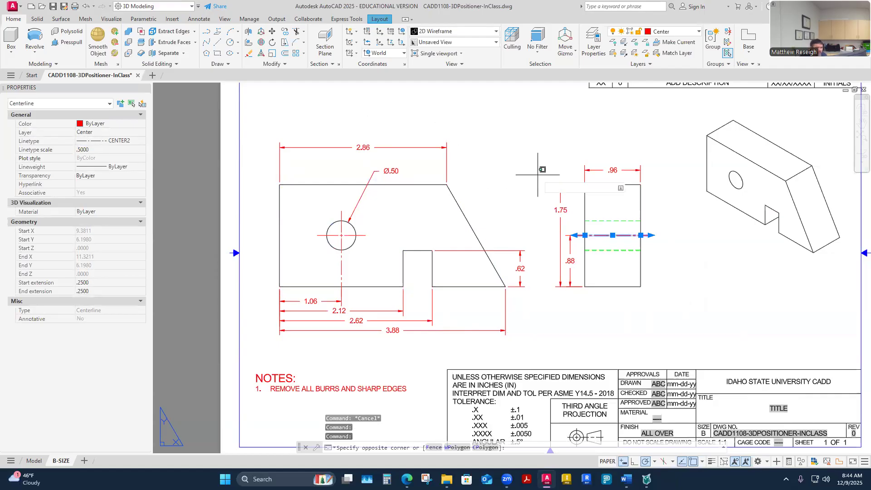
{"action": "key", "text": "Escape"}
{"action": "key", "text": "Escape"}
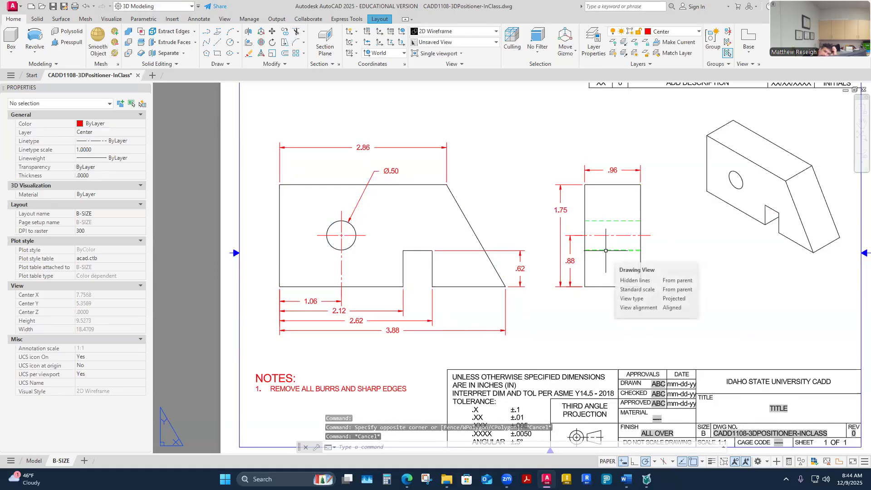
Change the title block's SCALE attribute to 1:1.5
{"action": "scroll", "coordinate": [600, 265], "scroll_direction": "down", "scroll_amount": 5}
{"action": "scroll", "coordinate": [686, 197], "scroll_direction": "up", "scroll_amount": 5}
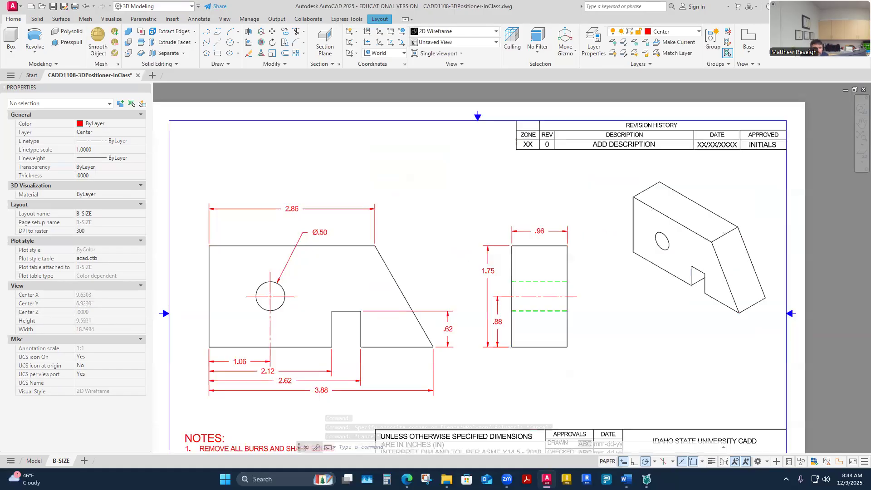
{"action": "scroll", "coordinate": [660, 340], "scroll_direction": "down", "scroll_amount": 5}
{"action": "scroll", "coordinate": [681, 372], "scroll_direction": "up", "scroll_amount": 4}
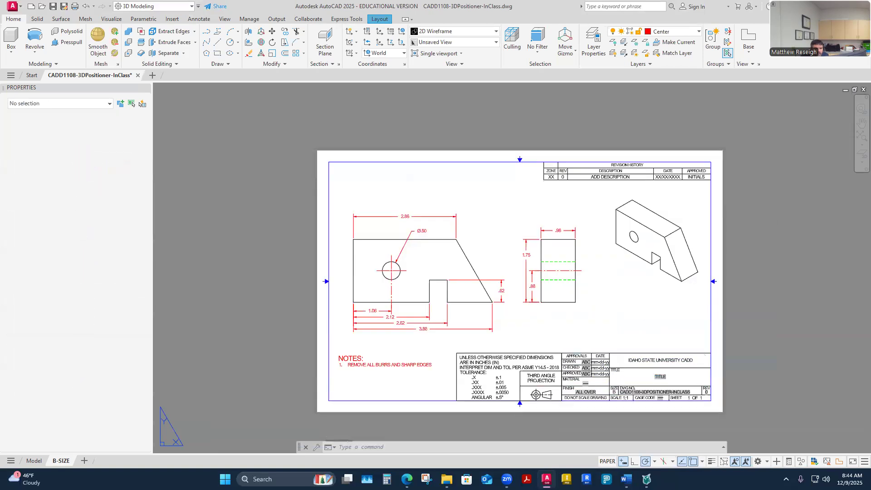
{"action": "double_click", "coordinate": [626, 361]}
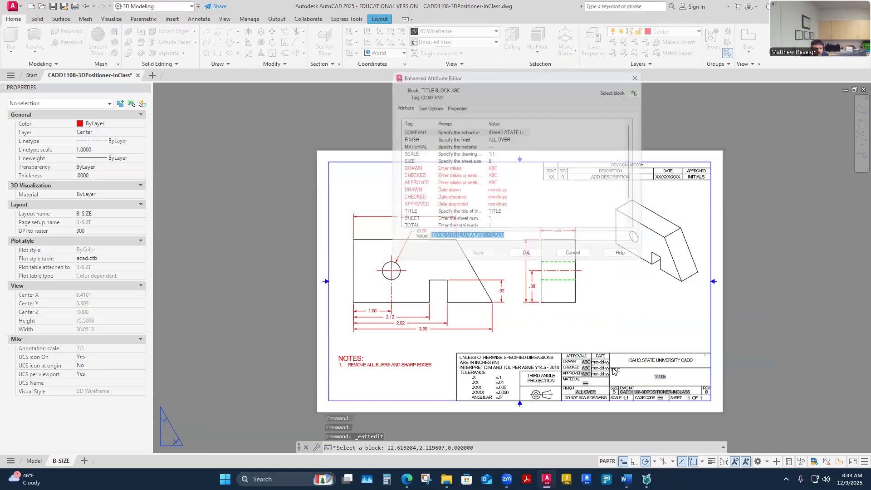
{"action": "left_click", "coordinate": [494, 152]}
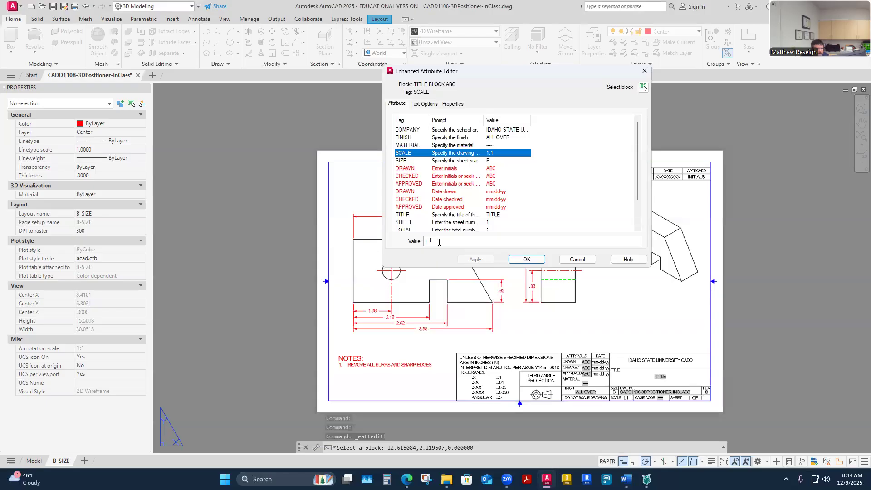
{"action": "left_click", "coordinate": [439, 241]}
{"action": "type", "text": ".5"}
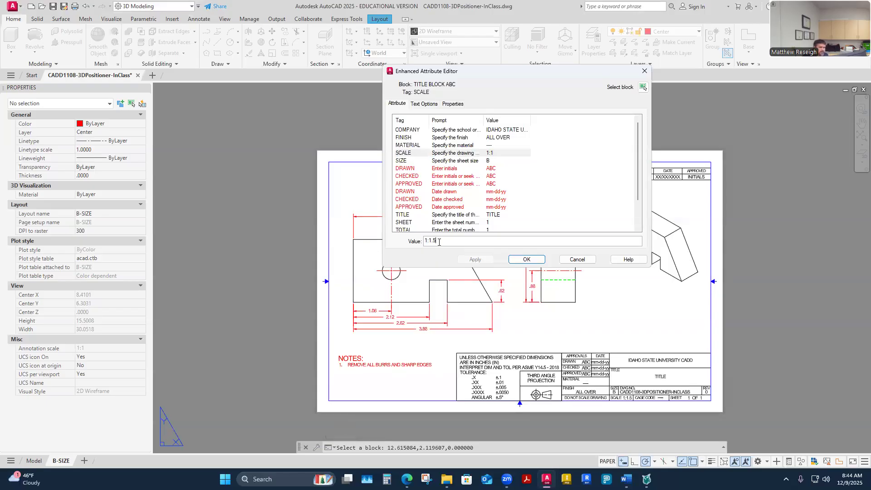
{"action": "left_click", "coordinate": [527, 260]}
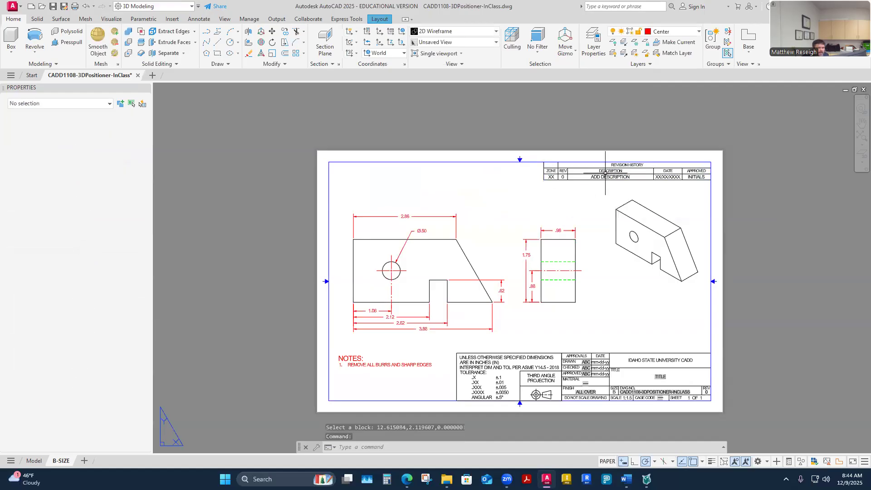
Fill in the revision block's APPROVED attribute with the approver's initials and set its DATE to 12/09/2025
{"action": "double_click", "coordinate": [605, 173]}
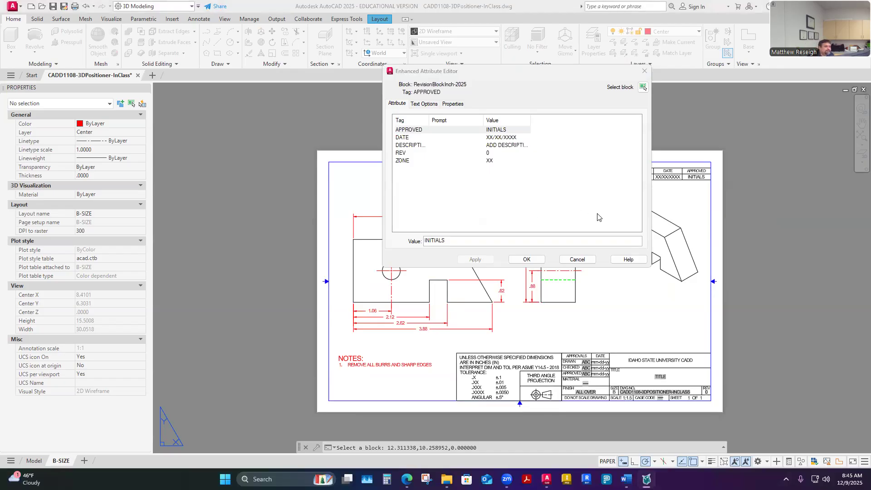
{"action": "left_click_drag", "start_coordinate": [455, 241], "coordinate": [373, 239]}
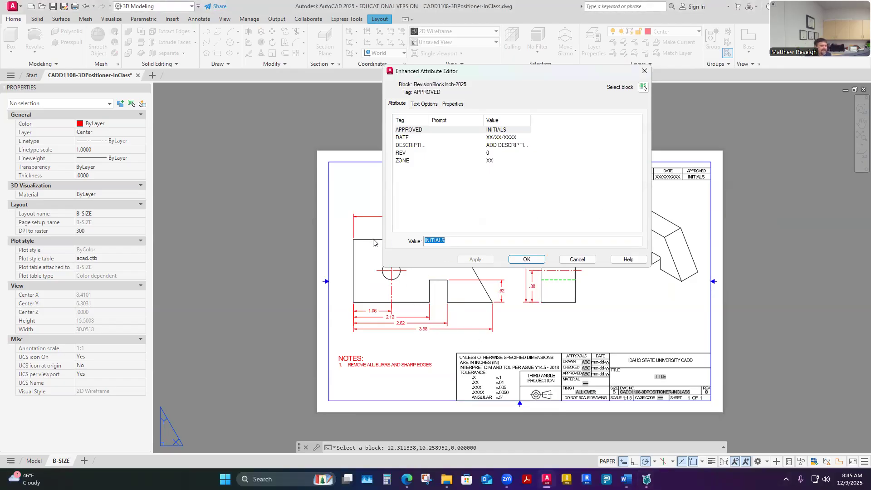
{"action": "type", "text": "MR"}
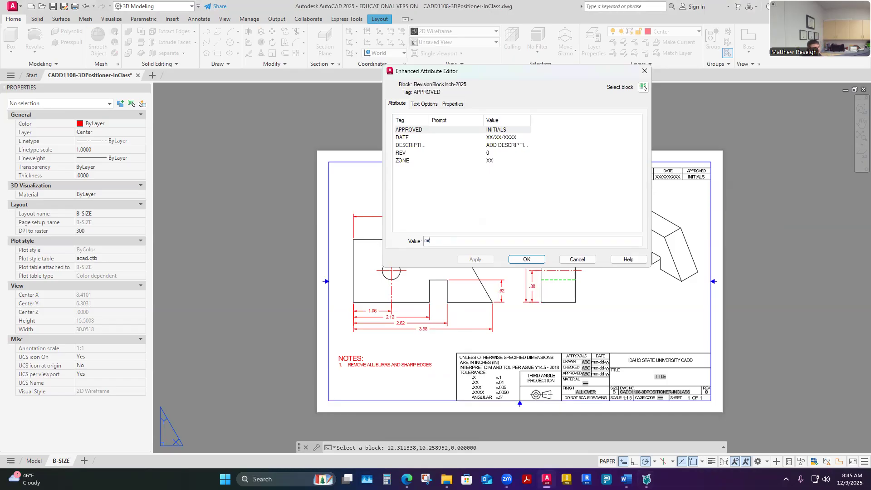
{"action": "key", "text": "Return"}
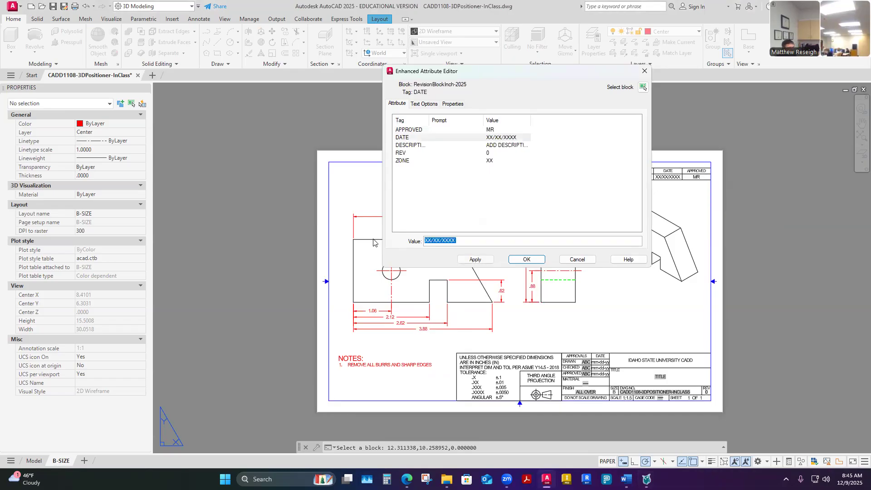
{"action": "type", "text": "12"}
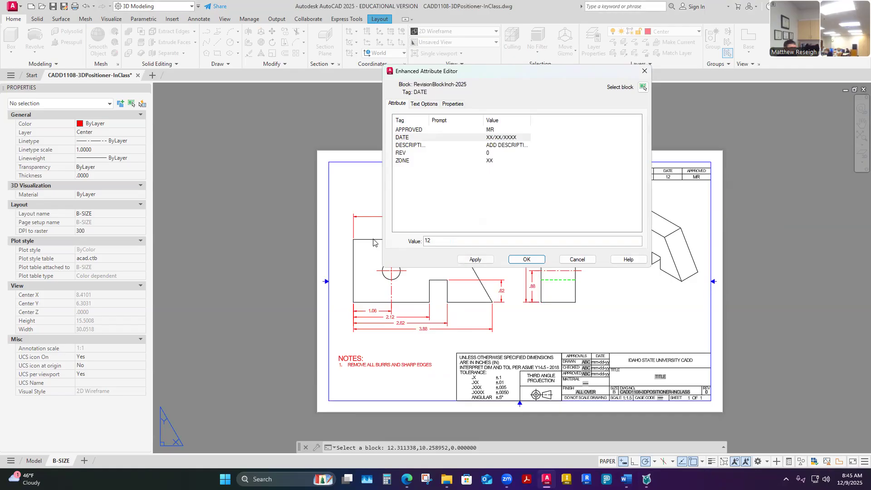
{"action": "type", "text": "/"}
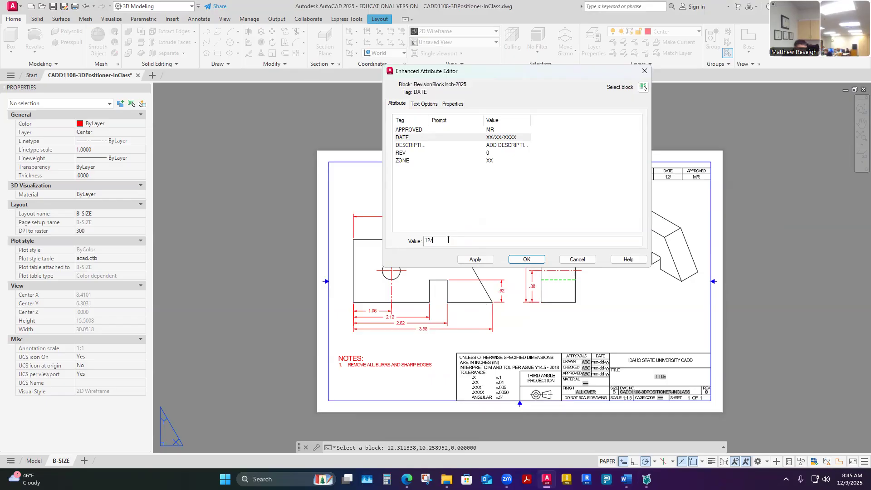
{"action": "type", "text": "09/2025"}
{"action": "left_click", "coordinate": [523, 262]}
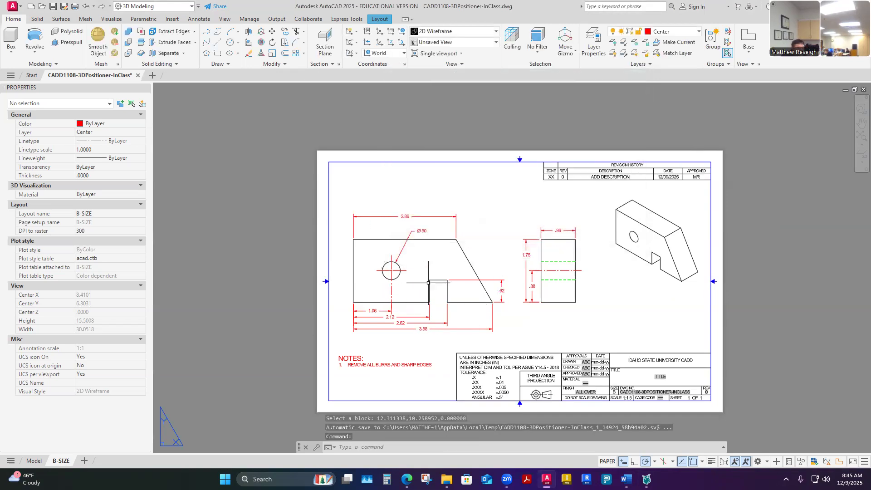
{"action": "left_click", "coordinate": [439, 264]}
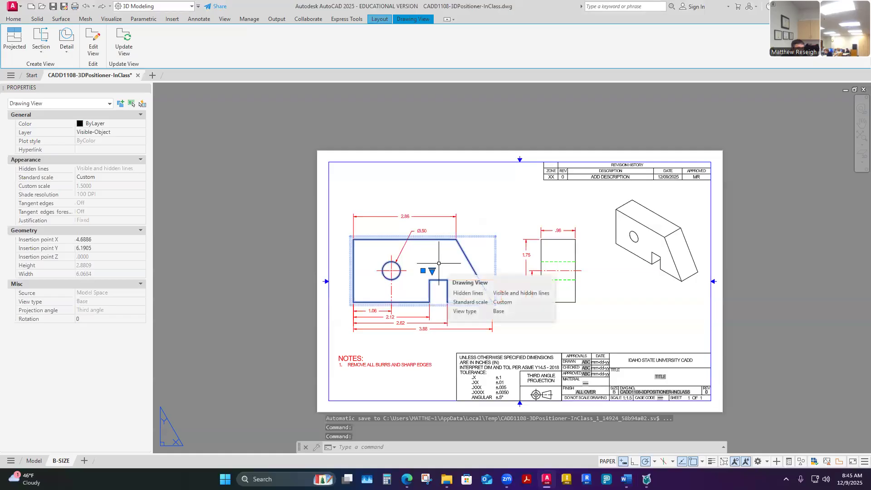
{"action": "left_click", "coordinate": [91, 41]}
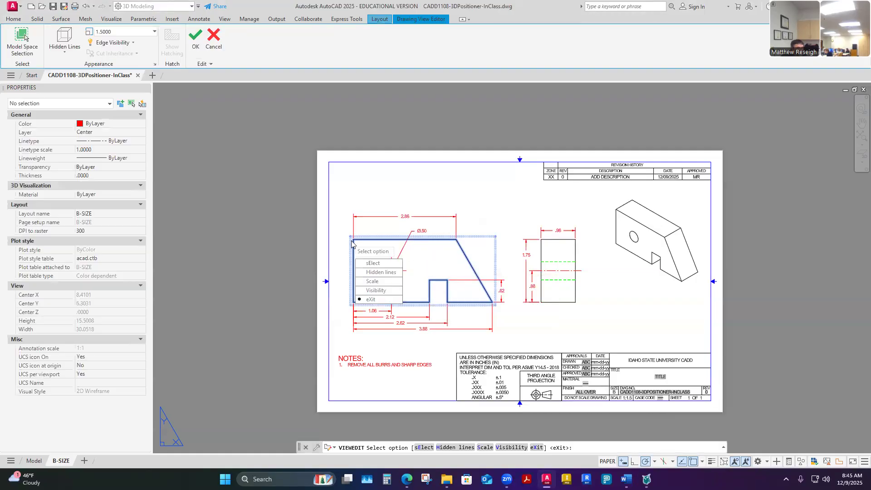
{"action": "left_click", "coordinate": [372, 281]}
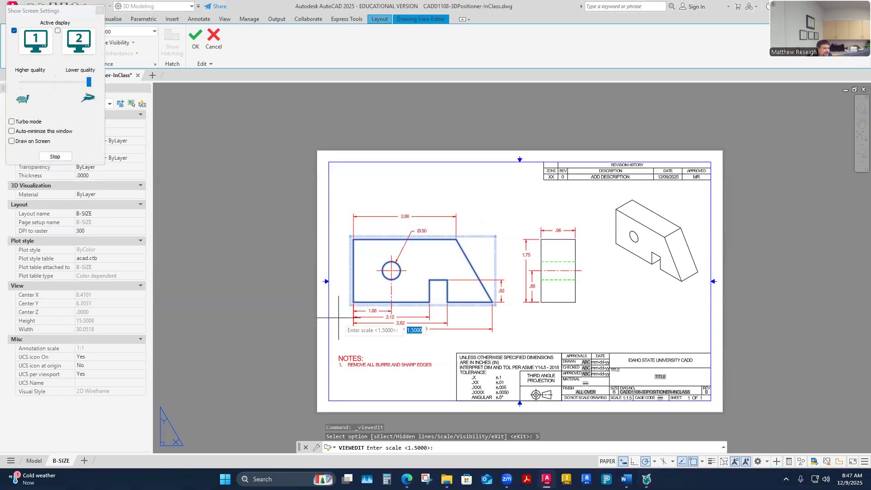
{"action": "key", "text": "Escape"}
{"action": "key", "text": "Escape"}
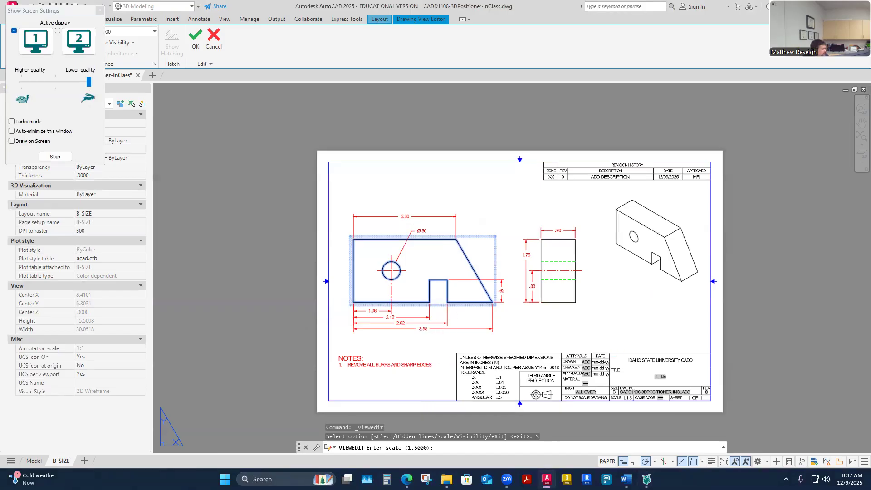
Enter the drafter's initials in the title block's DRAWN approval attribute
{"action": "scroll", "coordinate": [586, 408], "scroll_direction": "up", "scroll_amount": 5}
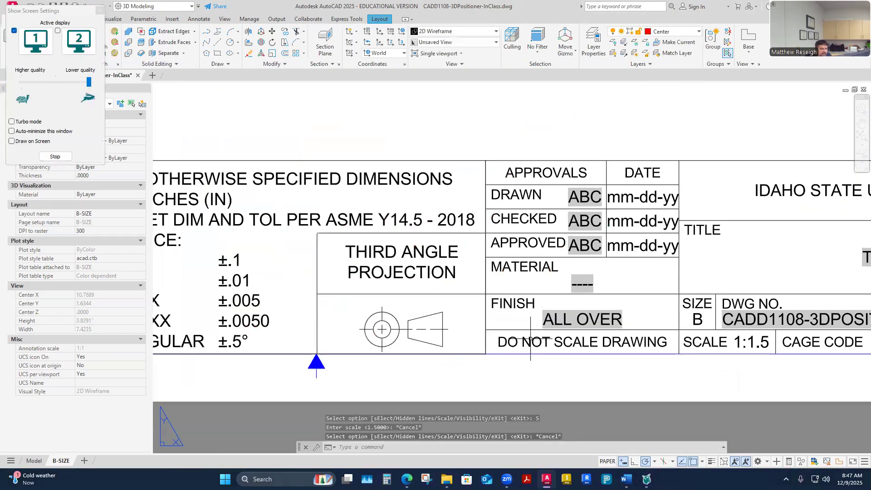
{"action": "scroll", "coordinate": [732, 368], "scroll_direction": "down", "scroll_amount": 5}
{"action": "scroll", "coordinate": [509, 314], "scroll_direction": "up", "scroll_amount": 5}
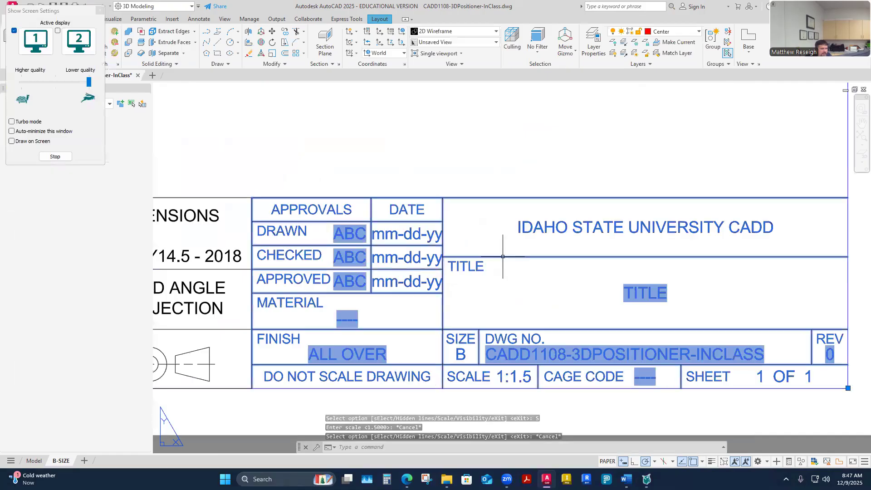
{"action": "double_click", "coordinate": [503, 257]}
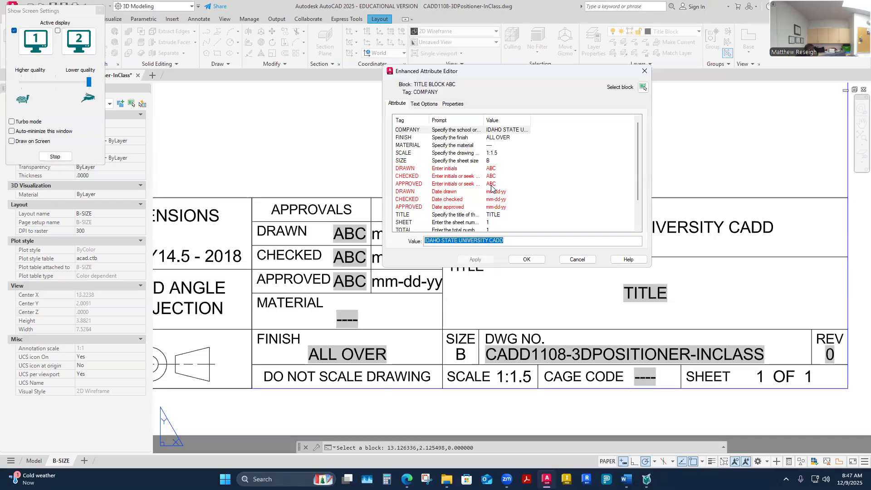
{"action": "left_click", "coordinate": [495, 169]}
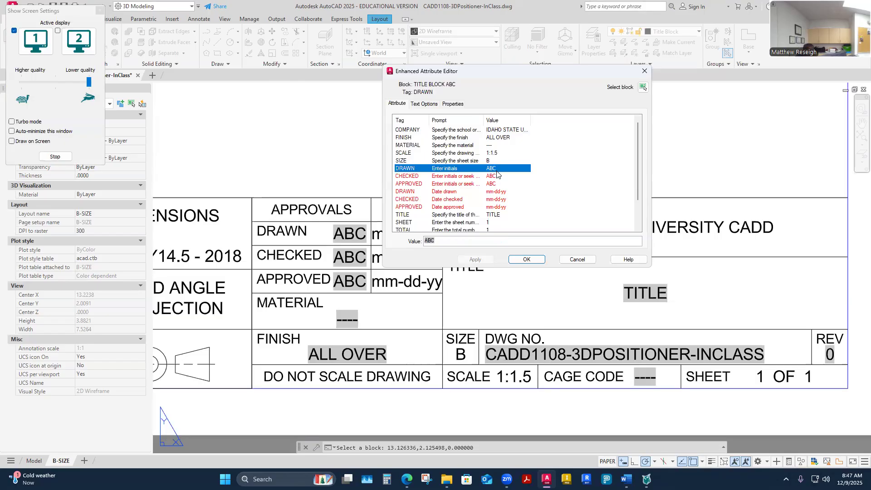
{"action": "key", "text": "m"}
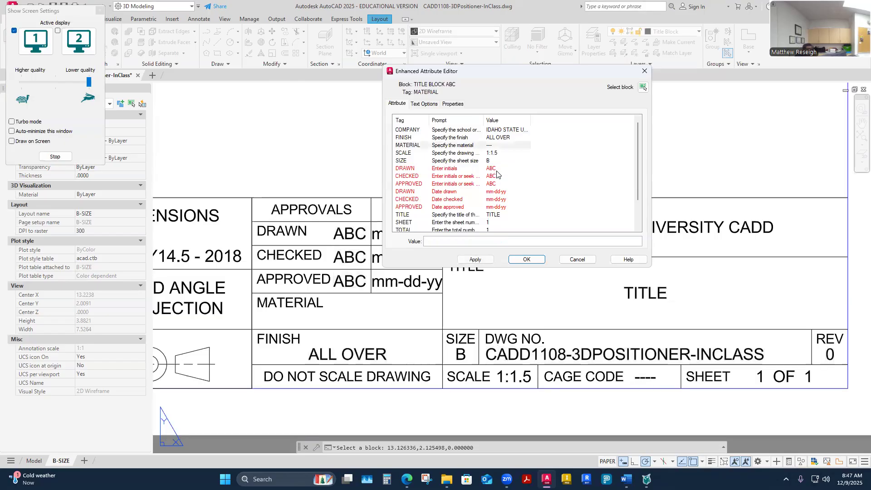
{"action": "left_click", "coordinate": [493, 169]}
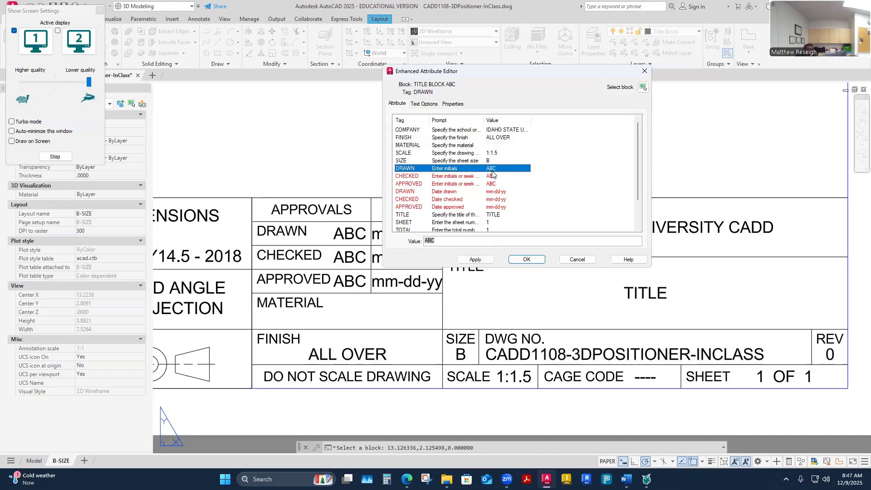
{"action": "double_click", "coordinate": [445, 243]}
{"action": "type", "text": "MR"}
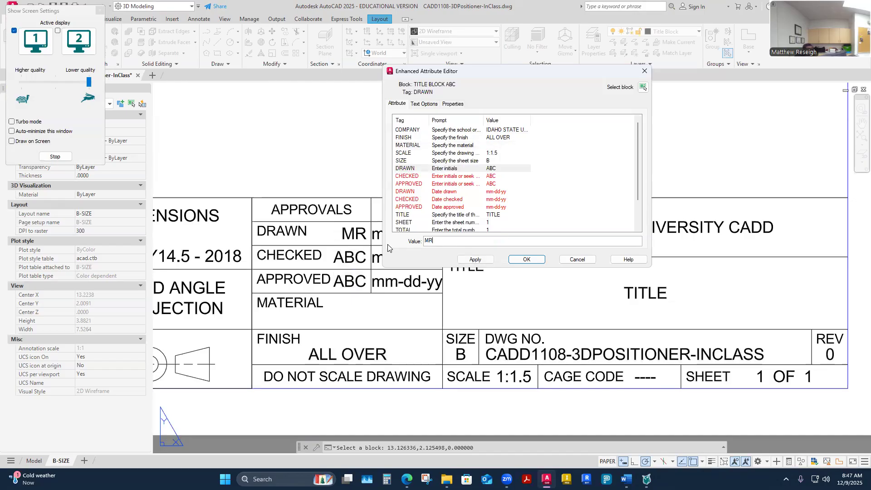
Set the title block's date drawn attribute to 12-09-25
{"action": "key", "text": "Return"}
{"action": "key", "text": "Return"}
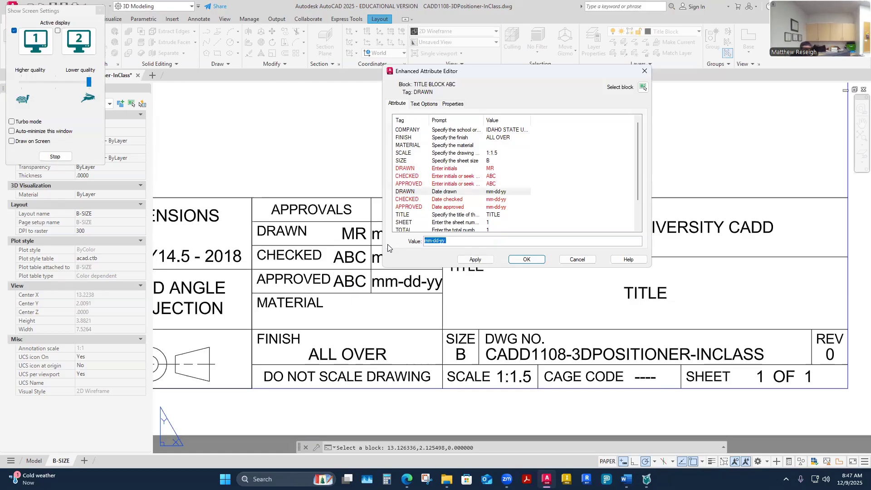
{"action": "type", "text": "12-"}
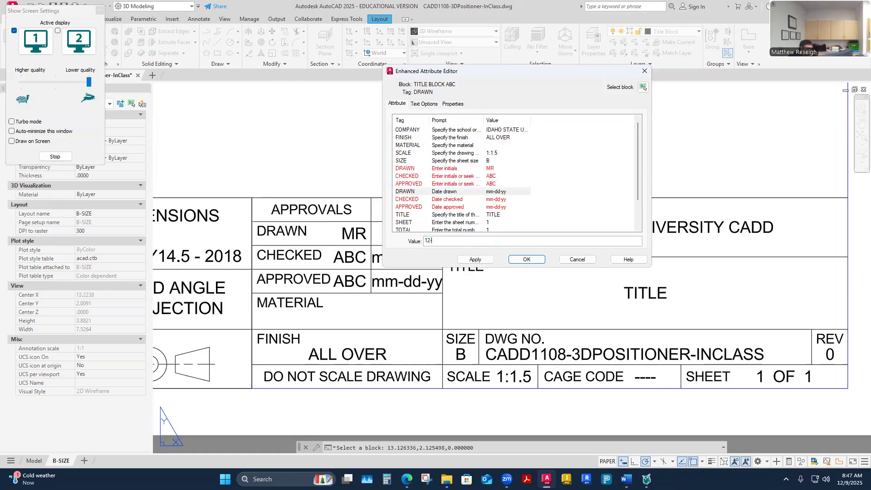
{"action": "type", "text": "09"}
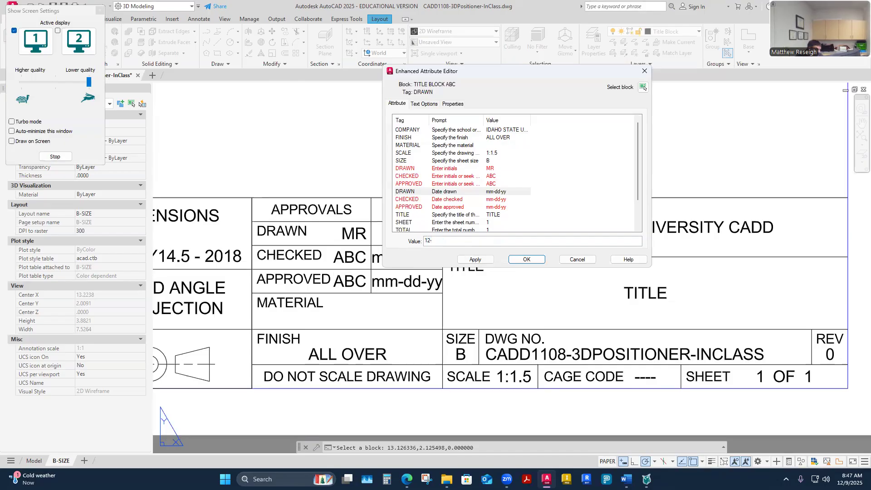
{"action": "type", "text": "-"}
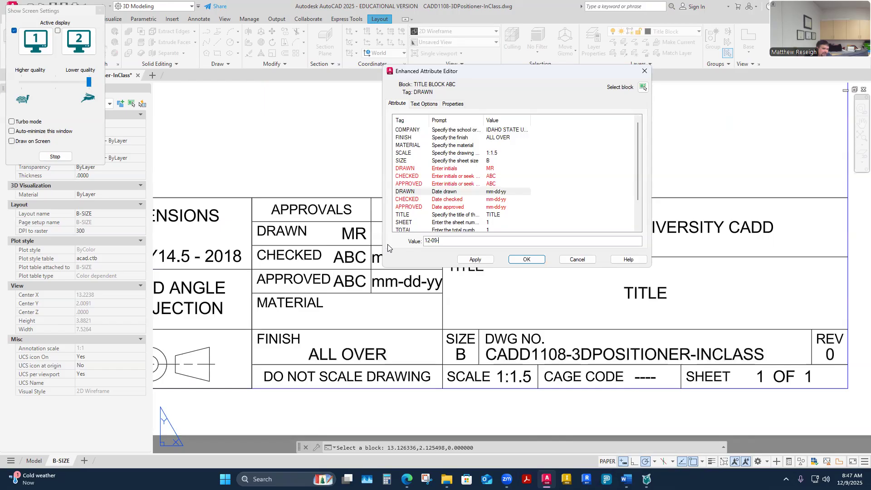
{"action": "type", "text": "25"}
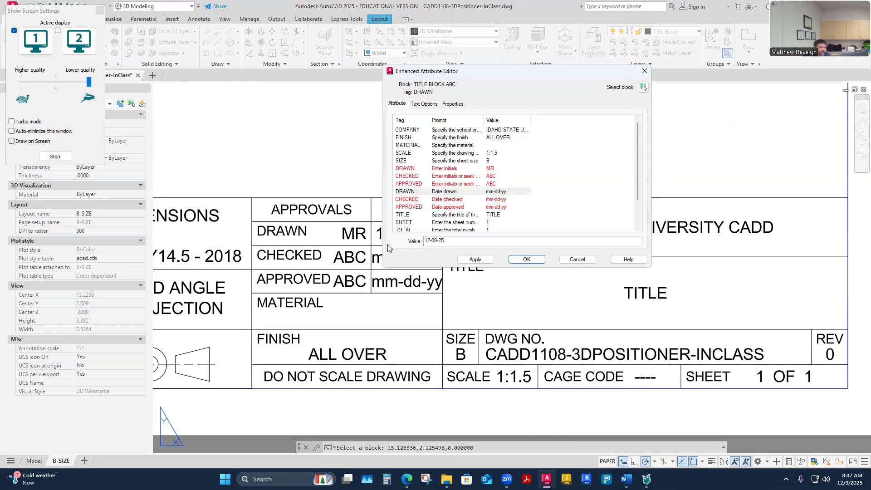
{"action": "key", "text": "Return"}
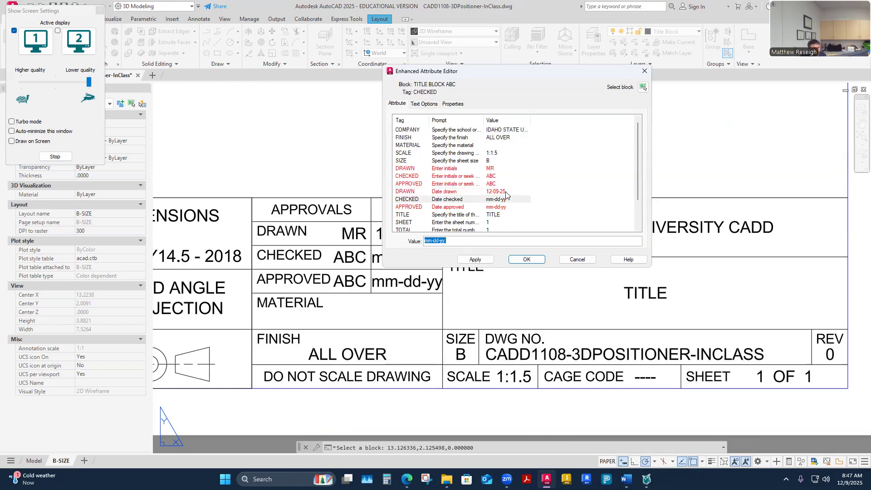
Set the title block's TITLE attribute to CADD 1108 3D POSITIONER IN CLASS and apply the attribute edits
{"action": "scroll", "coordinate": [532, 206], "scroll_direction": "down", "scroll_amount": 1}
{"action": "left_click", "coordinate": [496, 193]}
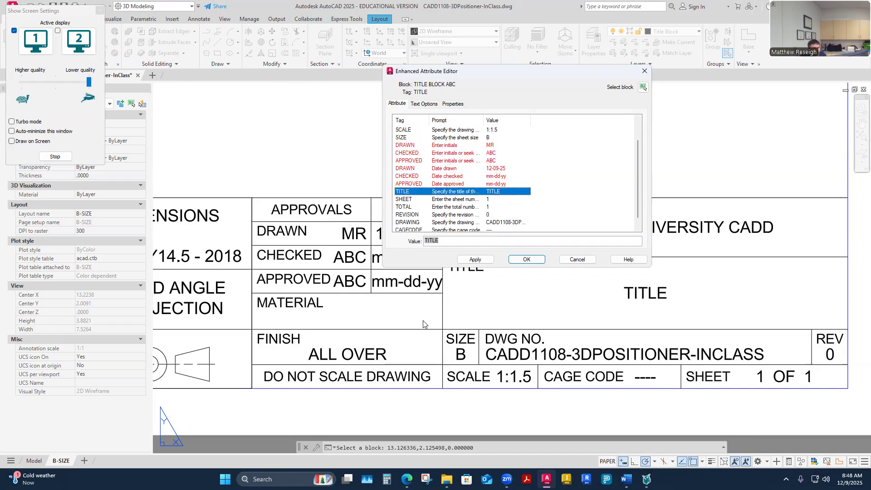
{"action": "left_click", "coordinate": [449, 241]}
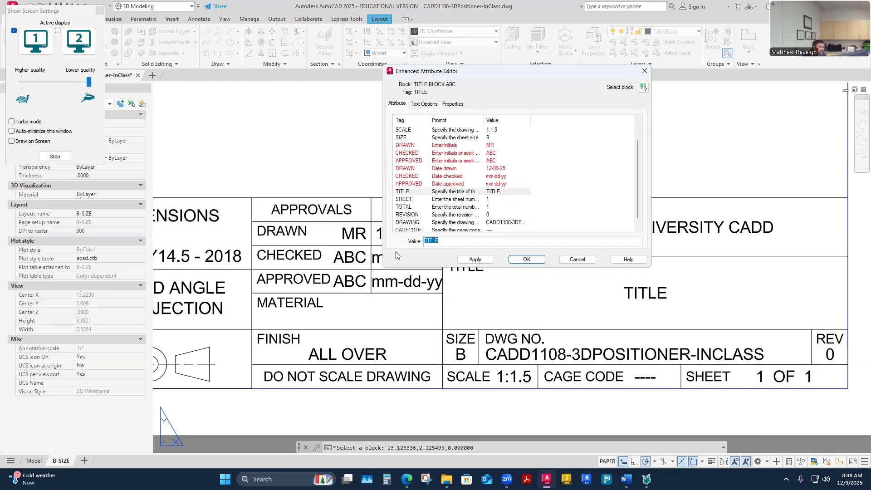
{"action": "type", "text": "CADD "}
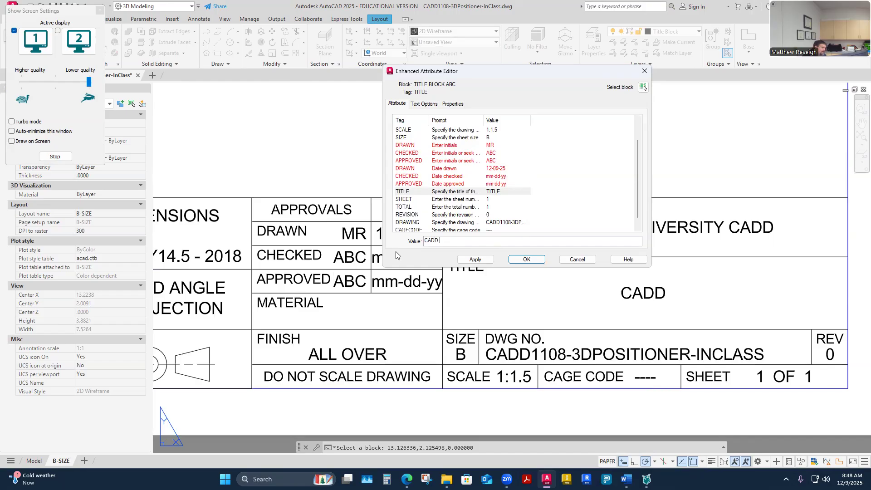
{"action": "type", "text": "1108 P"}
{"action": "key", "text": "BackSpace"}
{"action": "type", "text": "3D"}
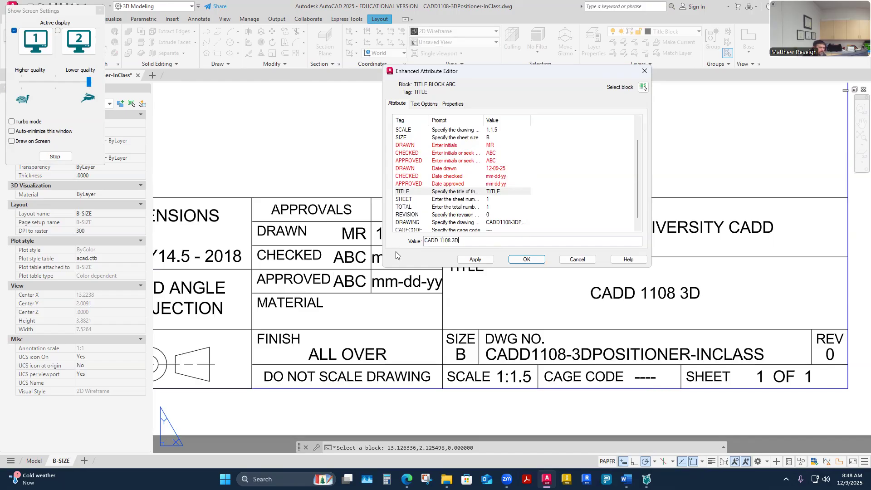
{"action": "type", "text": " POSITIONER "}
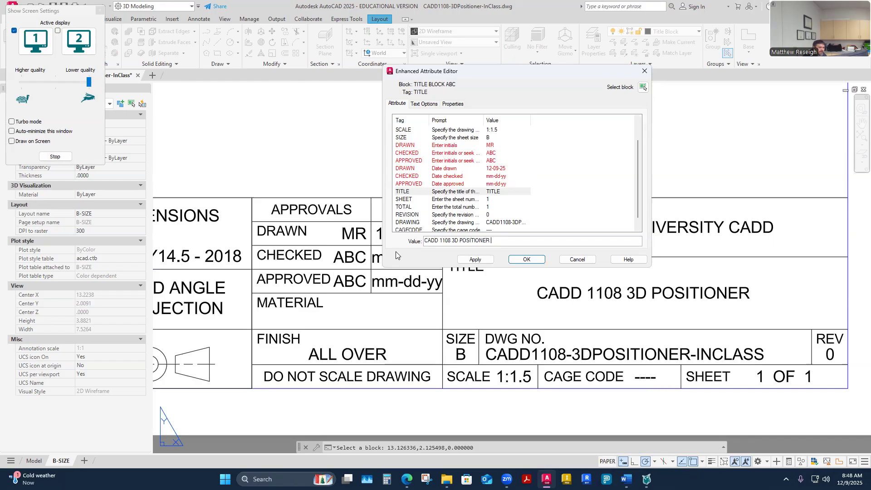
{"action": "type", "text": "IN CLASS"}
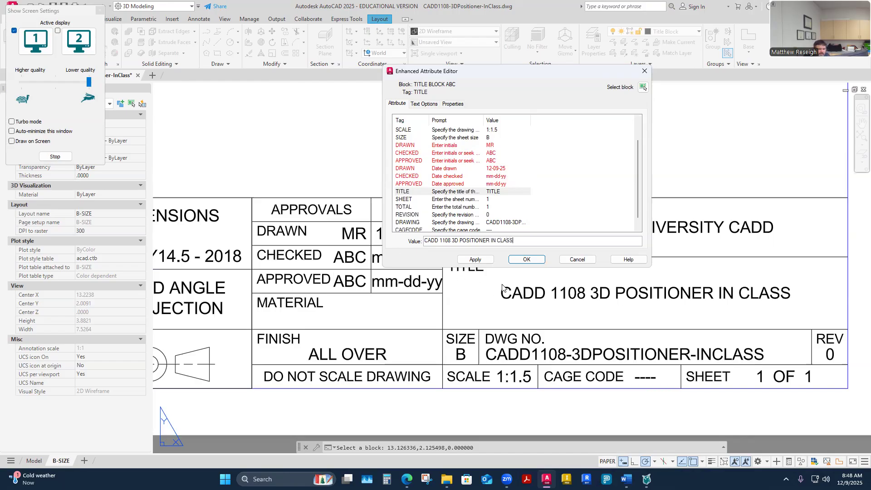
{"action": "left_click", "coordinate": [525, 259]}
Inspect the B-size sheet's title block, revision history, dimensioned views and notes for completeness
{"action": "scroll", "coordinate": [527, 263], "scroll_direction": "down", "scroll_amount": 4}
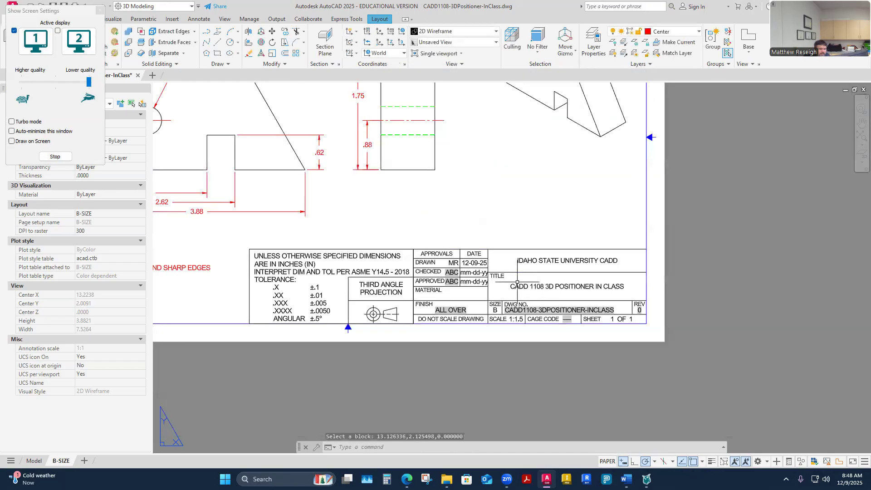
{"action": "scroll", "coordinate": [479, 303], "scroll_direction": "up", "scroll_amount": 2}
{"action": "scroll", "coordinate": [479, 311], "scroll_direction": "down", "scroll_amount": 4}
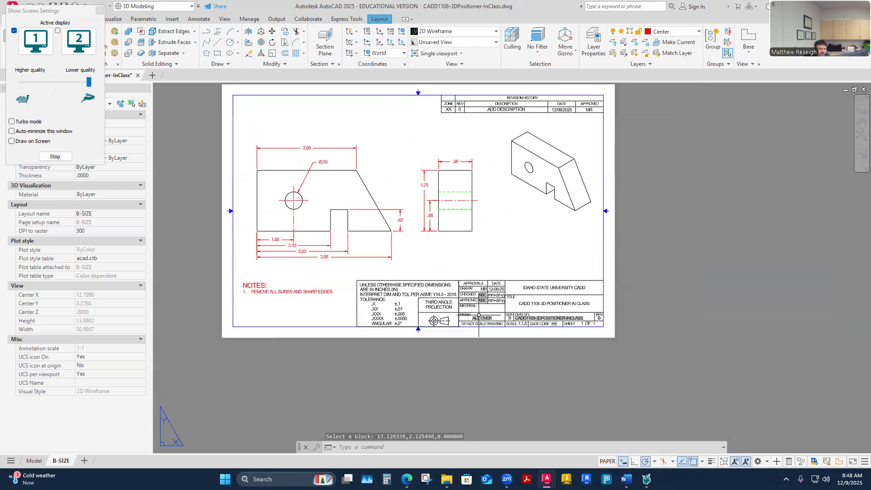
{"action": "scroll", "coordinate": [544, 158], "scroll_direction": "up", "scroll_amount": 2}
{"action": "scroll", "coordinate": [513, 141], "scroll_direction": "down", "scroll_amount": 2}
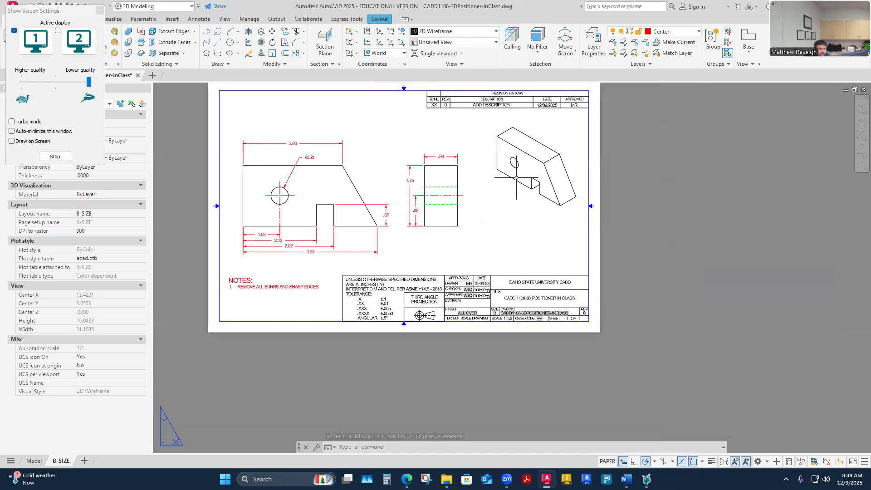
{"action": "scroll", "coordinate": [499, 182], "scroll_direction": "down", "scroll_amount": 3}
{"action": "scroll", "coordinate": [438, 185], "scroll_direction": "up", "scroll_amount": 3}
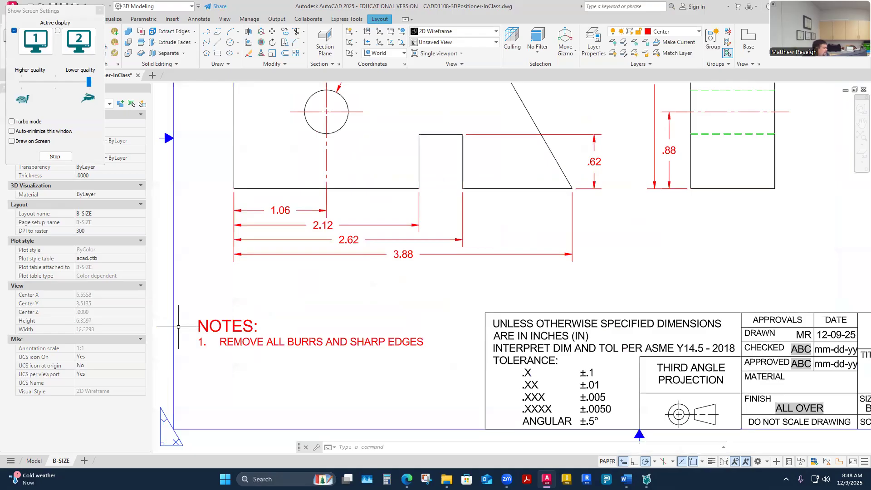
{"action": "scroll", "coordinate": [315, 281], "scroll_direction": "down", "scroll_amount": 2}
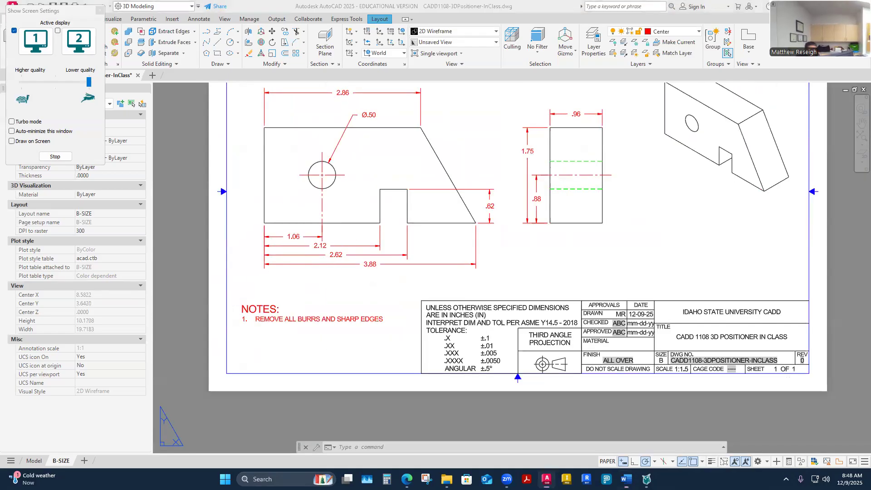
Switch to Word to check the positioner's reference dimensions, and return to the B-size layout in AutoCAD
{"action": "left_click", "coordinate": [626, 479]}
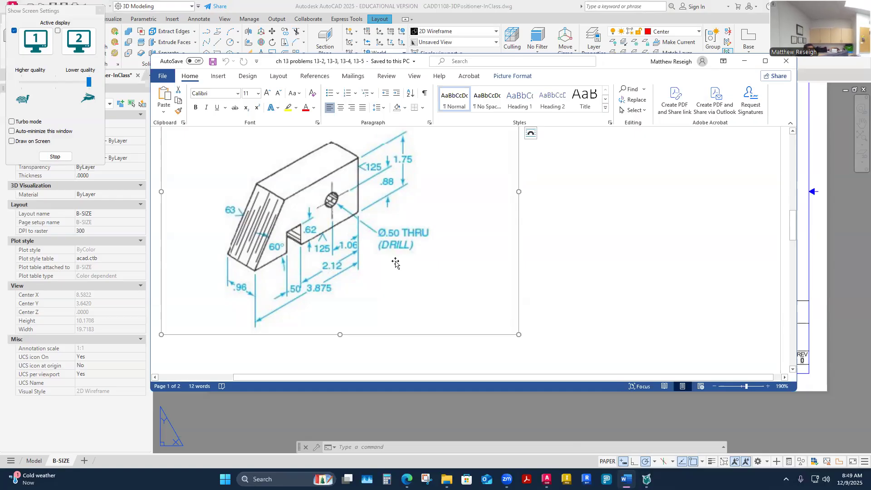
{"action": "left_click", "coordinate": [421, 404]}
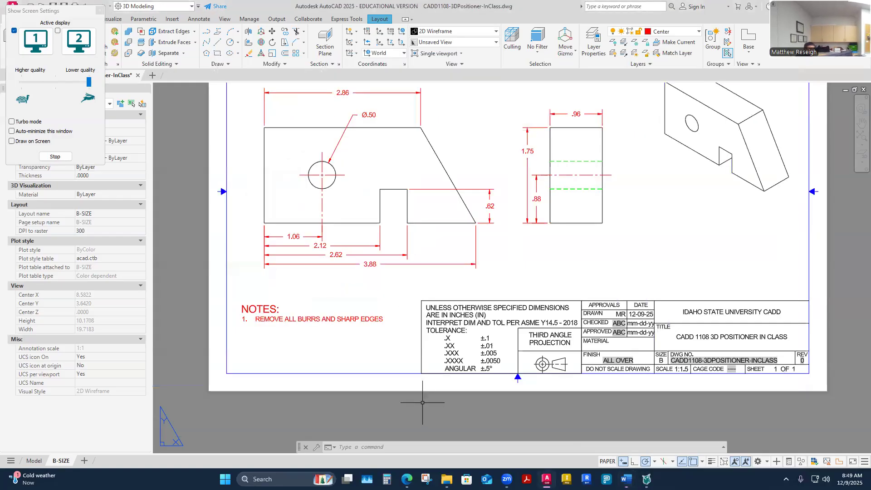
{"action": "scroll", "coordinate": [372, 242], "scroll_direction": "down", "scroll_amount": 2}
{"action": "scroll", "coordinate": [373, 242], "scroll_direction": "up", "scroll_amount": 2}
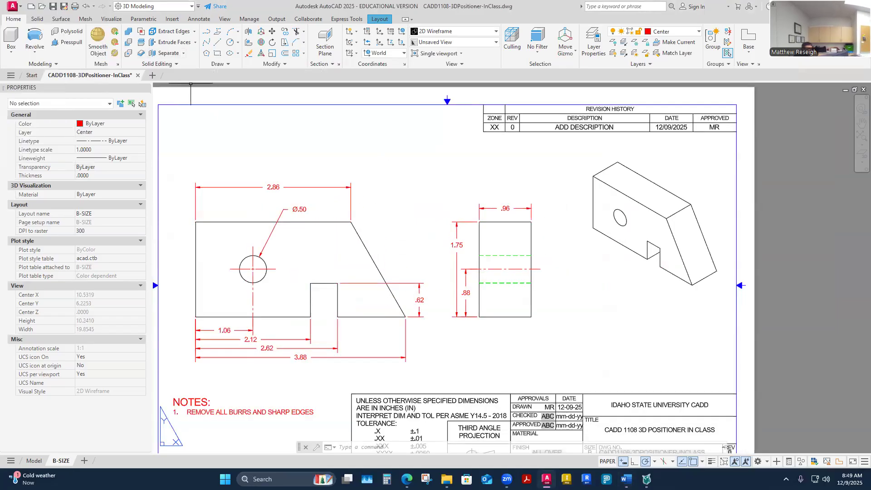
Review the ASME Inch 2 Decimal style in the Dimension Style Manager and close it without changes
{"action": "left_click", "coordinate": [199, 19]}
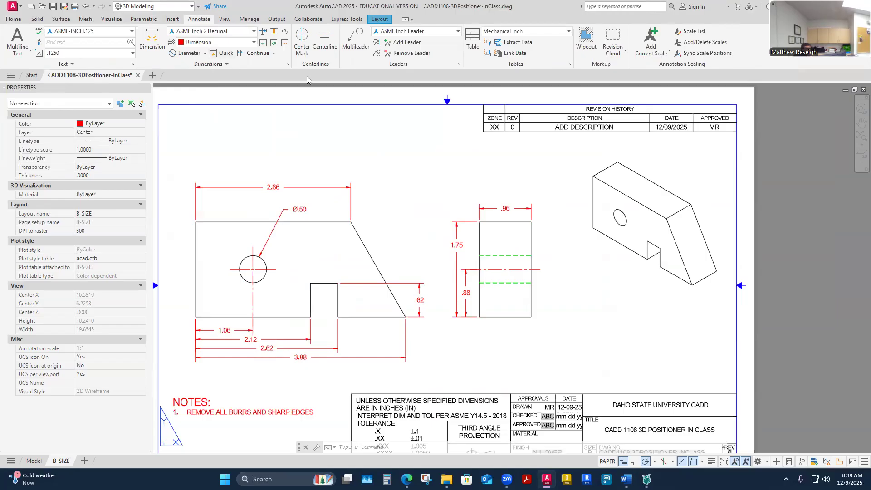
{"action": "left_click", "coordinate": [287, 66]}
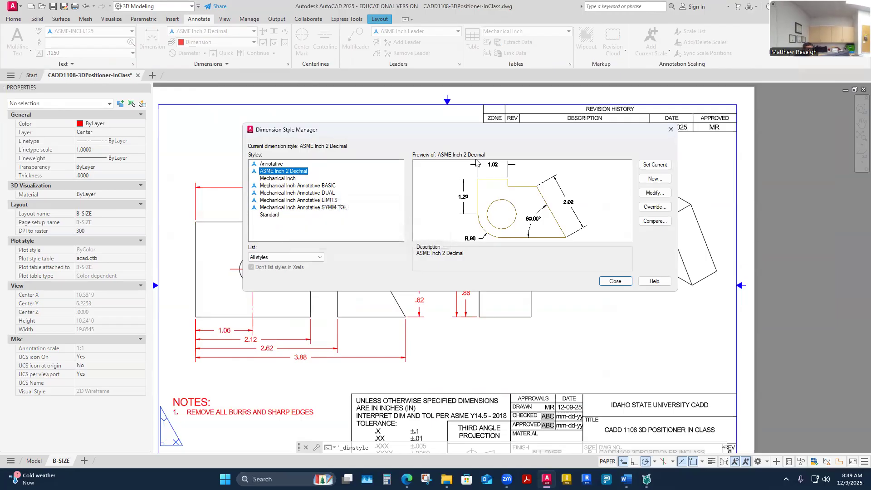
{"action": "left_click", "coordinate": [671, 129]}
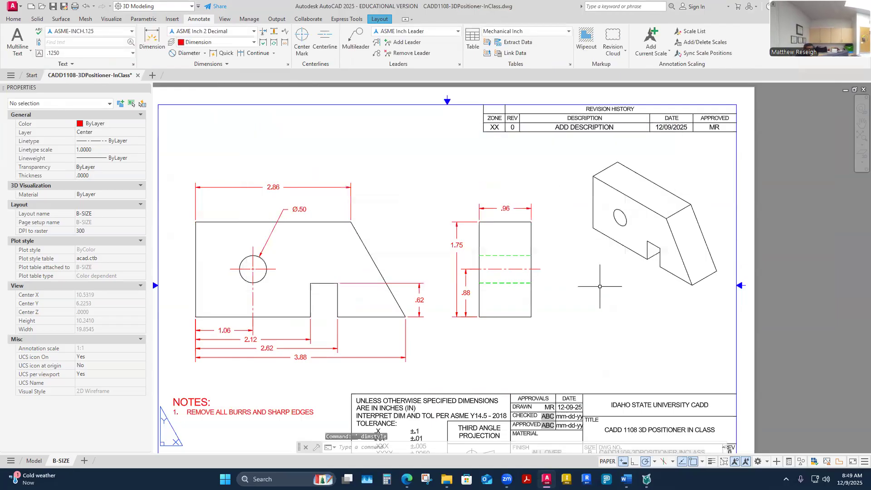
Set the precision of the front view's overall length dimension to three decimal places (0.000)
{"action": "scroll", "coordinate": [548, 338], "scroll_direction": "down", "scroll_amount": 3}
{"action": "scroll", "coordinate": [463, 349], "scroll_direction": "up", "scroll_amount": 3}
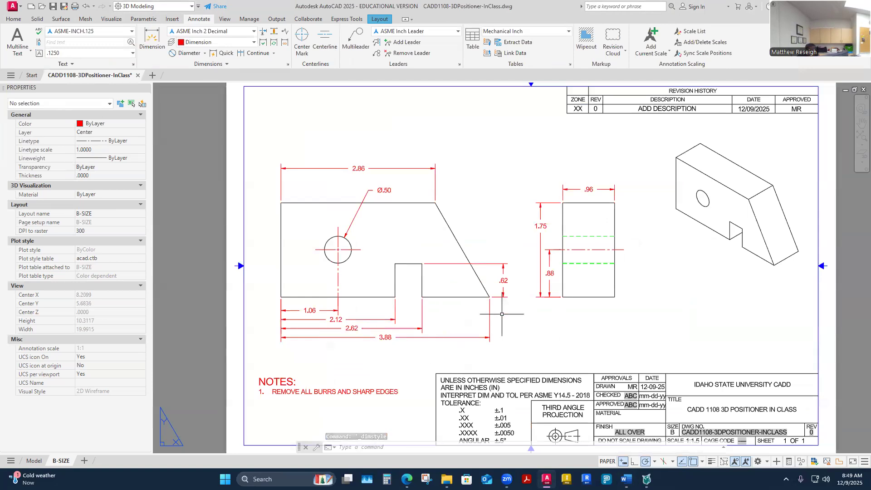
{"action": "left_click", "coordinate": [385, 338]}
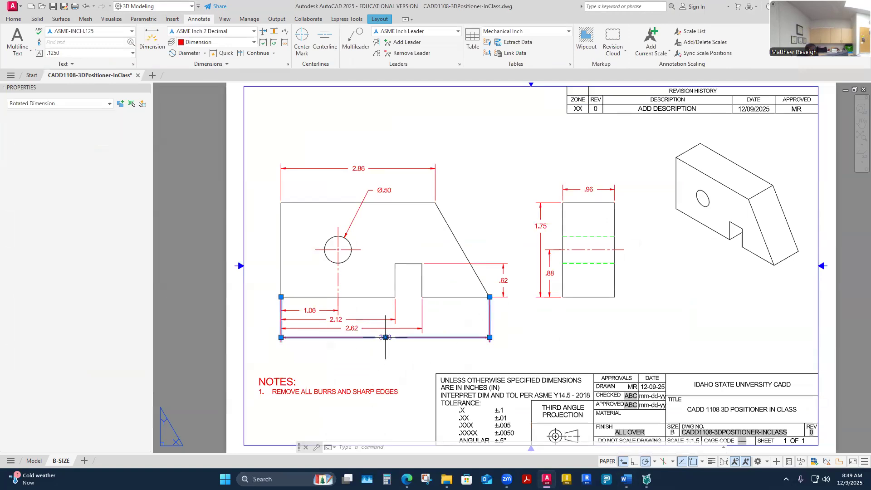
{"action": "right_click", "coordinate": [398, 342]}
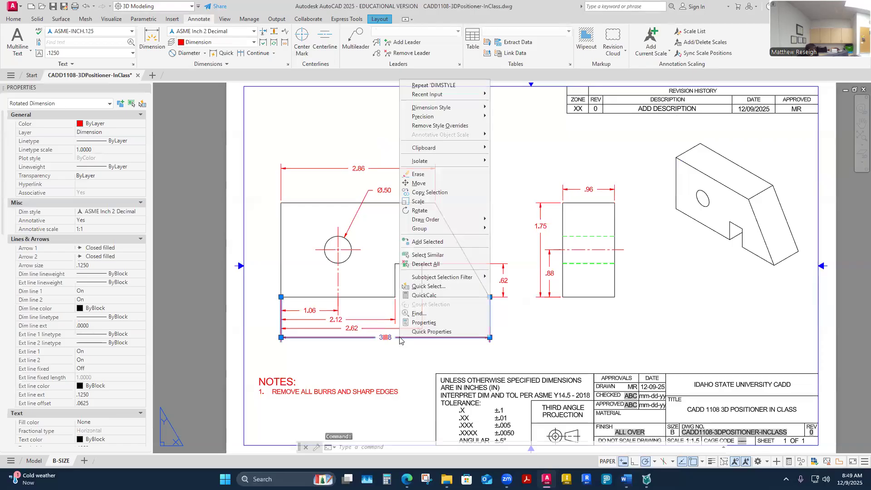
{"action": "mouse_move", "coordinate": [483, 117]}
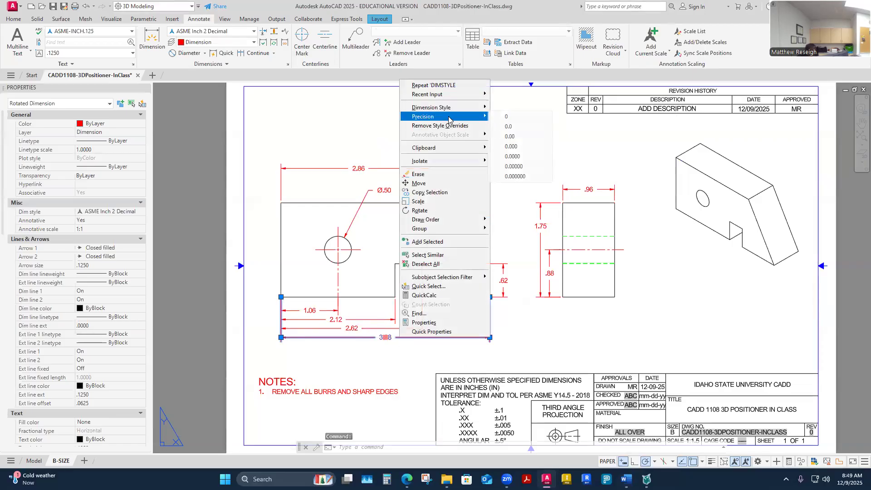
{"action": "left_click", "coordinate": [508, 146]}
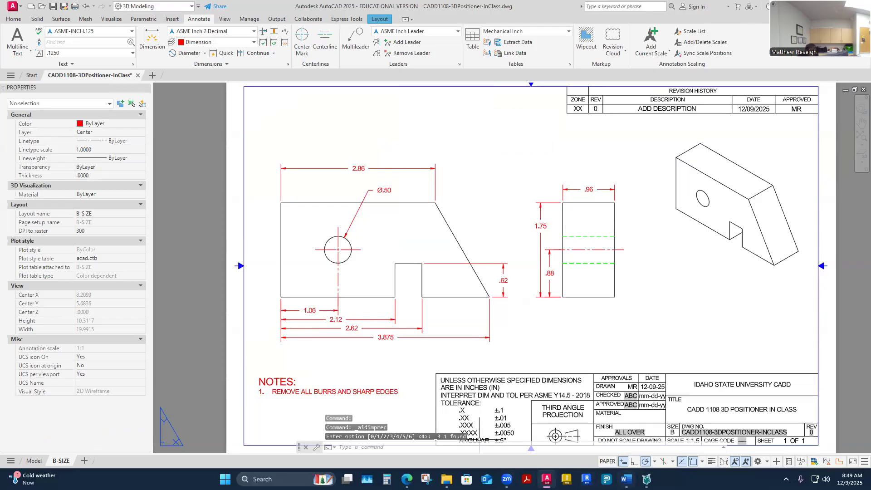
Recheck the reference drawing's dimensions in Word and review the dimension styles in AutoCAD's Dimension Style Manager
{"action": "left_click", "coordinate": [626, 479]}
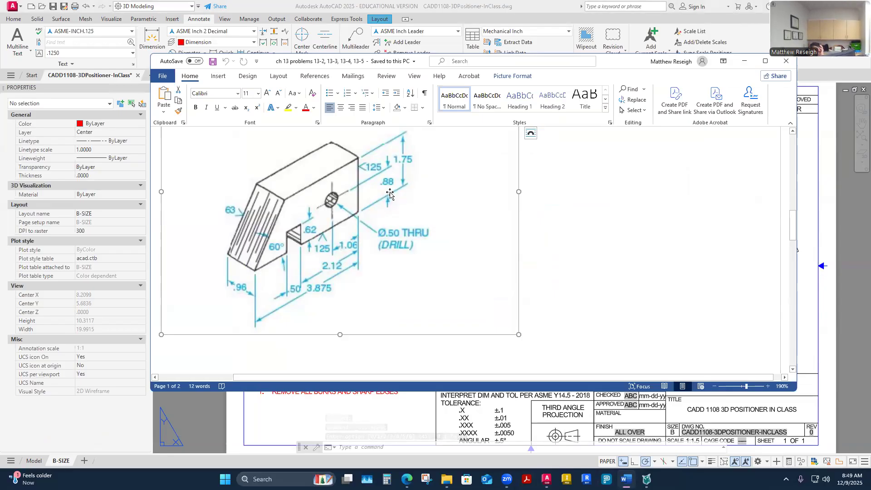
{"action": "left_click", "coordinate": [214, 420]}
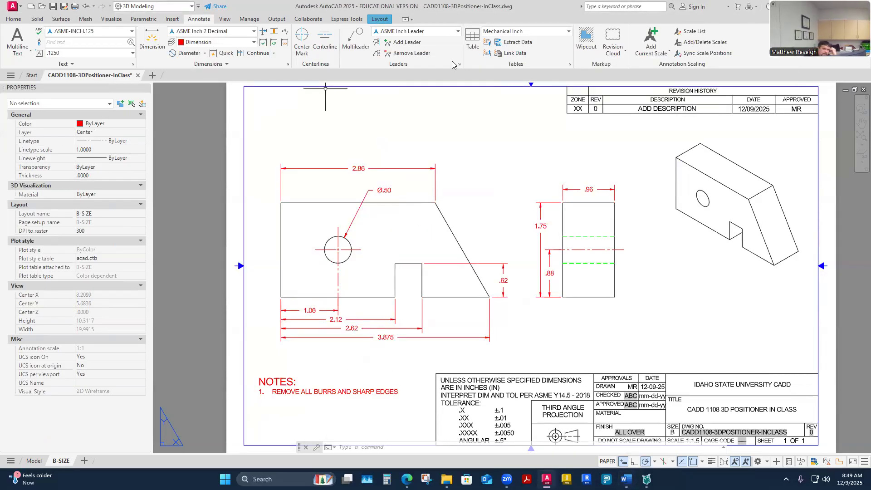
{"action": "left_click", "coordinate": [287, 65]}
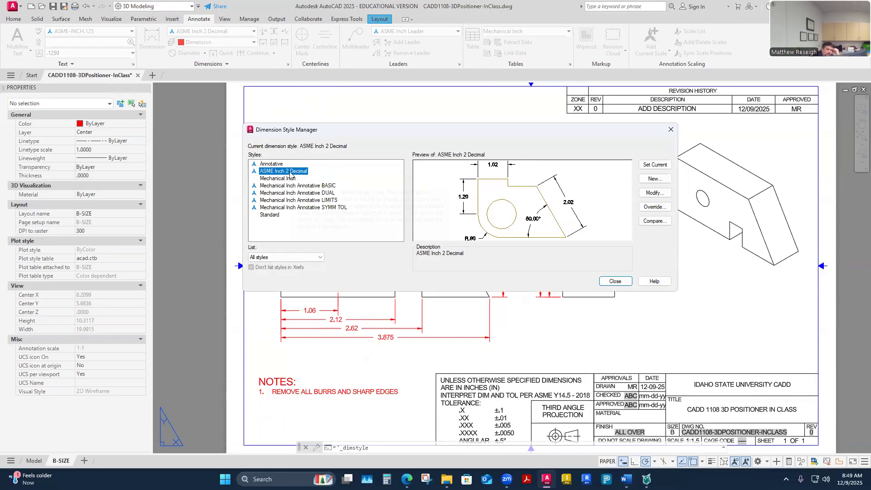
{"action": "left_click", "coordinate": [337, 107]}
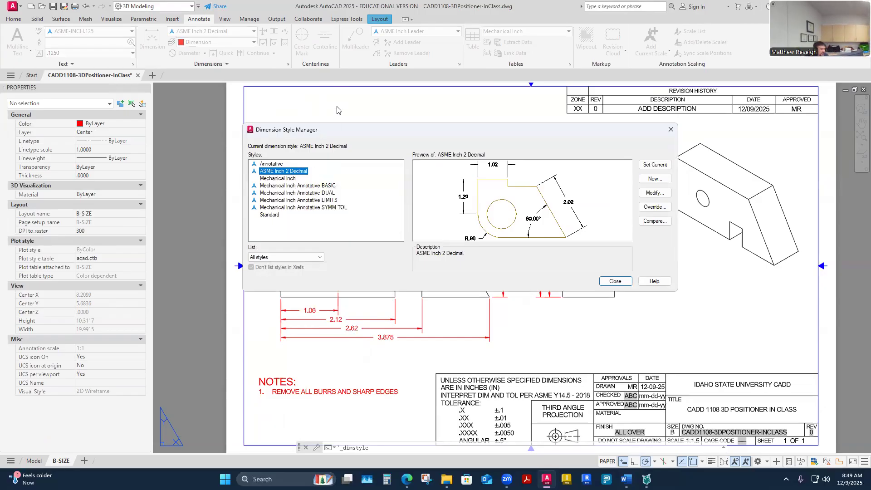
{"action": "key", "text": "Escape"}
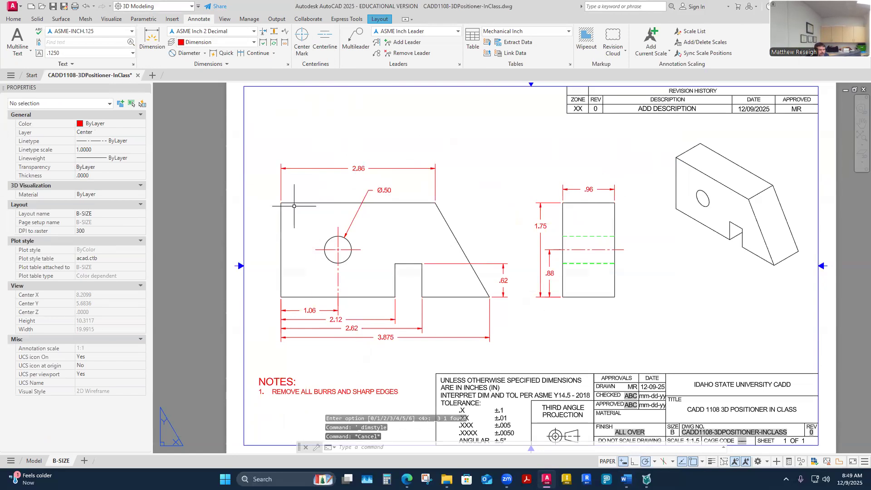
Reapply the ASME Inch 2 Decimal dimension style to the front view's overall length dimension
{"action": "scroll", "coordinate": [386, 348], "scroll_direction": "up", "scroll_amount": 2}
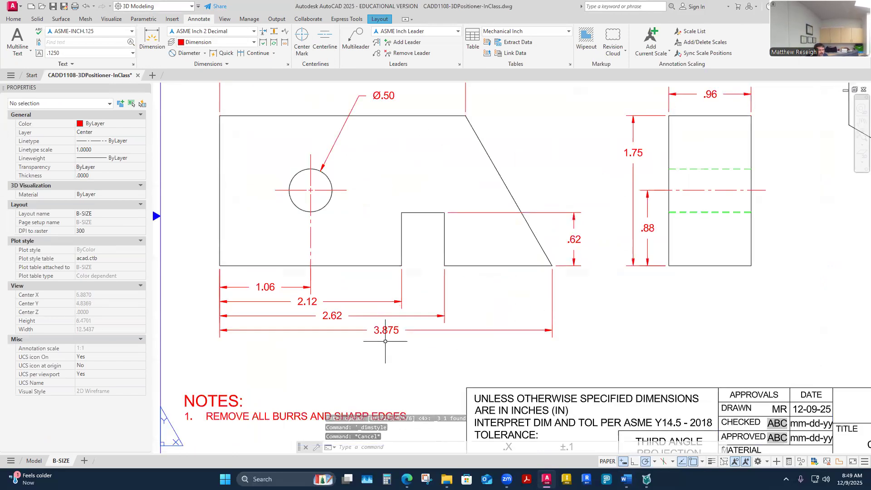
{"action": "scroll", "coordinate": [382, 347], "scroll_direction": "down", "scroll_amount": 4}
{"action": "scroll", "coordinate": [374, 354], "scroll_direction": "up", "scroll_amount": 2}
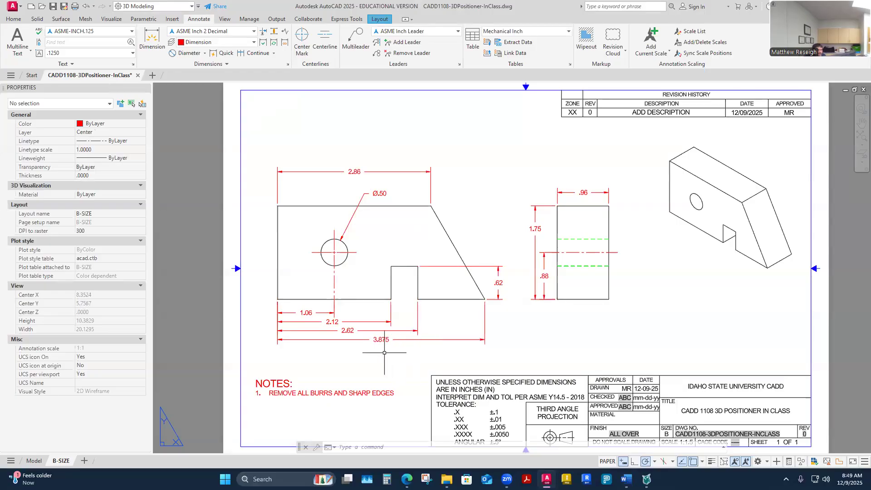
{"action": "scroll", "coordinate": [353, 344], "scroll_direction": "up", "scroll_amount": 2}
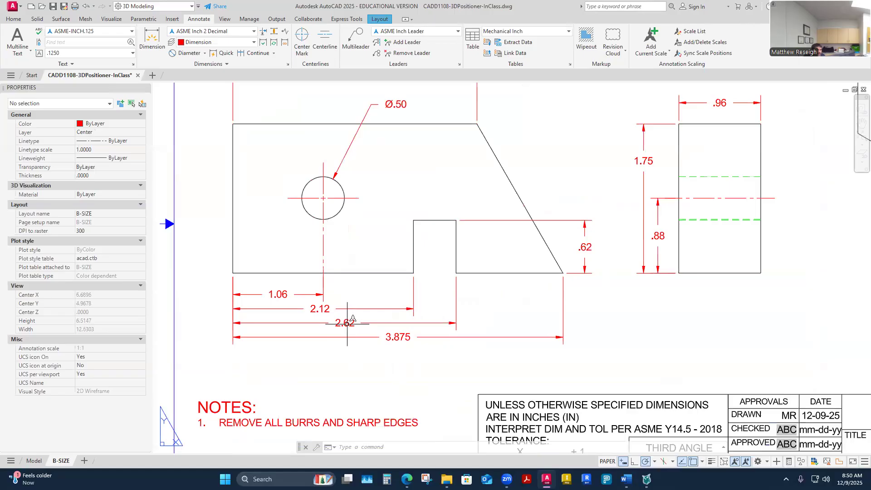
{"action": "left_click", "coordinate": [400, 337]}
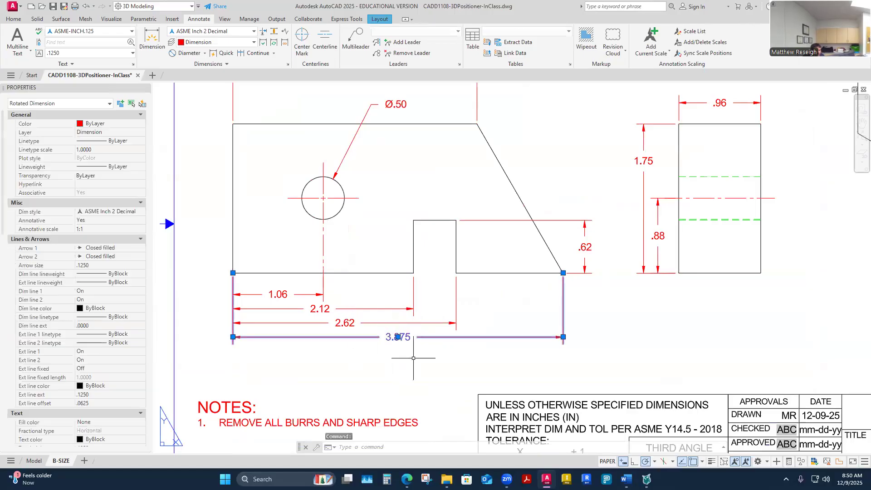
{"action": "right_click", "coordinate": [414, 358]}
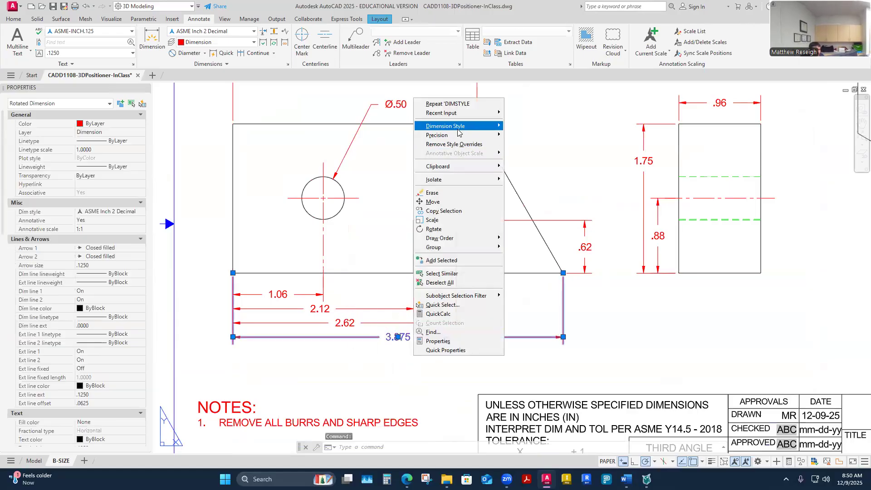
{"action": "mouse_move", "coordinate": [457, 131]}
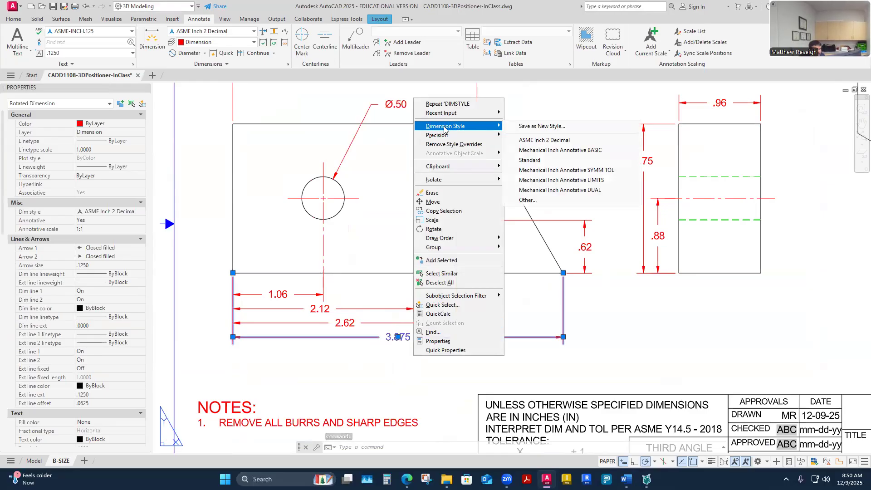
{"action": "left_click", "coordinate": [549, 140]}
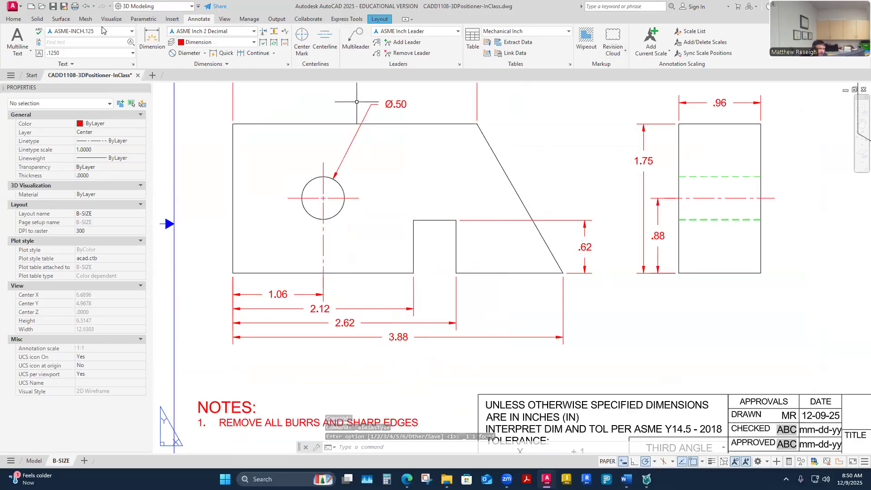
{"action": "left_click", "coordinate": [14, 19]}
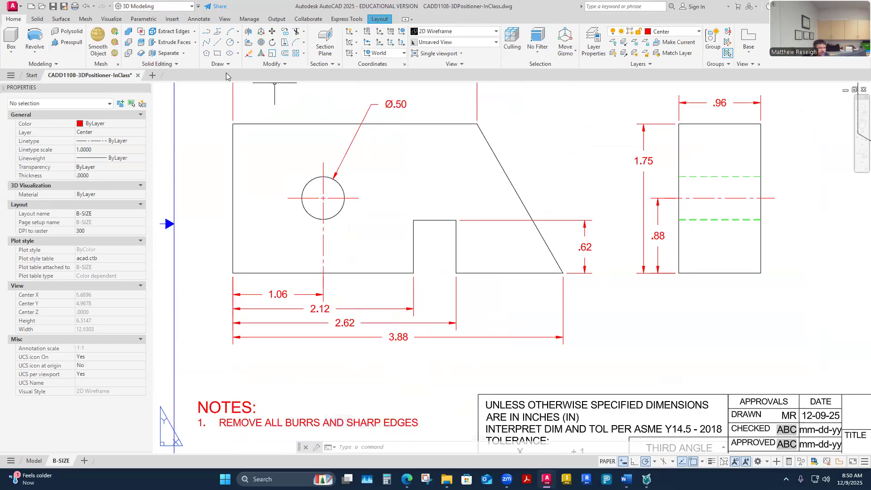
{"action": "left_click", "coordinate": [38, 19]}
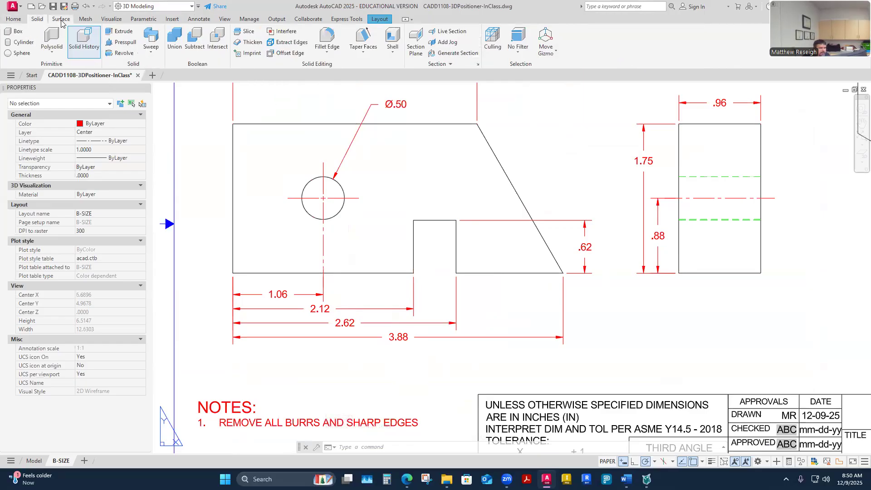
{"action": "left_click", "coordinate": [547, 168]}
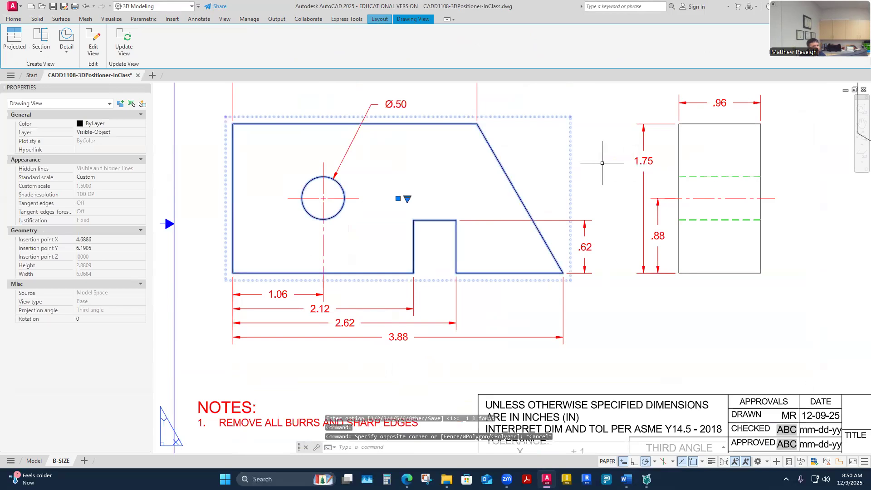
{"action": "key", "text": "Escape"}
{"action": "type", "text": "MAT"}
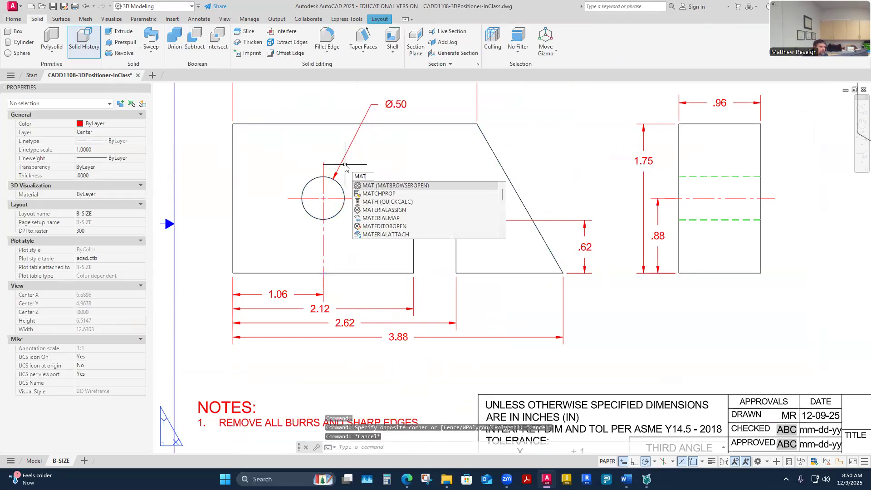
{"action": "left_click", "coordinate": [397, 193]}
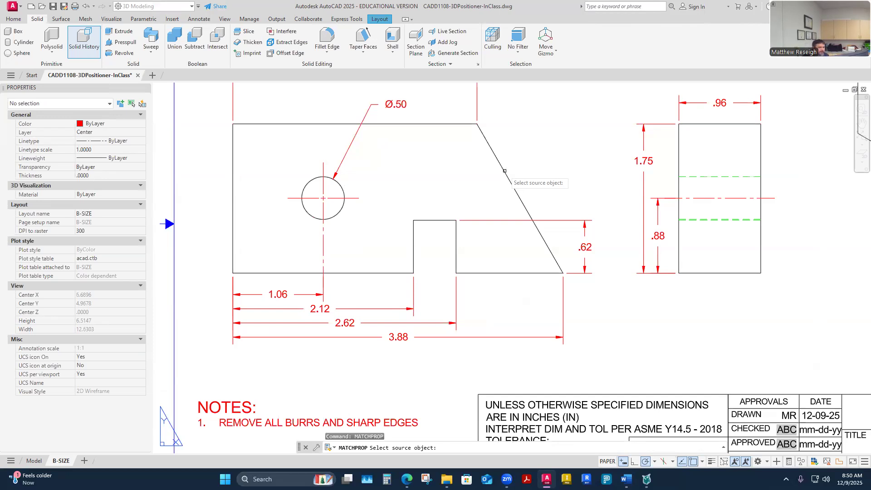
{"action": "key", "text": "Escape"}
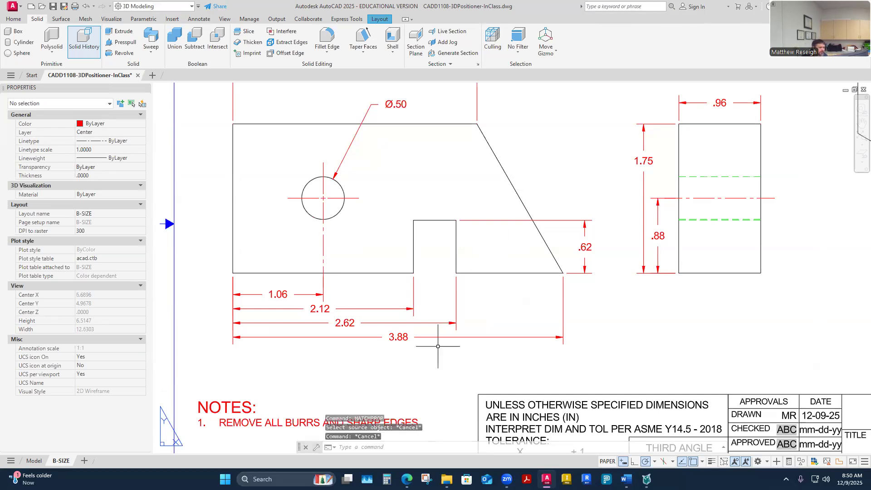
Change the front view's overall length dimension to three-decimal precision (0.000)
{"action": "left_click", "coordinate": [399, 337]}
{"action": "right_click", "coordinate": [399, 337]}
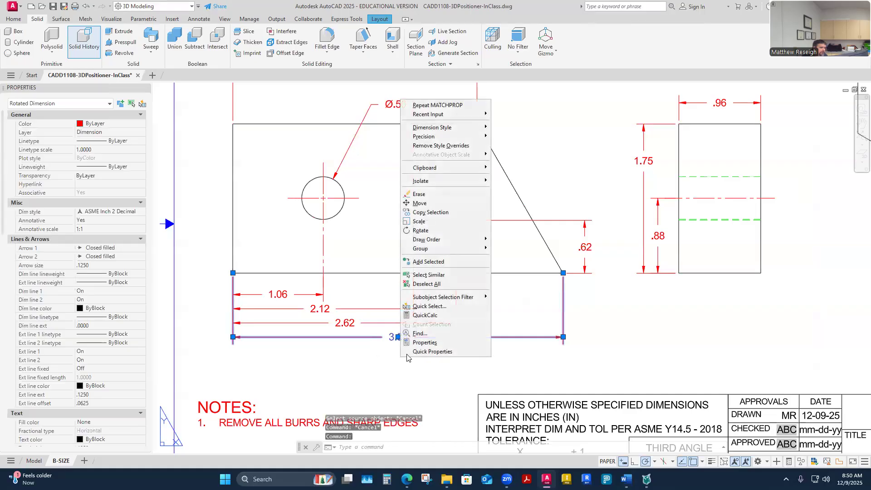
{"action": "mouse_move", "coordinate": [431, 138]}
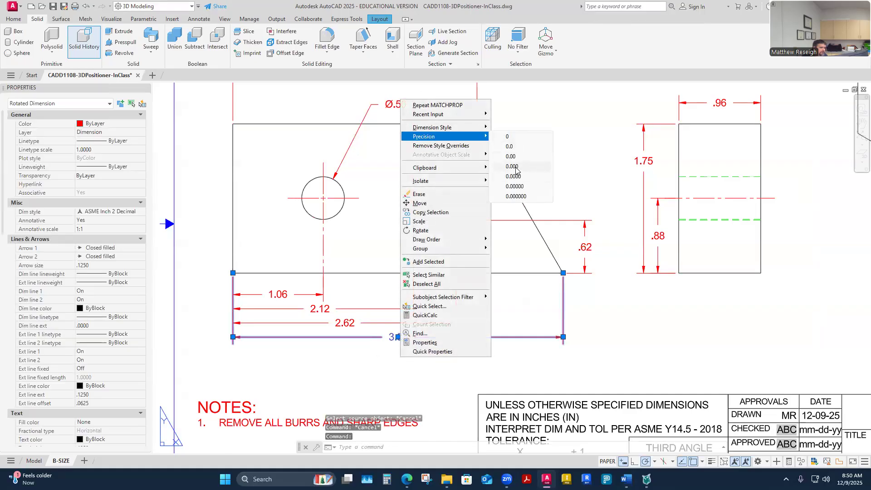
{"action": "left_click", "coordinate": [516, 168]}
Open a full plot preview of the B-SIZE layout using the DWG To PDF plotter
{"action": "scroll", "coordinate": [613, 149], "scroll_direction": "down", "scroll_amount": 5}
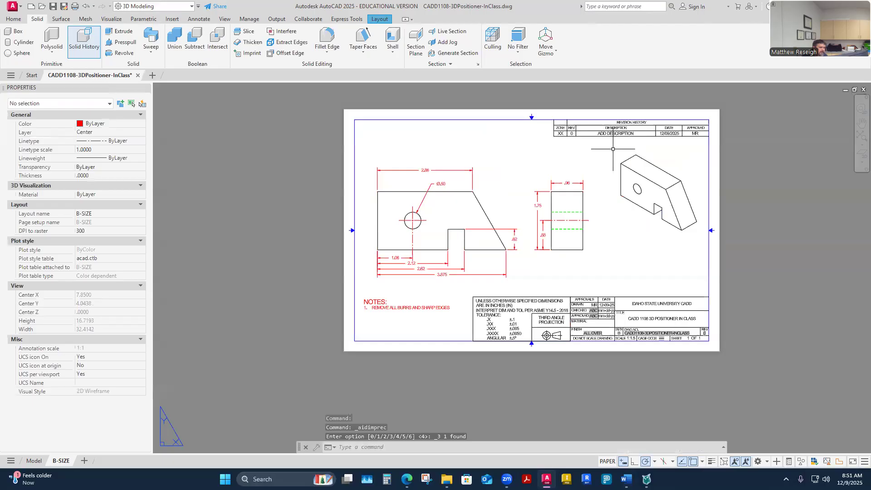
{"action": "key", "text": "ctrl+p"}
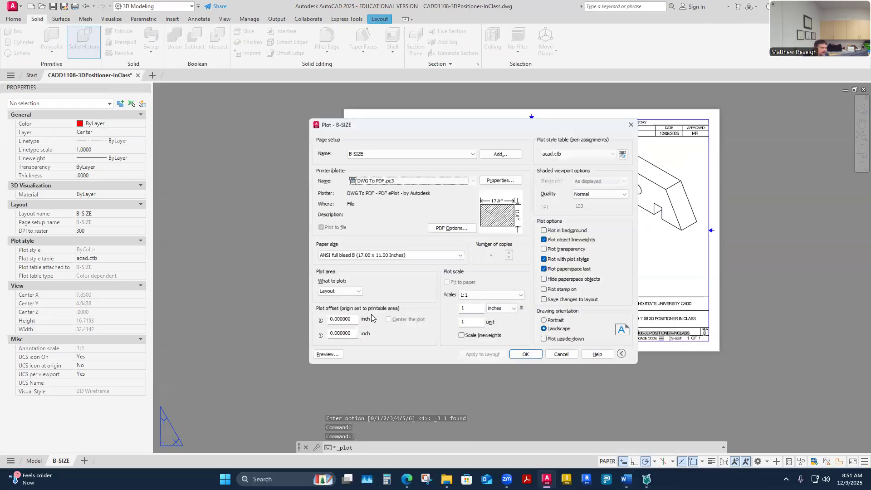
{"action": "left_click", "coordinate": [324, 361]}
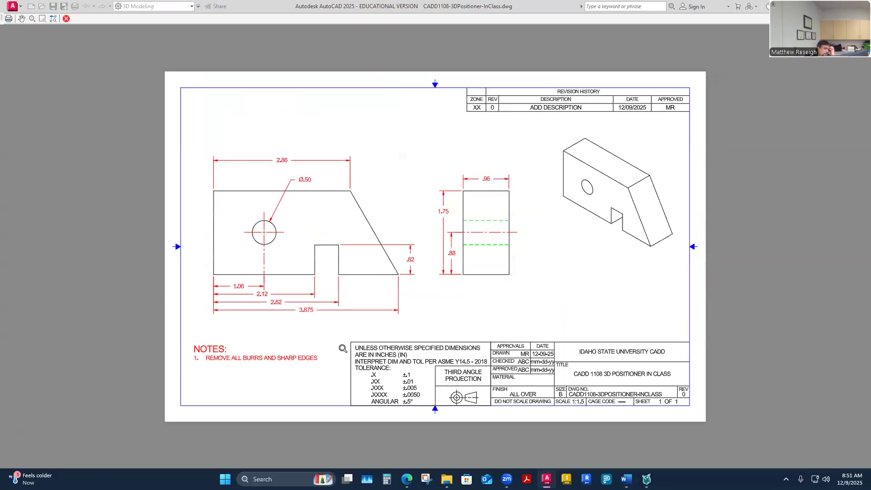
Examine the front, side and isometric views, dimensions and title block in the plot preview, and close it without plotting
{"action": "scroll", "coordinate": [169, 277], "scroll_direction": "up", "scroll_amount": 3}
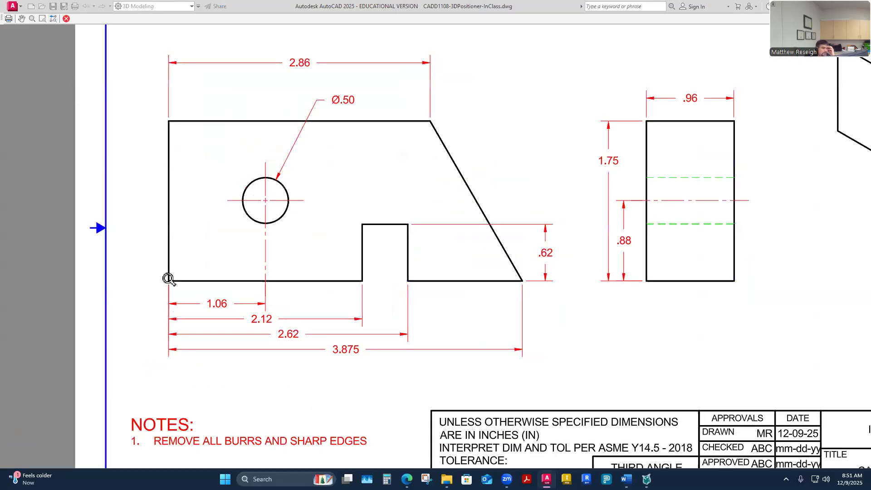
{"action": "scroll", "coordinate": [168, 278], "scroll_direction": "down", "scroll_amount": 5}
{"action": "scroll", "coordinate": [644, 154], "scroll_direction": "up", "scroll_amount": 5}
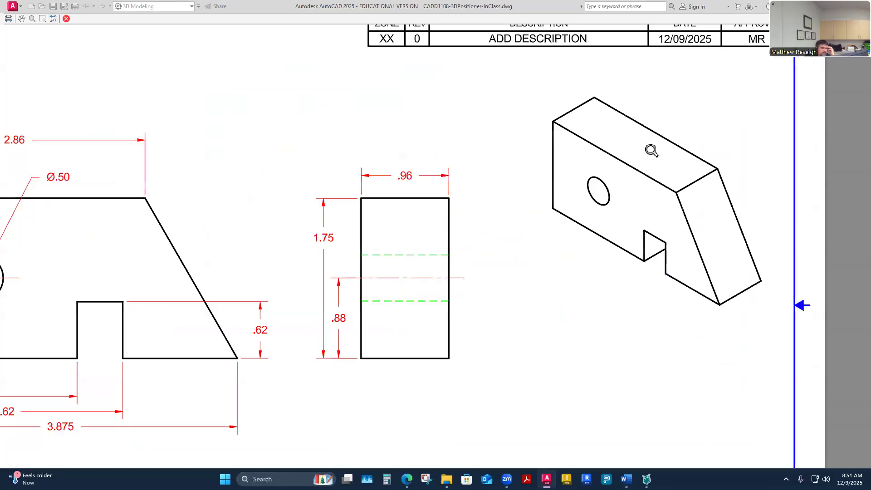
{"action": "scroll", "coordinate": [652, 150], "scroll_direction": "down", "scroll_amount": 5}
{"action": "scroll", "coordinate": [630, 159], "scroll_direction": "up", "scroll_amount": 5}
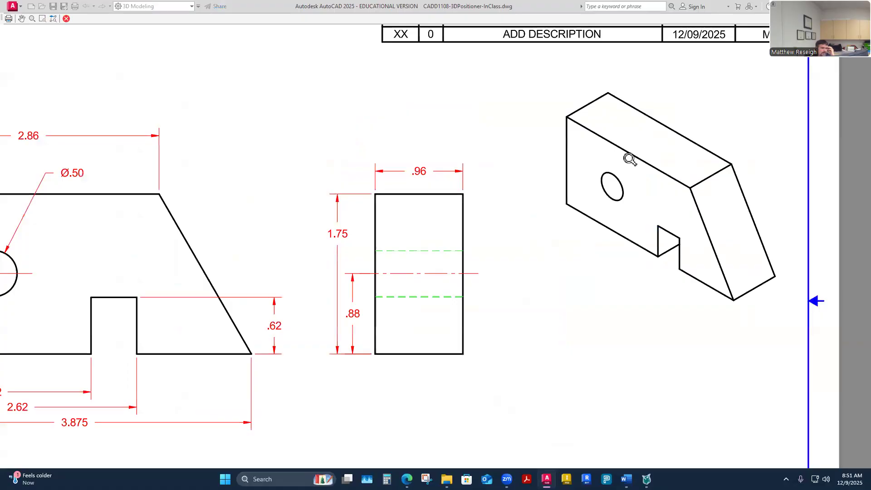
{"action": "scroll", "coordinate": [630, 158], "scroll_direction": "down", "scroll_amount": 5}
{"action": "scroll", "coordinate": [472, 262], "scroll_direction": "up", "scroll_amount": 5}
{"action": "scroll", "coordinate": [521, 253], "scroll_direction": "down", "scroll_amount": 5}
{"action": "scroll", "coordinate": [333, 271], "scroll_direction": "up", "scroll_amount": 5}
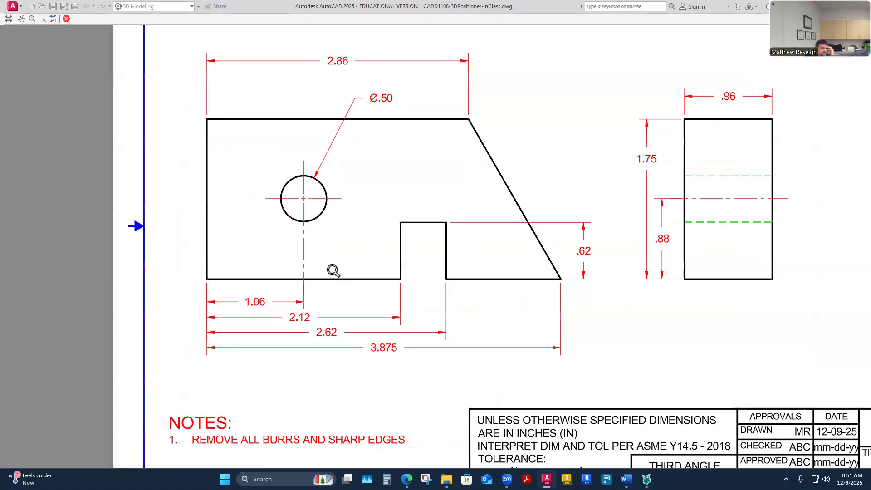
{"action": "scroll", "coordinate": [333, 271], "scroll_direction": "down", "scroll_amount": 5}
{"action": "scroll", "coordinate": [400, 335], "scroll_direction": "up", "scroll_amount": 1}
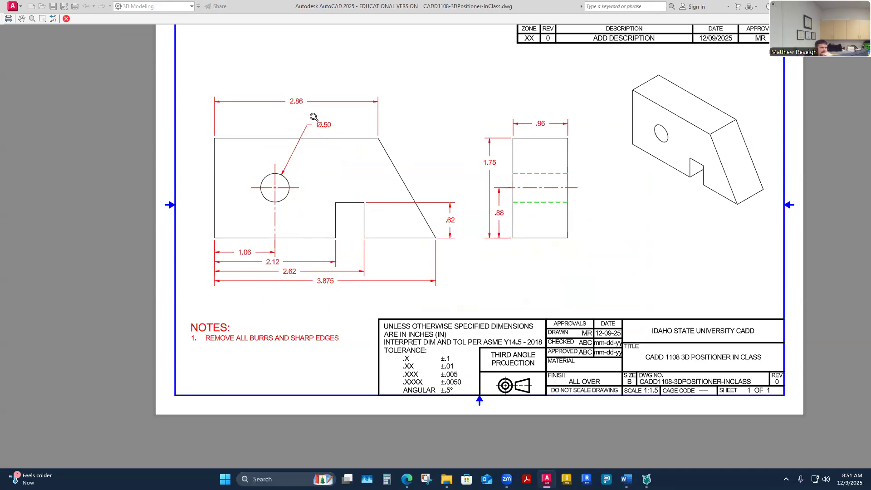
{"action": "left_click", "coordinate": [66, 19]}
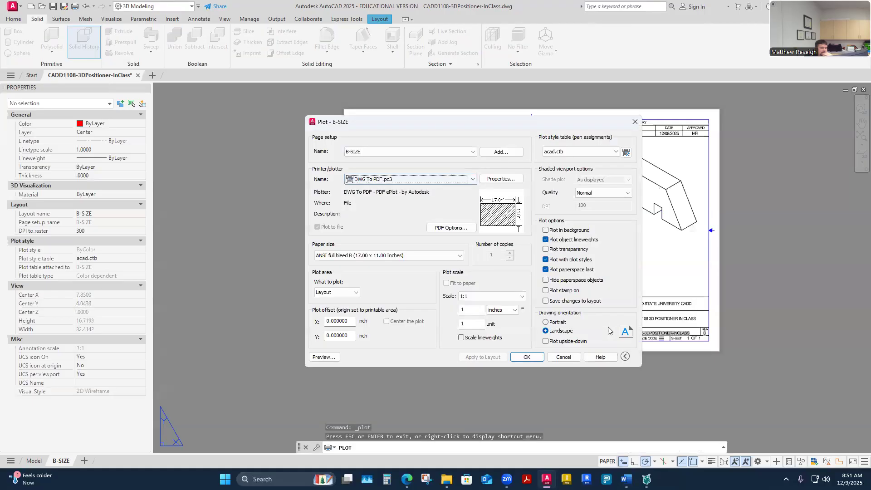
{"action": "left_click", "coordinate": [564, 357]}
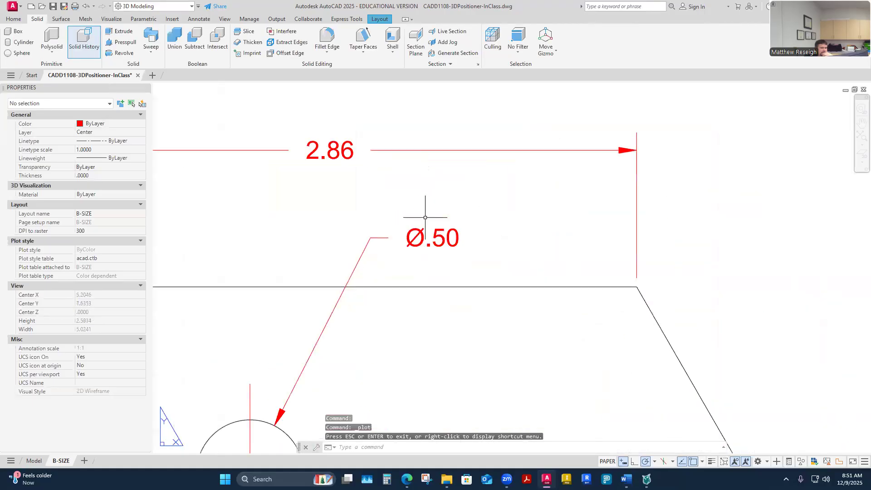
Reposition the hole's diameter dimension text to the right and .375 above the front view's top edge
{"action": "left_click", "coordinate": [428, 237]}
{"action": "left_click", "coordinate": [432, 238]}
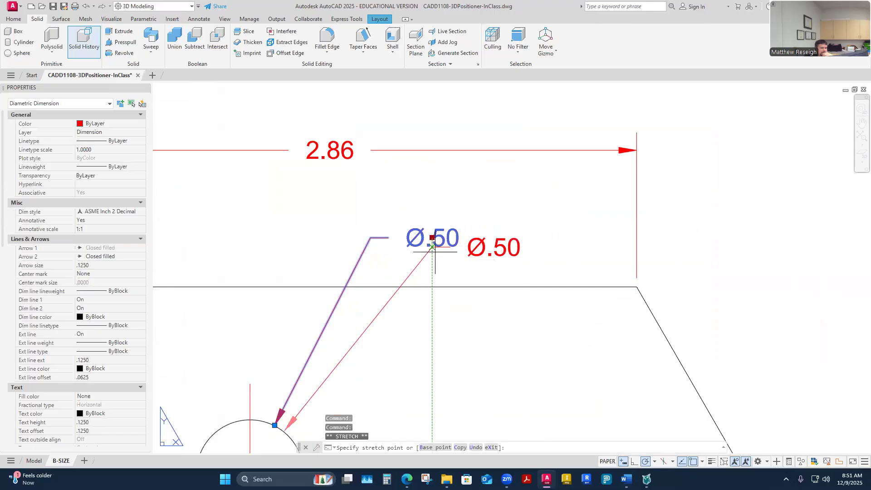
{"action": "left_click", "coordinate": [494, 287]}
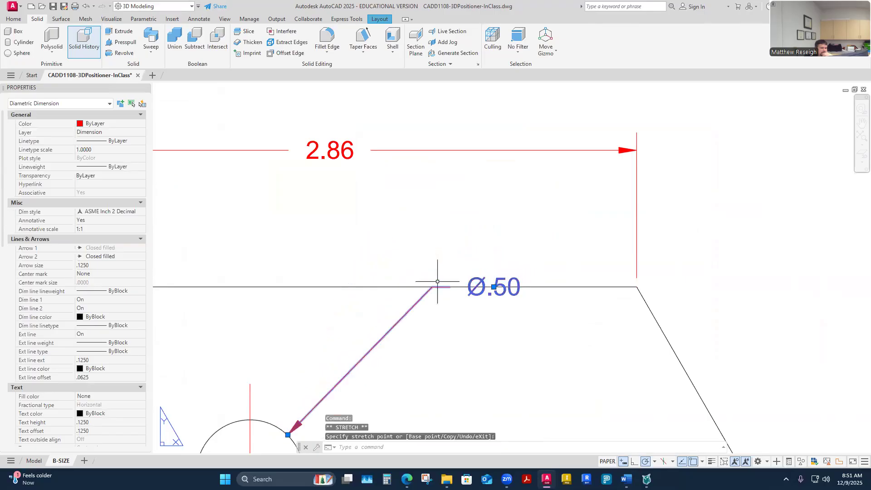
{"action": "left_click", "coordinate": [495, 286]}
{"action": "type", "text": ".375"}
{"action": "key", "text": "Return"}
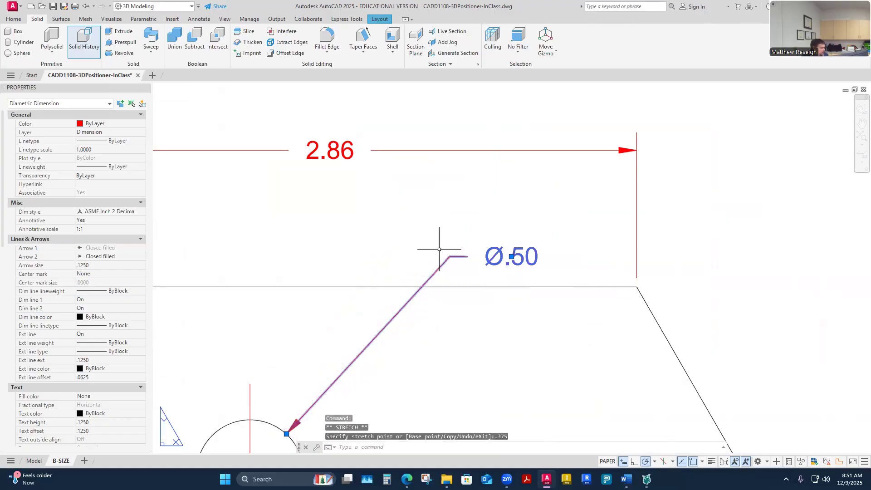
{"action": "scroll", "coordinate": [439, 250], "scroll_direction": "down", "scroll_amount": 4}
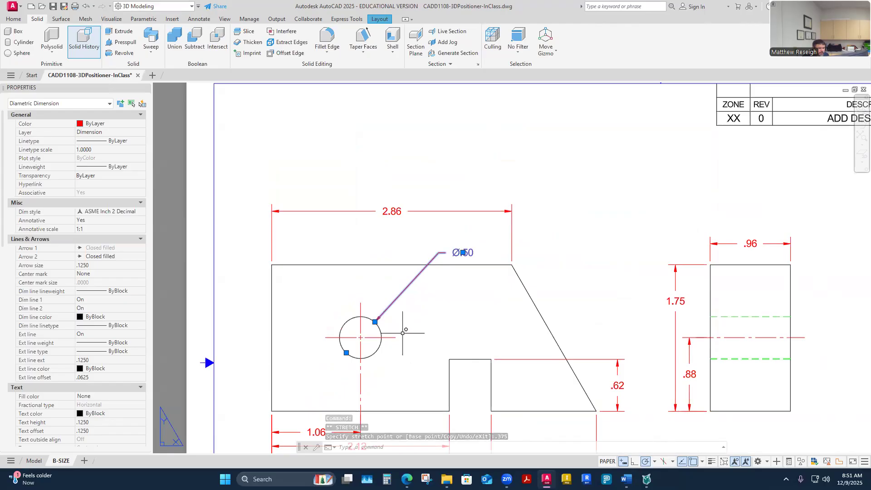
{"action": "scroll", "coordinate": [402, 333], "scroll_direction": "down", "scroll_amount": 5}
{"action": "scroll", "coordinate": [403, 362], "scroll_direction": "up", "scroll_amount": 5}
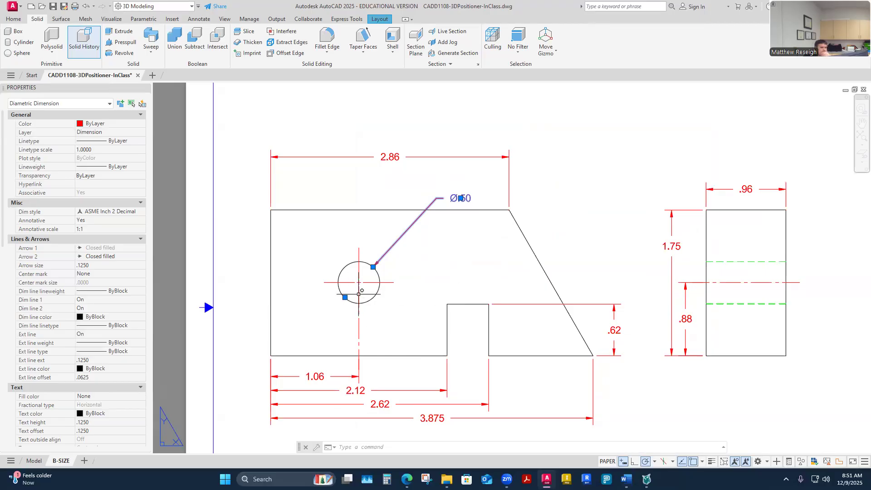
{"action": "key", "text": "Escape"}
{"action": "key", "text": "Escape"}
{"action": "key", "text": "Escape"}
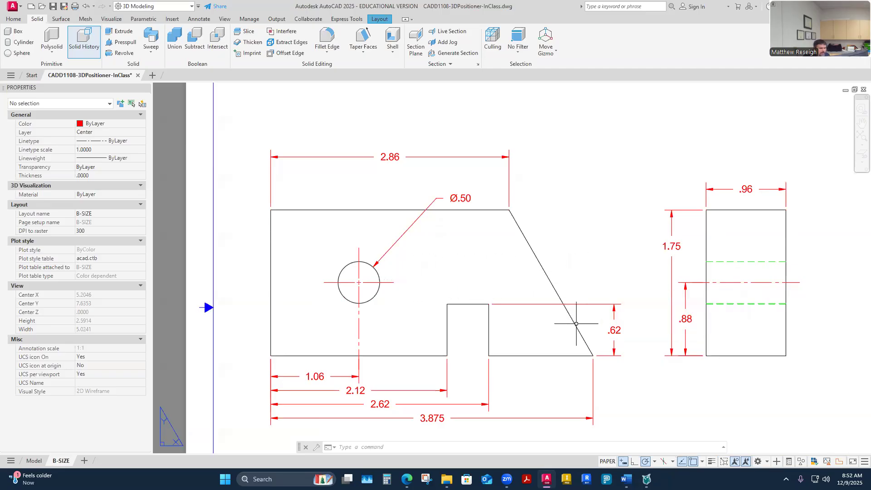
{"action": "left_click", "coordinate": [543, 303]}
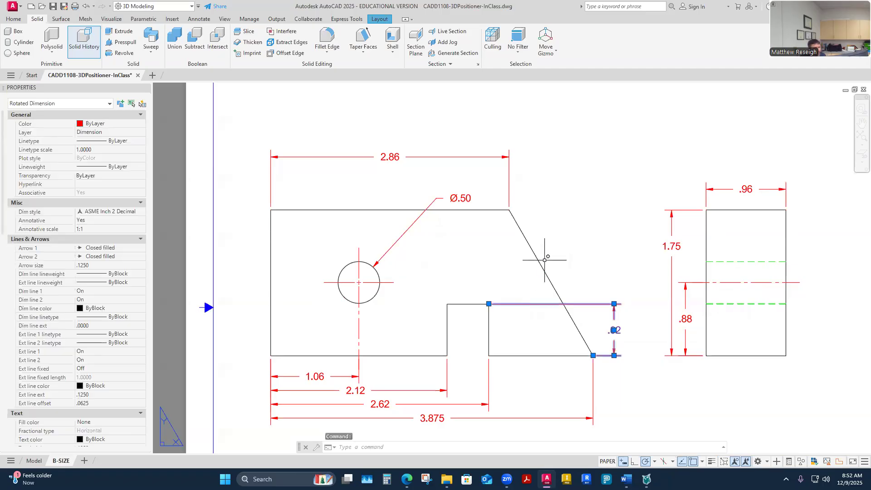
{"action": "key", "text": "Escape"}
{"action": "key", "text": "Escape"}
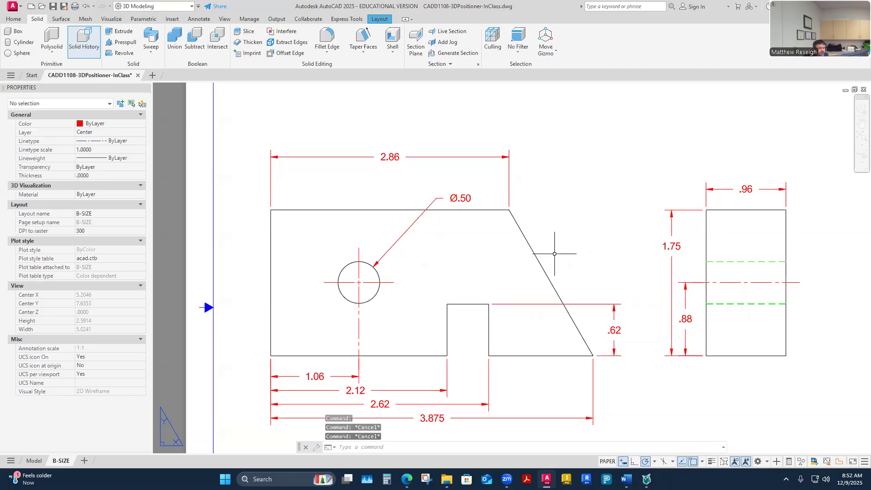
Move the front view's top edge length dimension about 0.49 inches closer to the part and save the drawing
{"action": "left_click", "coordinate": [382, 157]}
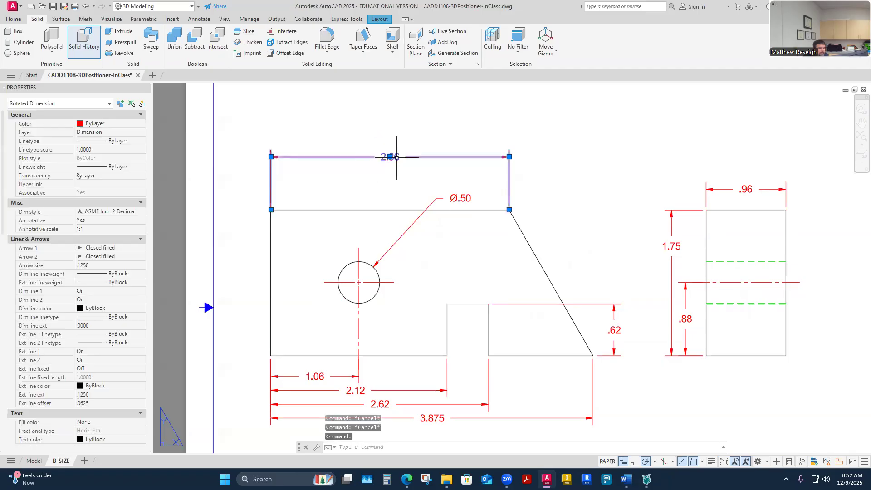
{"action": "left_click", "coordinate": [391, 157]}
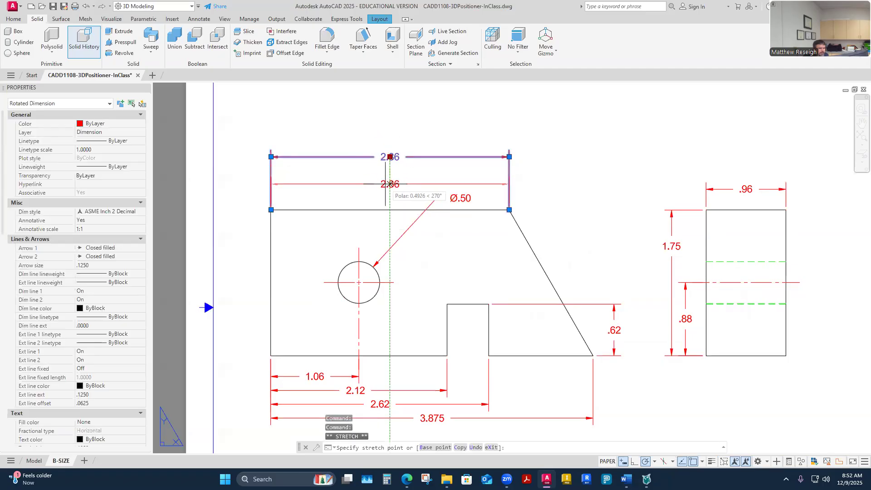
{"action": "left_click", "coordinate": [390, 184]}
{"action": "key", "text": "Escape"}
{"action": "key", "text": "Escape"}
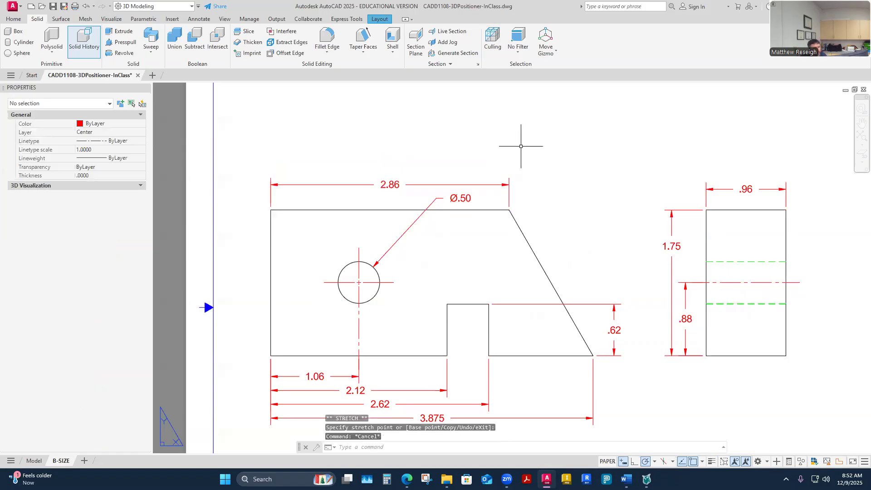
{"action": "scroll", "coordinate": [521, 147], "scroll_direction": "down", "scroll_amount": 4}
{"action": "key", "text": "ctrl+s"}
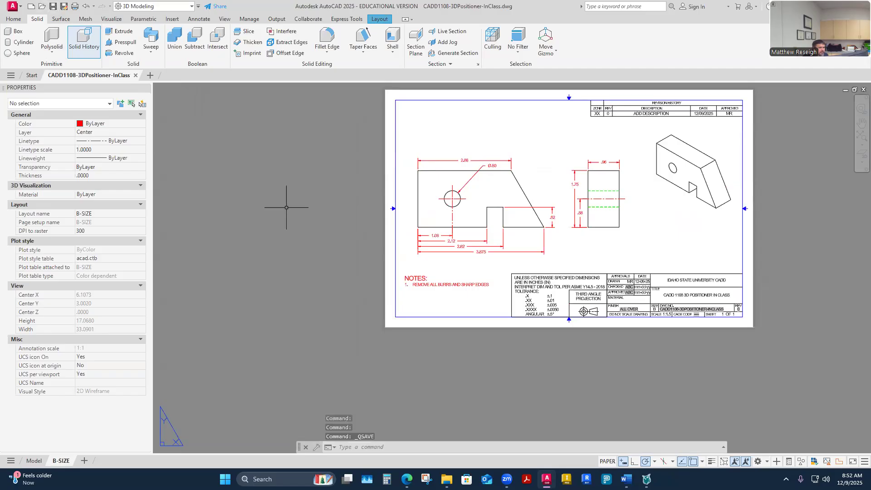